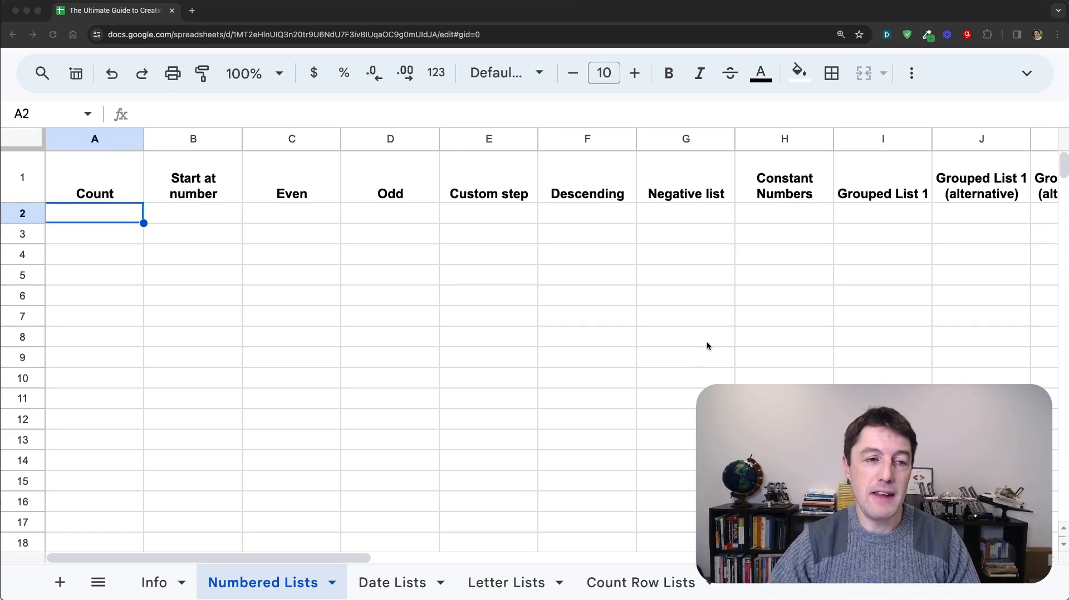
# Enter =SEQUENCE(20) in A2 under the Count heading.
pyautogui.click(112, 219)
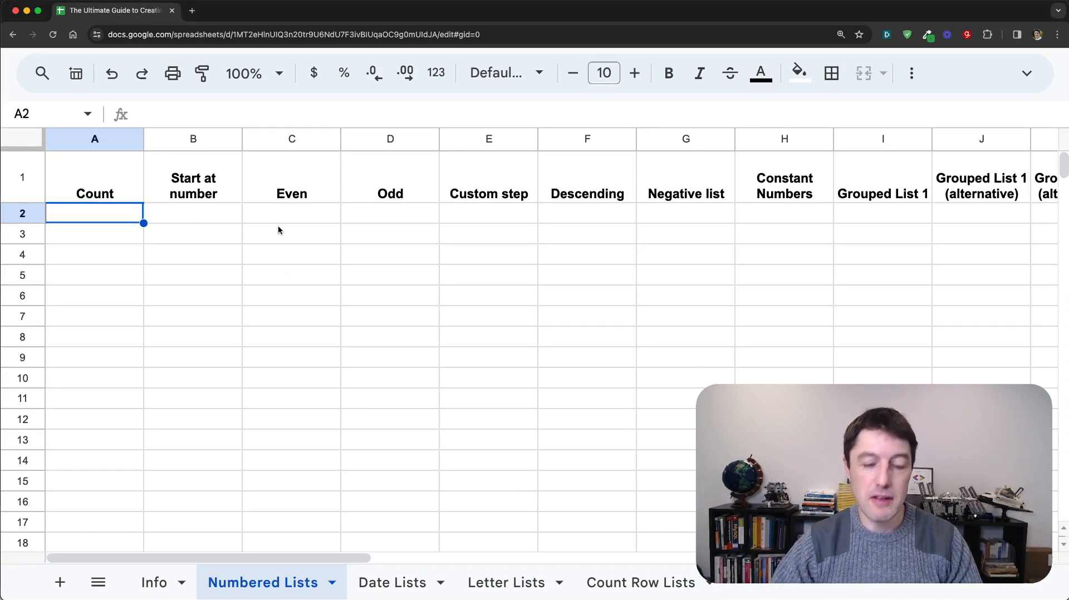
pyautogui.write('=SEQU')
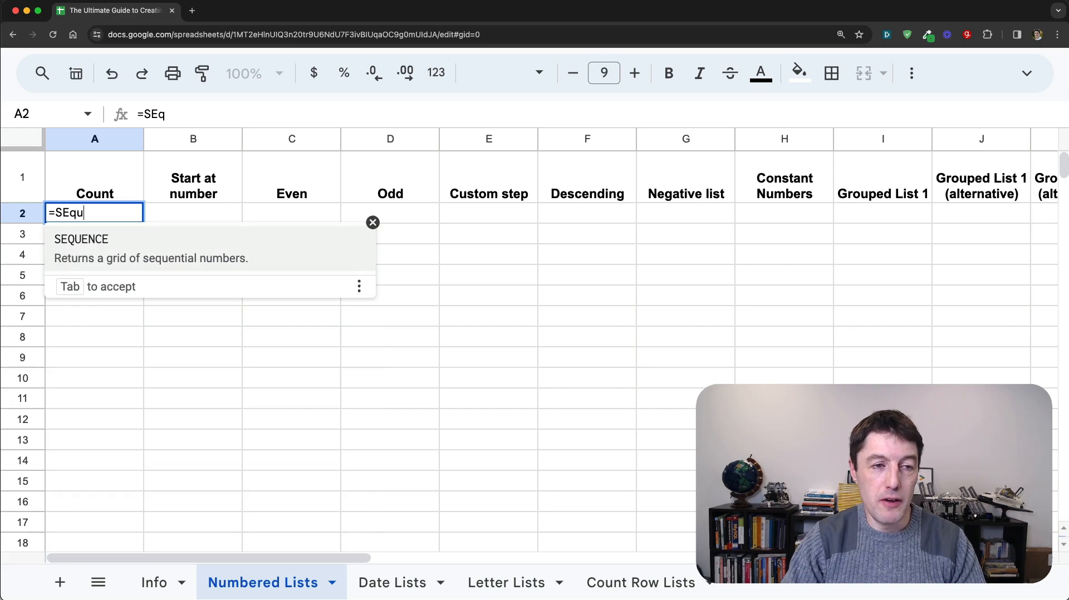
pyautogui.press('Tab')
pyautogui.write('20)')
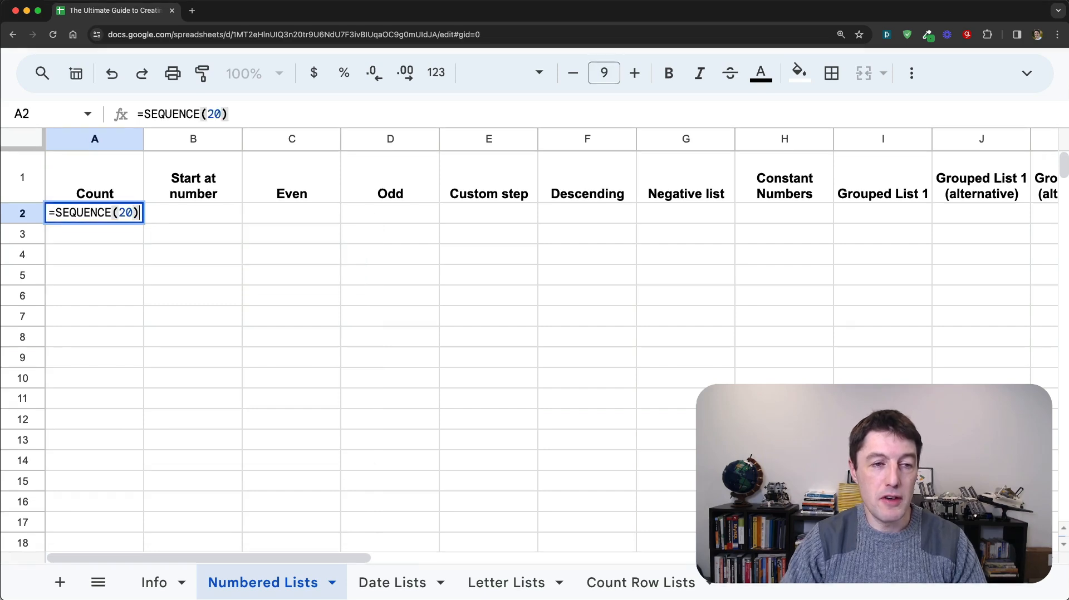
pyautogui.press('Return')
pyautogui.press('Up')
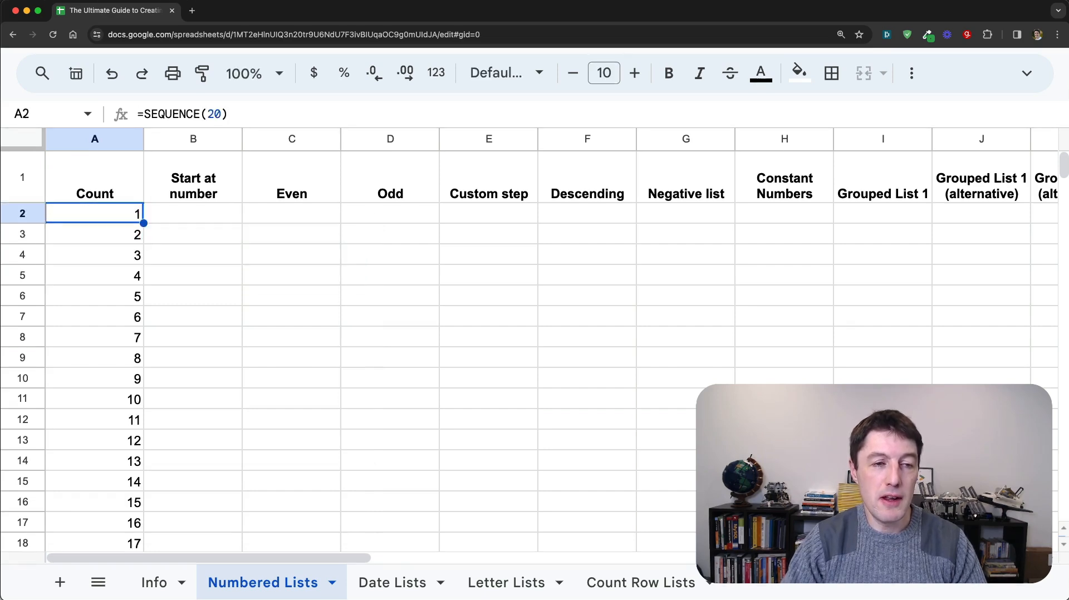
pyautogui.hotkey('ctrl', 'Down')
pyautogui.hotkey('ctrl', 'Up')
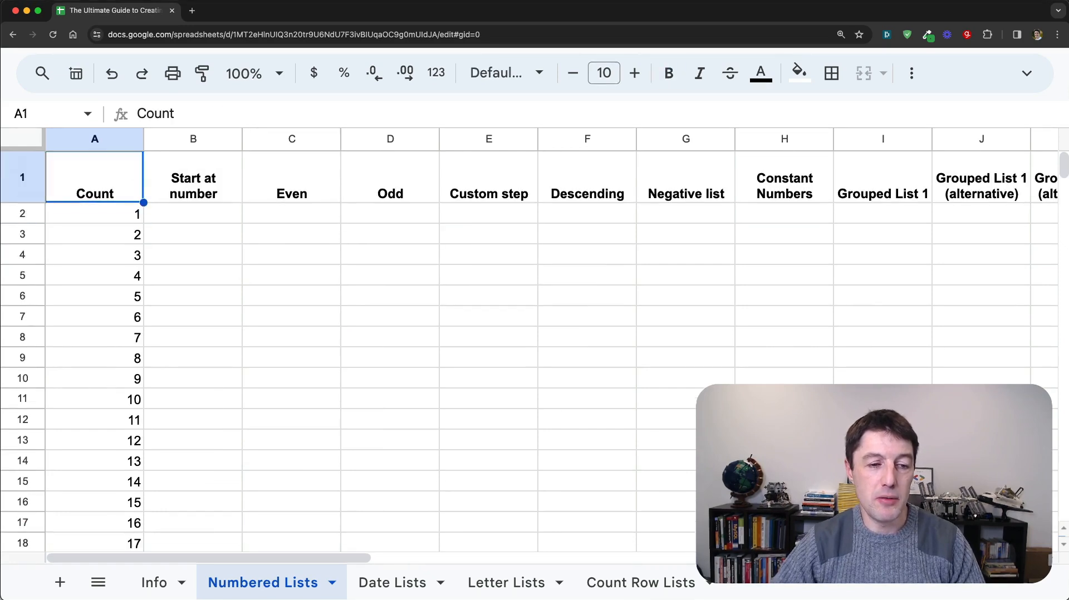
pyautogui.press('Down')
# Fill the A2 formula across into B2 and extend it to =SEQUENCE(20,1,10).
pyautogui.click(151, 221)
pyautogui.click(137, 222)
pyautogui.moveTo(143, 223); pyautogui.dragTo(241, 222)
pyautogui.click(187, 220)
pyautogui.click(217, 114)
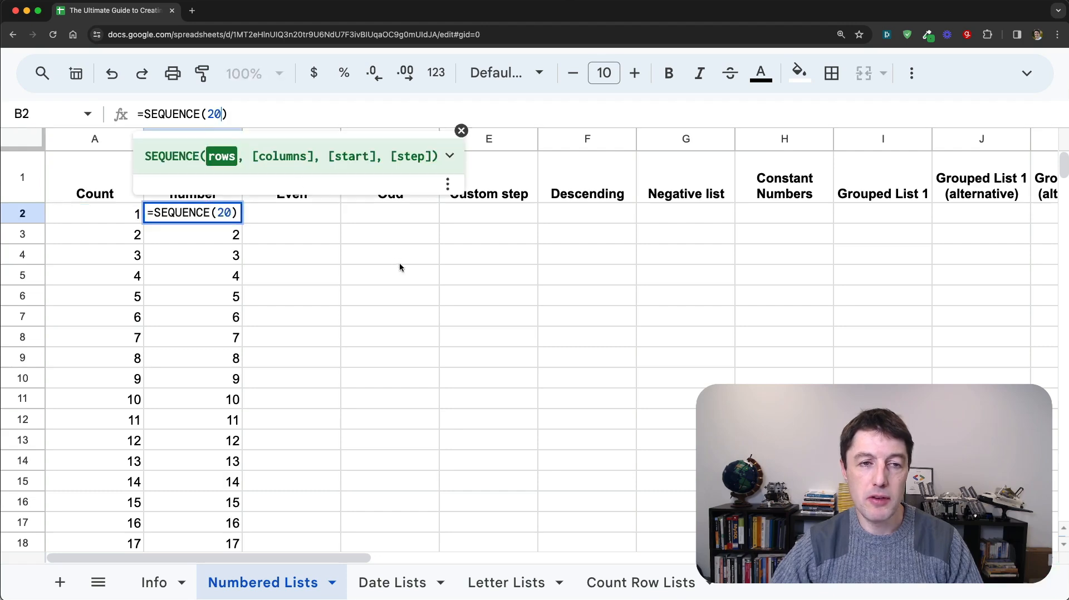
pyautogui.write(',1')
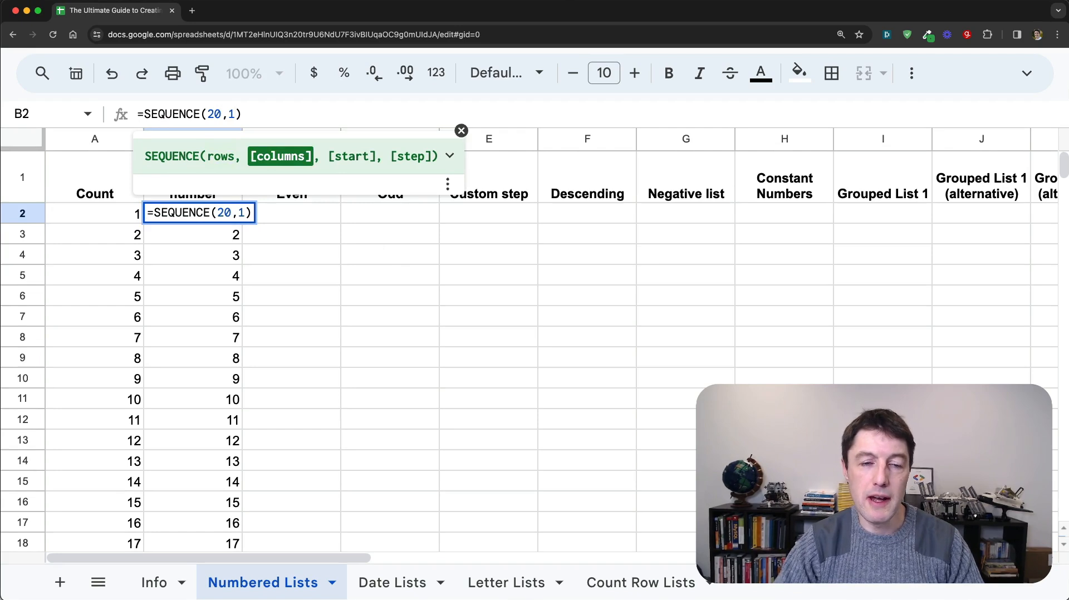
pyautogui.write(',')
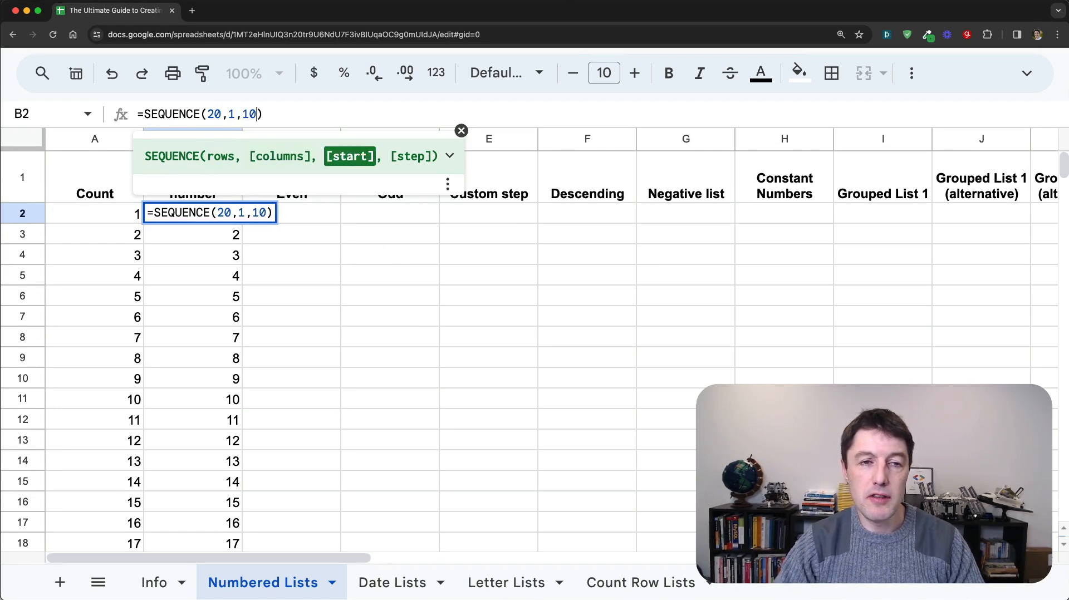
pyautogui.press('Return')
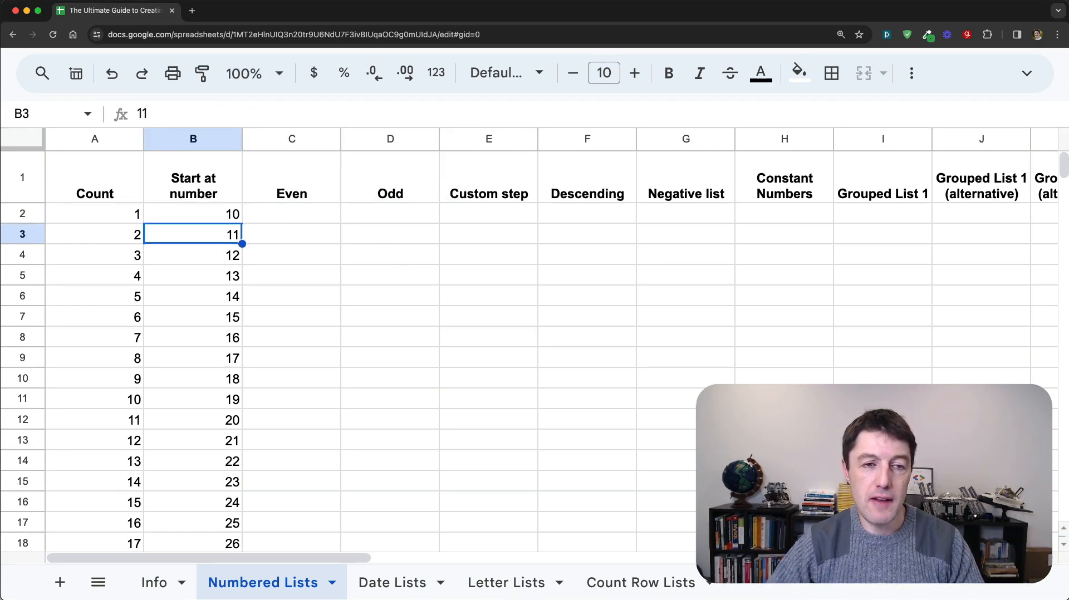
# Copy the B2 formula into C2 under the Even heading.
pyautogui.press('Down')
pyautogui.press('Down')
pyautogui.press('Down')
pyautogui.press('Up')
pyautogui.press('Up')
pyautogui.press('Up')
pyautogui.press('Up')
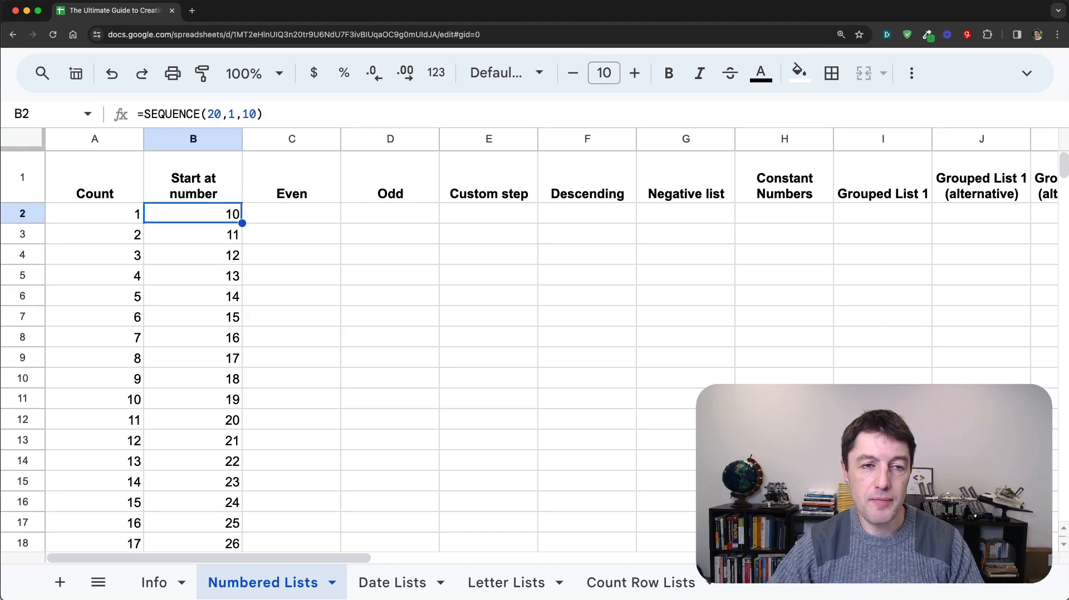
pyautogui.hotkey('ctrl', 'c')
pyautogui.press('Right')
pyautogui.hotkey('ctrl', 'v')
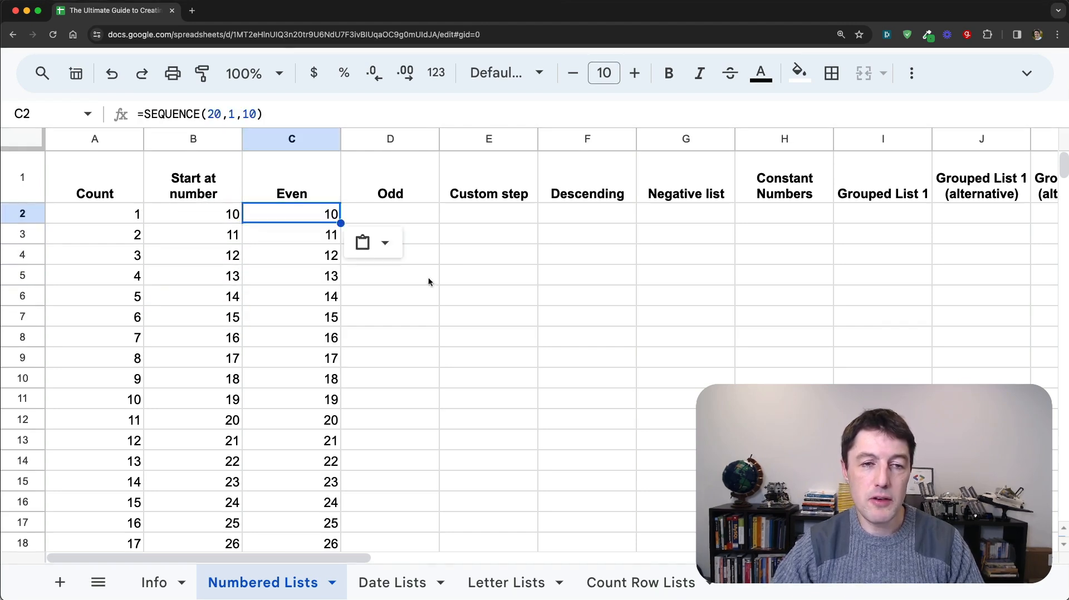
# Change the C2 formula to =SEQUENCE(20,1,2,2) so the list starts at 2 and steps by 2.
pyautogui.click(255, 114)
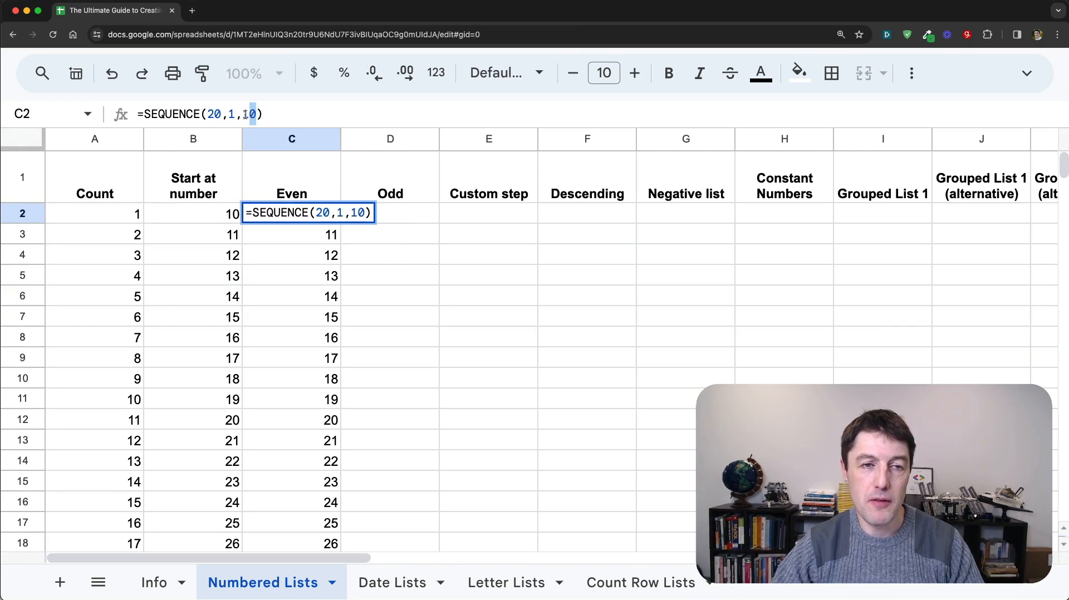
pyautogui.write('2')
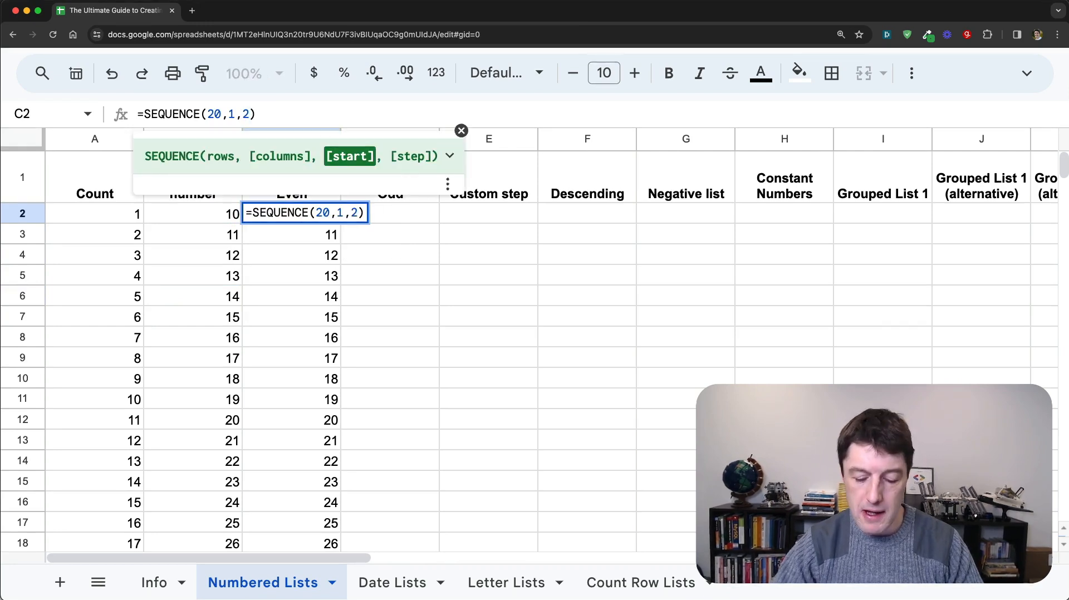
pyautogui.write(',')
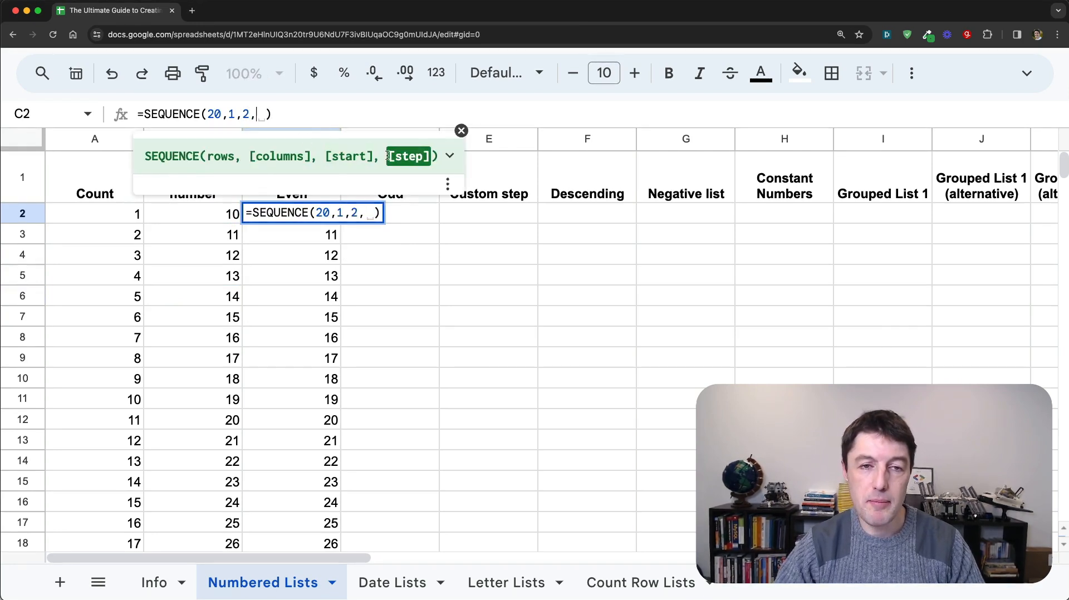
pyautogui.click(412, 156)
pyautogui.press('BackSpace')
pyautogui.write('2')
pyautogui.click(285, 115)
pyautogui.press('Return')
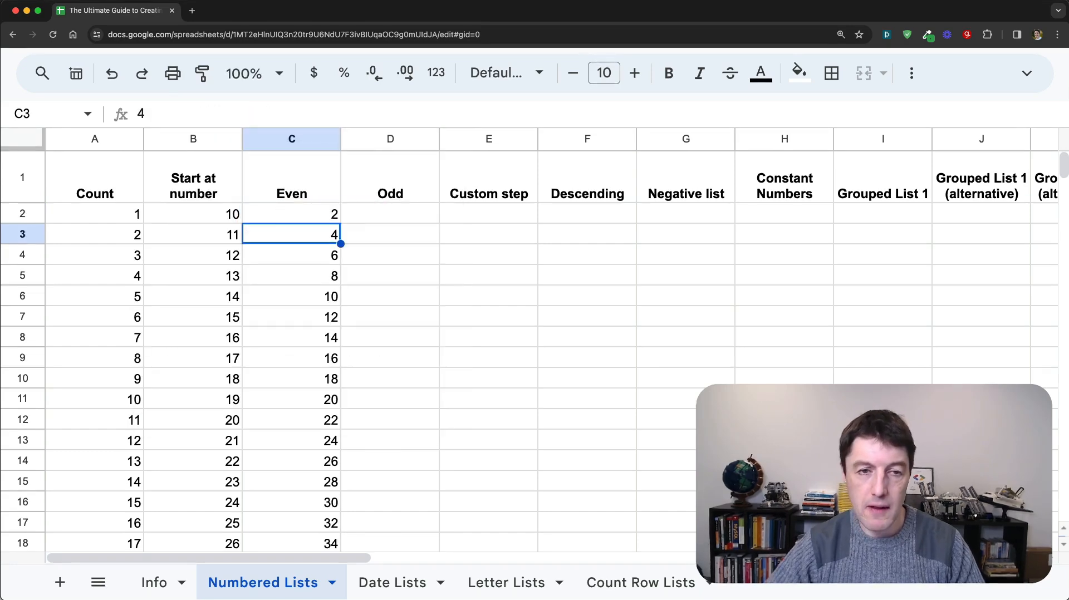
pyautogui.press('Up')
pyautogui.press('super+Down')
pyautogui.press('super+Up')
pyautogui.press('Down')
# Copy the C2 formula into D2 under Odd and change its start value to 1.
pyautogui.press('super+c')
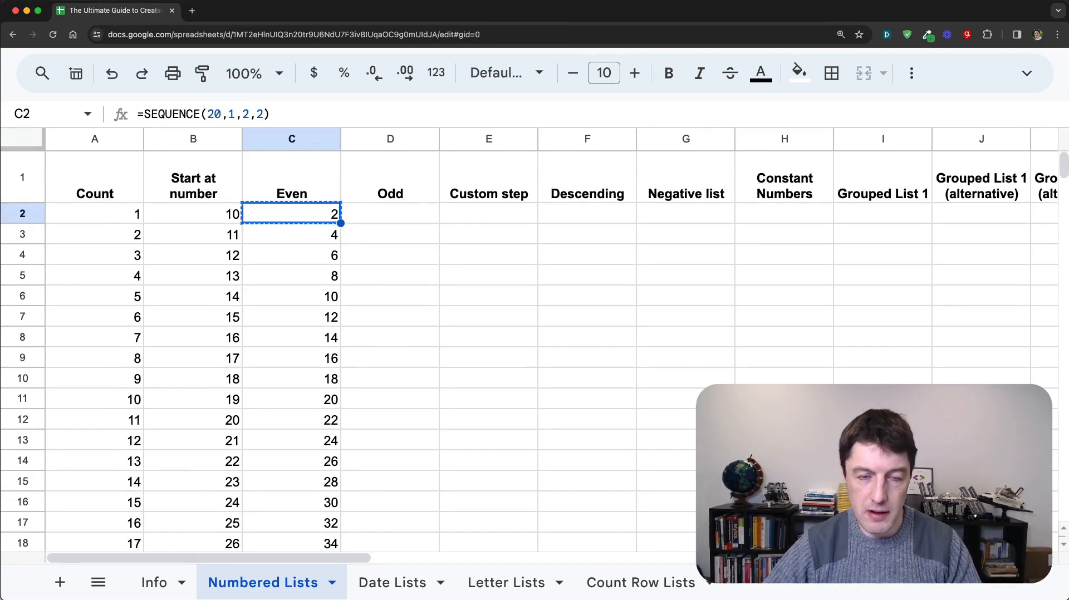
pyautogui.press('Right')
pyautogui.press('super+v')
pyautogui.doubleClick(245, 113)
pyautogui.write('1')
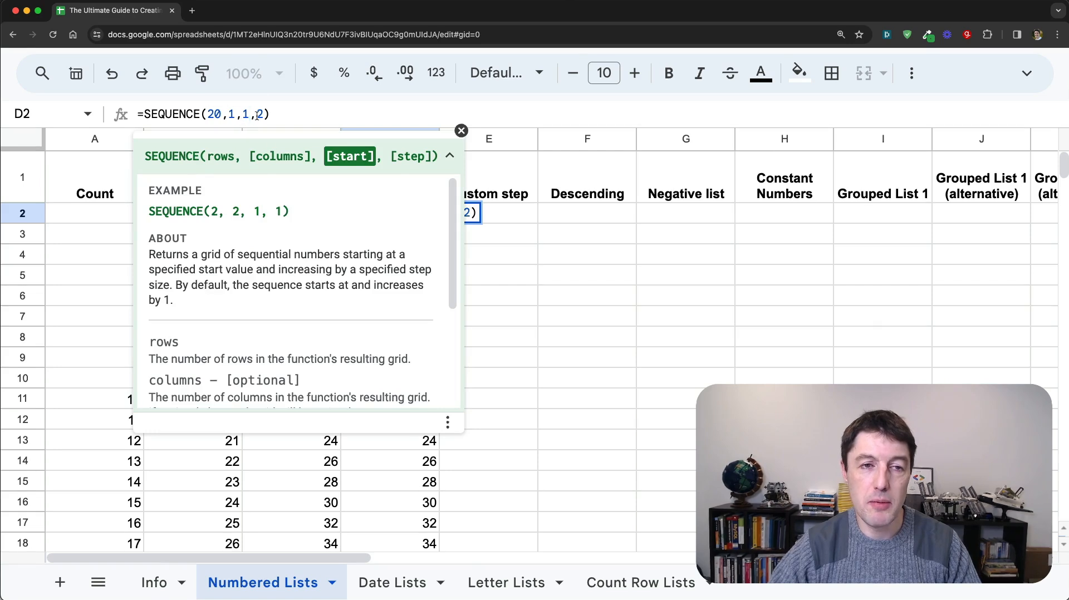
pyautogui.click(267, 114)
pyautogui.press('Return')
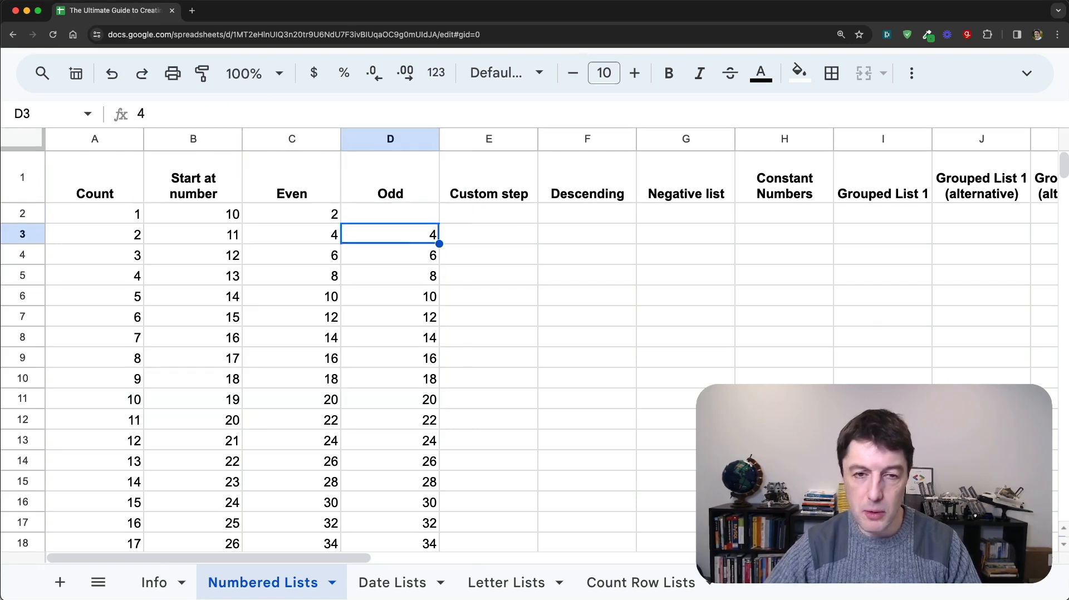
pyautogui.press('Up')
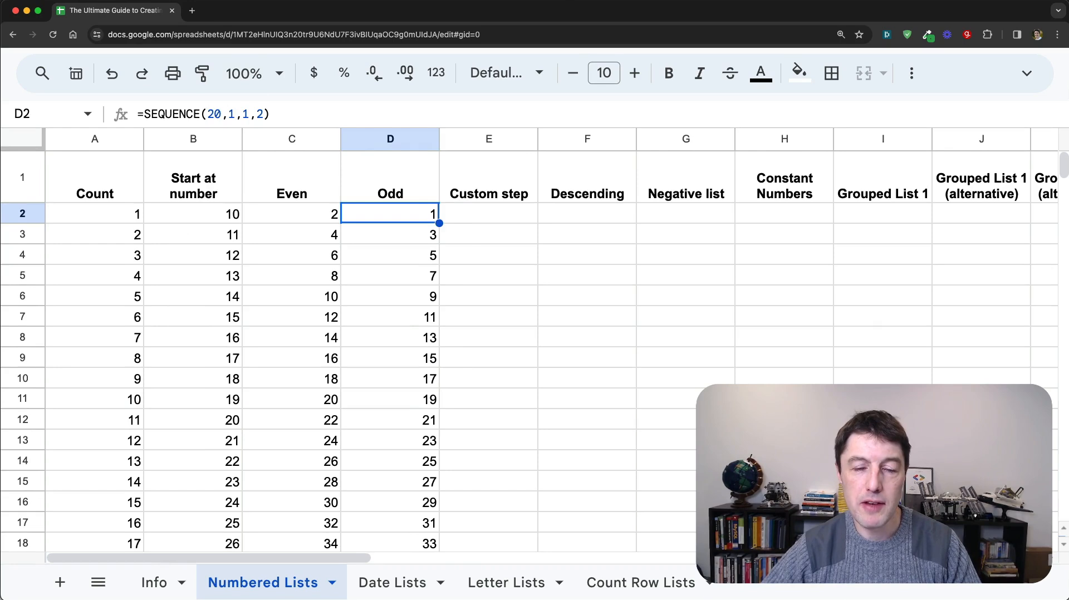
# Copy the D2 formula into E2 under Custom step and set its step value to 17.
pyautogui.press('cmd+c')
pyautogui.press('Right')
pyautogui.press('cmd+v')
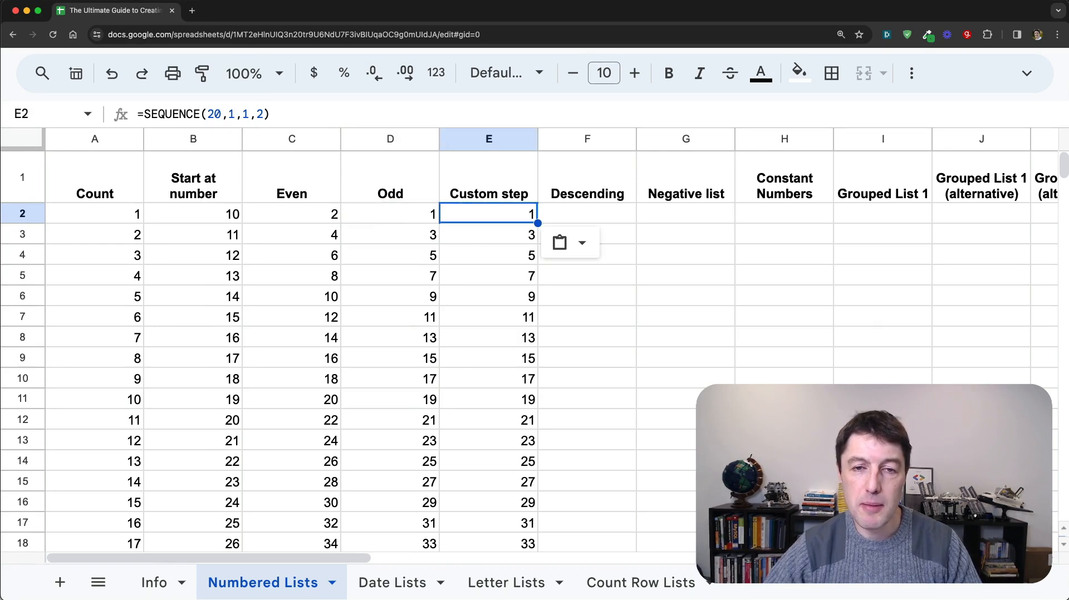
pyautogui.click(260, 114)
pyautogui.doubleClick(260, 114)
pyautogui.write('17')
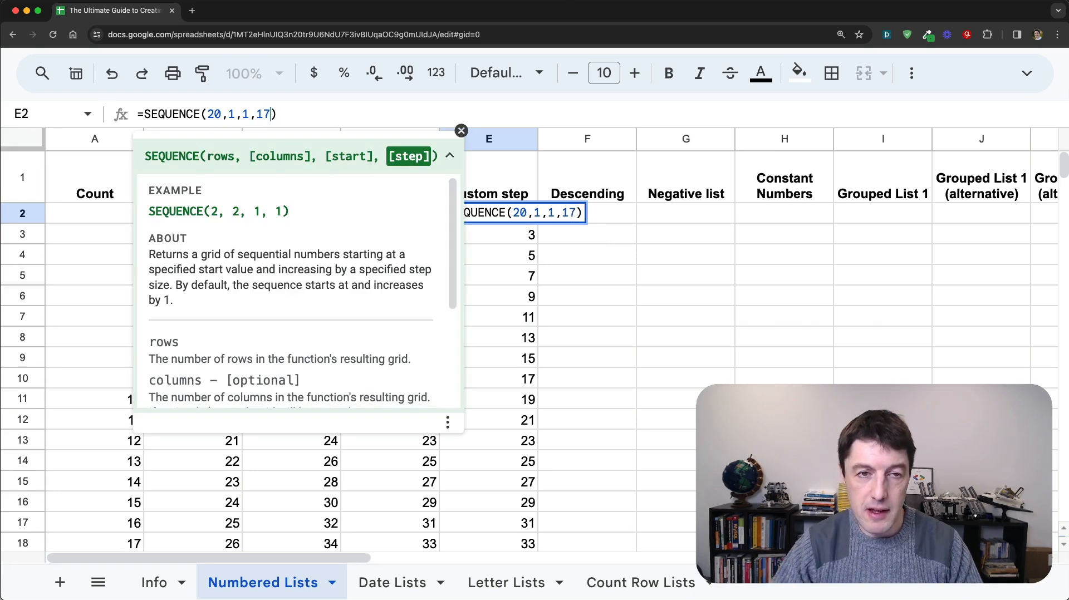
pyautogui.press('Return')
pyautogui.press('Up')
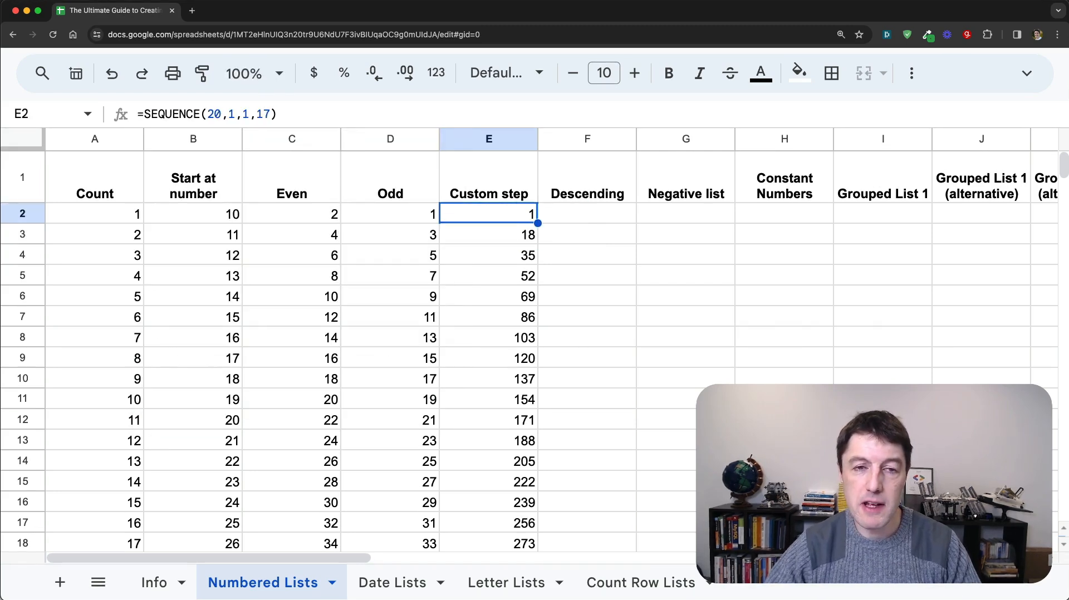
# Change the step value in the E2 formula to 1000.
pyautogui.moveTo(270, 114); pyautogui.dragTo(264, 114)
pyautogui.write('000')
pyautogui.press('Return')
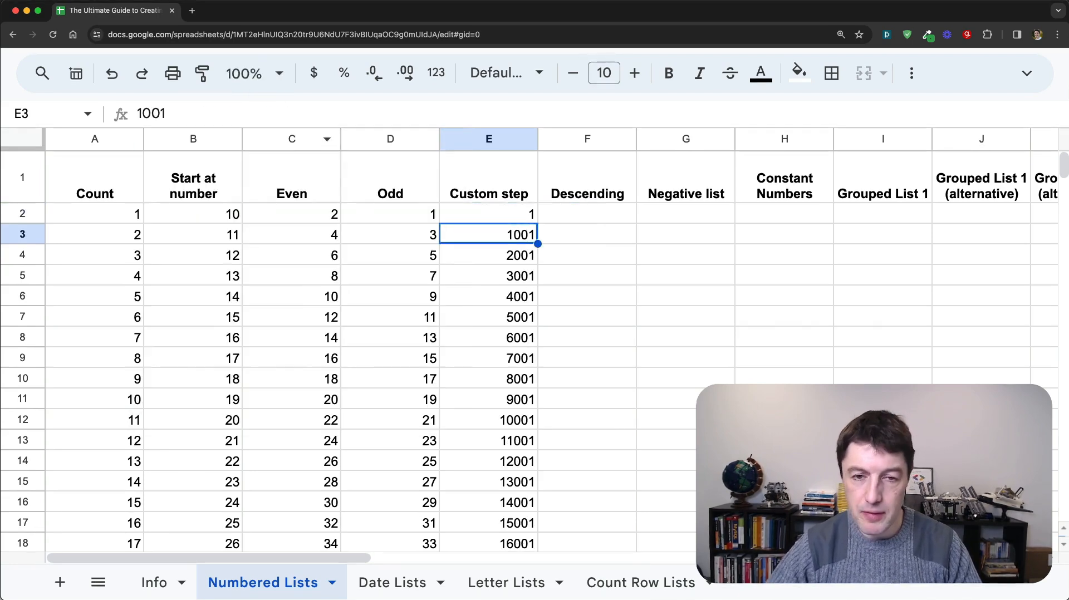
pyautogui.press('Up')
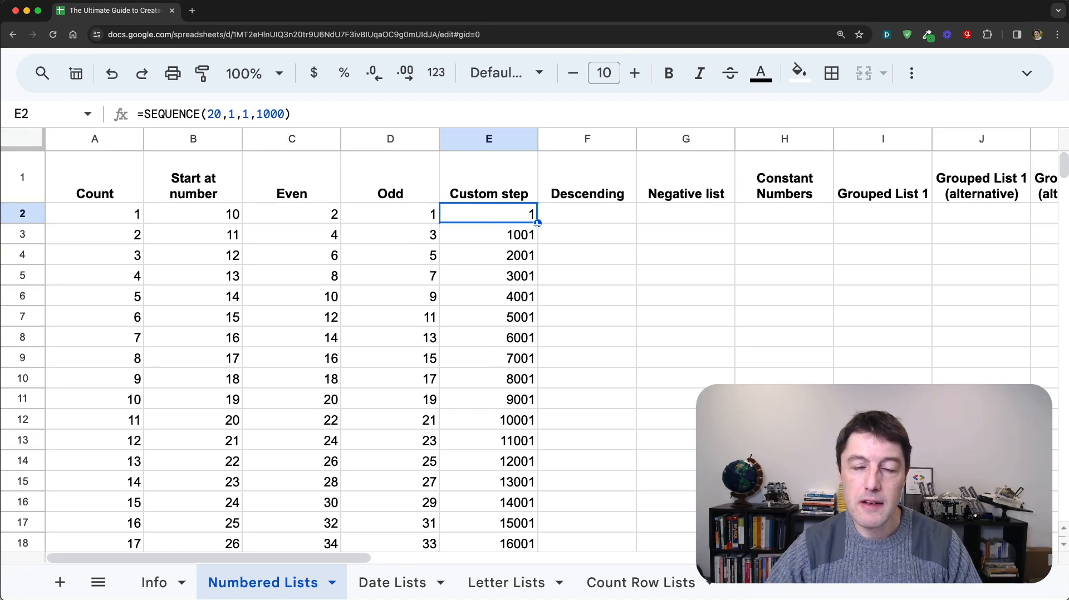
# Enter =SEQUENCE(20,1,20,-1) in F2 to build the Descending list.
pyautogui.press('Right')
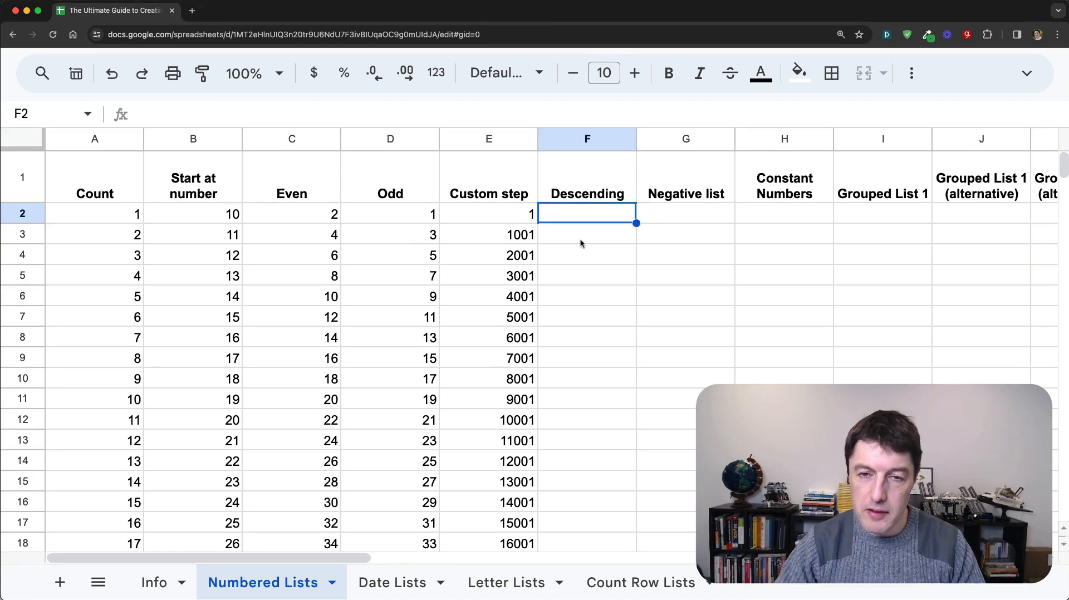
pyautogui.write('=seq')
pyautogui.press('Tab')
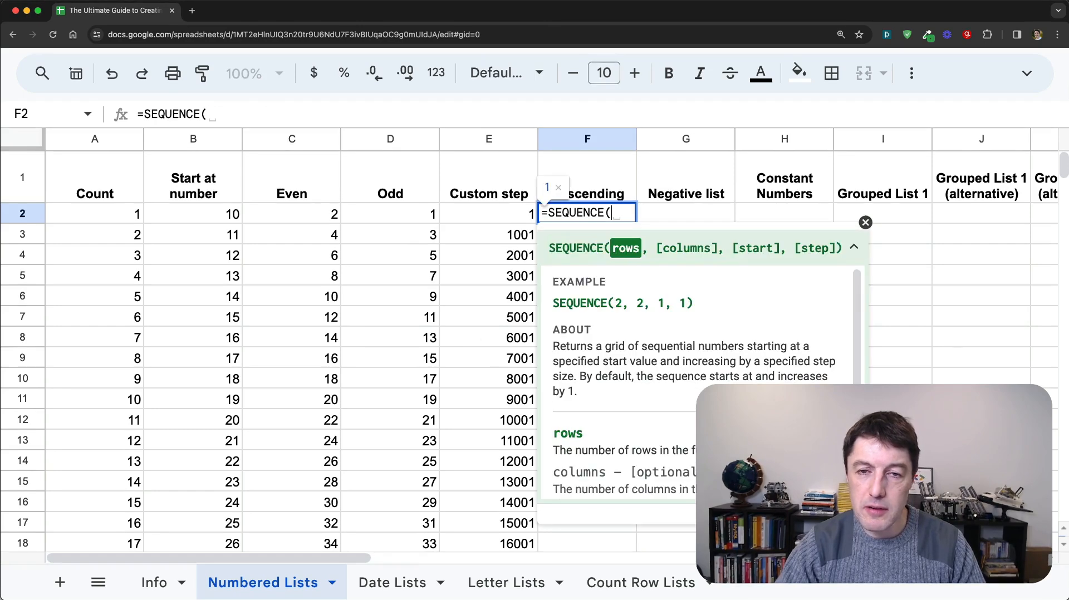
pyautogui.write('20,')
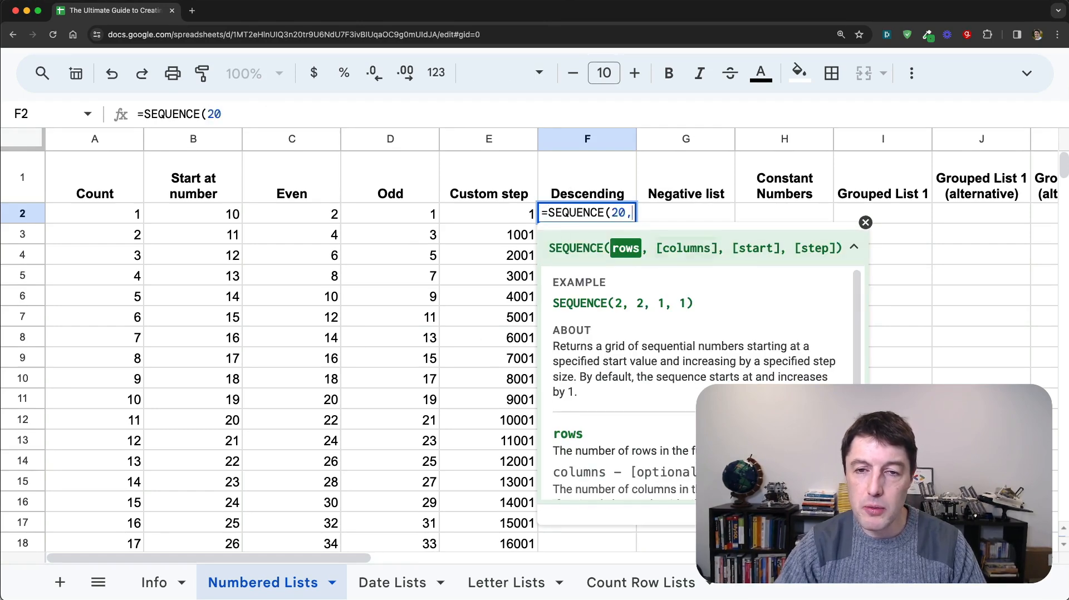
pyautogui.write('1,20')
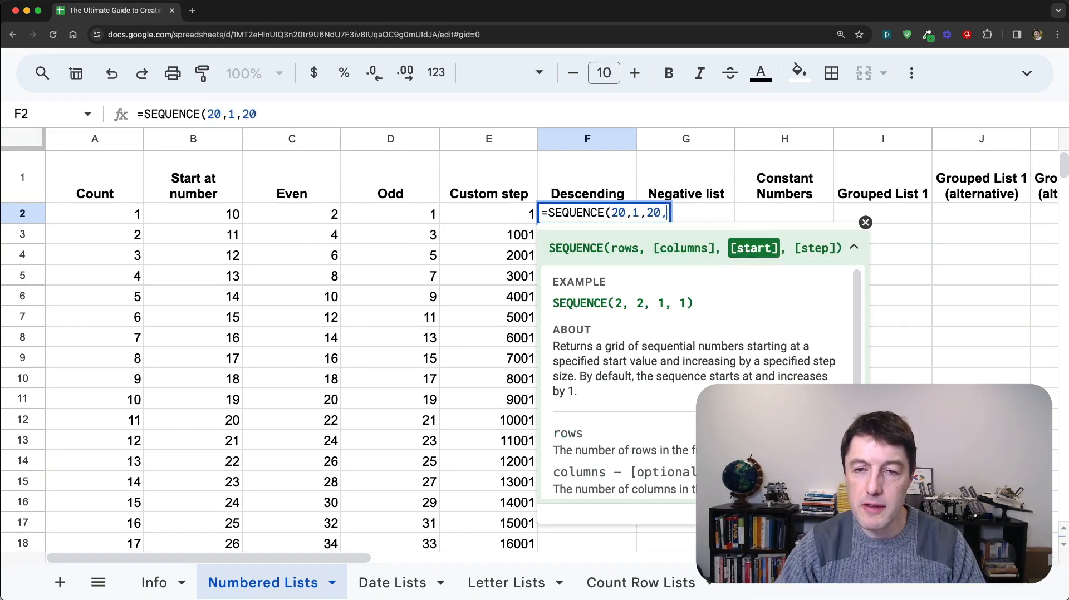
pyautogui.write(',')
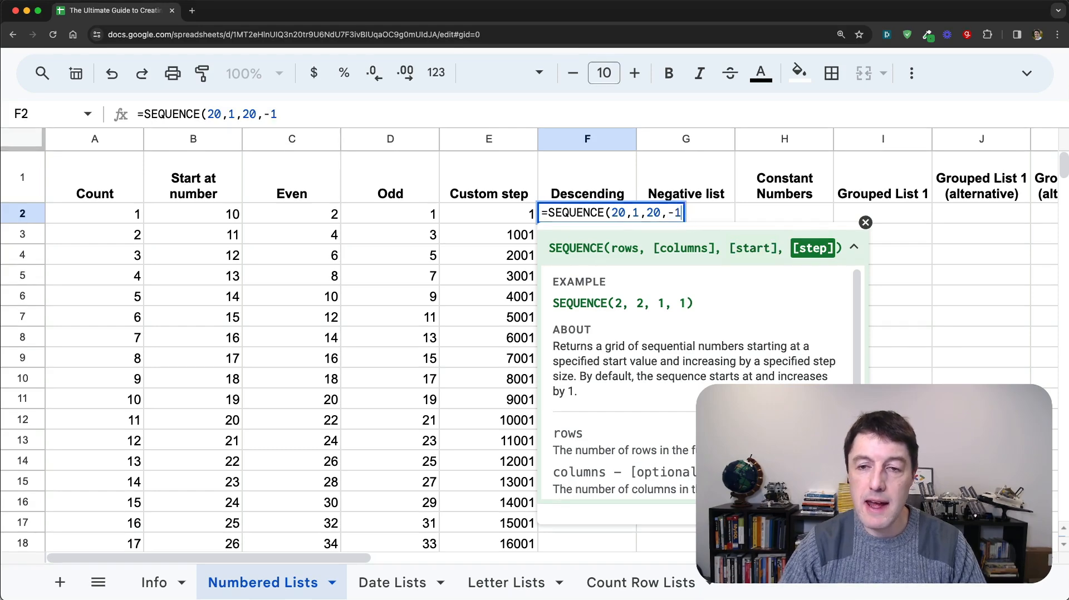
pyautogui.write('-1')
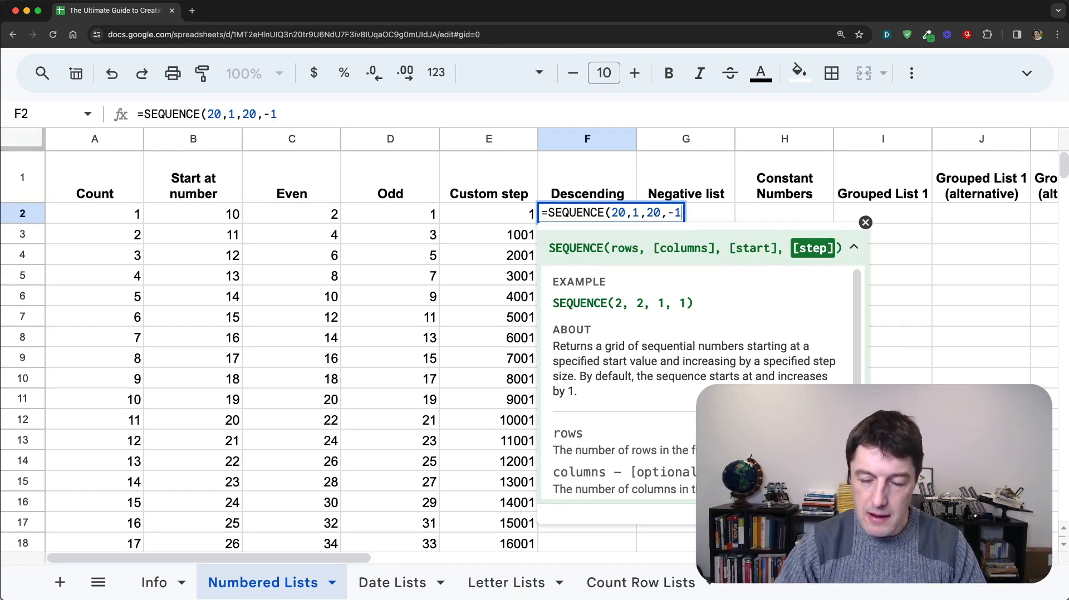
pyautogui.write(')')
pyautogui.press('Return')
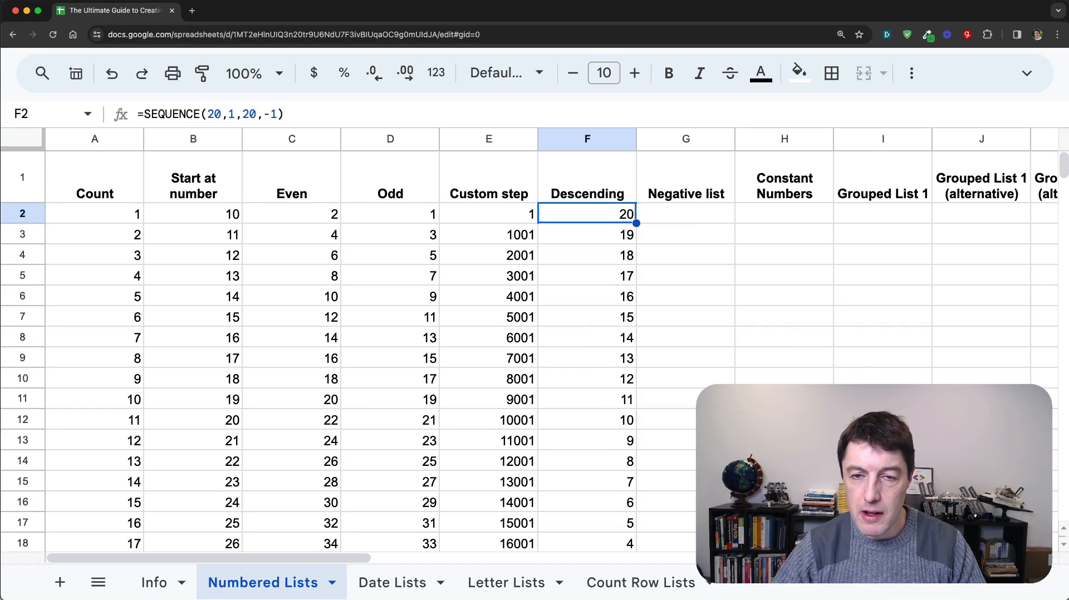
pyautogui.press('super+Down')
pyautogui.press('super+Up')
pyautogui.press('Right')
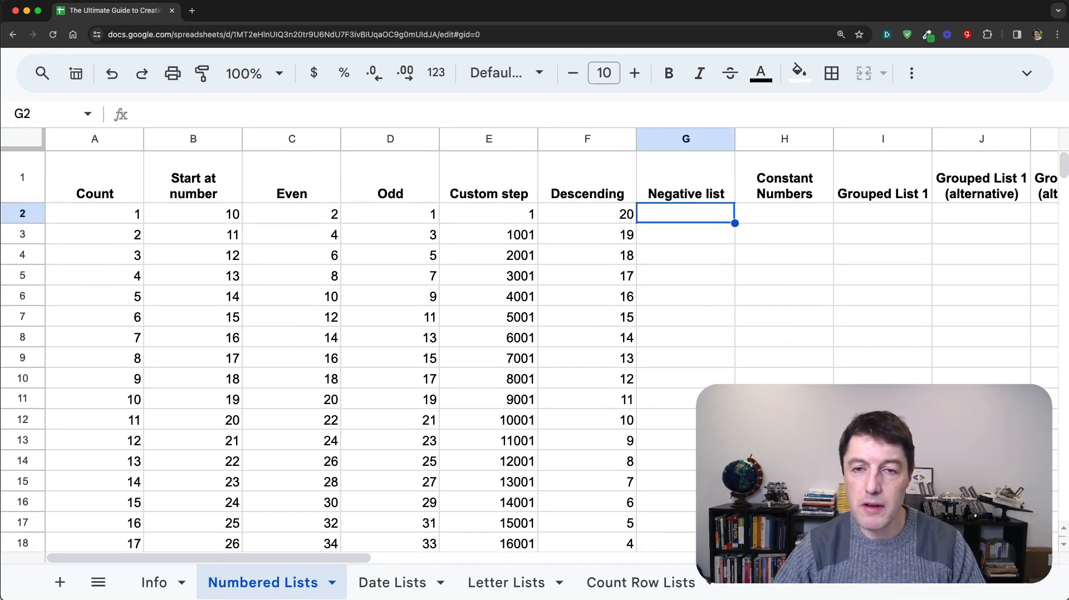
pyautogui.write('=')
pyautogui.press('Escape')
pyautogui.press('Left')
pyautogui.press('Right')
# Enter =SEQUENCE(20,1,-1,-1) in G2 to build the Negative list.
pyautogui.write('=se')
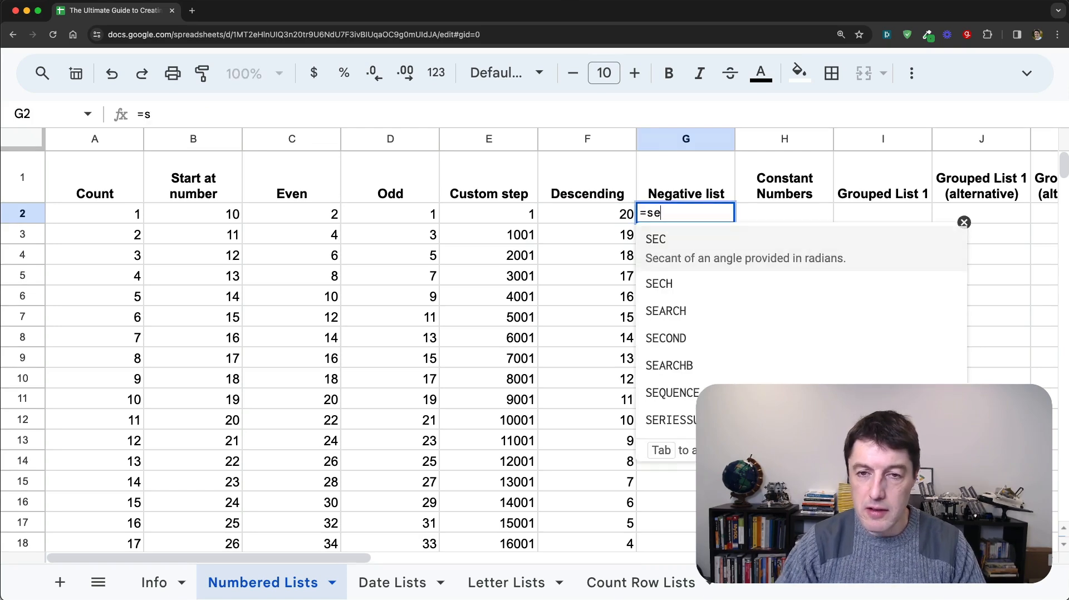
pyautogui.write('q')
pyautogui.press('Tab')
pyautogui.write('20')
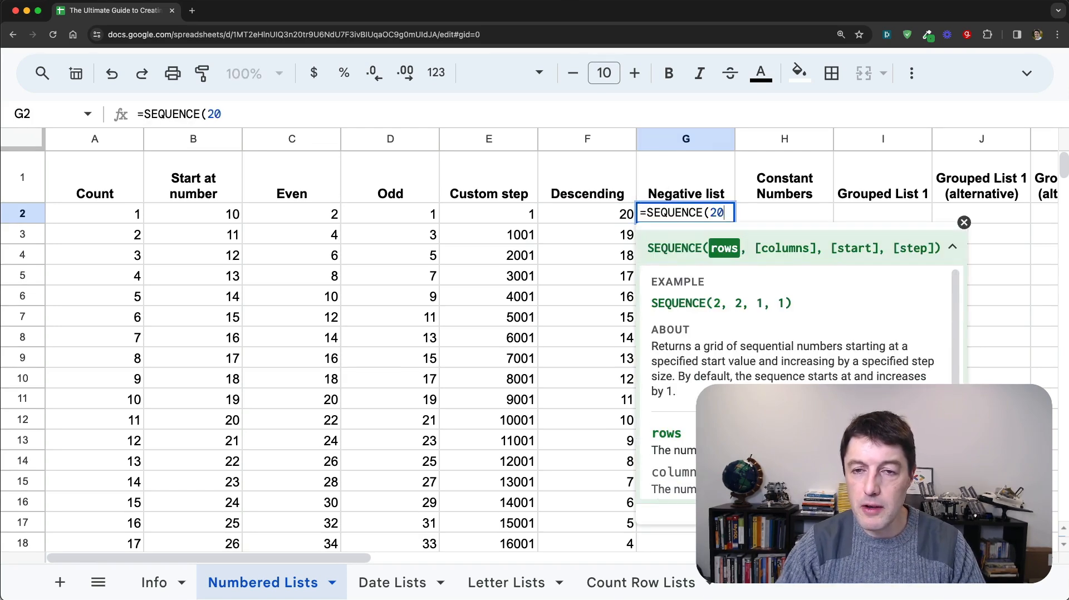
pyautogui.write(',1,-1,')
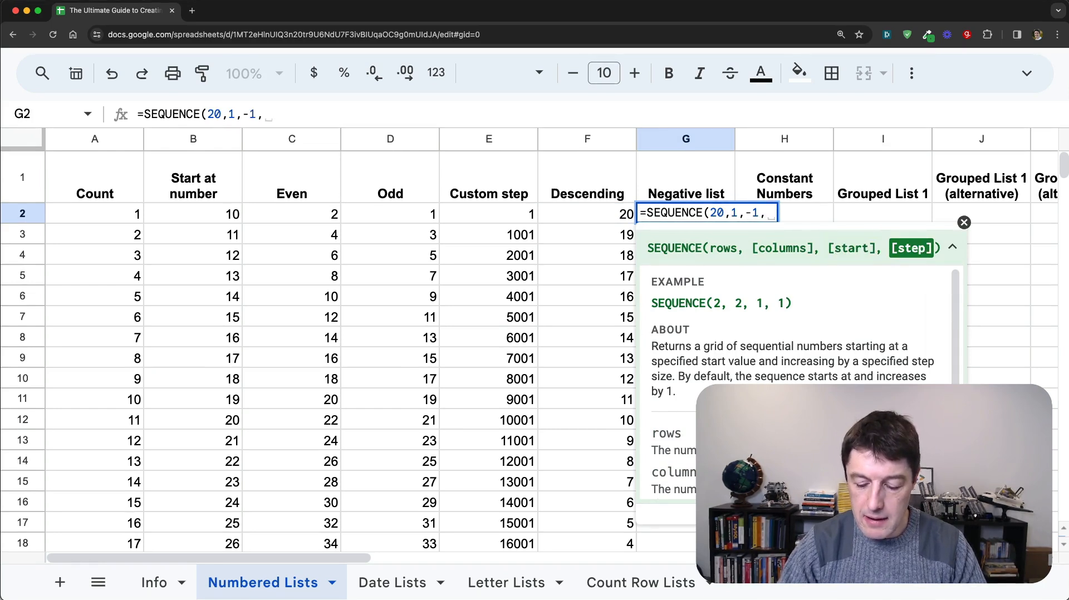
pyautogui.write('-1)')
pyautogui.press('Return')
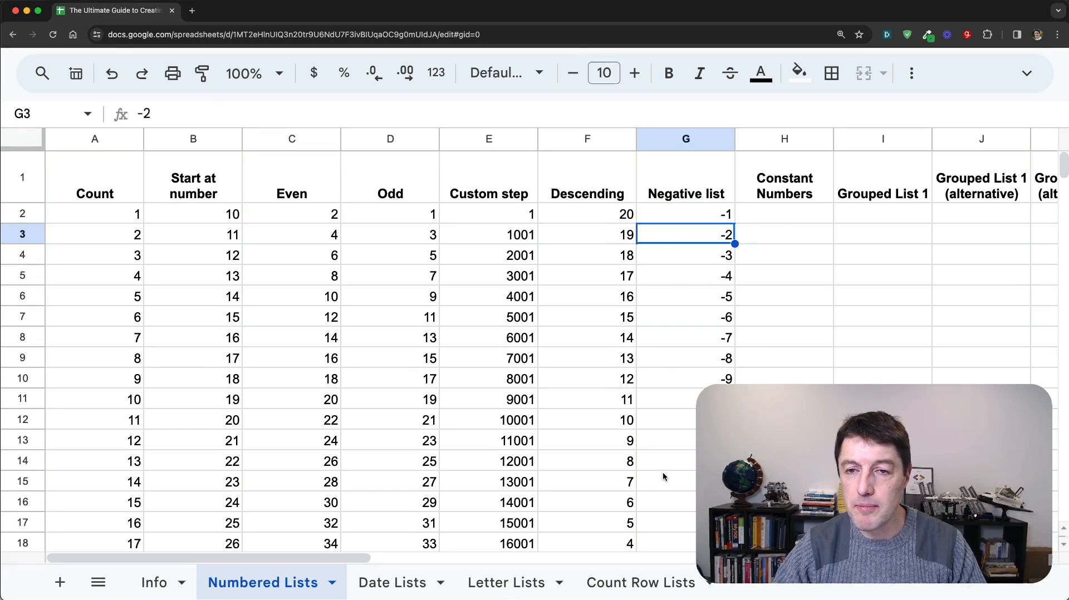
# Enter =SEQUENCE(20,1,9,0) in H2 to fill the Constant Numbers list.
pyautogui.click(801, 221)
pyautogui.write('=')
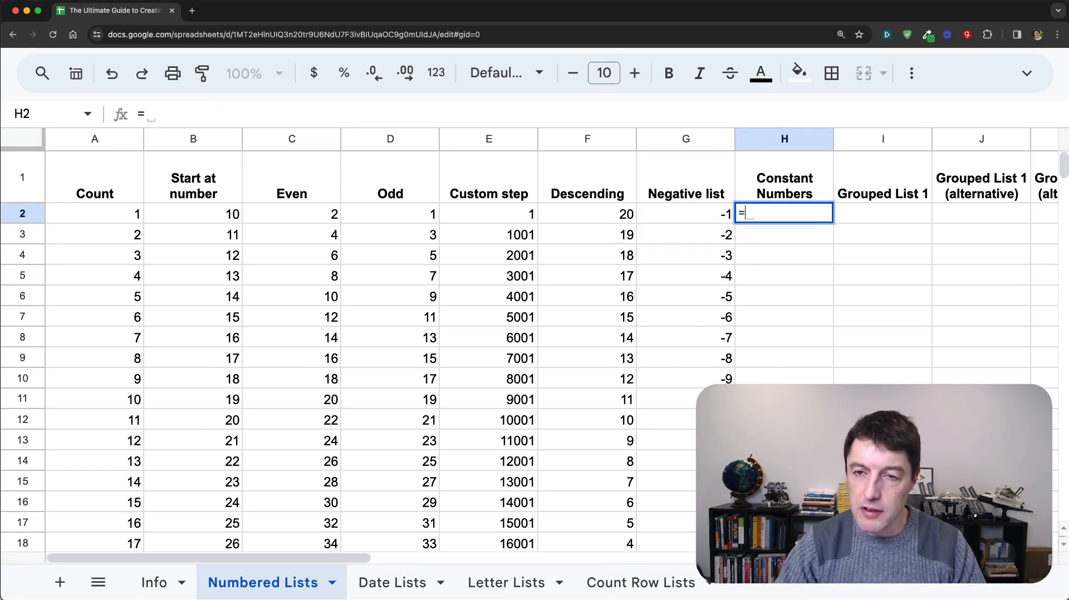
pyautogui.write('seque')
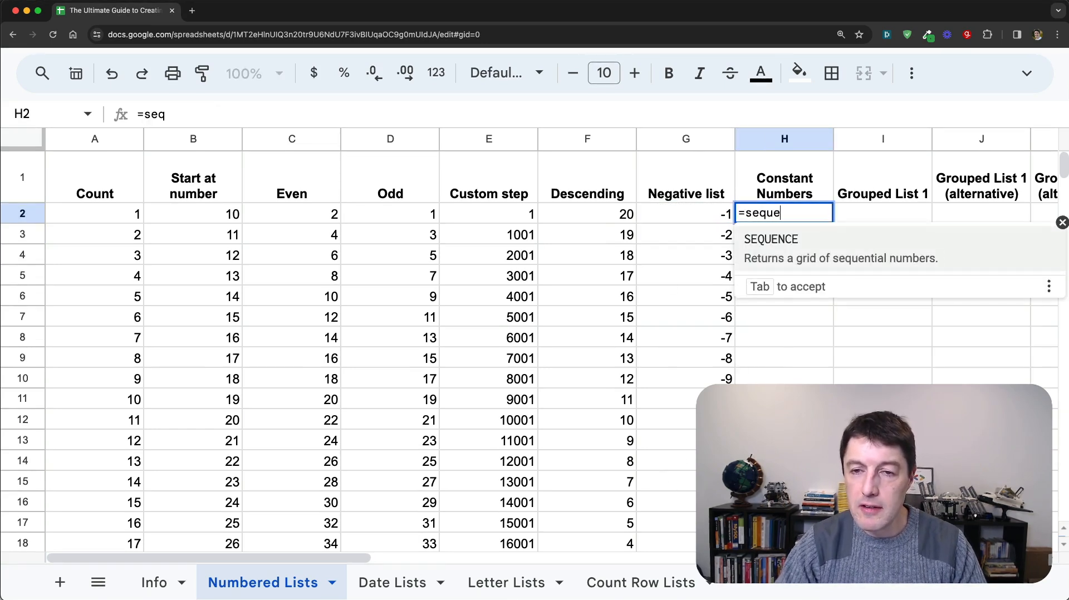
pyautogui.press('Tab')
pyautogui.write('20')
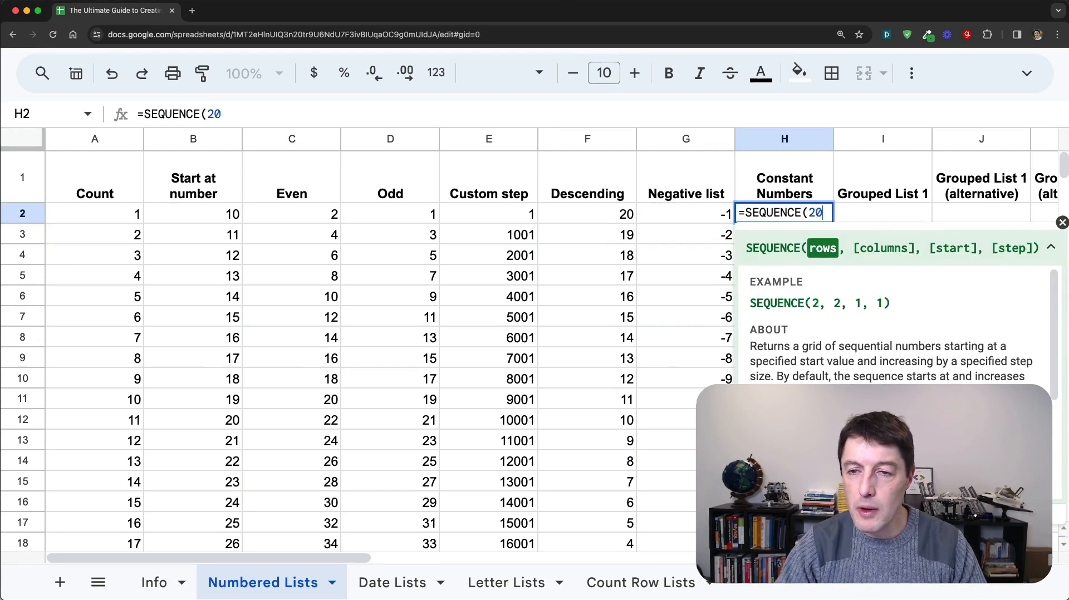
pyautogui.write(',1,')
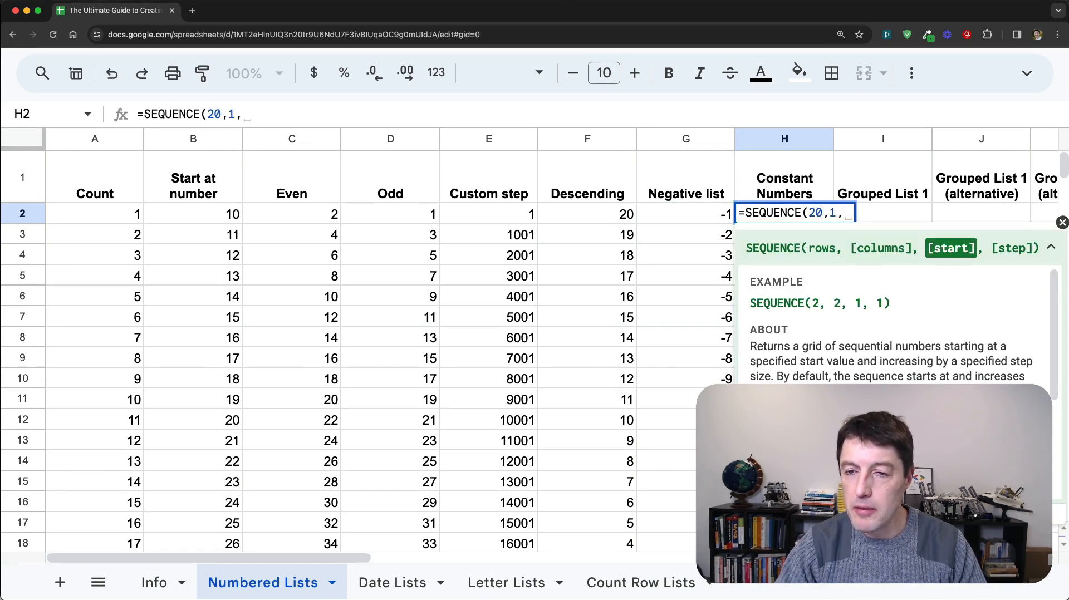
pyautogui.write('9')
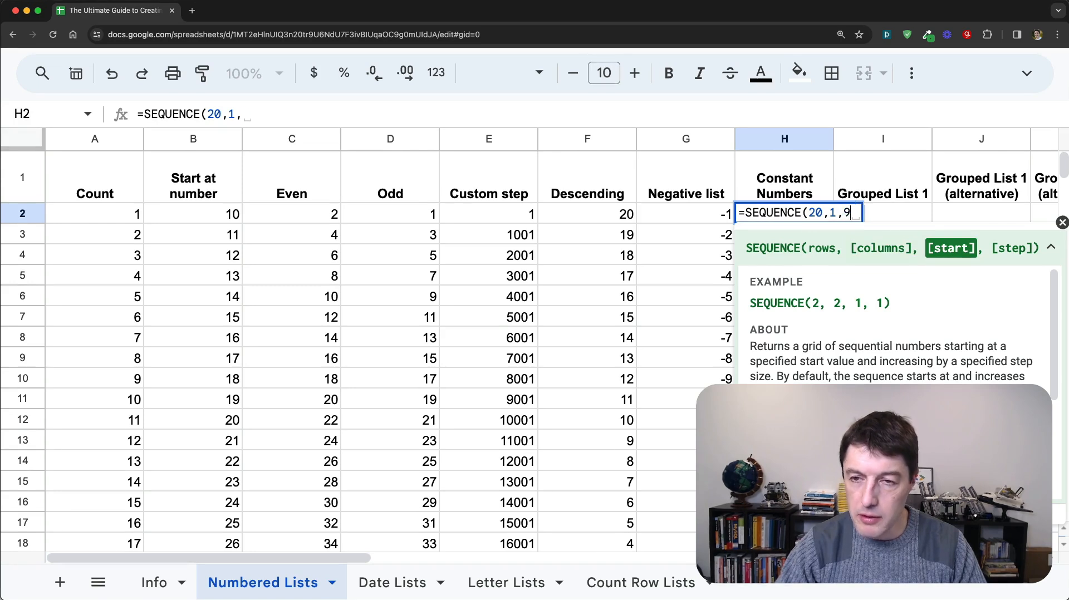
pyautogui.write(', ')
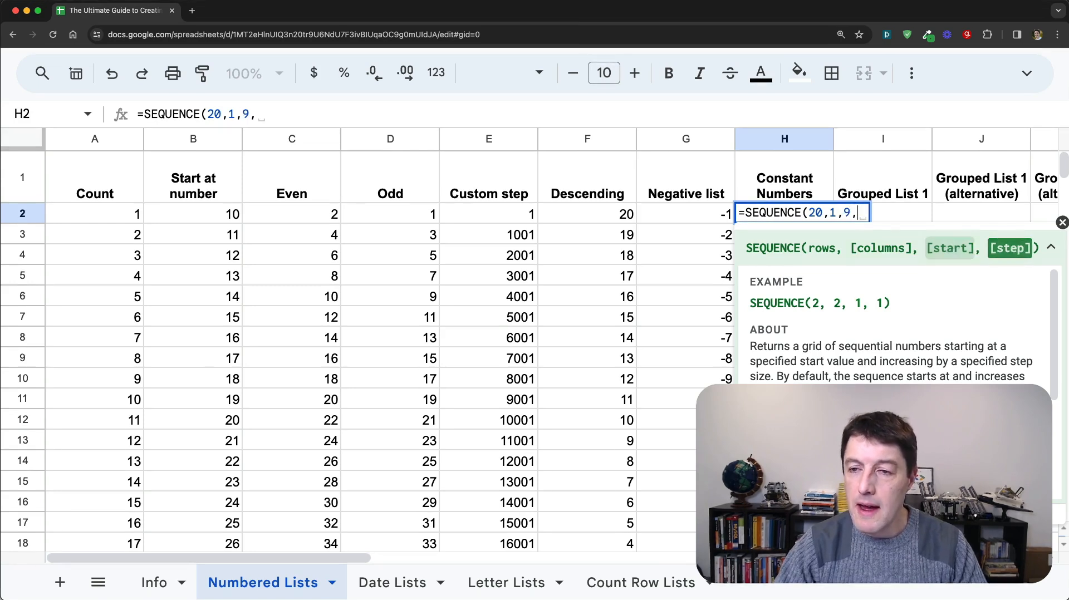
pyautogui.write(')')
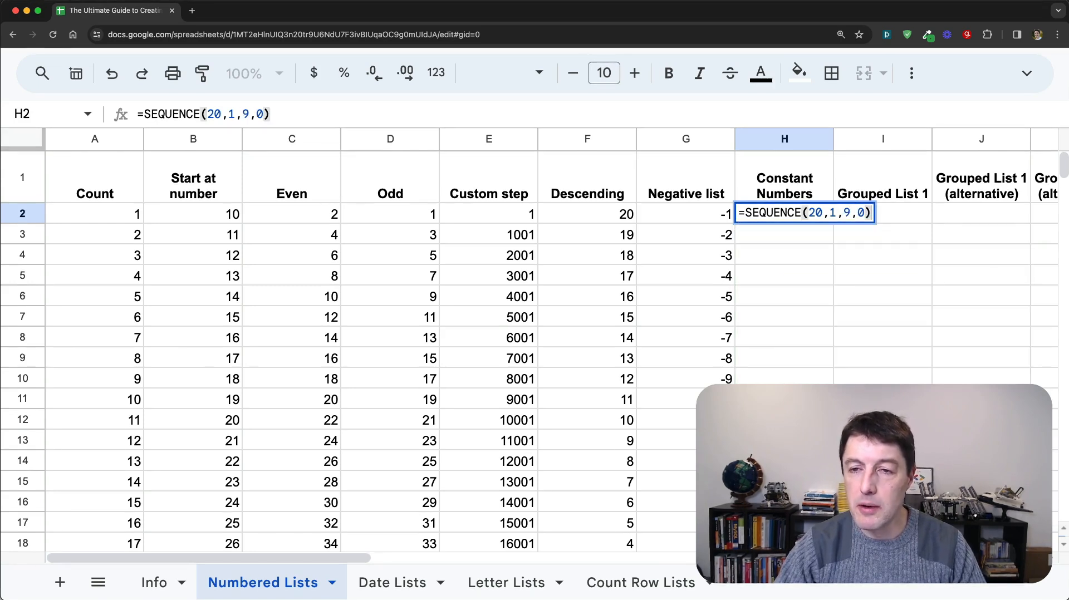
pyautogui.press('Return')
# Check the Constant Numbers list down to its last row and look over the Grouped List headers, returning to I2.
pyautogui.press('Up')
pyautogui.press('super+Down')
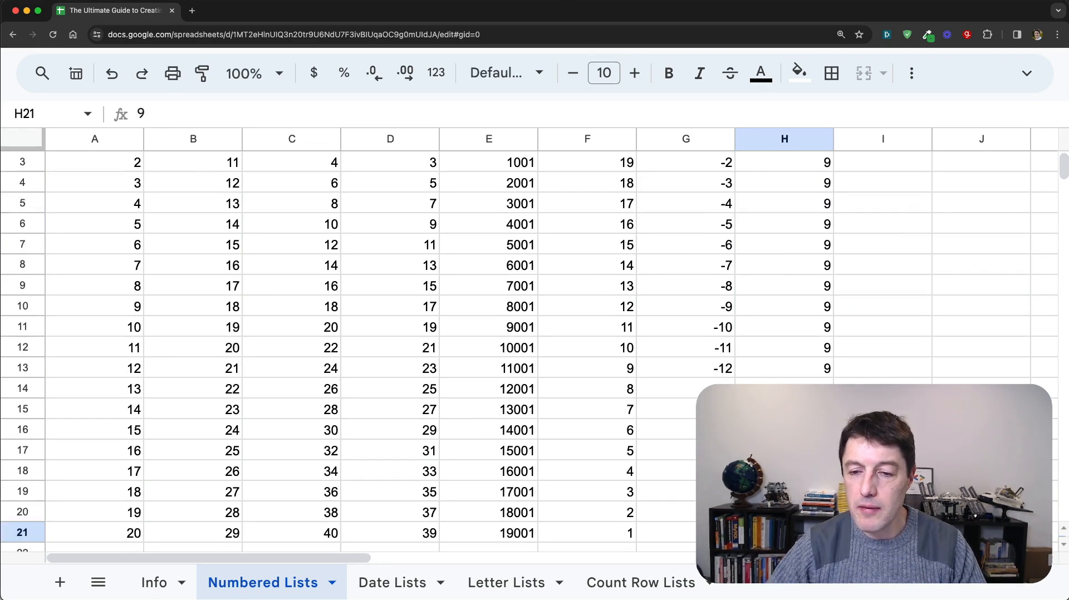
pyautogui.press('super+Up')
pyautogui.press('Right')
pyautogui.press('Right')
pyautogui.press('Right')
pyautogui.press('Right')
pyautogui.press('Right')
pyautogui.press('Right')
pyautogui.press('Right')
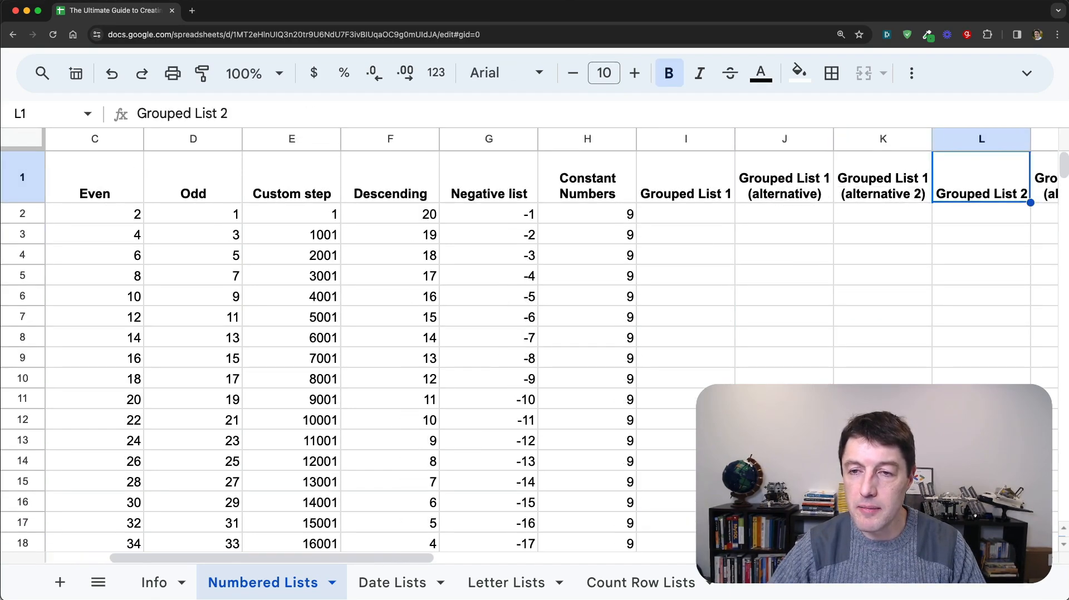
pyautogui.press('Left')
pyautogui.press('Left')
pyautogui.press('Left')
pyautogui.press('Left')
pyautogui.press('Left')
pyautogui.press('Left')
pyautogui.press('Down')
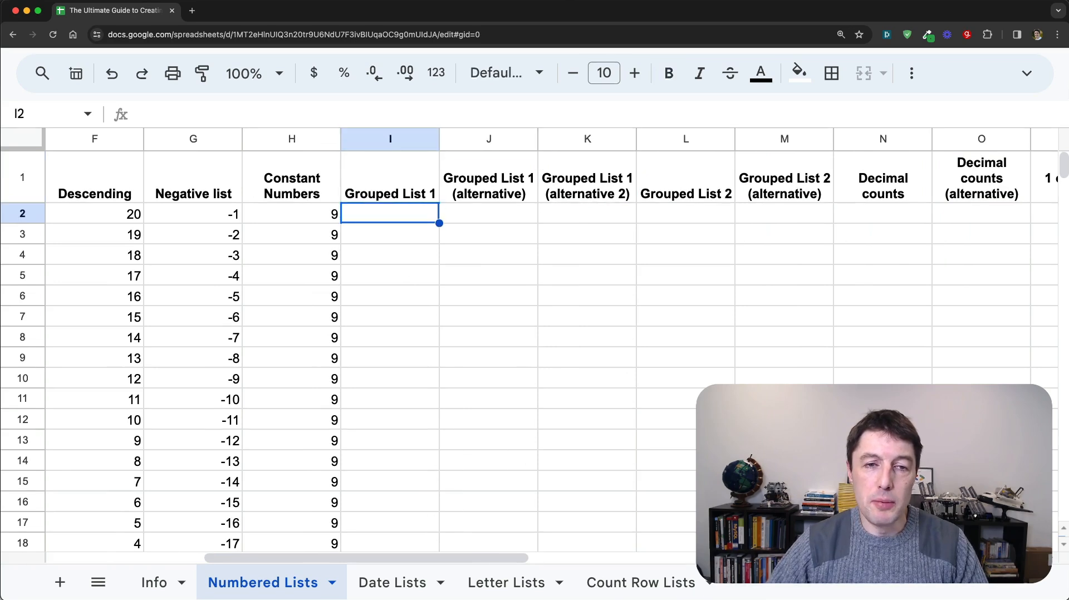
# Enter an example grouped list by hand from I2 down: five 1s, five 2s and four 3s.
pyautogui.write('1')
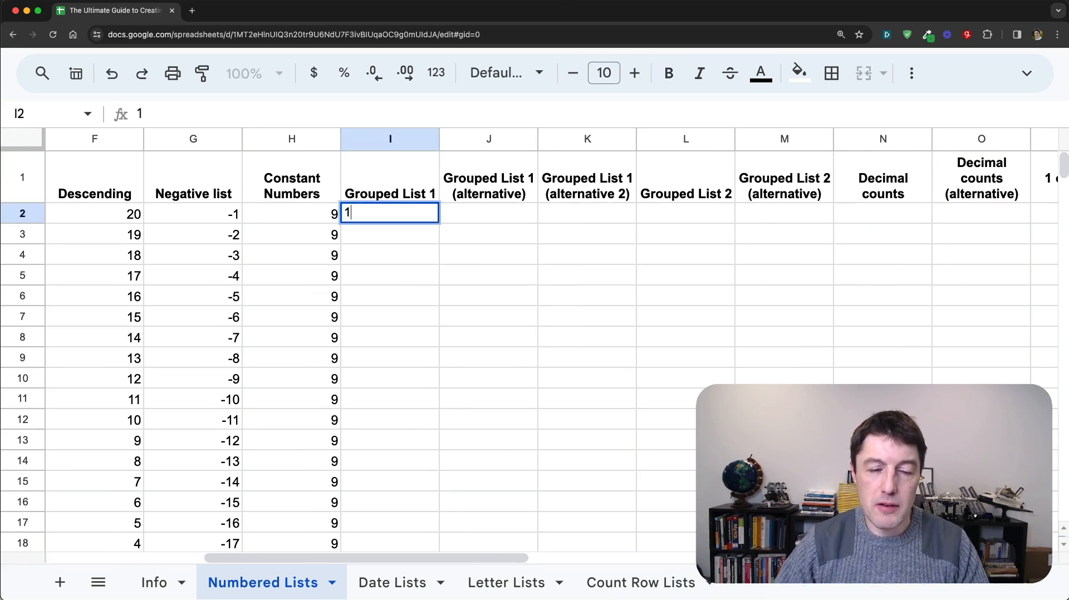
pyautogui.press('Return')
pyautogui.write('1')
pyautogui.press('Return')
pyautogui.write('1')
pyautogui.press('Return')
pyautogui.write('1')
pyautogui.press('Return')
pyautogui.write('1 2 2 2 2 2')
pyautogui.press('Return')
pyautogui.write('2')
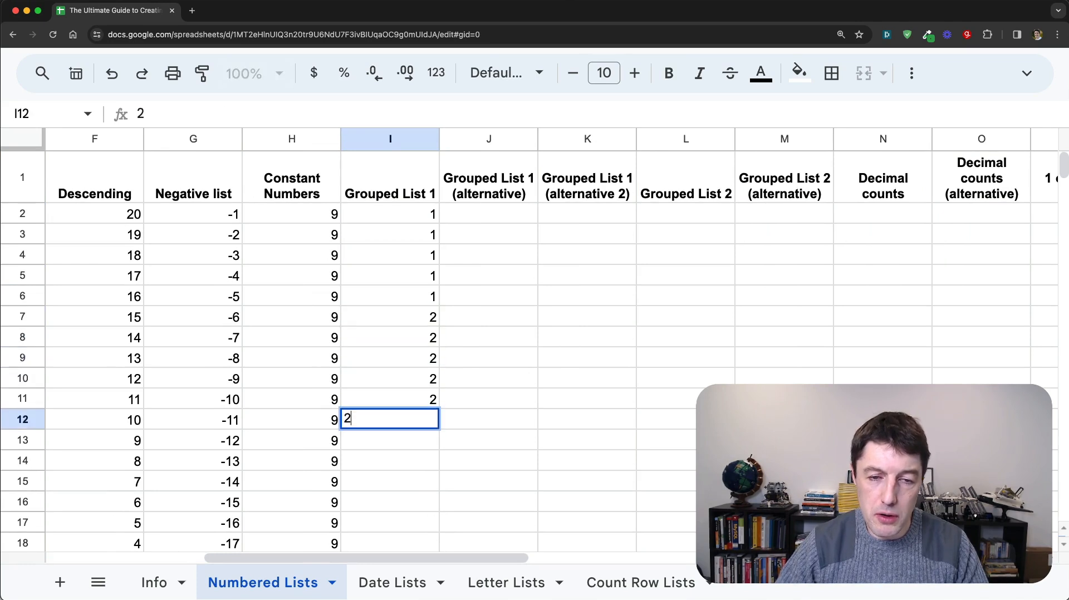
pyautogui.press('Up')
pyautogui.press('Down')
pyautogui.write('3 3 3 3')
pyautogui.press('Up')
pyautogui.press('super+Up')
pyautogui.press('Down')
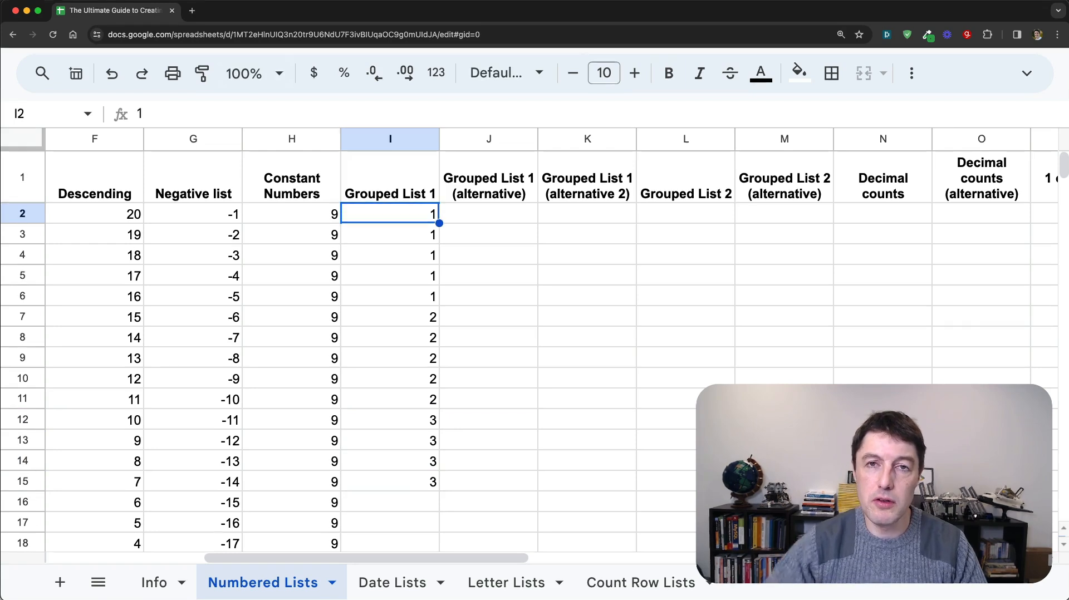
# Clear the hand-entered example numbers from I2:I15 under Grouped List 1.
pyautogui.press('super+shift+Down')
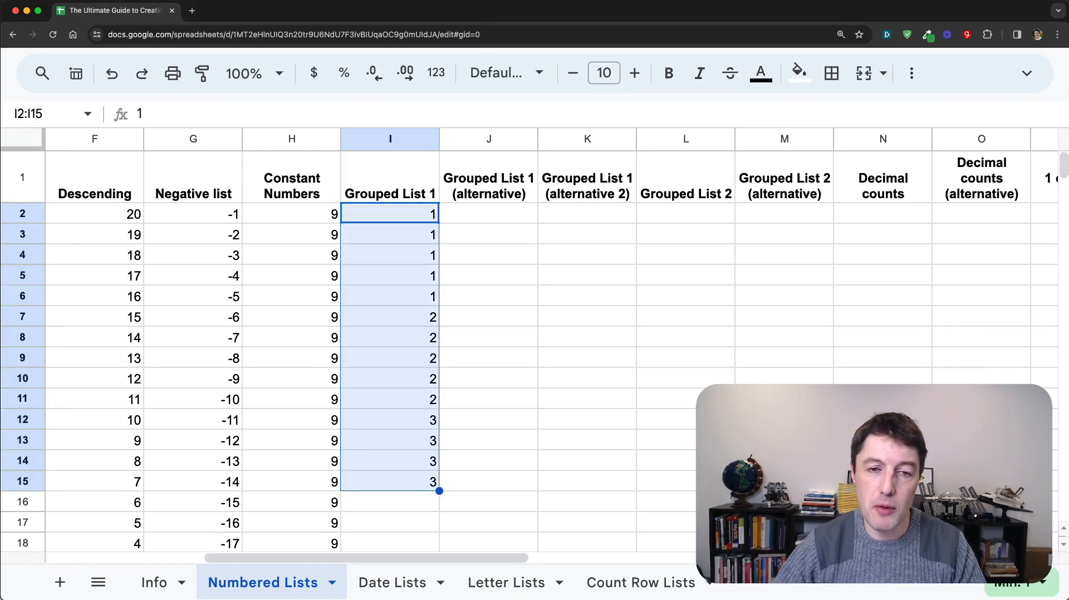
pyautogui.press('Delete')
pyautogui.press('Up')
pyautogui.press('Down')
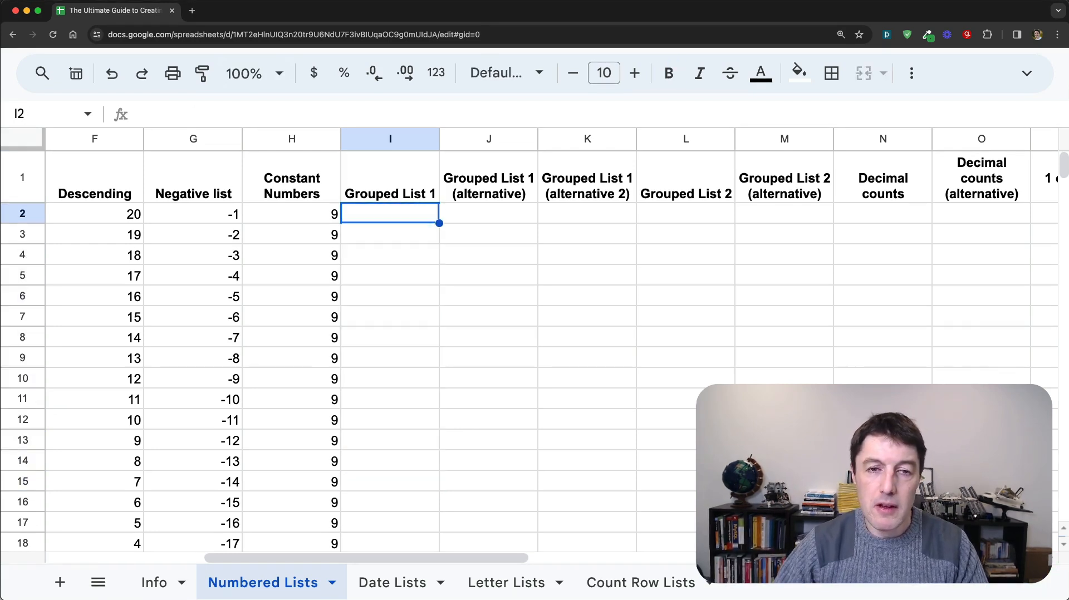
# Enter =ArrayFormula(SEQUENCE(20)/5) in I2 under Grouped List 1 and check the list to its end.
pyautogui.write('=sequ')
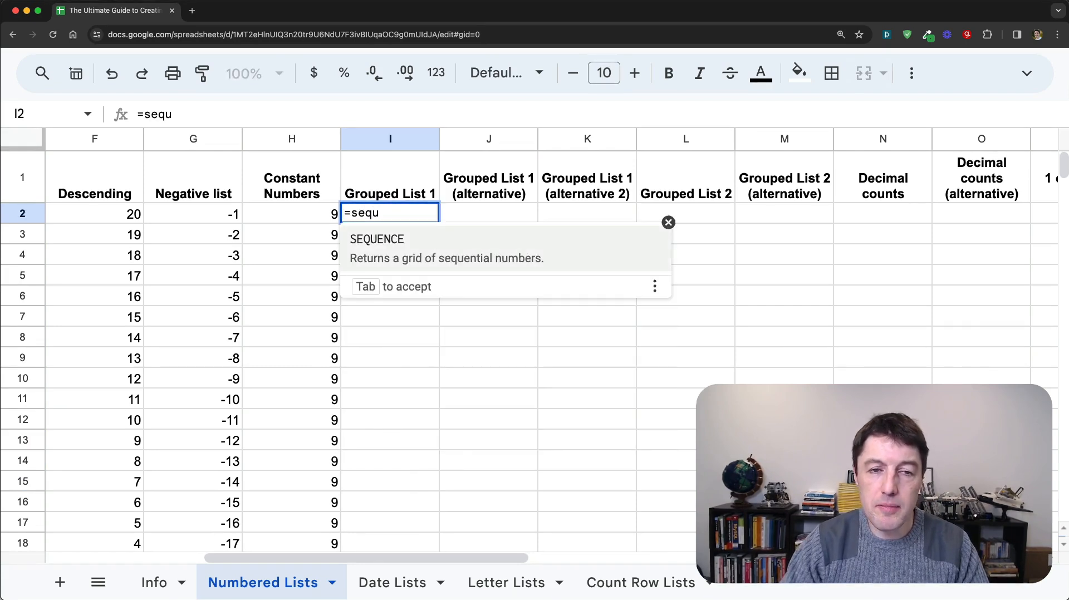
pyautogui.press('Tab')
pyautogui.write('20, ')
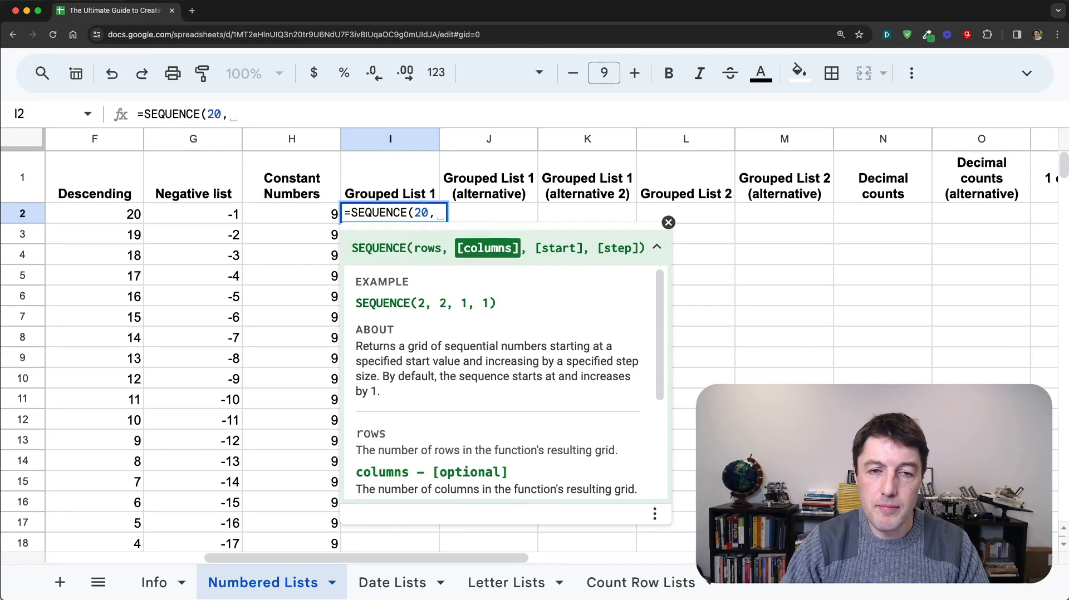
pyautogui.write('1,')
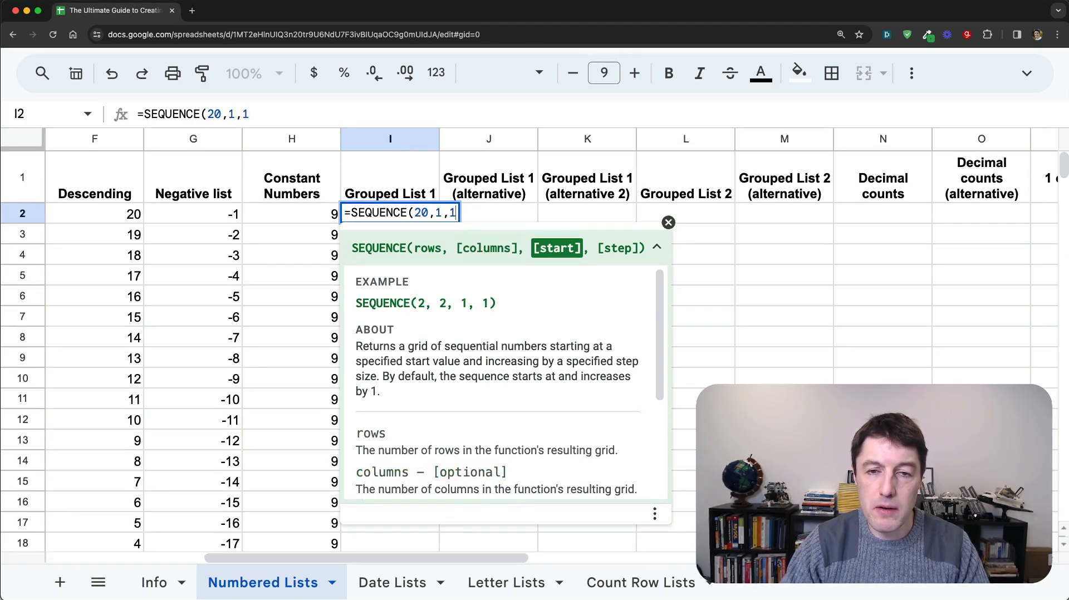
pyautogui.press('BackSpace')
pyautogui.press('BackSpace')
pyautogui.press('BackSpace')
pyautogui.press('BackSpace')
pyautogui.press('BackSpace')
pyautogui.write(')')
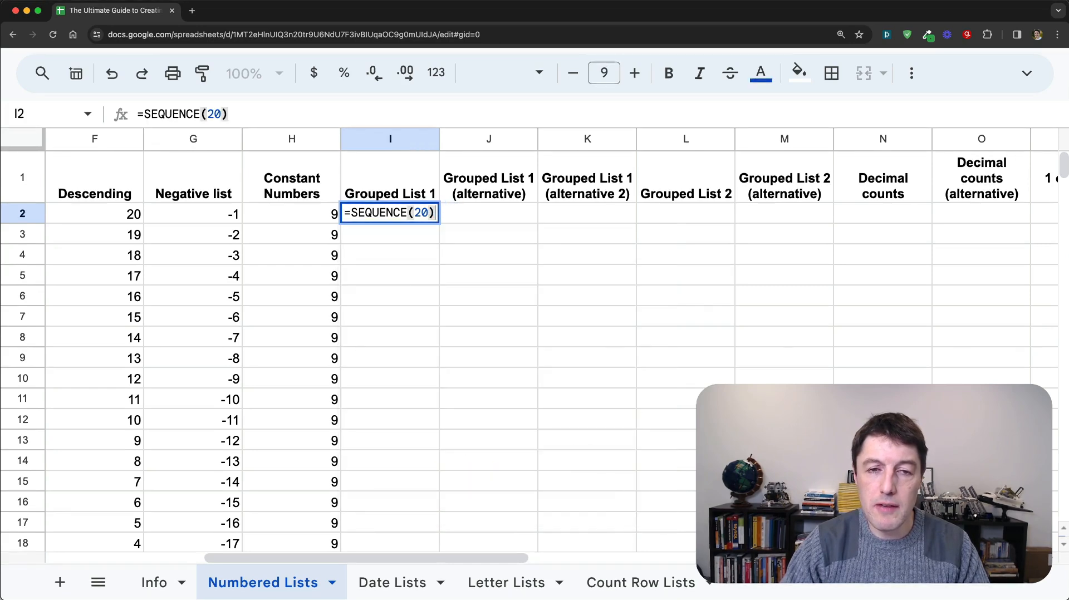
pyautogui.write('/')
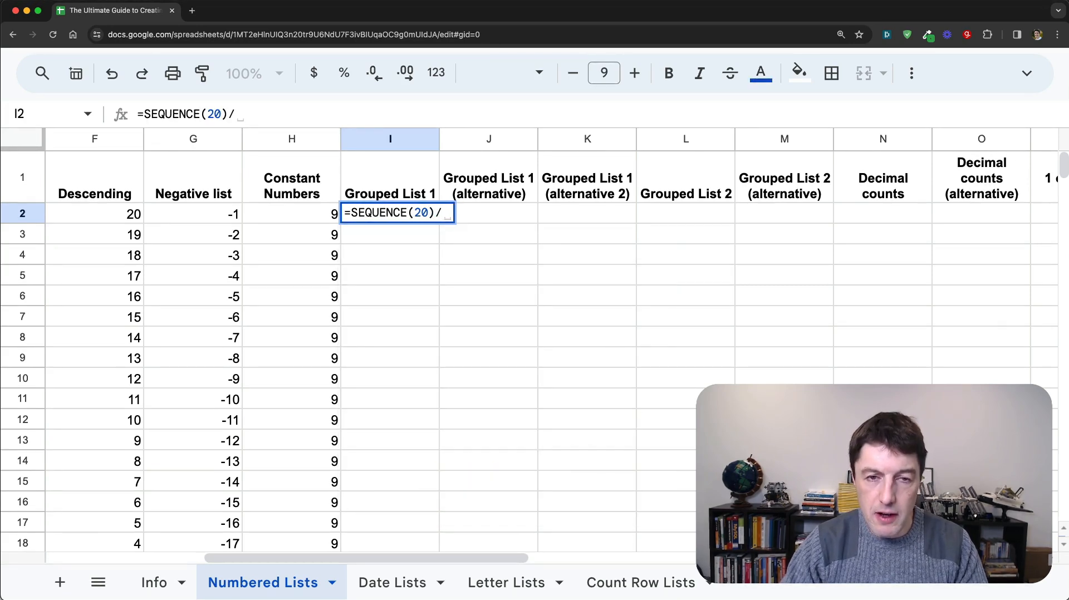
pyautogui.write('5')
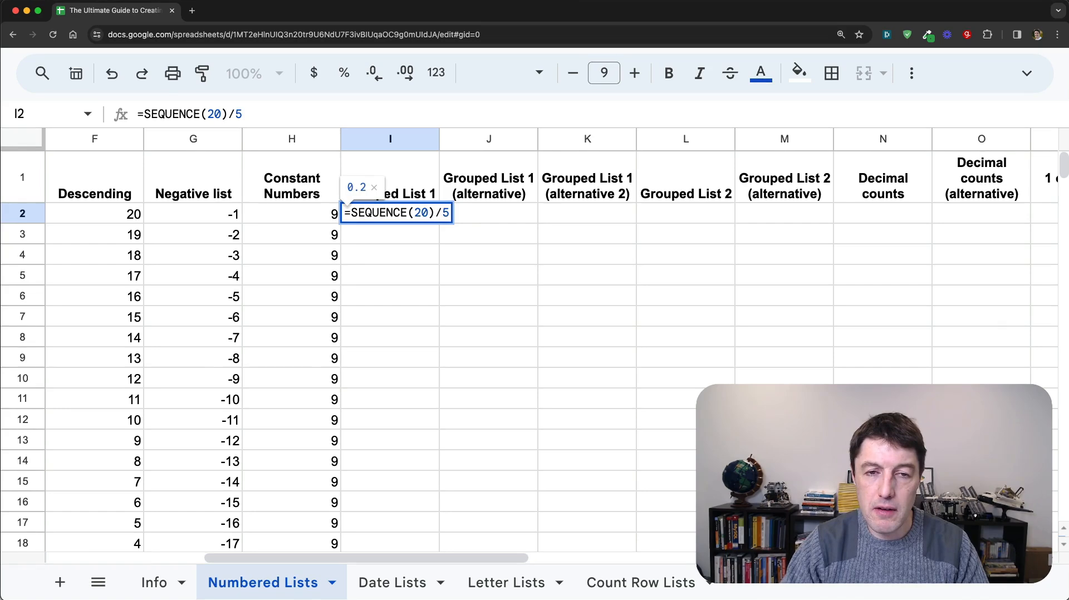
pyautogui.press('super+shift+Return')
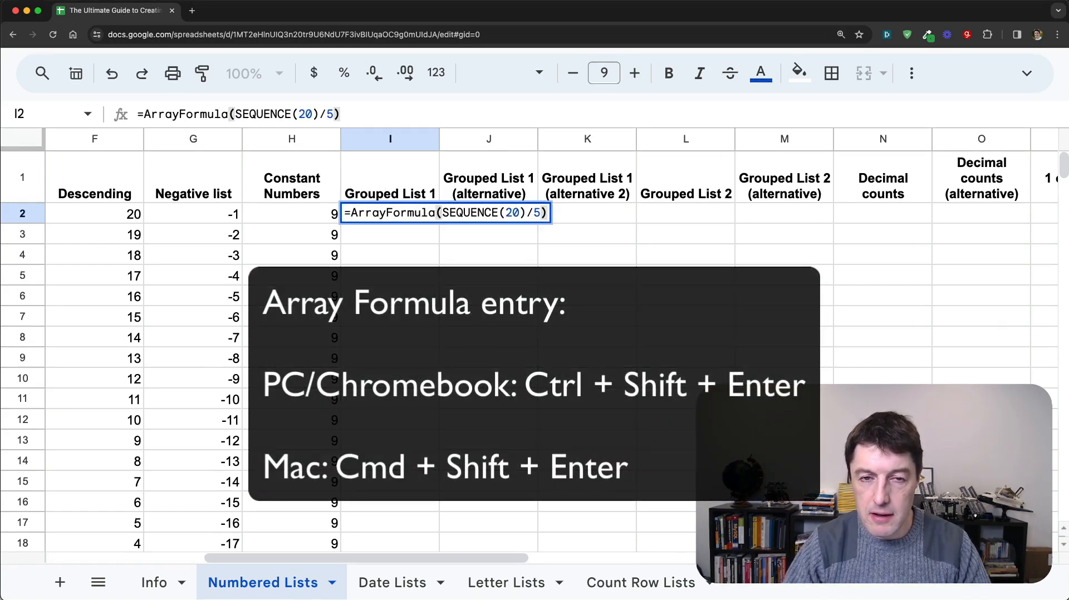
pyautogui.press('Return')
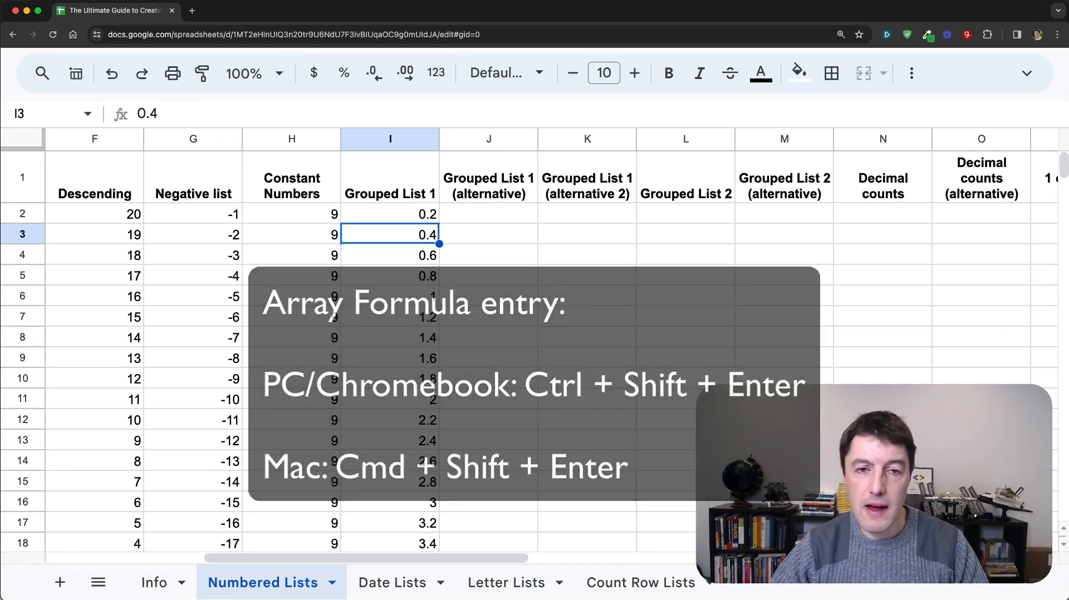
pyautogui.scroll(-4, 473, 351)
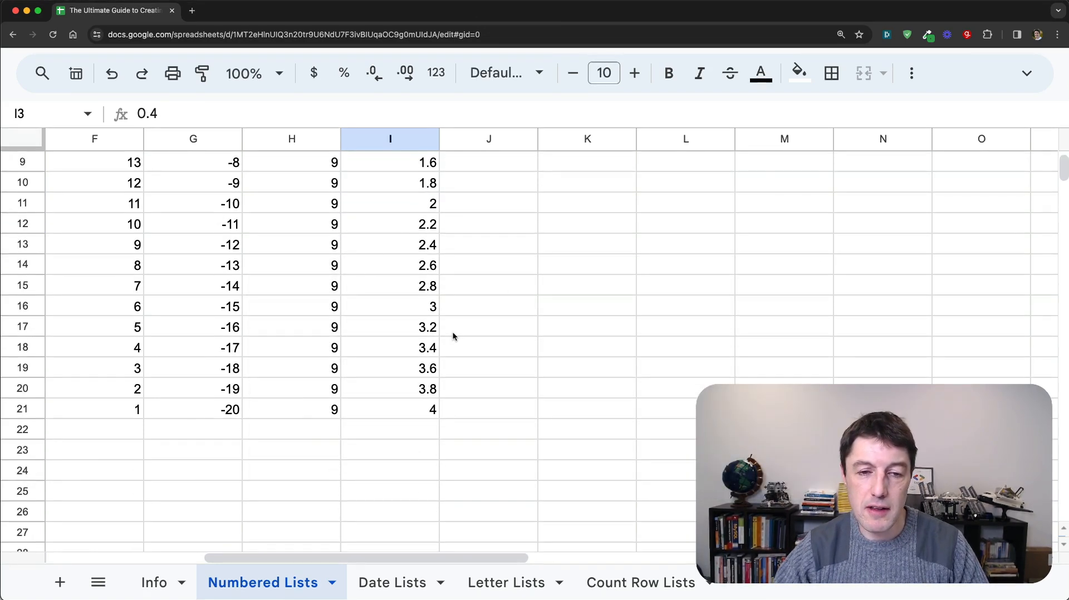
pyautogui.scroll(4, 451, 323)
# Wrap the calculation in I2 with ROUNDUP to give =ArrayFormula(ROUNDUP(SEQUENCE(20)/5)) and check the grouped list down the column.
pyautogui.click(417, 217)
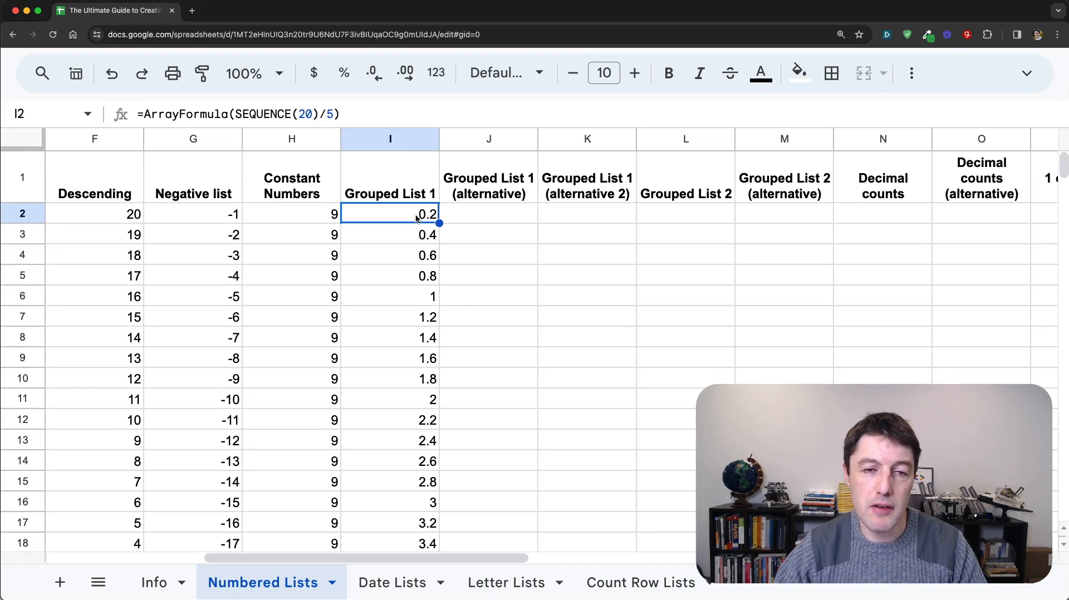
pyautogui.doubleClick(417, 217)
pyautogui.click(444, 213)
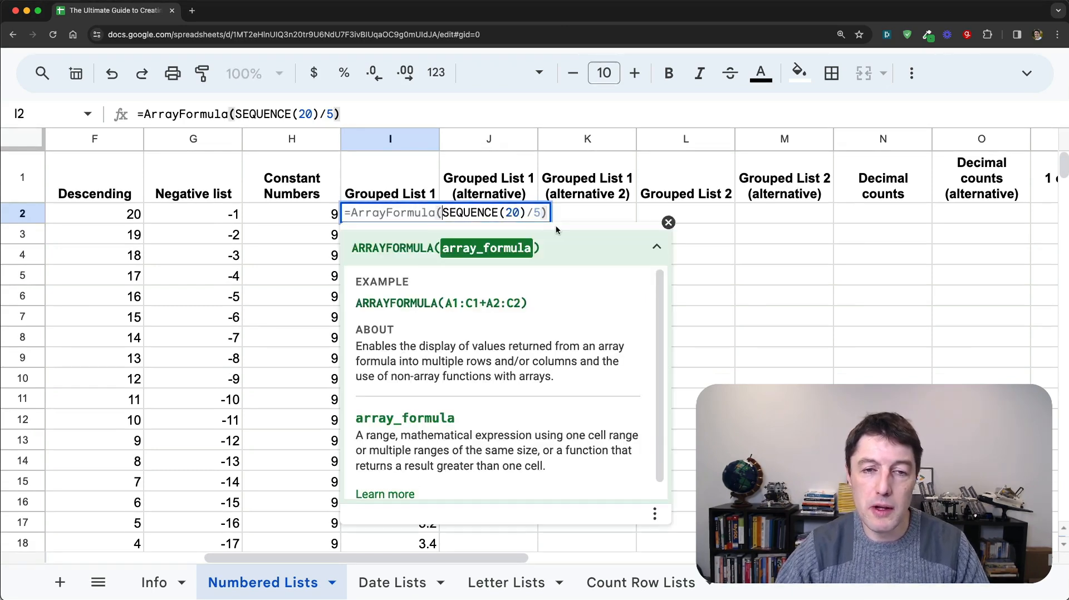
pyautogui.write('ROUND')
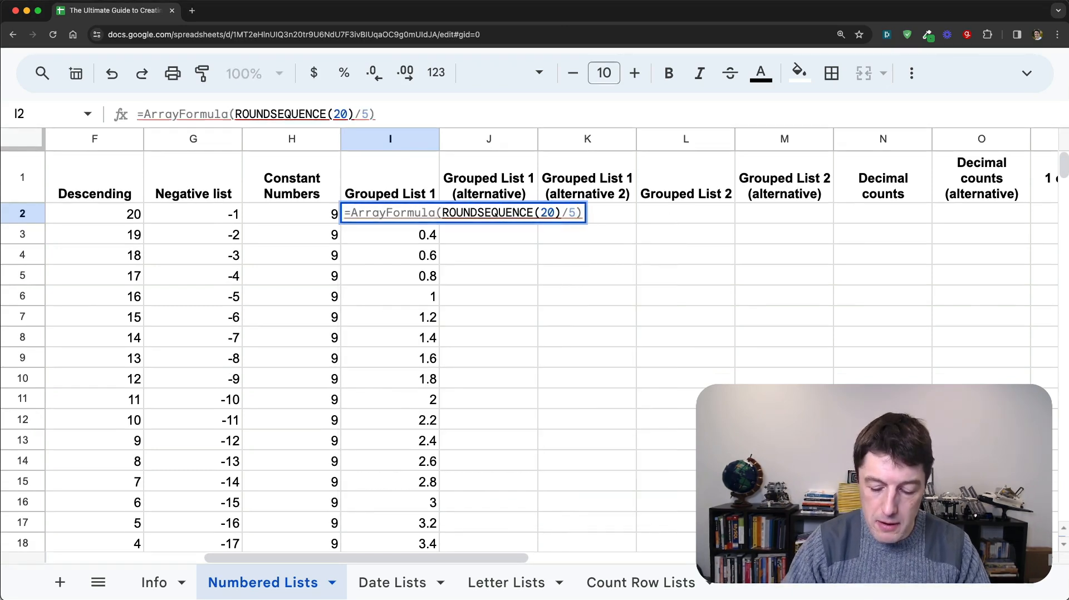
pyautogui.write('UP(')
pyautogui.press('End')
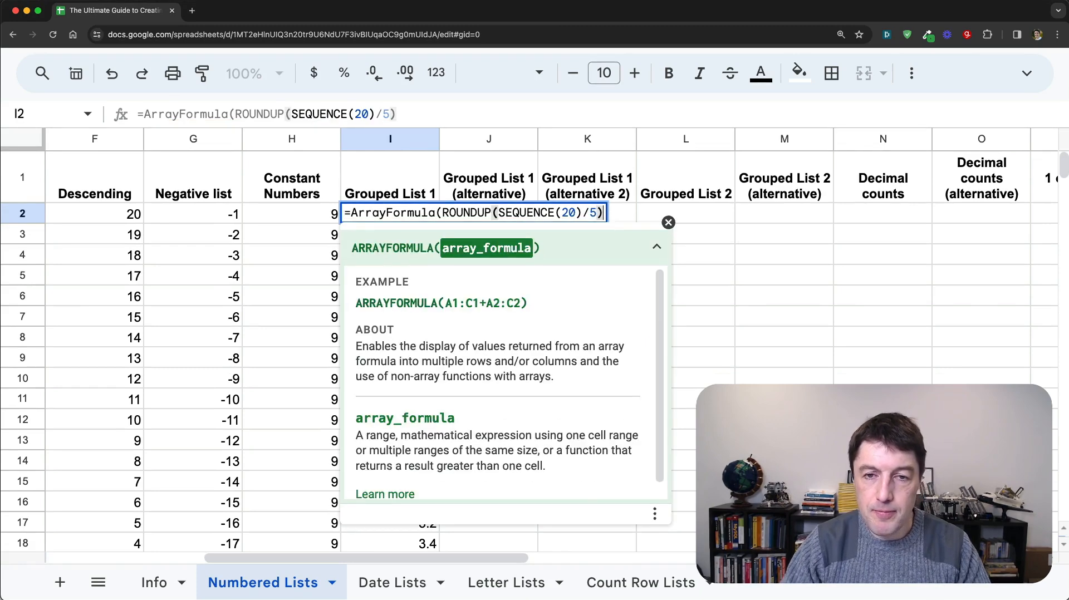
pyautogui.write(')')
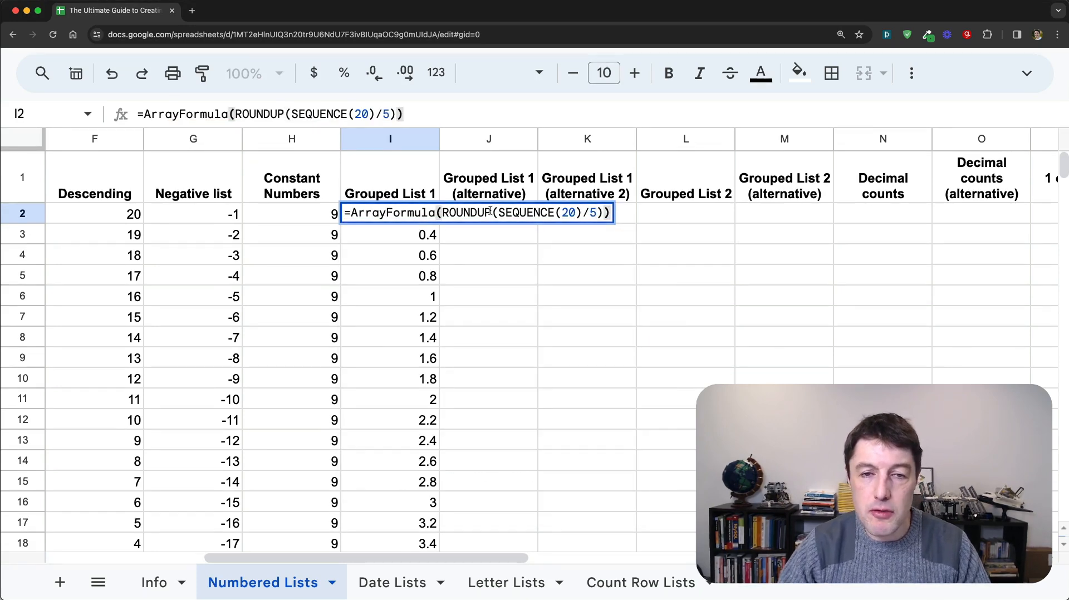
pyautogui.moveTo(492, 214); pyautogui.dragTo(448, 214)
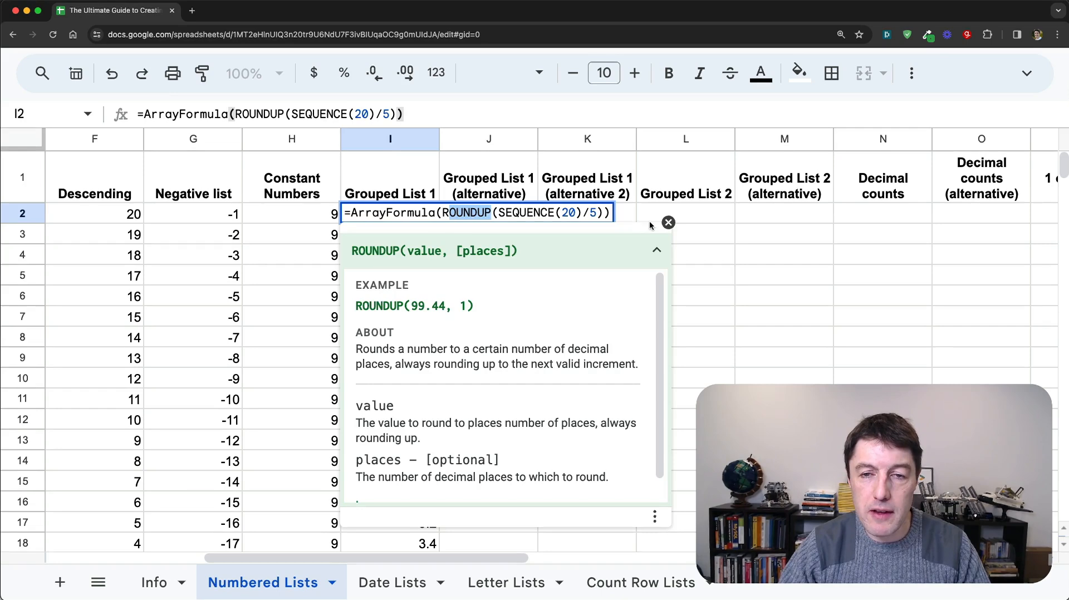
pyautogui.click(668, 222)
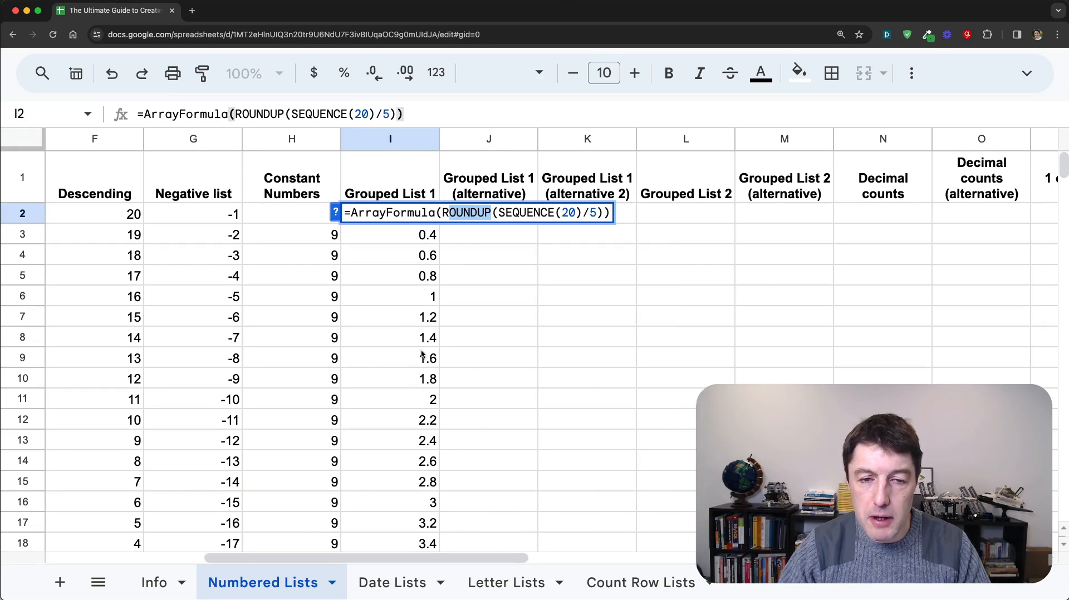
pyautogui.press('Return')
pyautogui.press('Up')
pyautogui.hotkey('ctrl', 'shift', 'Down')
pyautogui.press('Up')
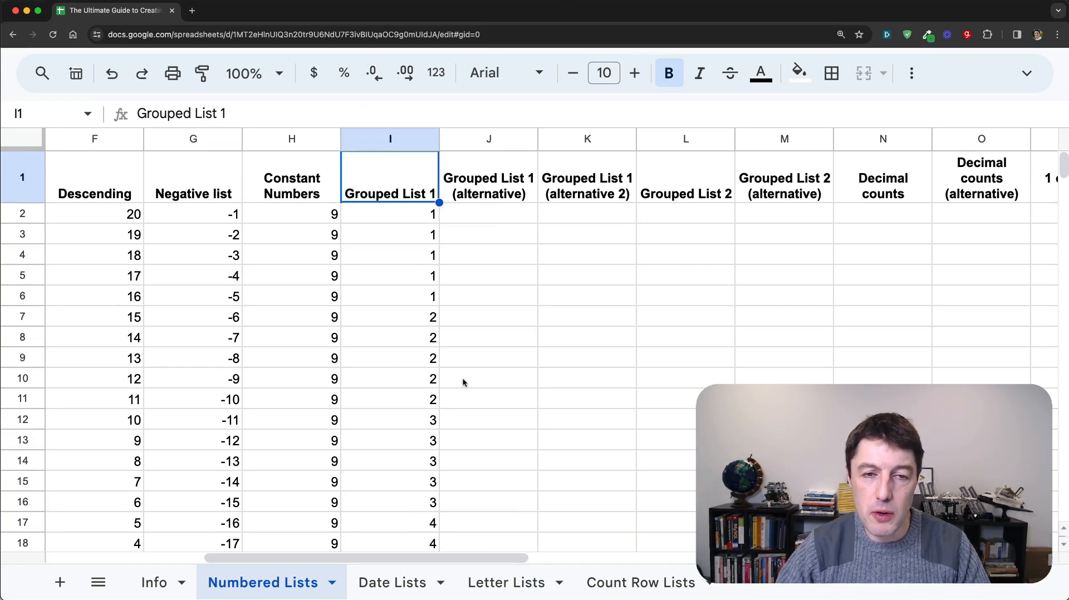
pyautogui.scroll(-3, 432, 246)
pyautogui.scroll(3, 437, 302)
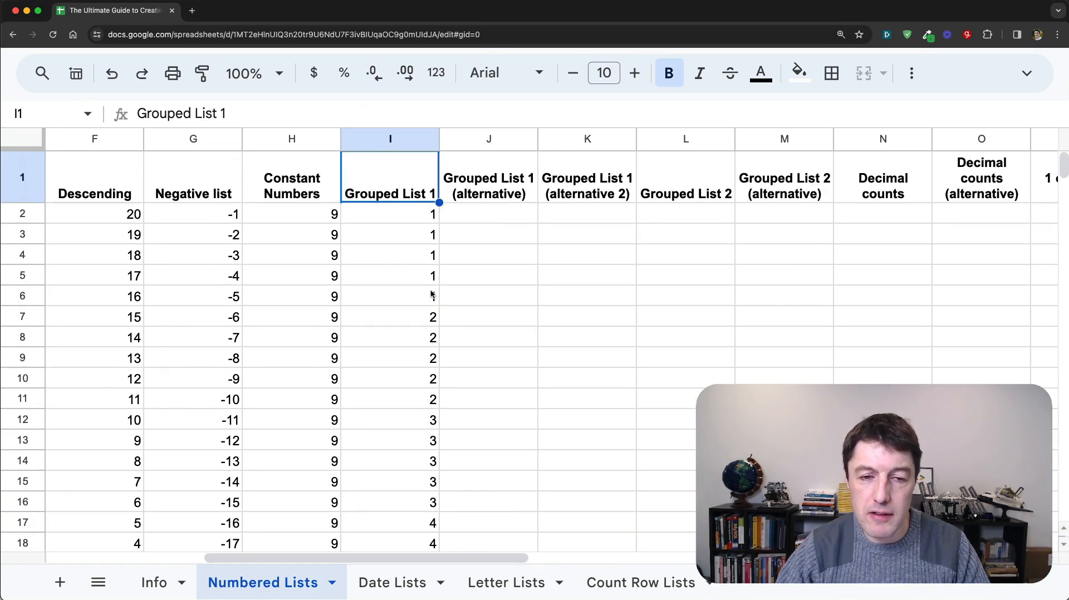
# Try a divisor of 3 instead of 5 in the I2 formula, inspect the groups, and undo the change.
pyautogui.click(413, 219)
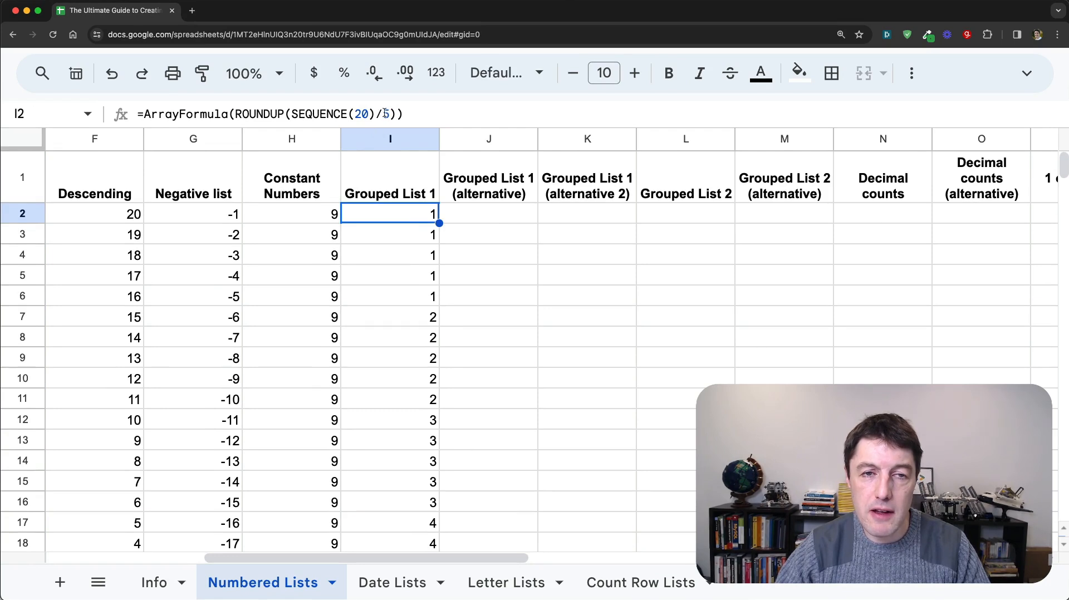
pyautogui.press('Return')
pyautogui.press('BackSpace')
pyautogui.write('4')
pyautogui.press('BackSpace')
pyautogui.write('3')
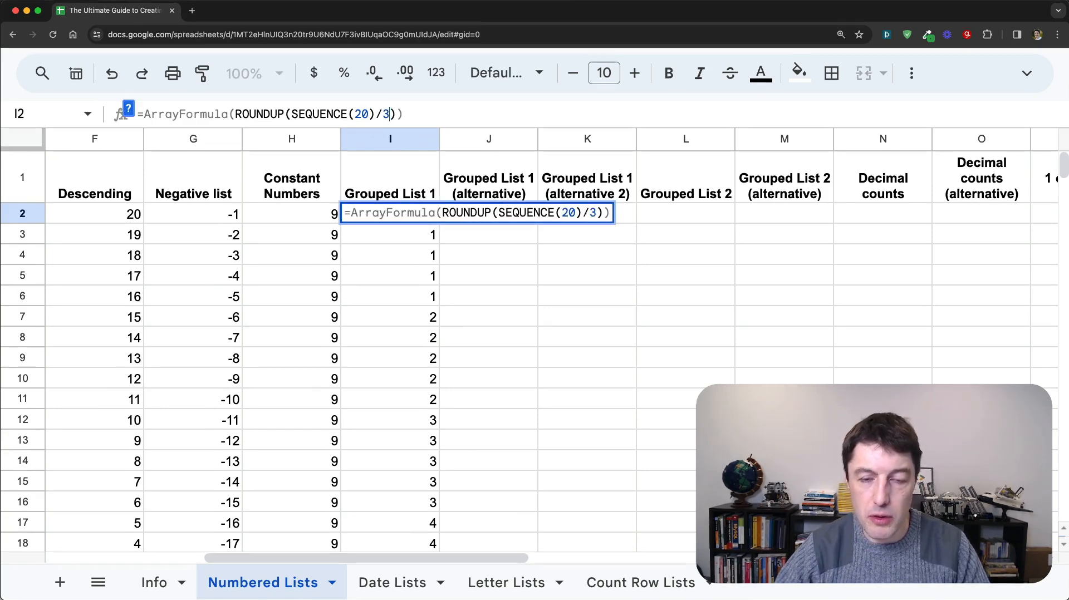
pyautogui.press('Return')
pyautogui.moveTo(419, 216); pyautogui.dragTo(423, 381)
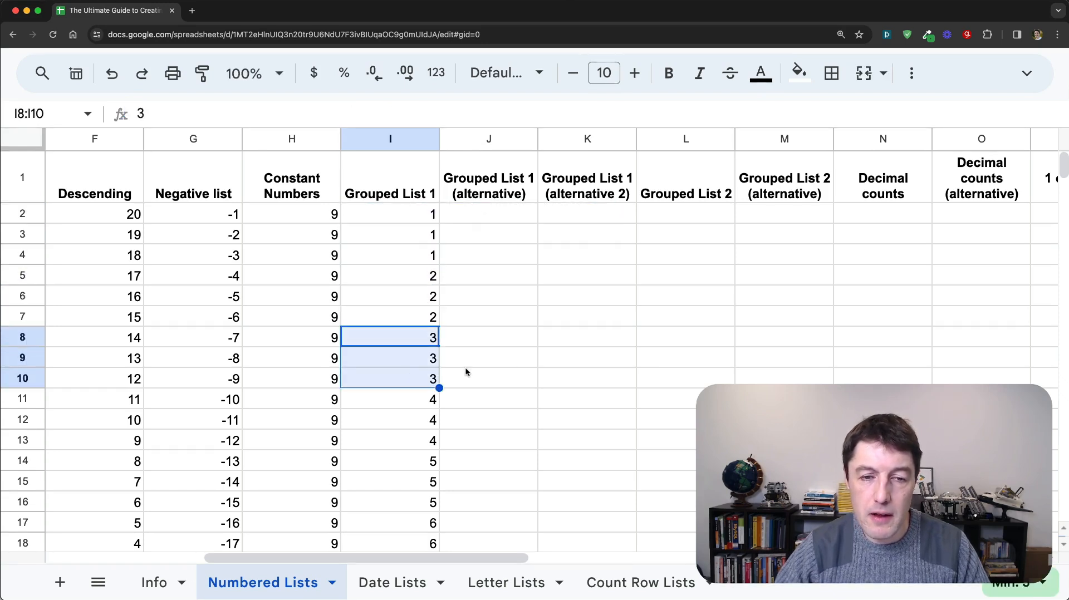
pyautogui.press('super+z')
# Begin a MAKEARRAY formula in J2 under Grouped List 1 (alternative) with 20 rows and 1 column.
pyautogui.press('Right')
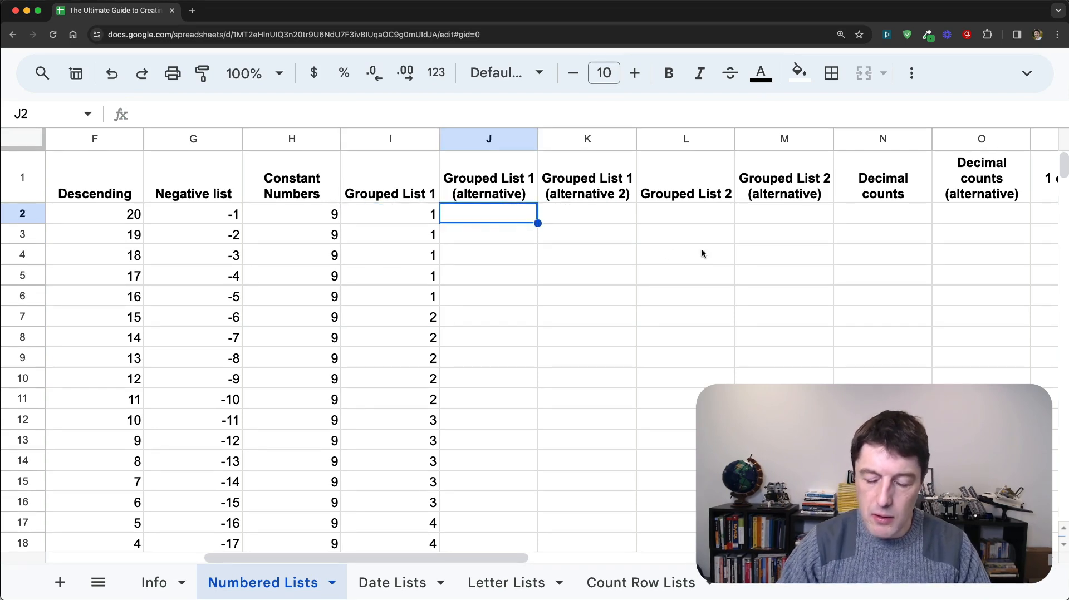
pyautogui.write('=ma')
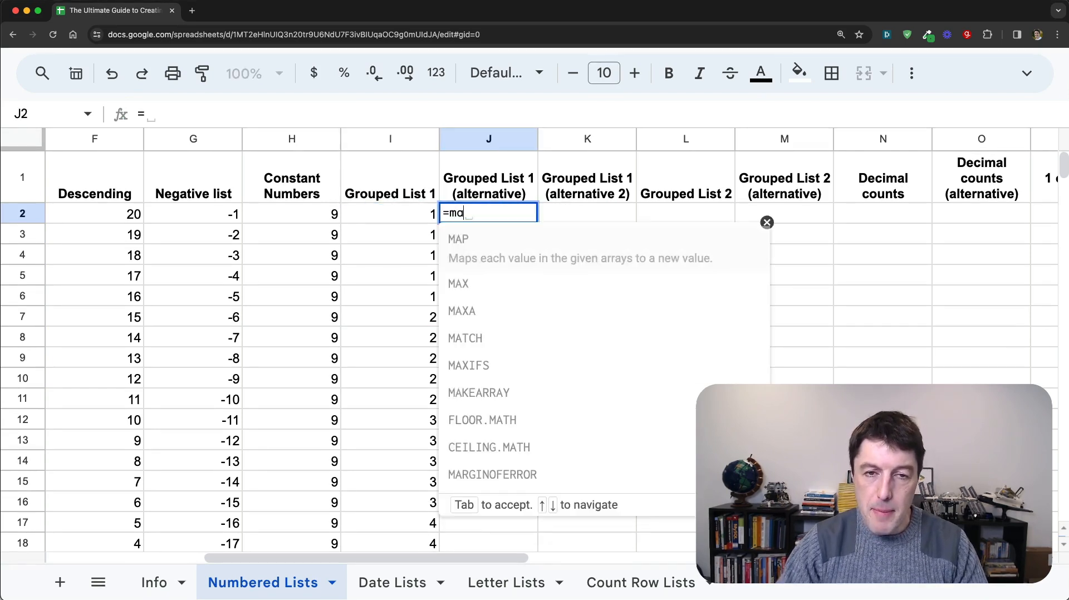
pyautogui.write('kear')
pyautogui.press('Tab')
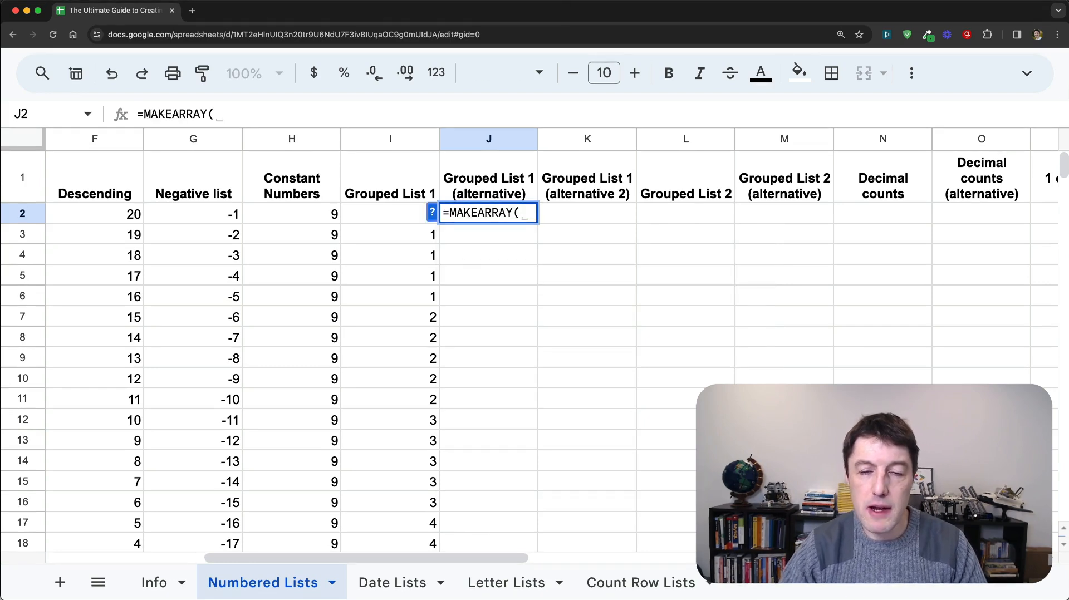
pyautogui.click(433, 214)
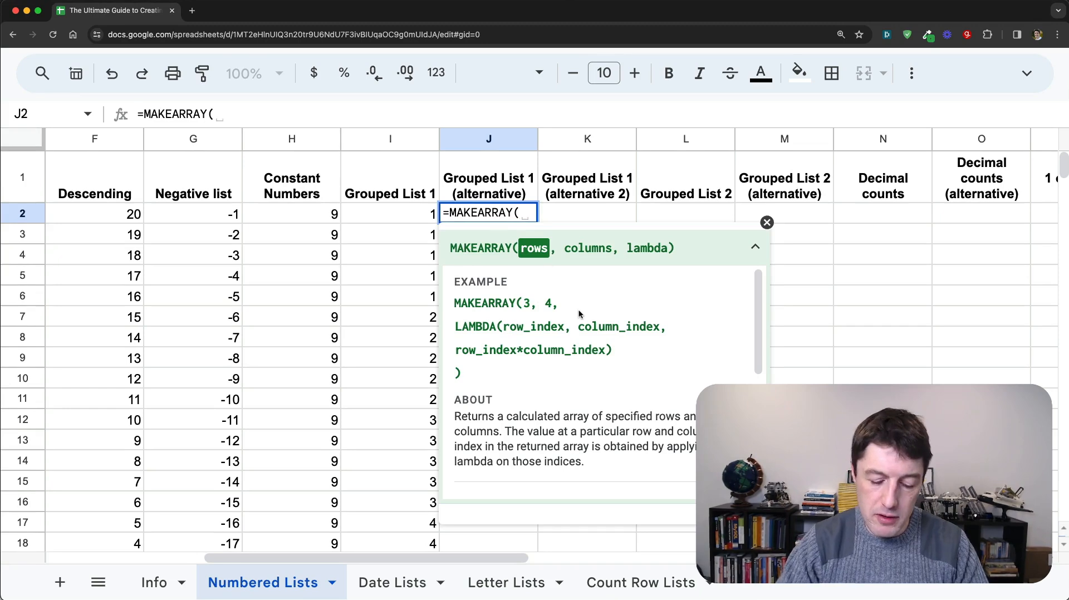
pyautogui.write(',1')
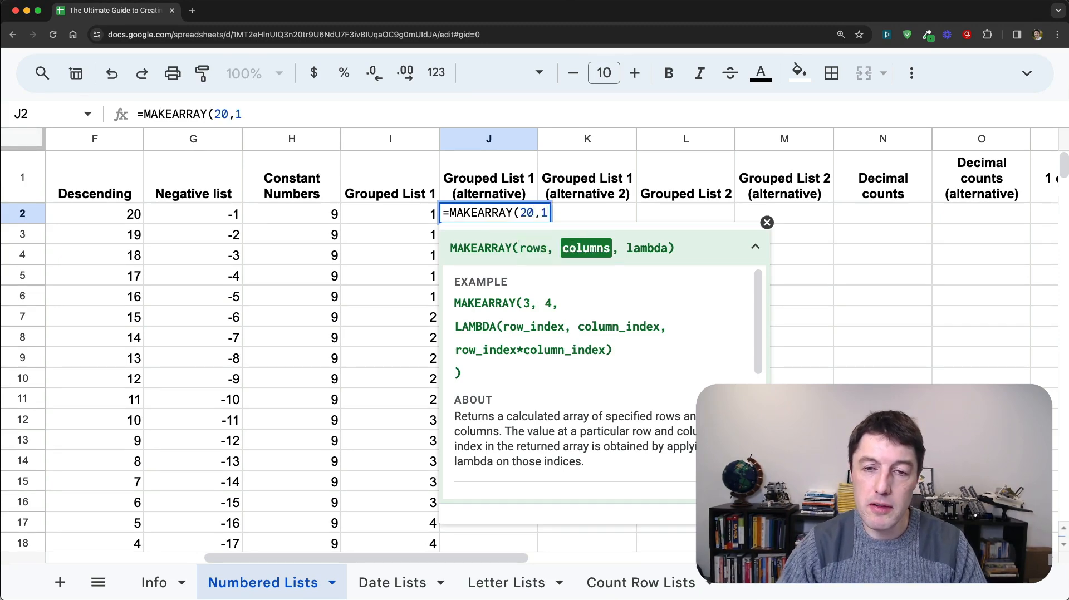
# Complete the J2 formula with LAMBDA(r,c,r) to read =MAKEARRAY(20,1,LAMBDA(r,c,r)) and check the list.
pyautogui.write(',lamb')
pyautogui.press('Tab')
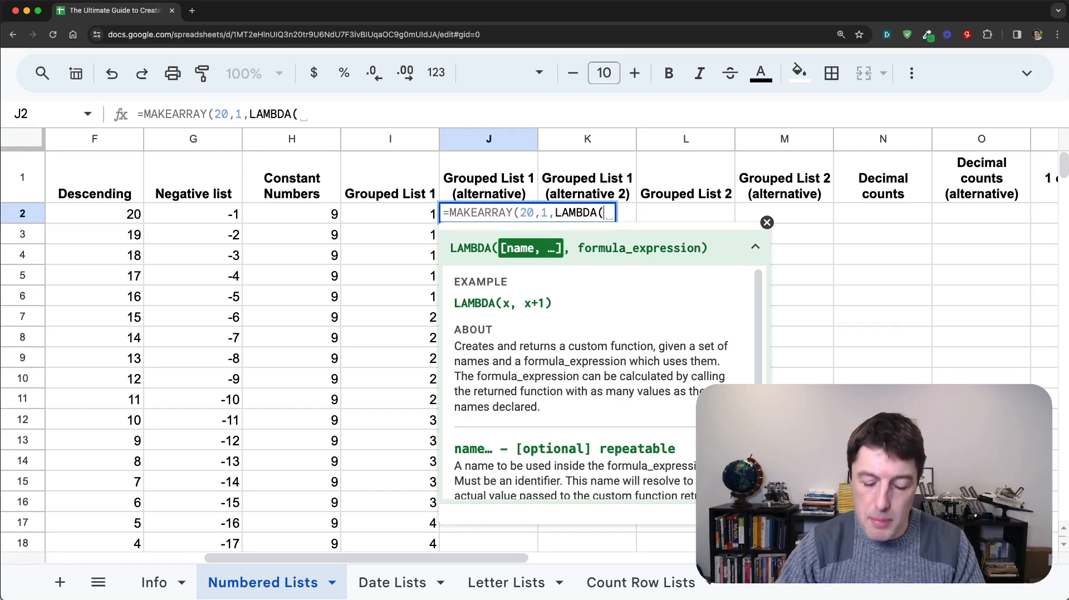
pyautogui.write('r,co')
pyautogui.press('BackSpace')
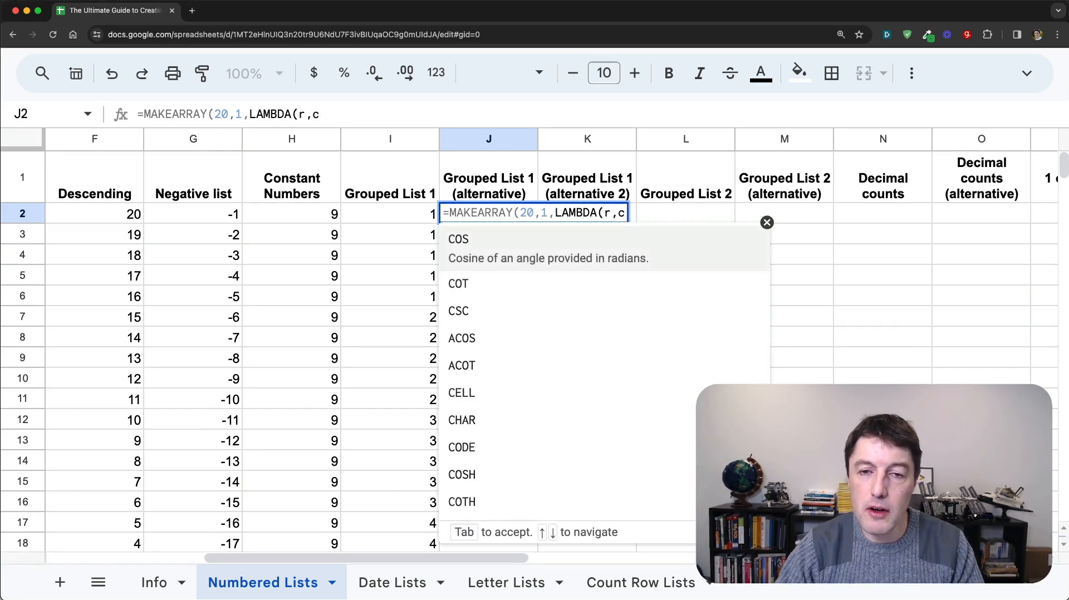
pyautogui.write(',')
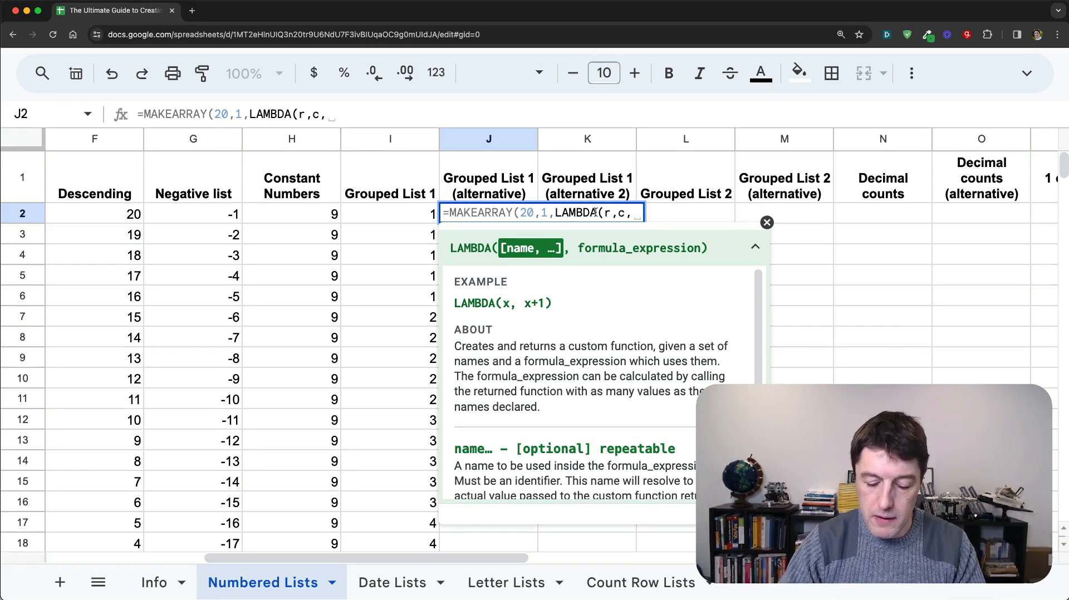
pyautogui.write('r))')
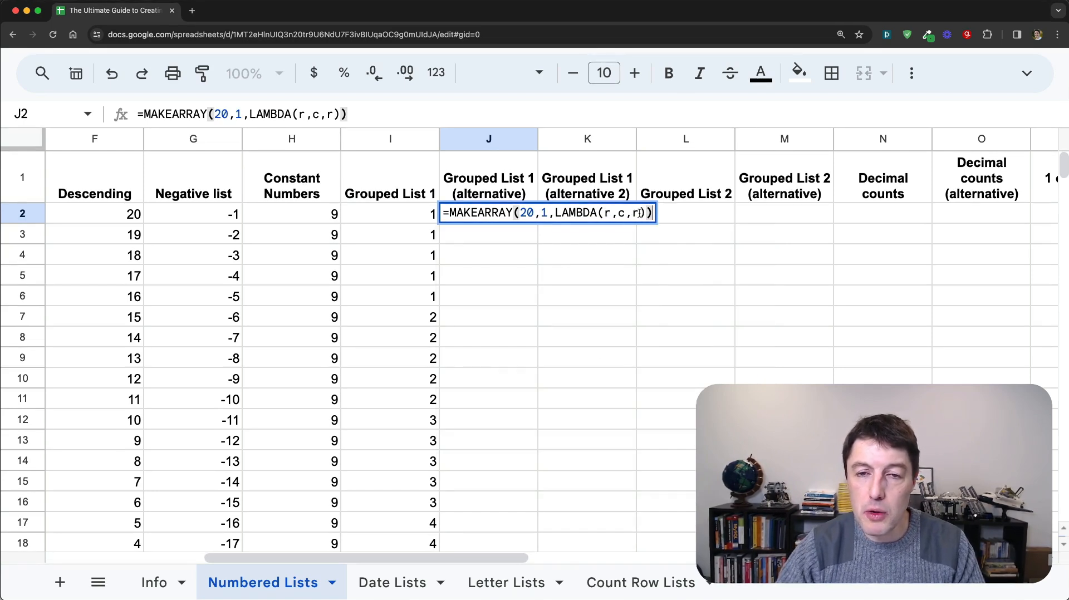
pyautogui.click(635, 214)
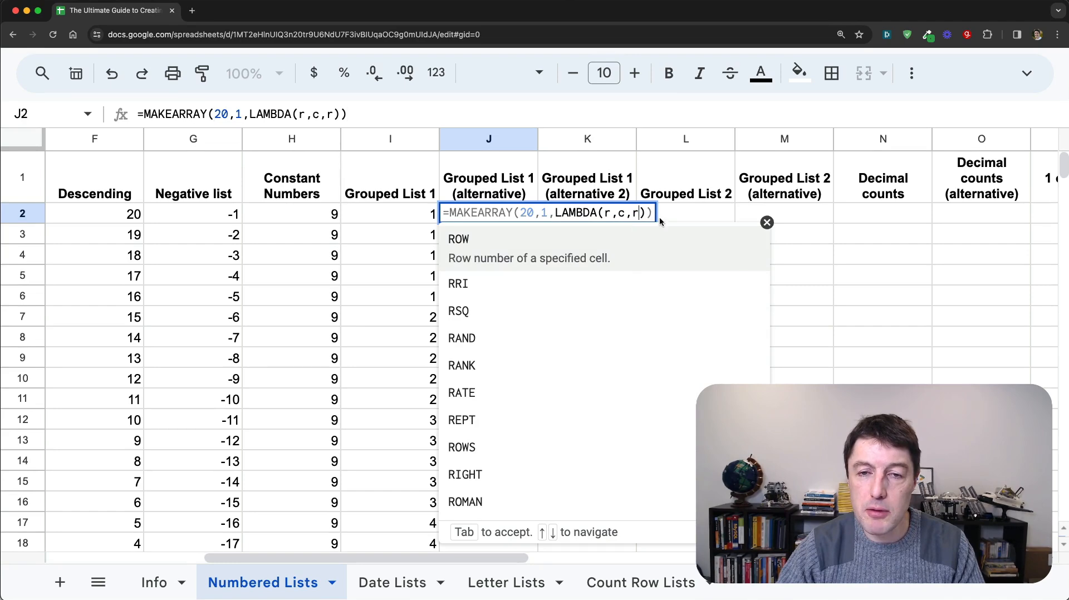
pyautogui.click(652, 215)
pyautogui.press('Return')
pyautogui.press('Up')
pyautogui.scroll(-2, 665, 333)
pyautogui.scroll(2, 640, 301)
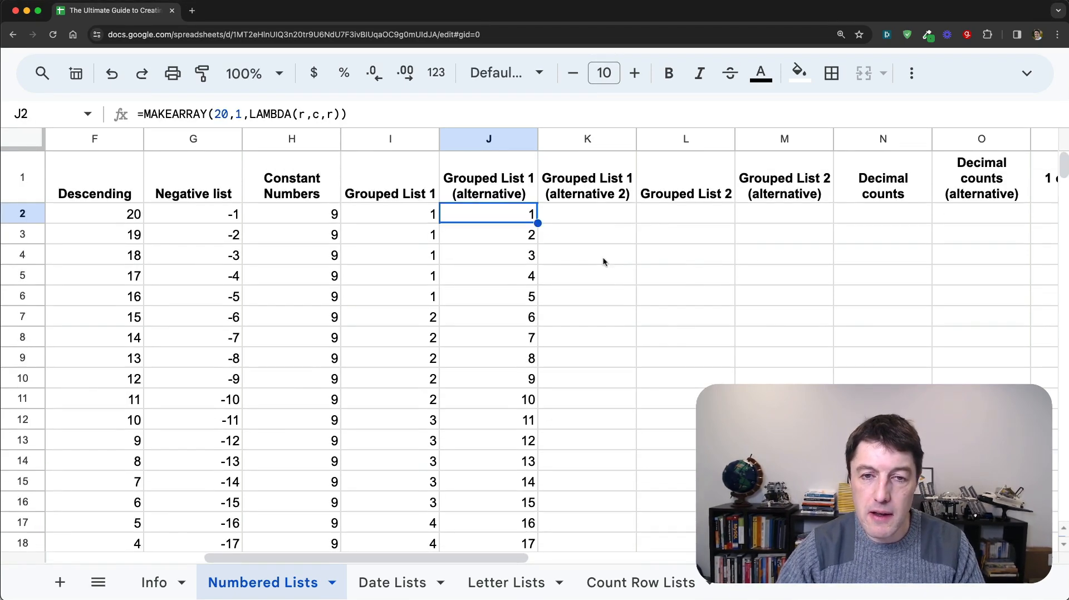
# Try returning the column index in J2 by changing the formula to =MAKEARRAY(20,1,LAMBDA(r,c,c)).
pyautogui.doubleClick(504, 213)
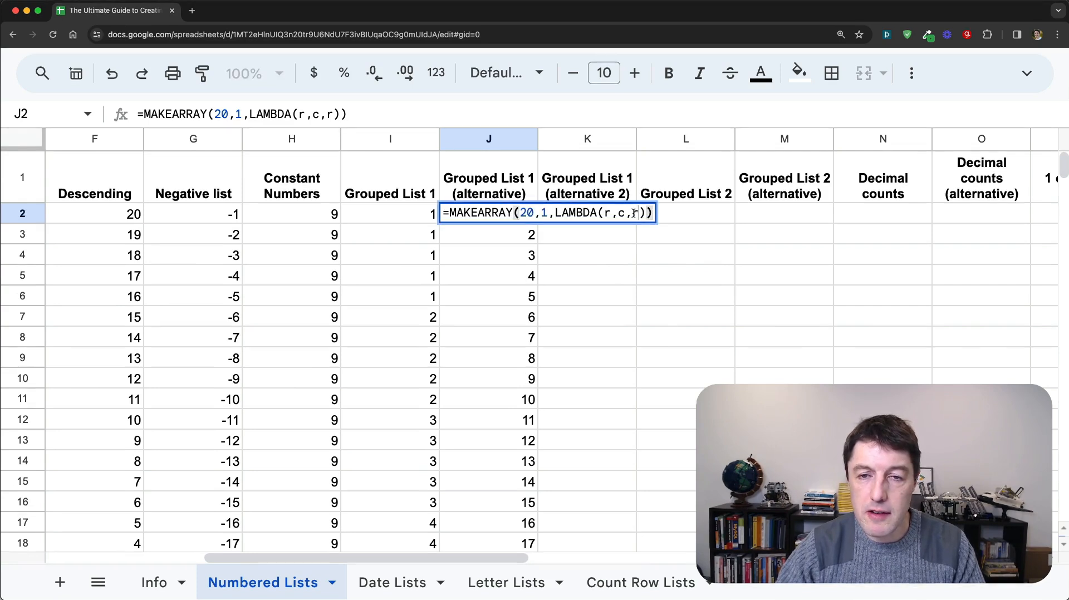
pyautogui.click(638, 213)
pyautogui.press('BackSpace')
pyautogui.write('c')
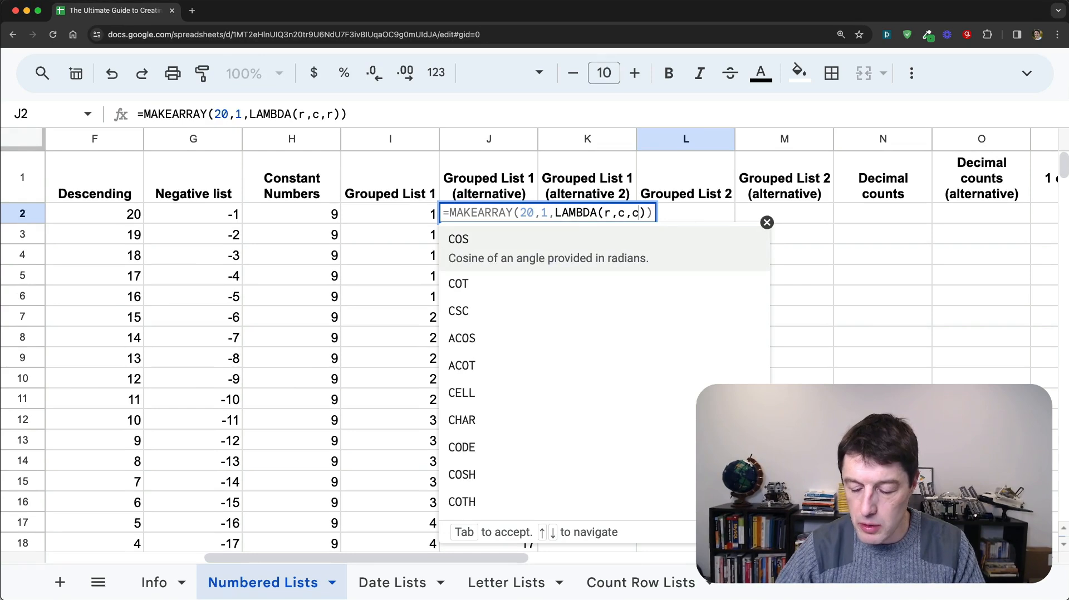
pyautogui.press('Escape')
pyautogui.press('Return')
pyautogui.press('Up')
# Change the J2 formula to =MAKEARRAY(20,1,LAMBDA(r,c,ROUNDUP(r/5))) and check the grouped list to its end.
pyautogui.doubleClick(525, 218)
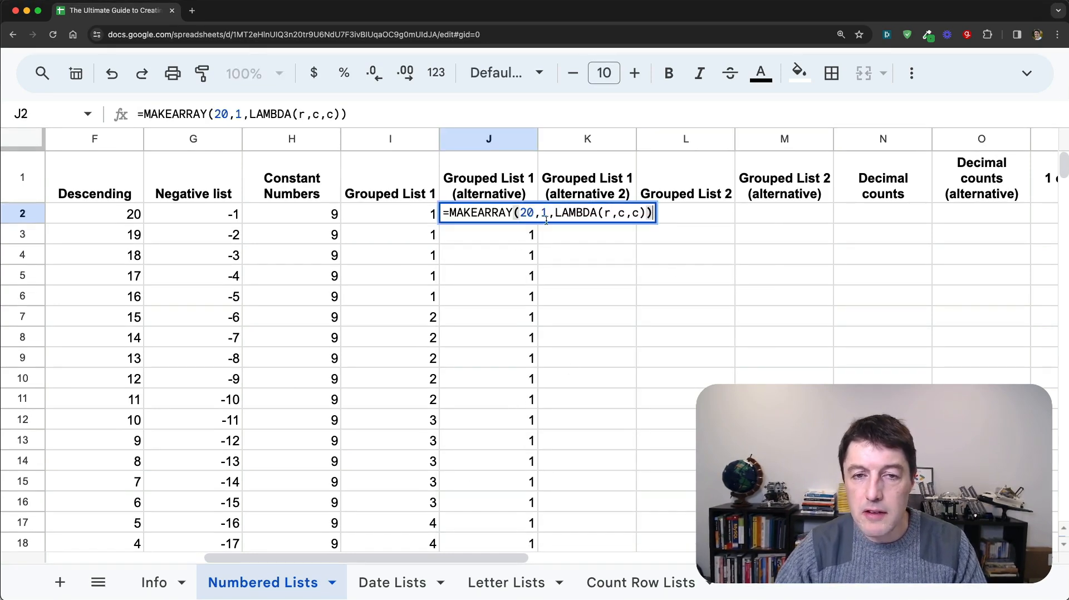
pyautogui.doubleClick(542, 212)
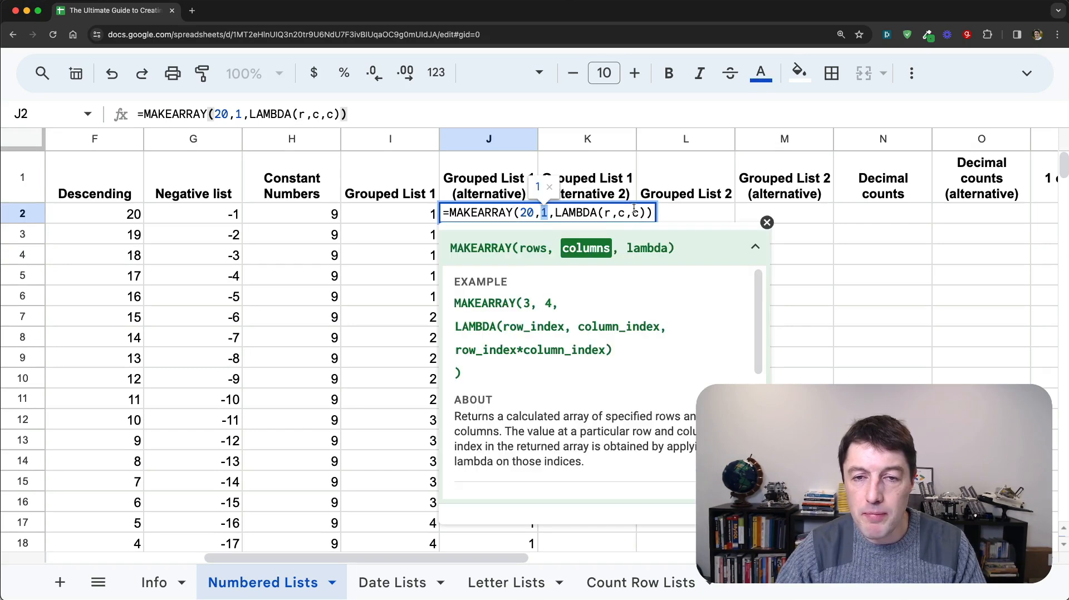
pyautogui.write('c')
pyautogui.press('BackSpace')
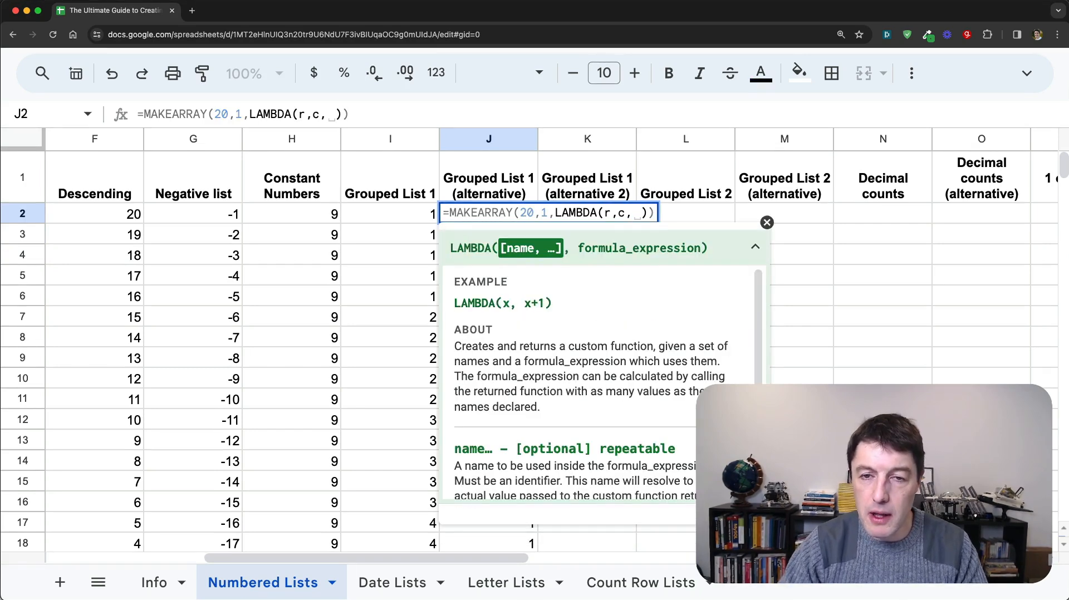
pyautogui.write('r/5')
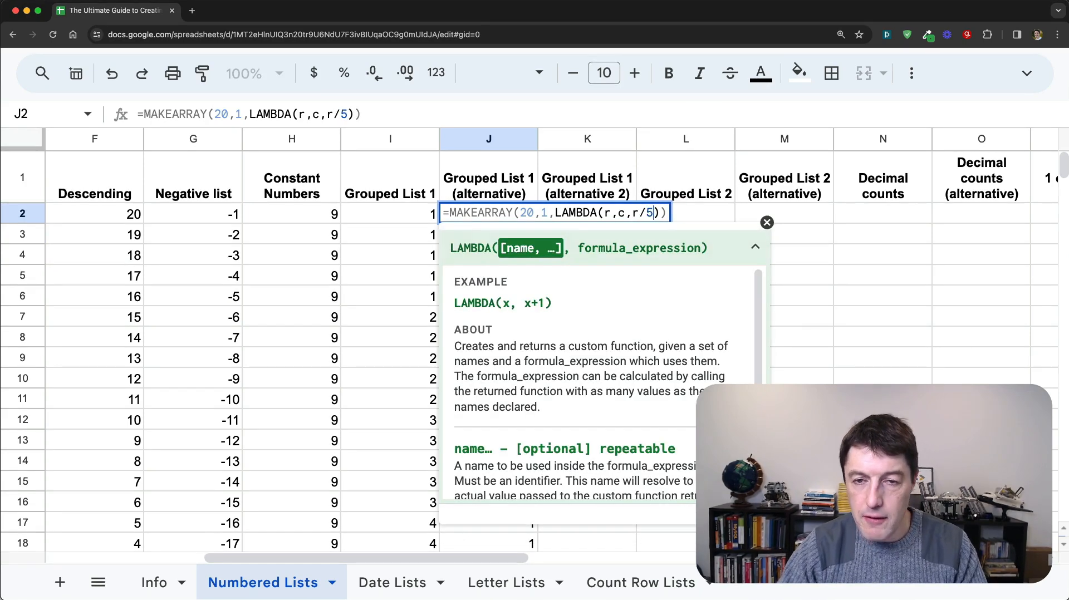
pyautogui.press('Left')
pyautogui.press('Left')
pyautogui.press('Left')
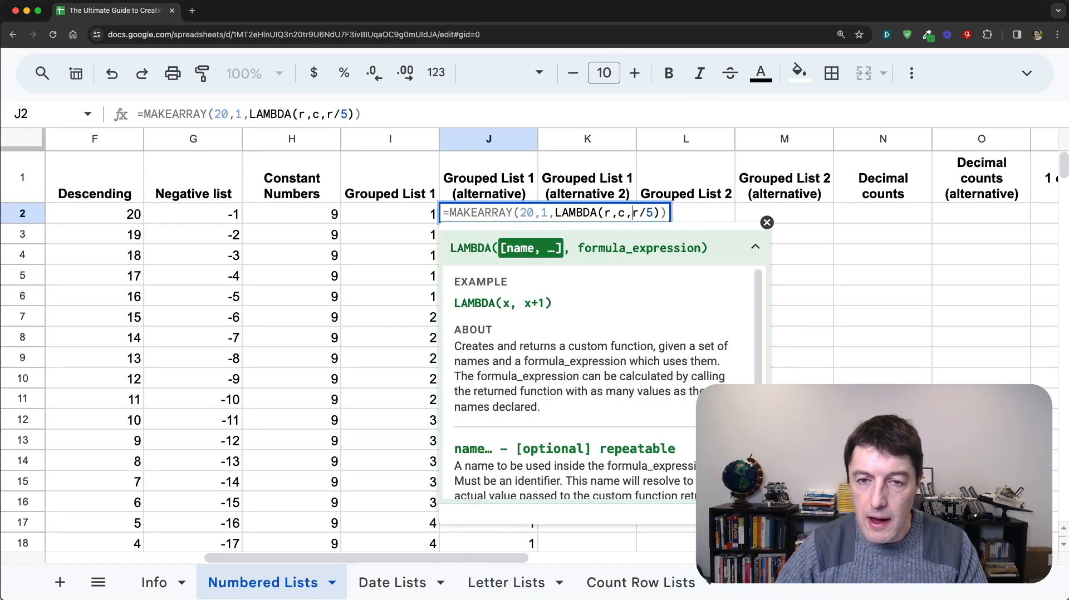
pyautogui.write('ROUND')
pyautogui.write('UP(')
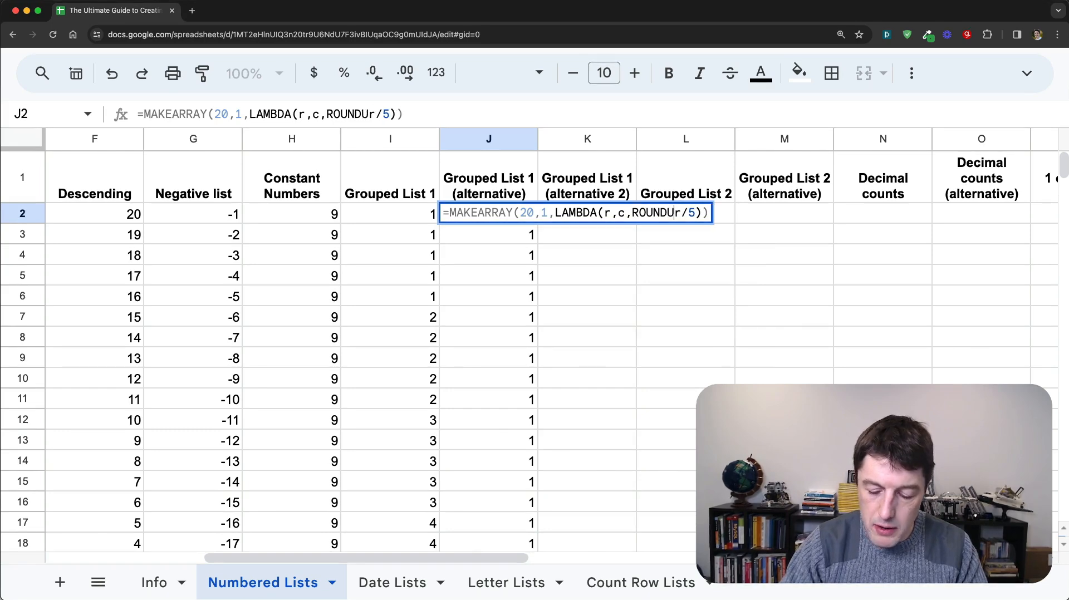
pyautogui.press('Return')
pyautogui.click(488, 214)
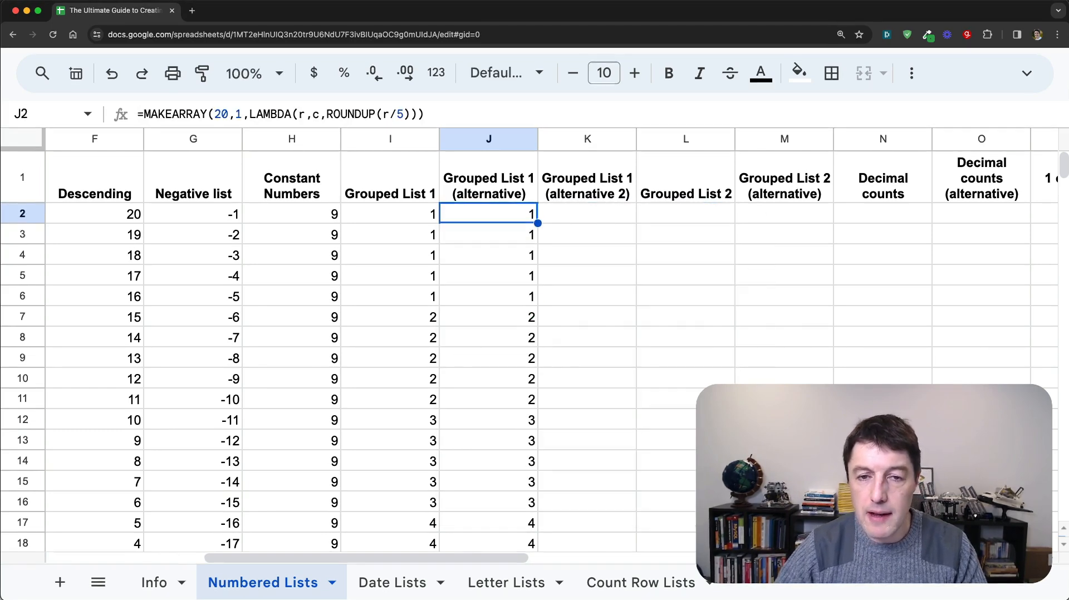
pyautogui.press('super+shift+Down')
pyautogui.click(488, 213)
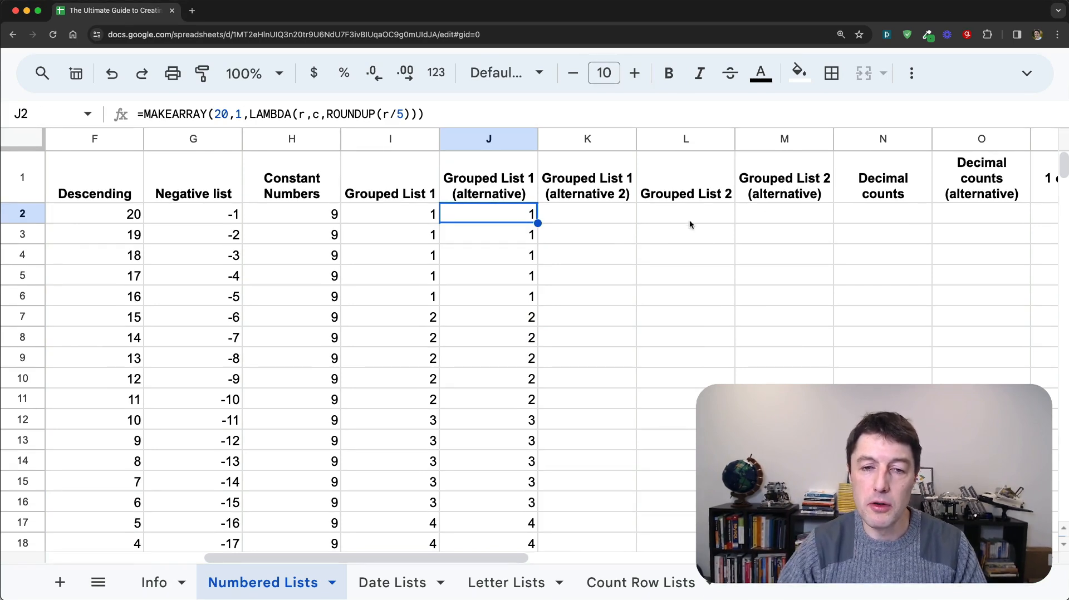
# Begin a BYROW formula in K2 under Grouped List 1 (alternative 2) over SEQUENCE(20), with a LAMBDA that takes r.
pyautogui.click(604, 209)
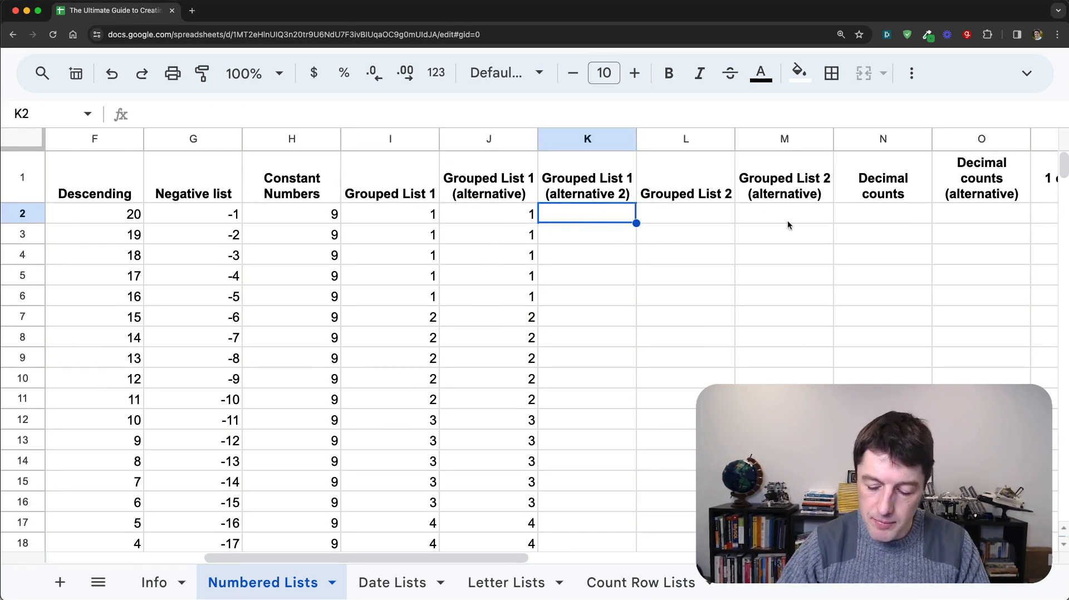
pyautogui.write('=byr')
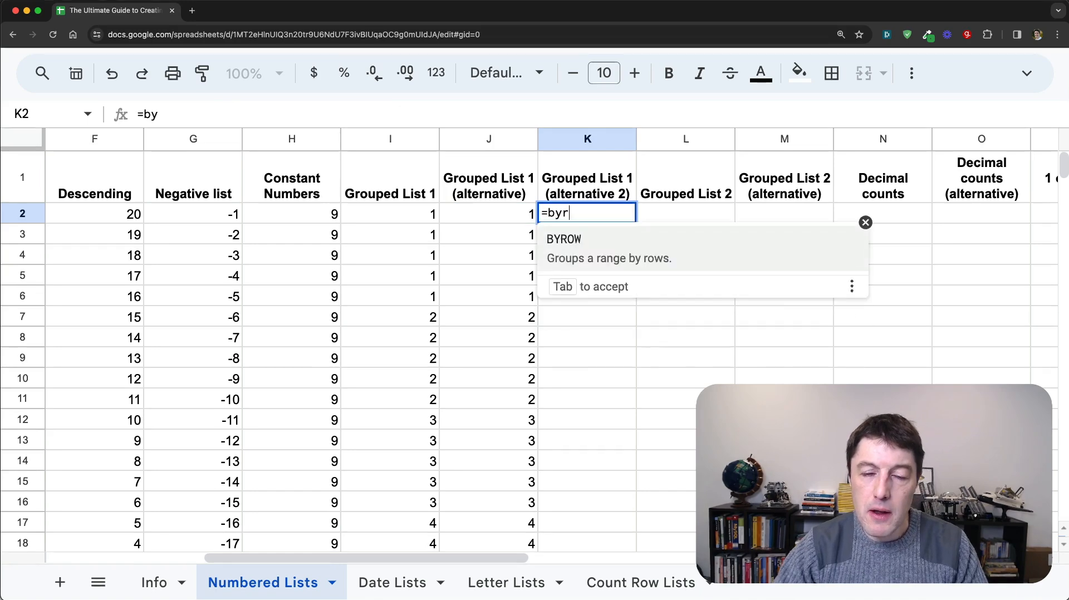
pyautogui.press('Tab')
pyautogui.write('seque')
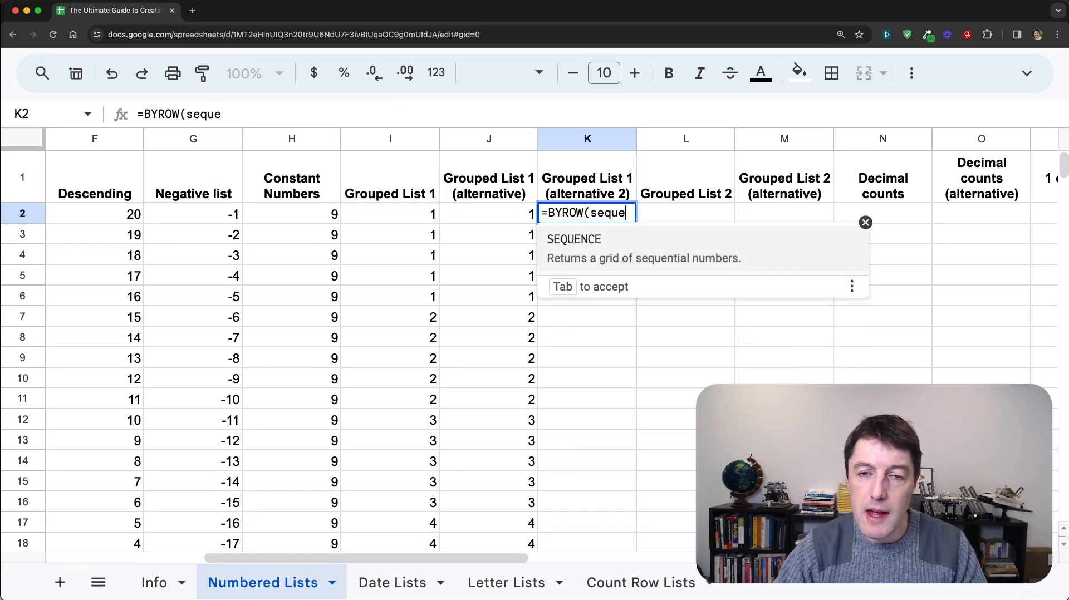
pyautogui.press('Tab')
pyautogui.write('20)')
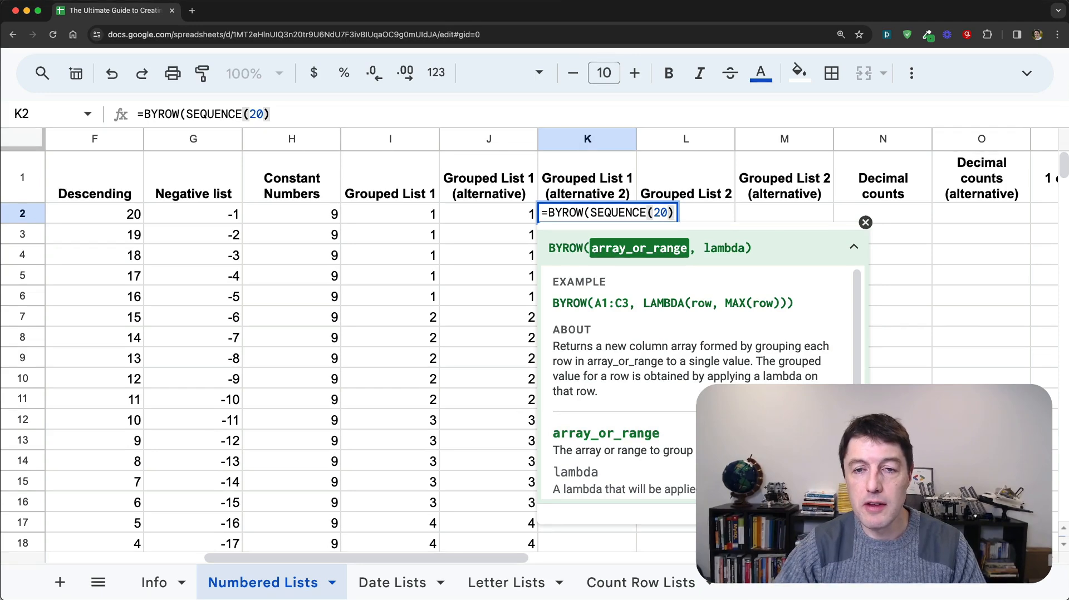
pyautogui.write(',lamb')
pyautogui.press('Tab')
pyautogui.write('r')
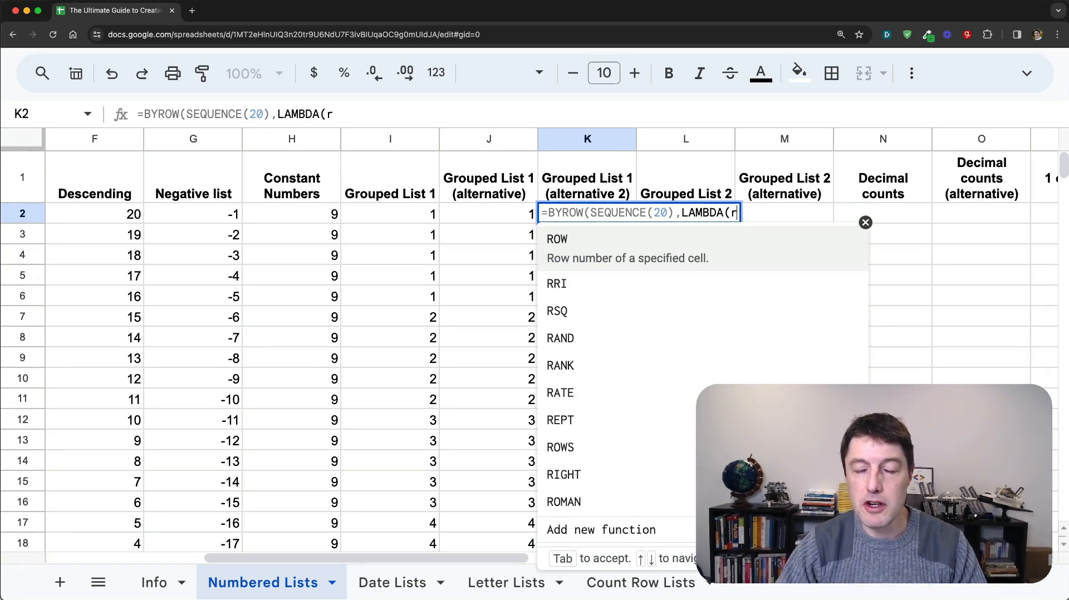
pyautogui.write(',')
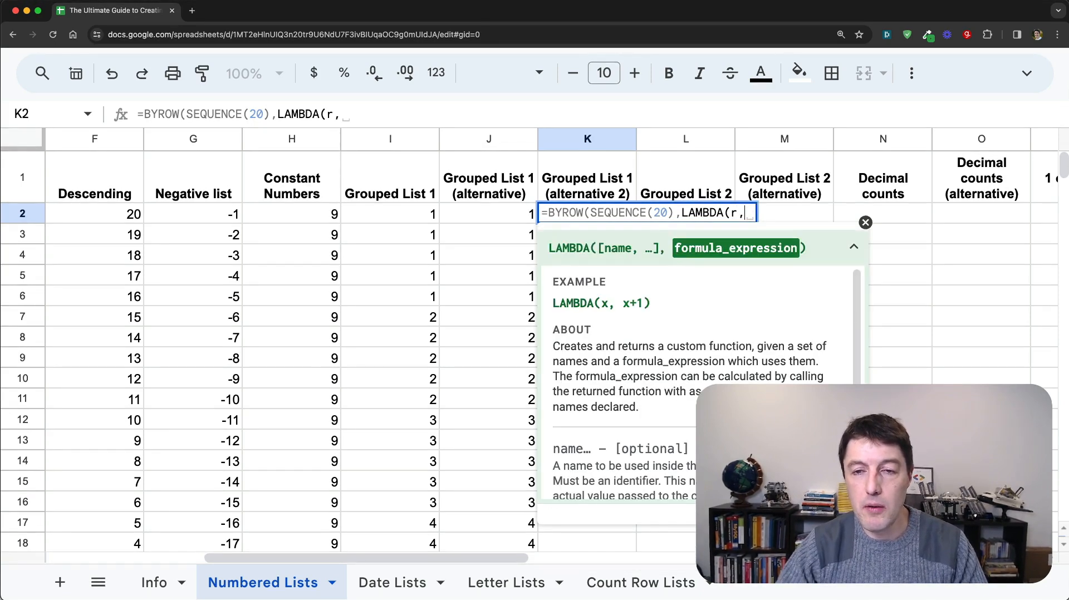
# Complete the K2 formula to read =BYROW(SEQUENCE(20),LAMBDA(r,ROUNDUP(r/5))) and check the grouped list.
pyautogui.doubleClick(733, 213)
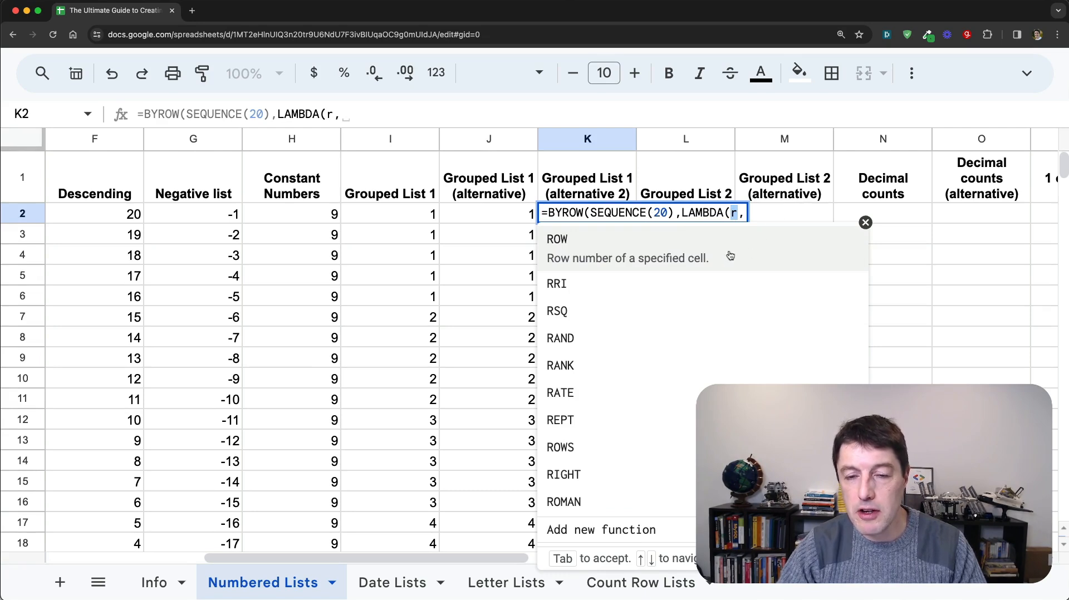
pyautogui.press('Right')
pyautogui.press('Right')
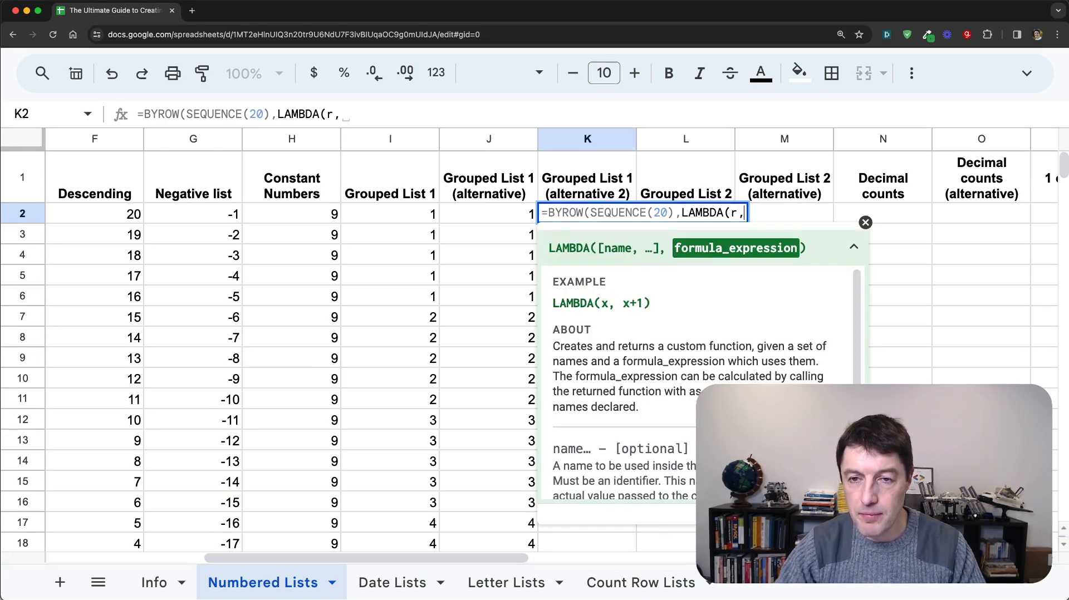
pyautogui.write('r/5')
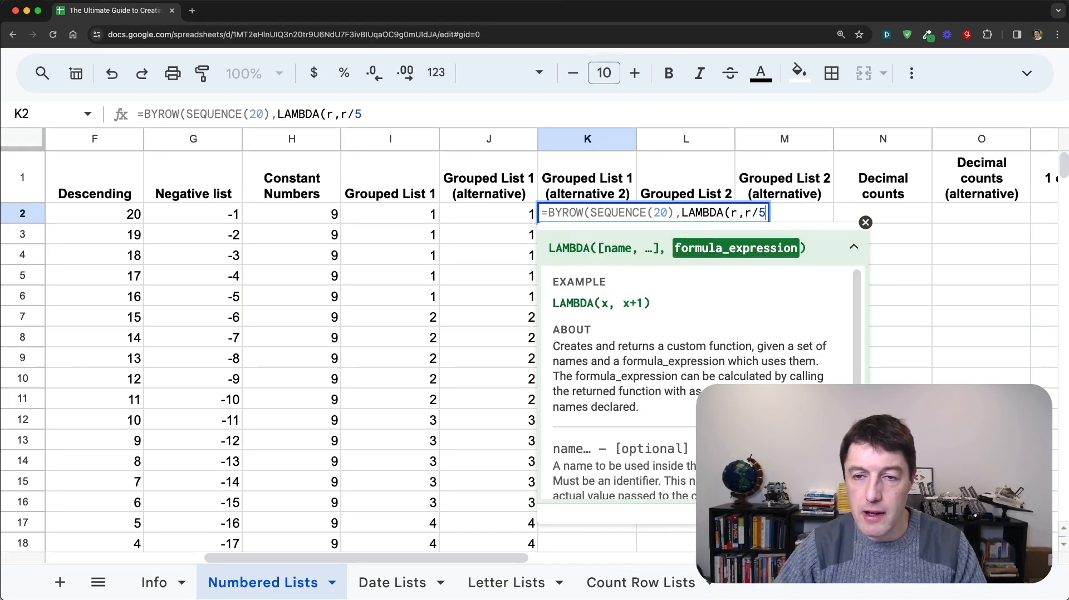
pyautogui.write('ROUND')
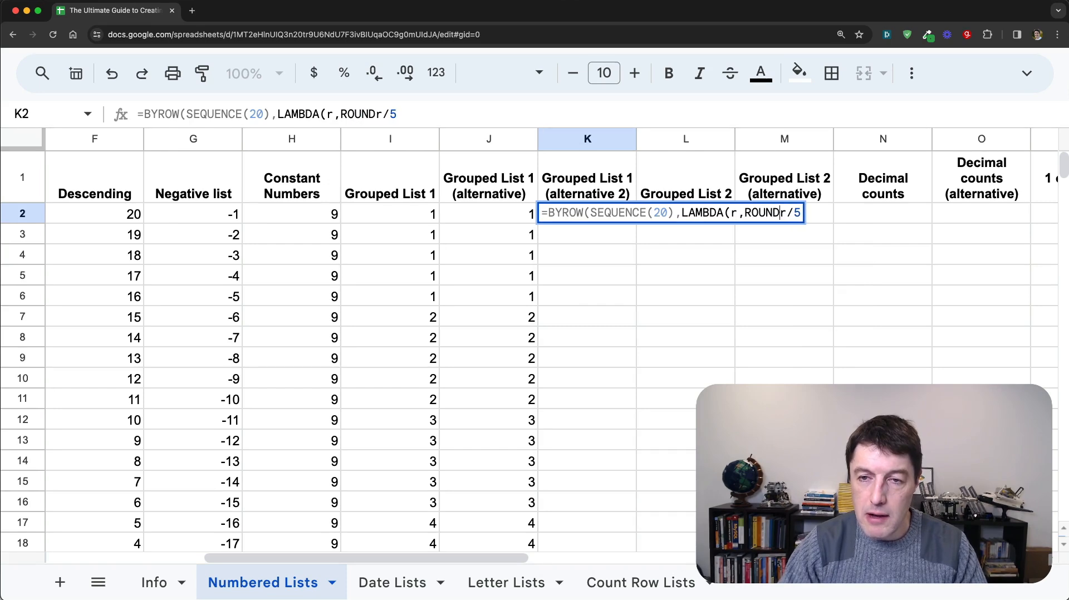
pyautogui.write('UP(')
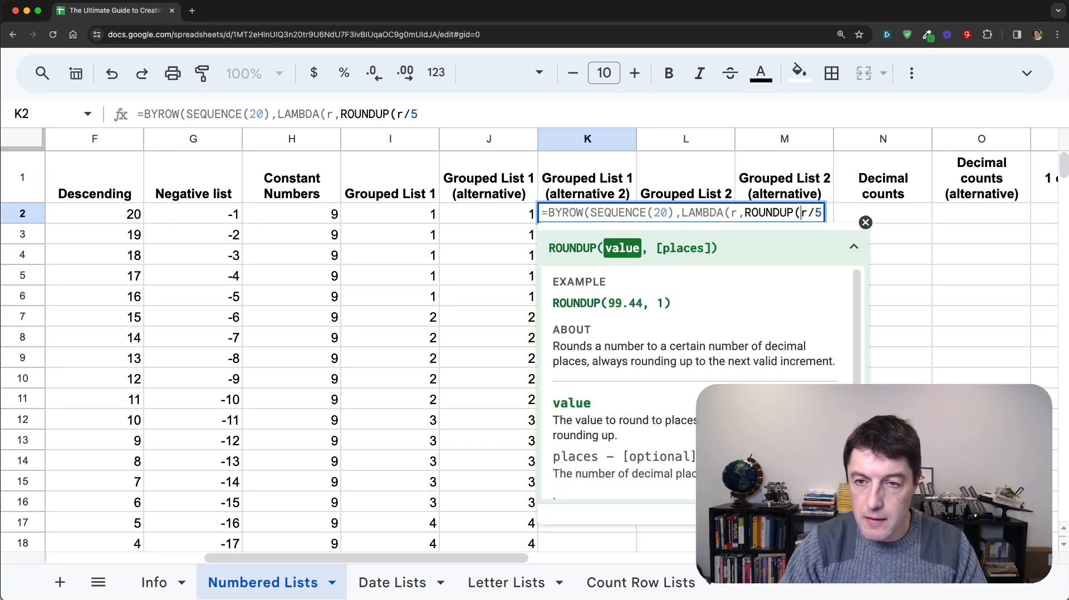
pyautogui.write(')))')
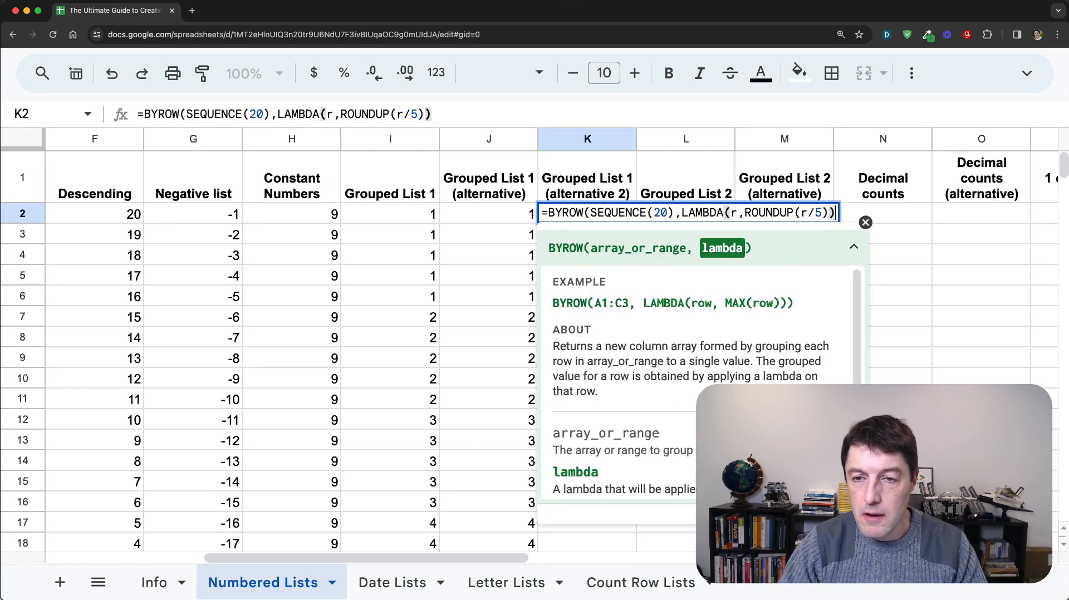
pyautogui.press('Return')
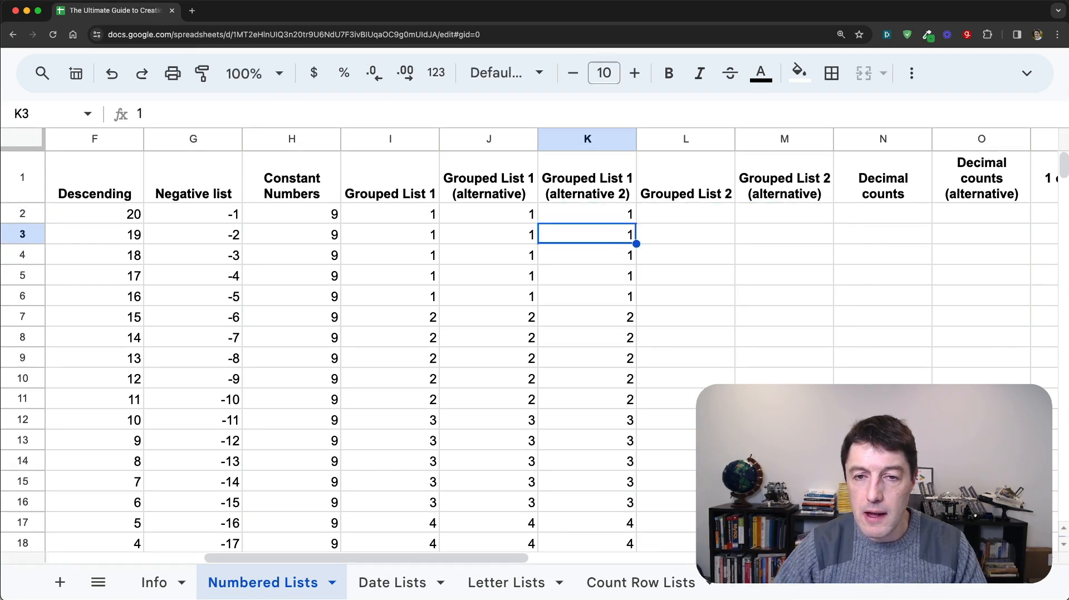
pyautogui.press('Up')
pyautogui.moveTo(576, 220); pyautogui.dragTo(585, 395)
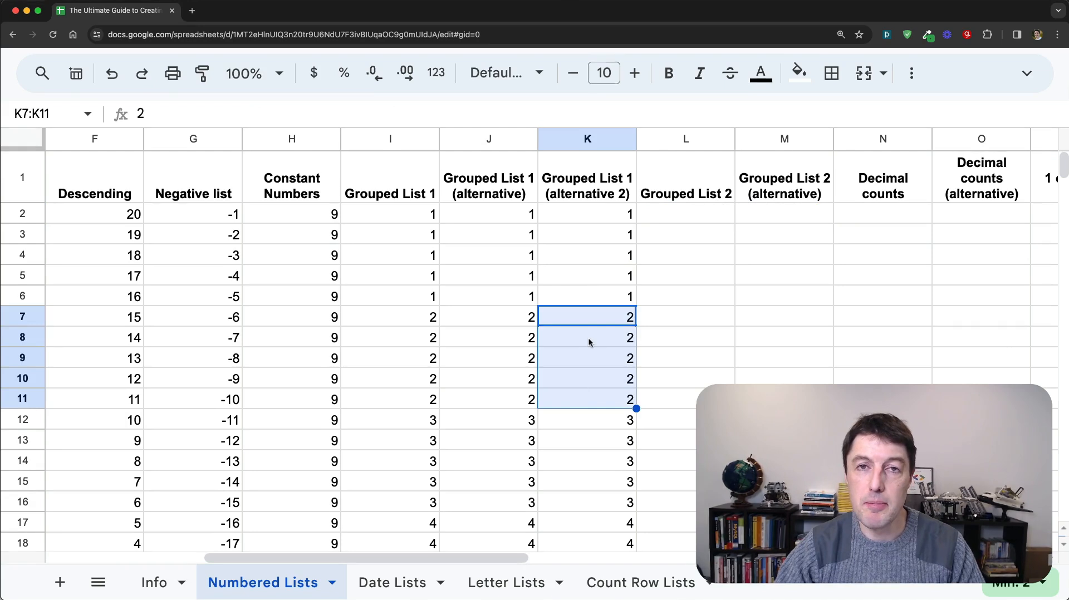
# Compare the three Grouped List 1 formulas in K2, J2 and I2, including the ArrayFormula part of I2.
pyautogui.click(594, 223)
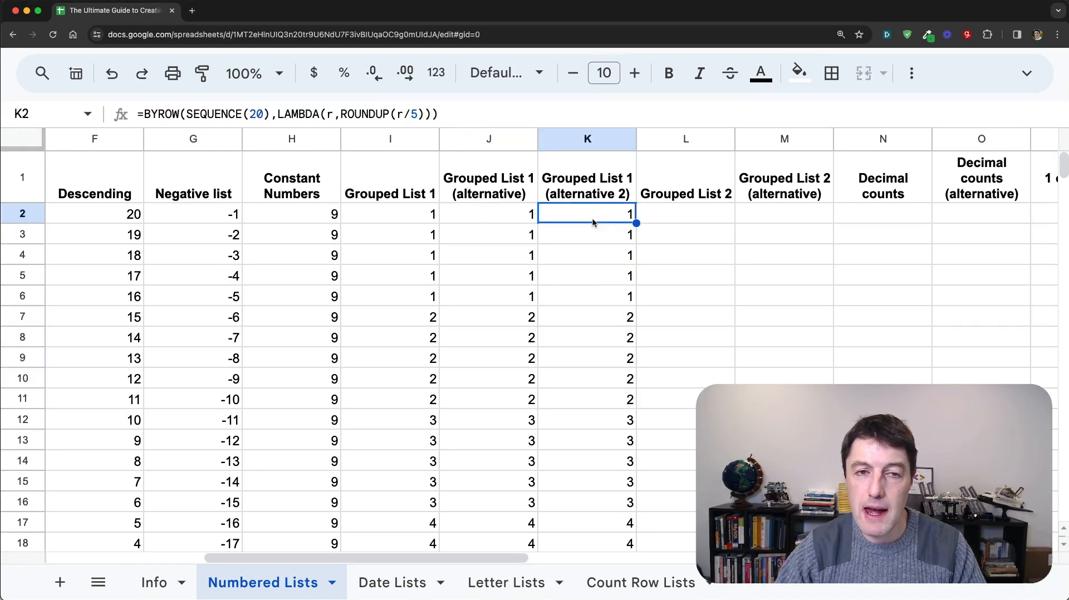
pyautogui.click(504, 213)
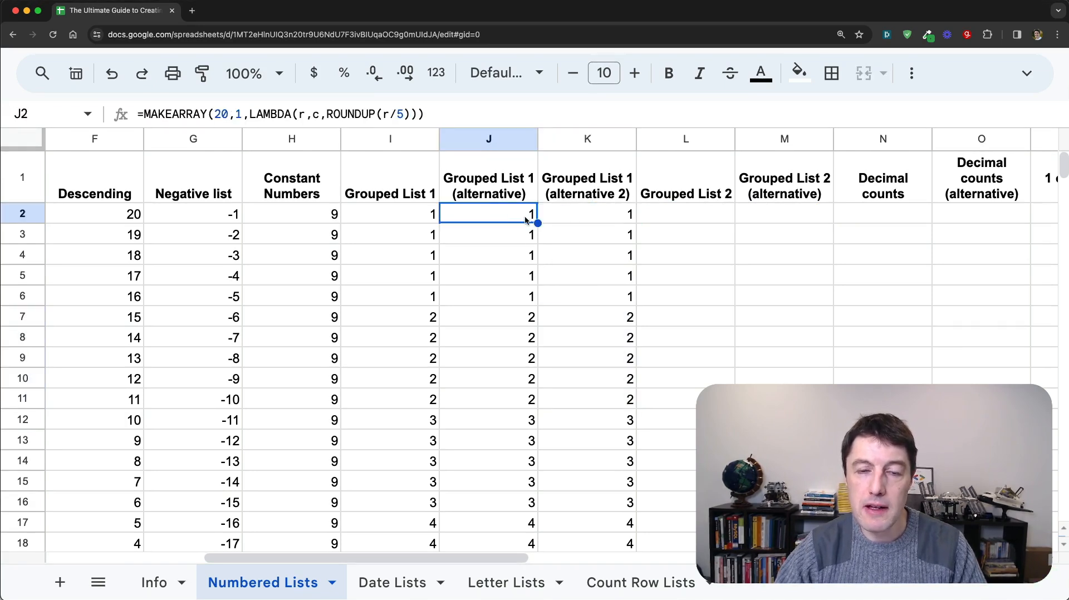
pyautogui.click(437, 220)
pyautogui.doubleClick(225, 115)
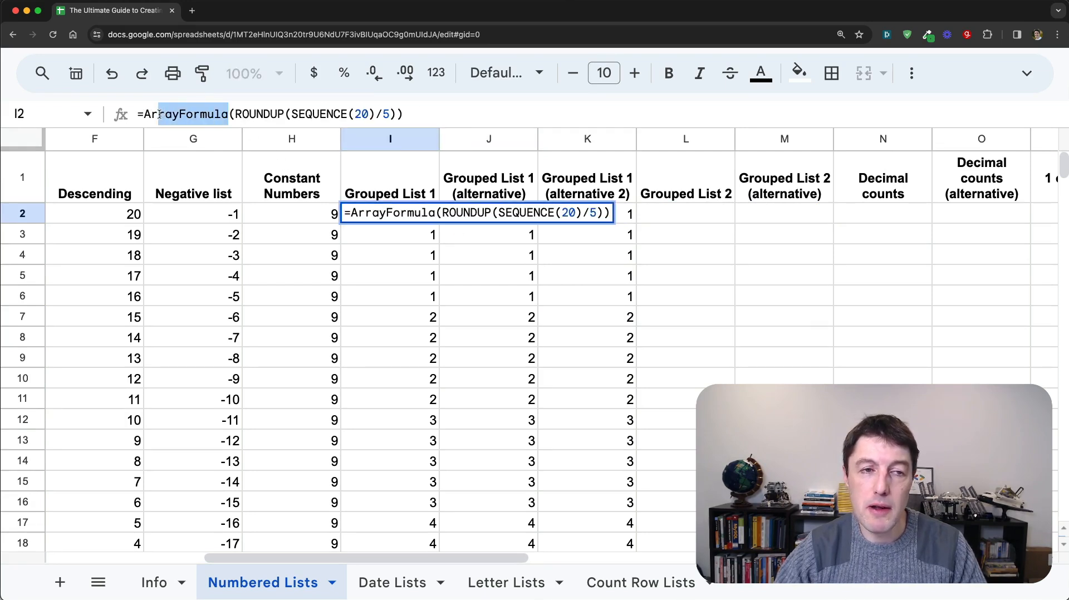
# Enter the numbers 1 to 5 in L2:L6 under Grouped List 2.
pyautogui.click(652, 217)
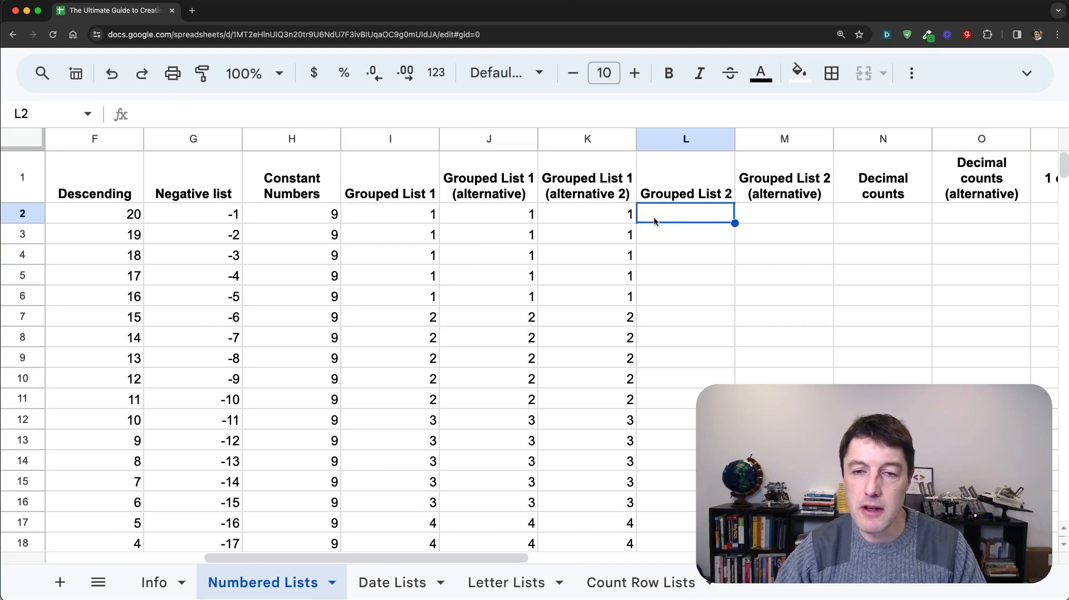
pyautogui.write('1')
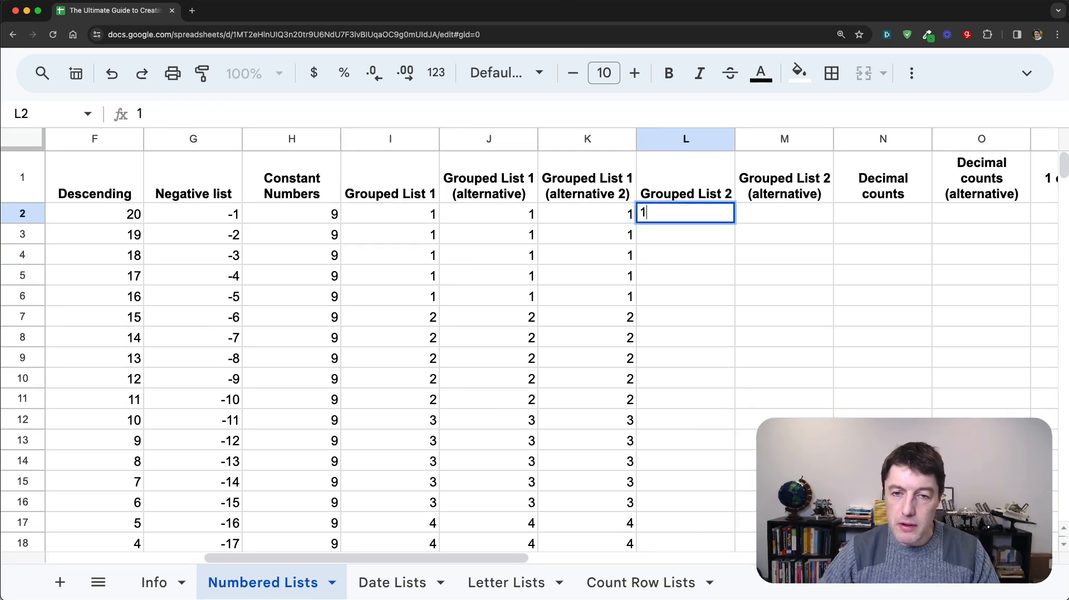
pyautogui.press('Return')
pyautogui.write('2')
pyautogui.press('Return')
pyautogui.write('3')
pyautogui.press('Return')
pyautogui.write('4')
pyautogui.press('Return')
pyautogui.write('5')
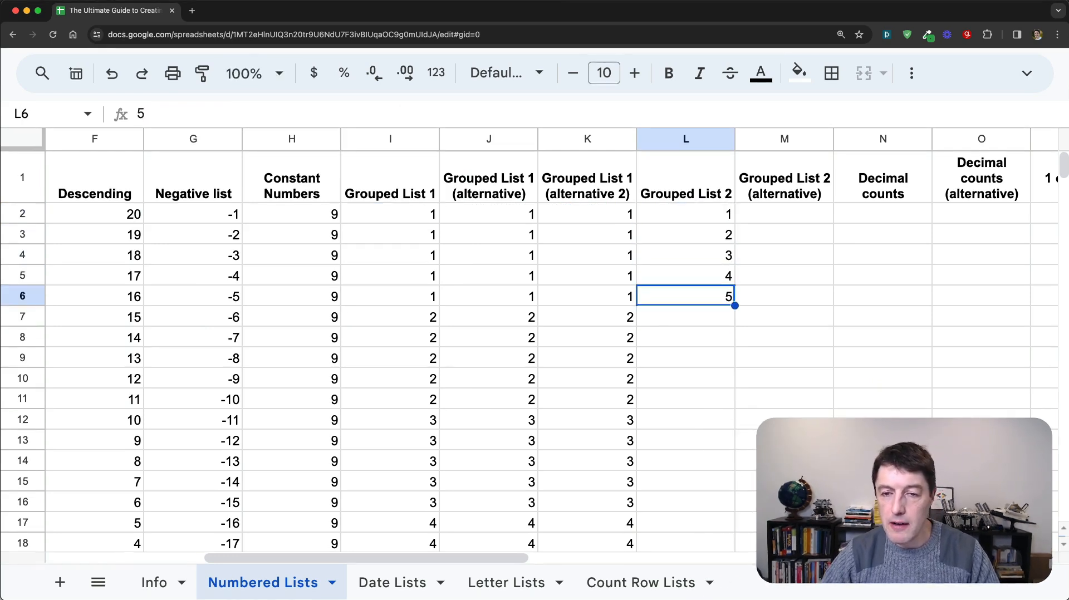
# Copy L2:L6 and paste the block twice below, starting at L7 and at L12.
pyautogui.press('Up')
pyautogui.press('Up')
pyautogui.press('Up')
pyautogui.press('Up')
pyautogui.hotkey('ctrl', 'shift', 'Down')
pyautogui.hotkey('ctrl', 'c')
pyautogui.hotkey('ctrl', 'Down')
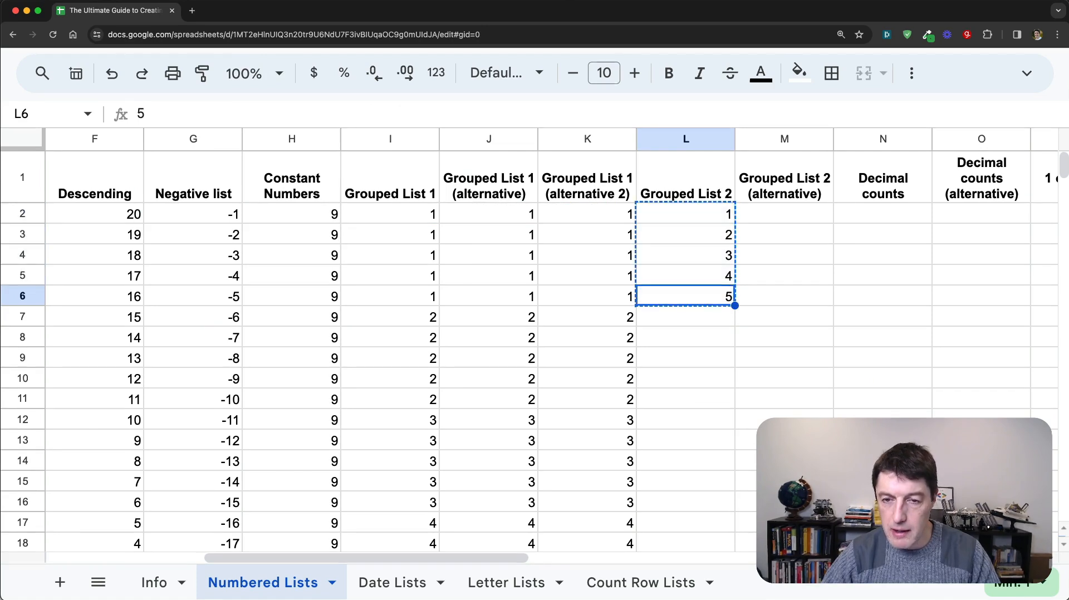
pyautogui.press('Down')
pyautogui.hotkey('ctrl', 'v')
pyautogui.hotkey('ctrl', 'Down')
pyautogui.press('Down')
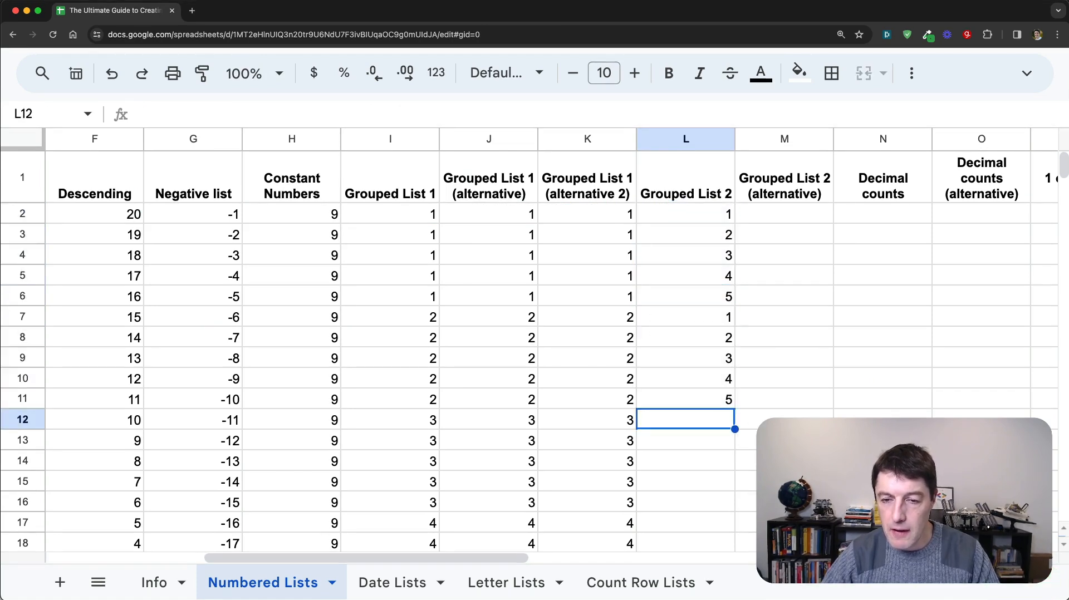
pyautogui.hotkey('ctrl', 'v')
pyautogui.press('Down')
pyautogui.hotkey('ctrl', 'Up')
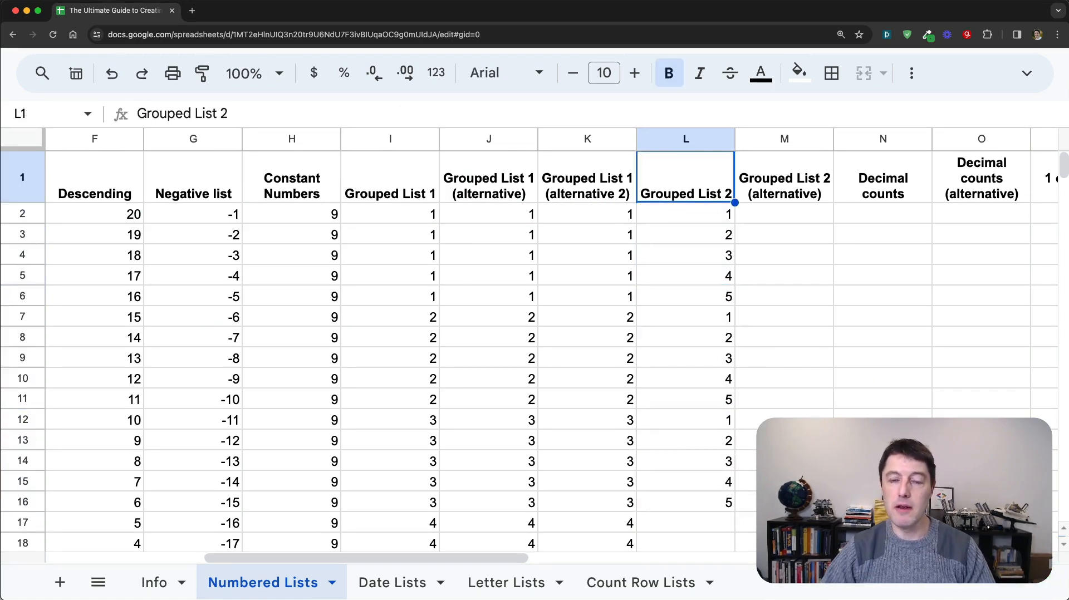
# Clear the manually entered numbers from L2:L16 under Grouped List 2.
pyautogui.press('Down')
pyautogui.hotkey('ctrl', 'shift', 'Down')
pyautogui.press('Delete')
# Enter =SEQUENCE(20,1,1) in L2 under Grouped List 2.
pyautogui.write('=sequ')
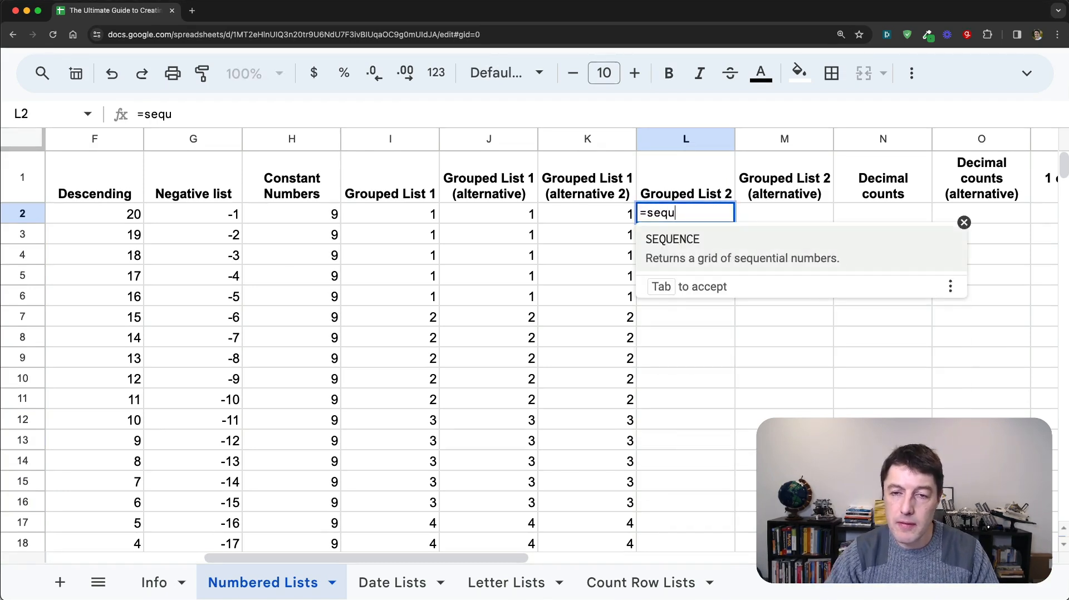
pyautogui.press('Tab')
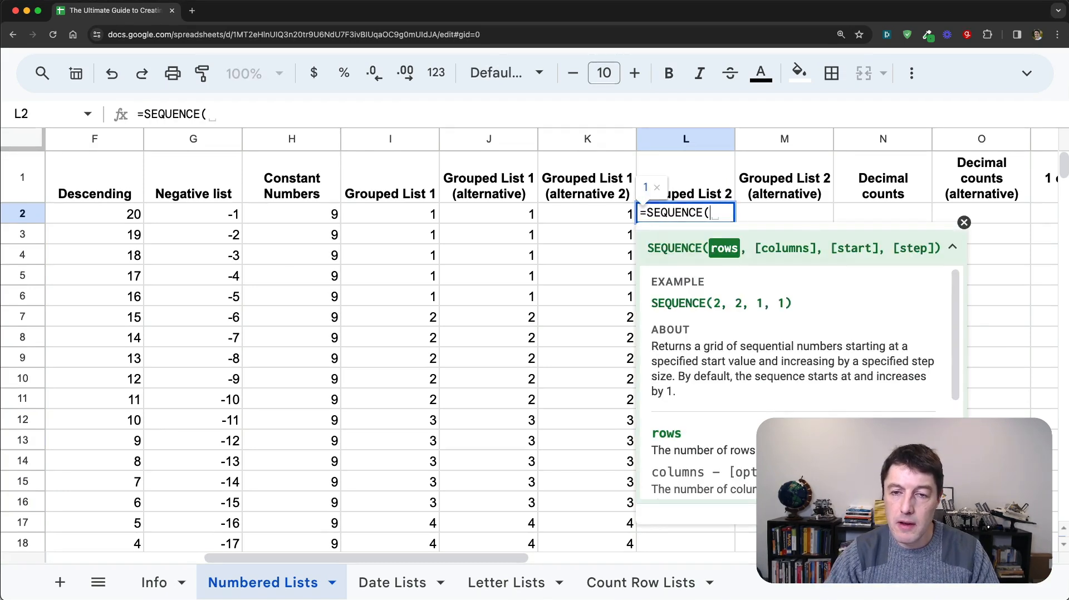
pyautogui.write('20,1,1)')
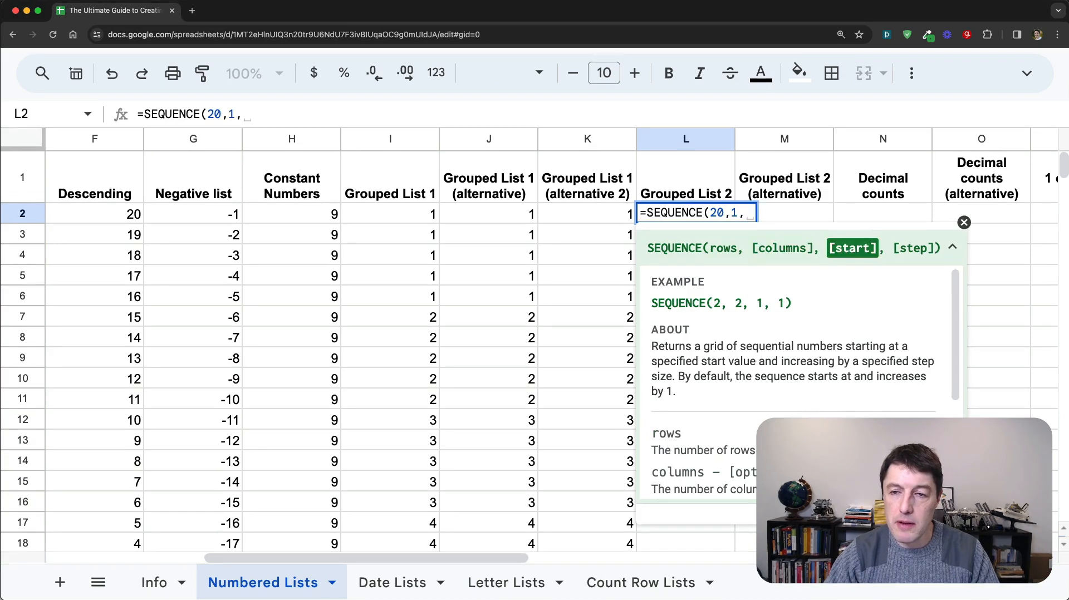
pyautogui.press('Left')
pyautogui.press('Left')
pyautogui.press('Left')
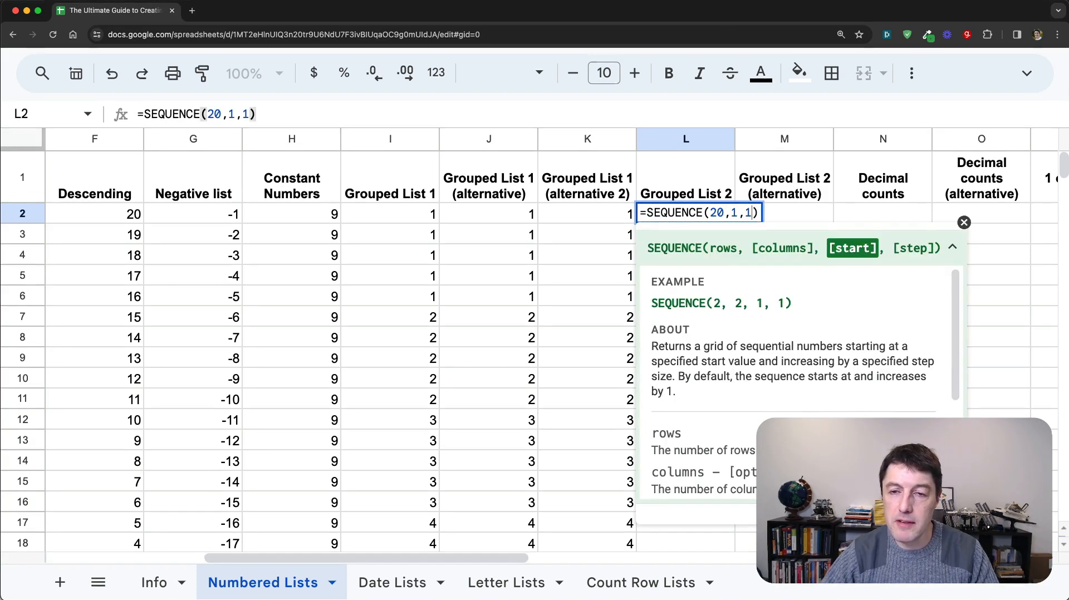
pyautogui.press('Right')
pyautogui.press('Right')
pyautogui.press('Right')
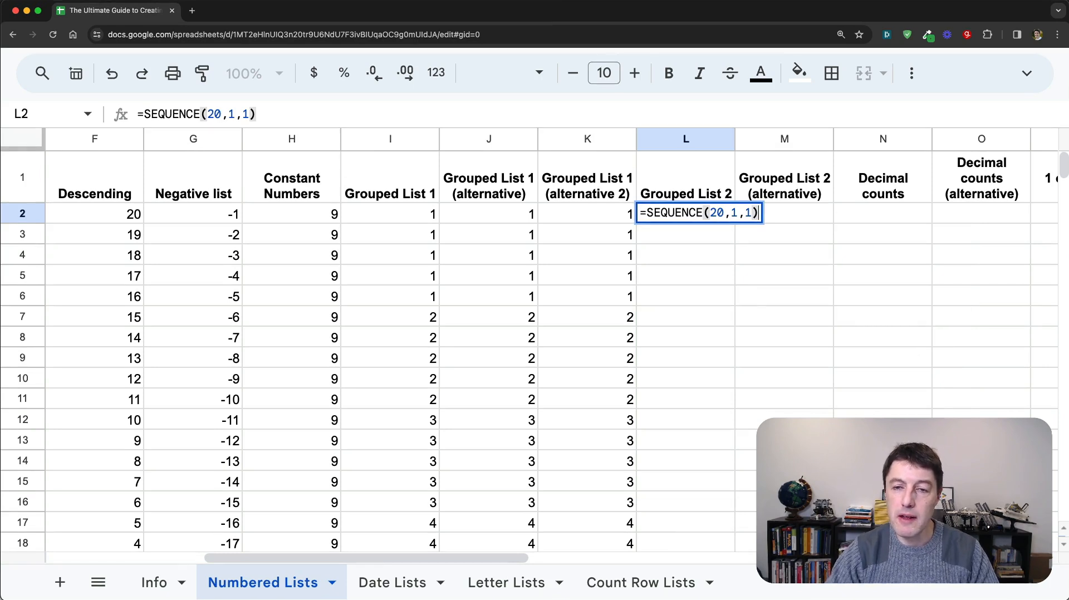
pyautogui.press('Return')
pyautogui.press('Up')
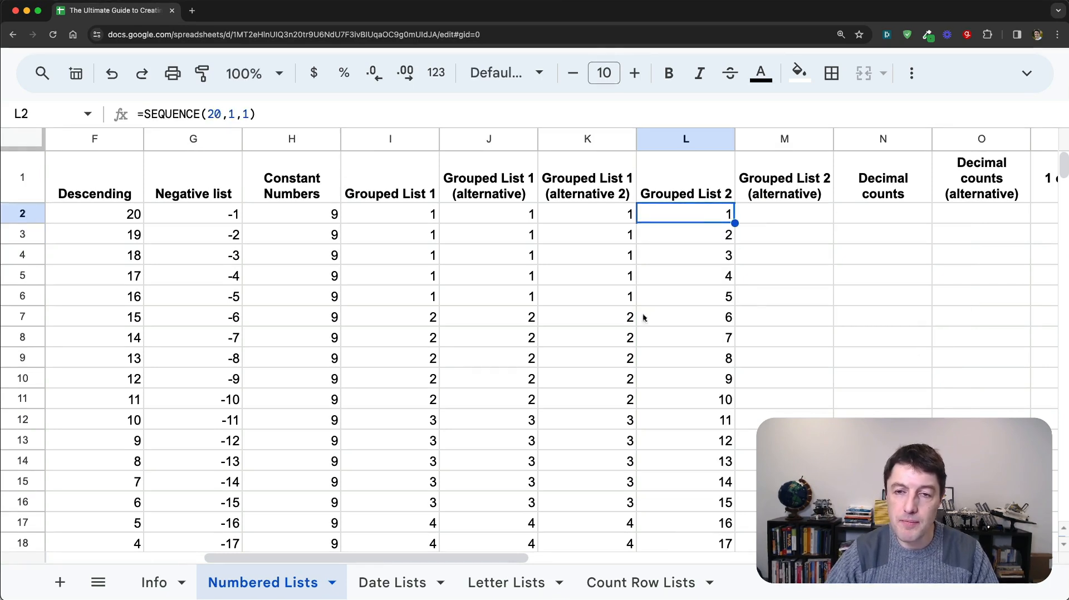
# Wrap the L2 sequence in MOD with divisor 5 to read =MOD(SEQUENCE(20,1,1),5).
pyautogui.doubleClick(661, 214)
pyautogui.click(649, 213)
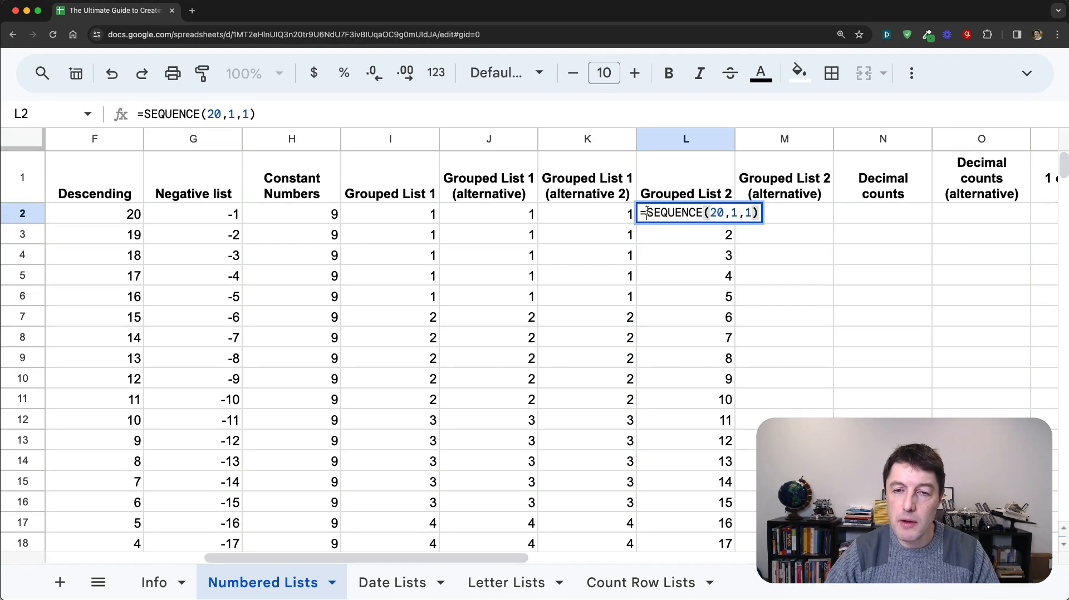
pyautogui.write('MOD(')
pyautogui.click(785, 213)
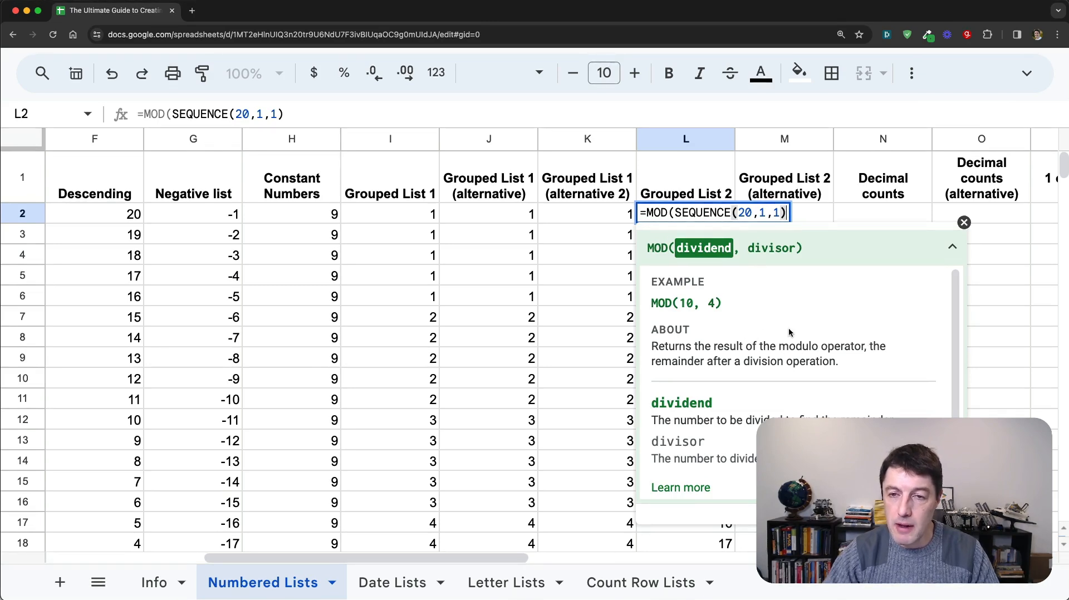
pyautogui.write(',5')
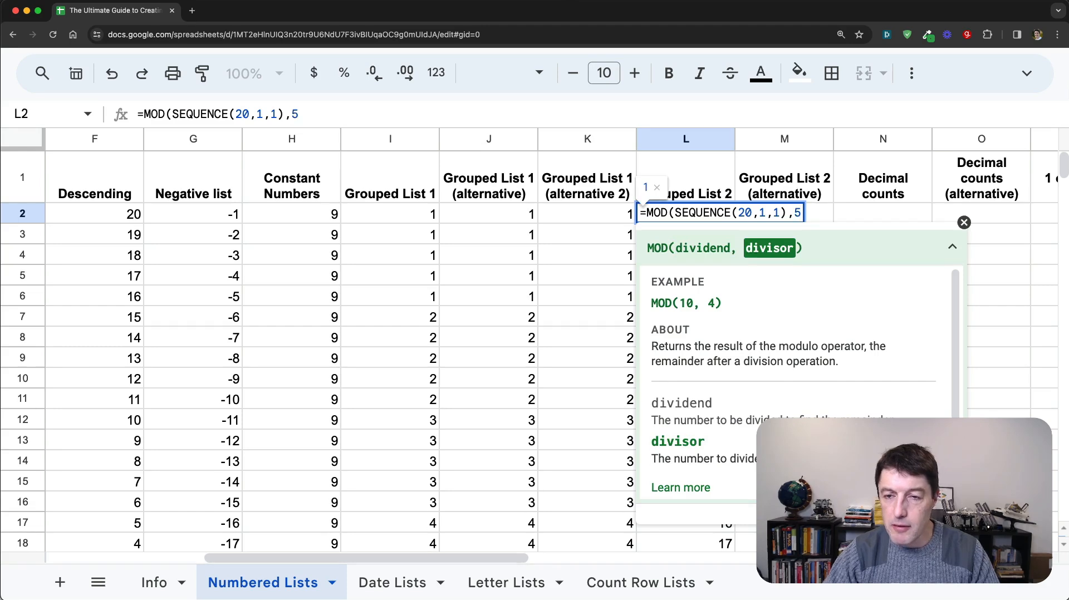
pyautogui.write(')')
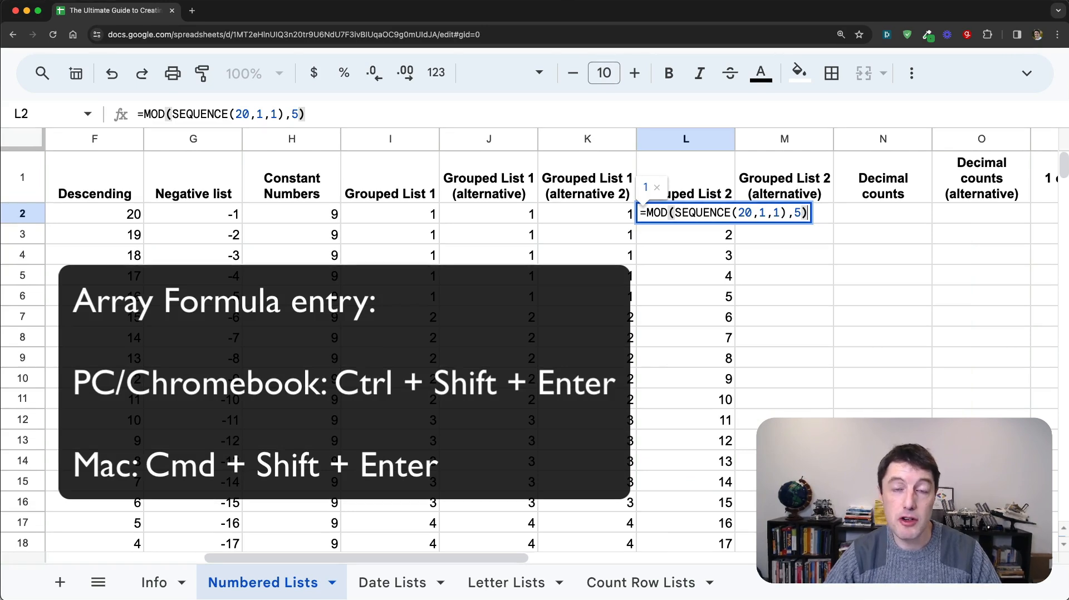
# Convert the L2 formula to =ArrayFormula(MOD(SEQUENCE(20,1,1),5)) and check the repeating list down to L16.
pyautogui.press('super+shift+Return')
pyautogui.moveTo(675, 213); pyautogui.dragTo(729, 212)
pyautogui.press('Right')
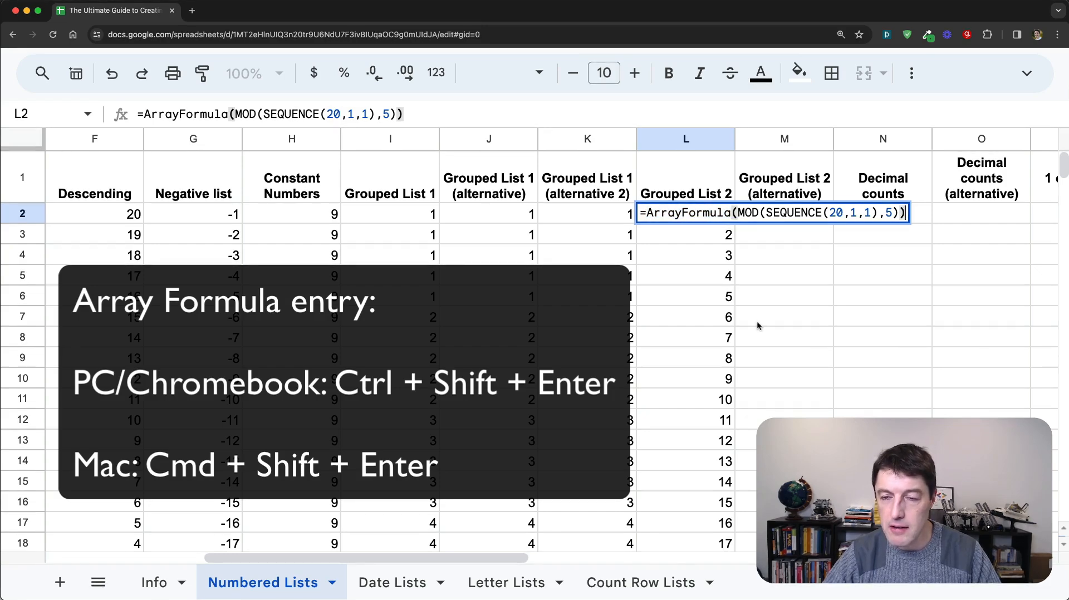
pyautogui.press('Return')
pyautogui.press('Up')
pyautogui.moveTo(710, 217); pyautogui.dragTo(696, 482)
pyautogui.click(699, 495)
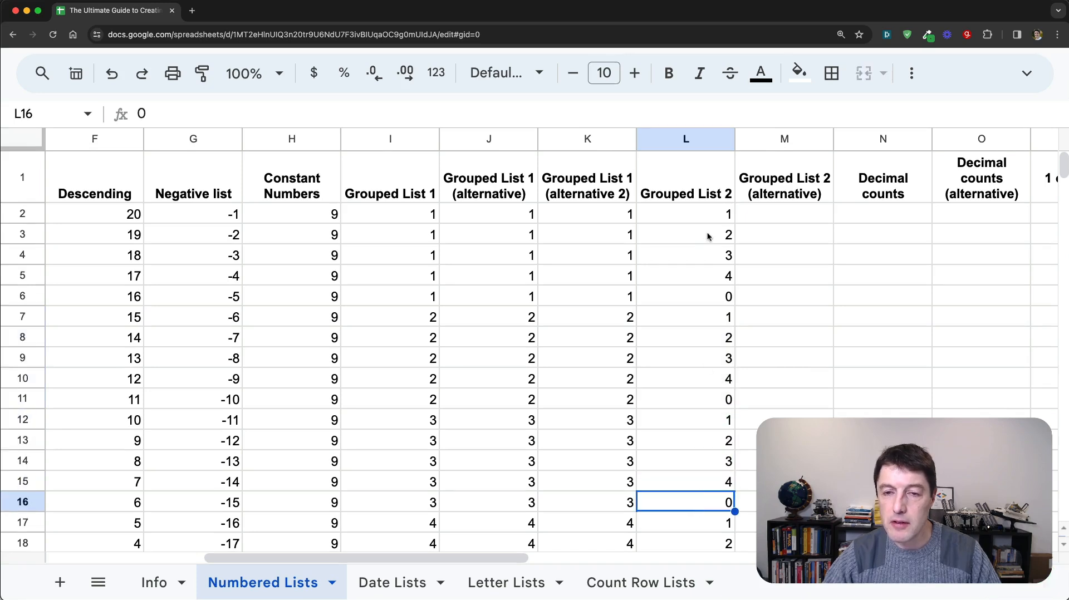
# Change the SEQUENCE start value in L2 to 0, making the formula =ArrayFormula(MOD(SEQUENCE(20,1,0),5)), and check the first group in L2:L6.
pyautogui.moveTo(709, 219); pyautogui.dragTo(710, 301)
pyautogui.click(704, 216)
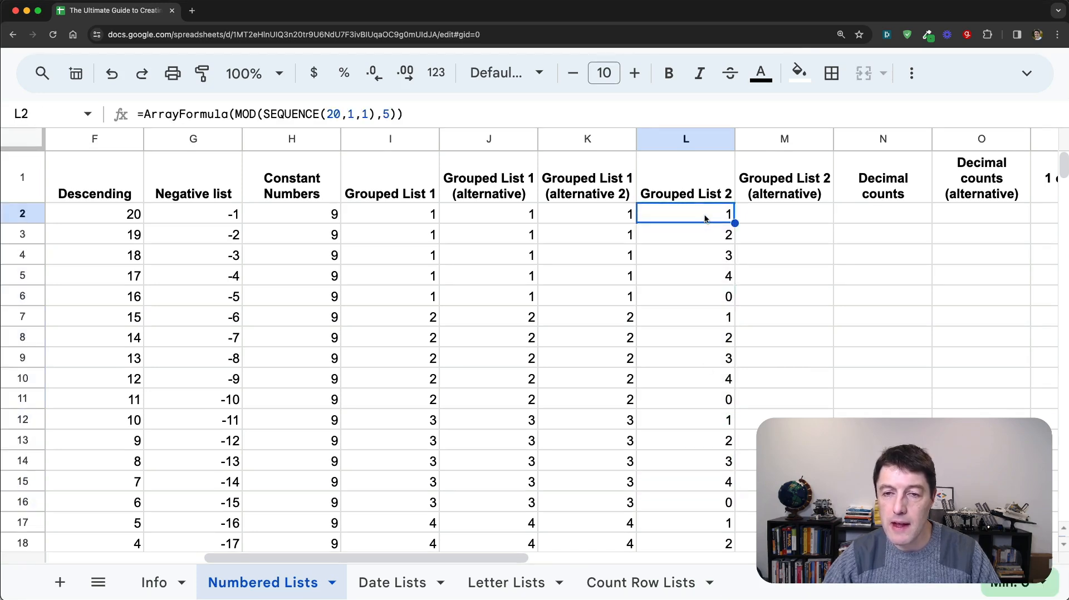
pyautogui.doubleClick(707, 215)
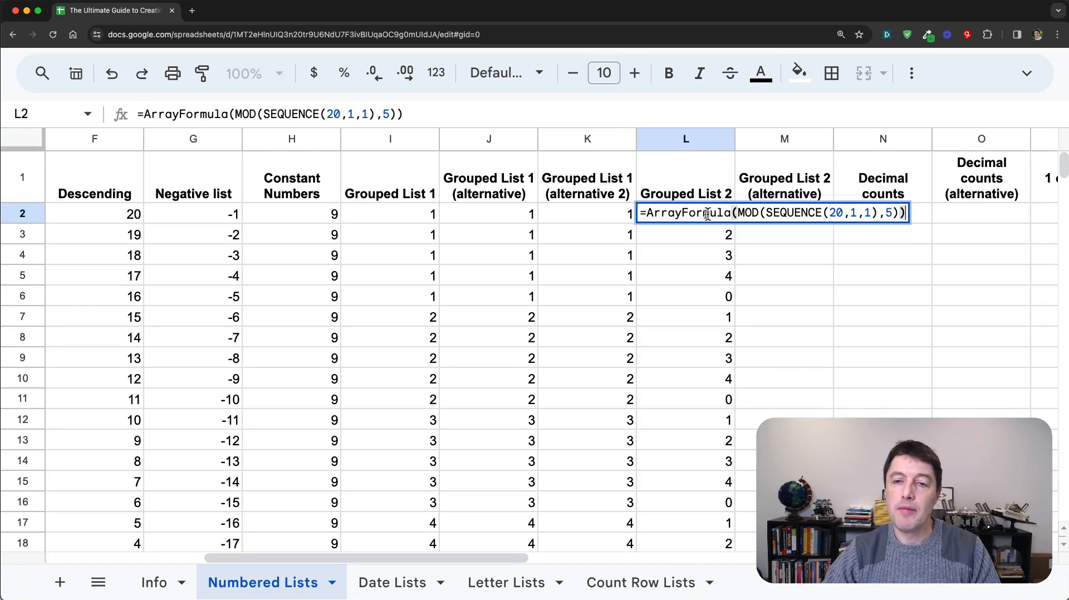
pyautogui.click(866, 213)
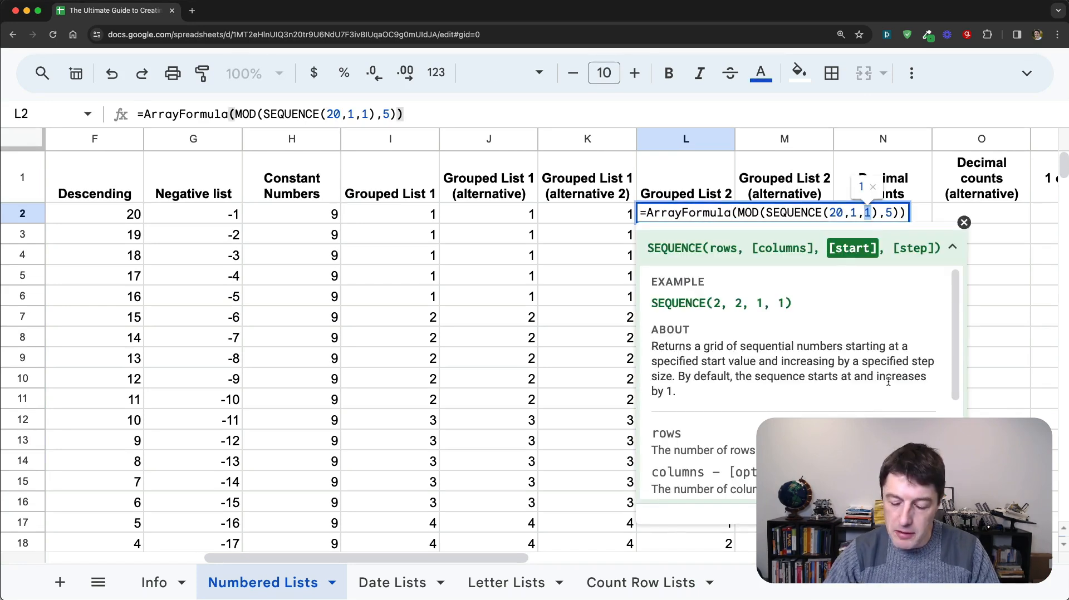
pyautogui.press('BackSpace')
pyautogui.write('0')
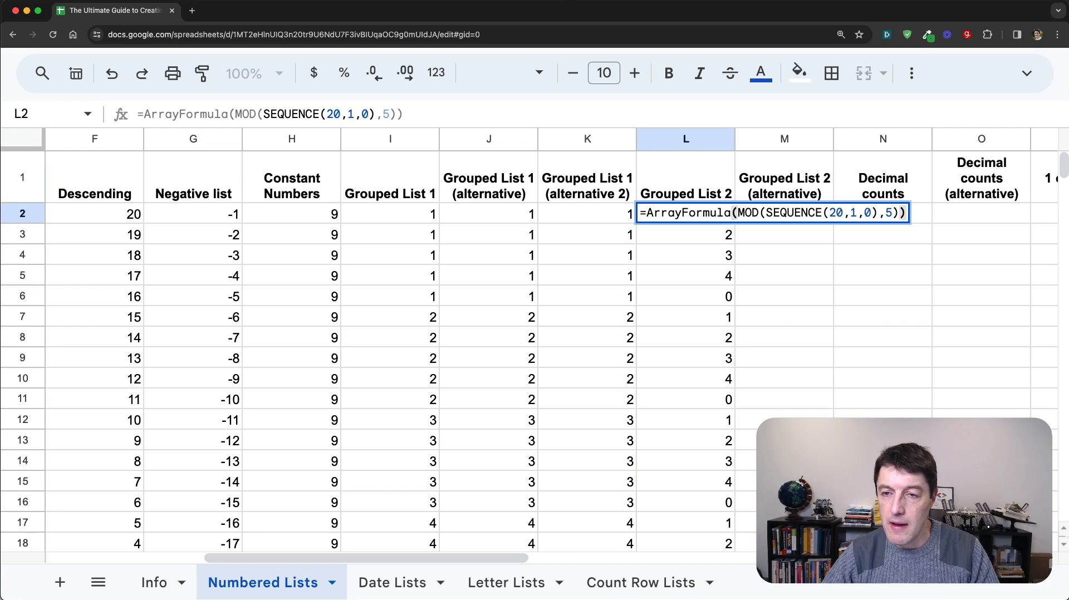
pyautogui.press('Return')
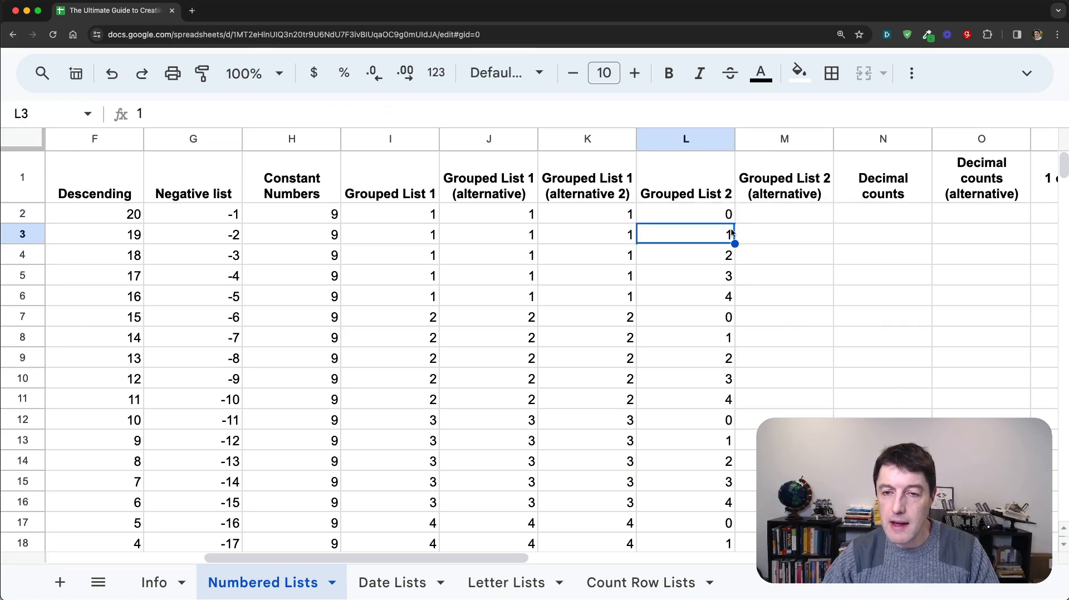
pyautogui.moveTo(721, 223); pyautogui.dragTo(714, 293)
pyautogui.moveTo(706, 222); pyautogui.dragTo(701, 289)
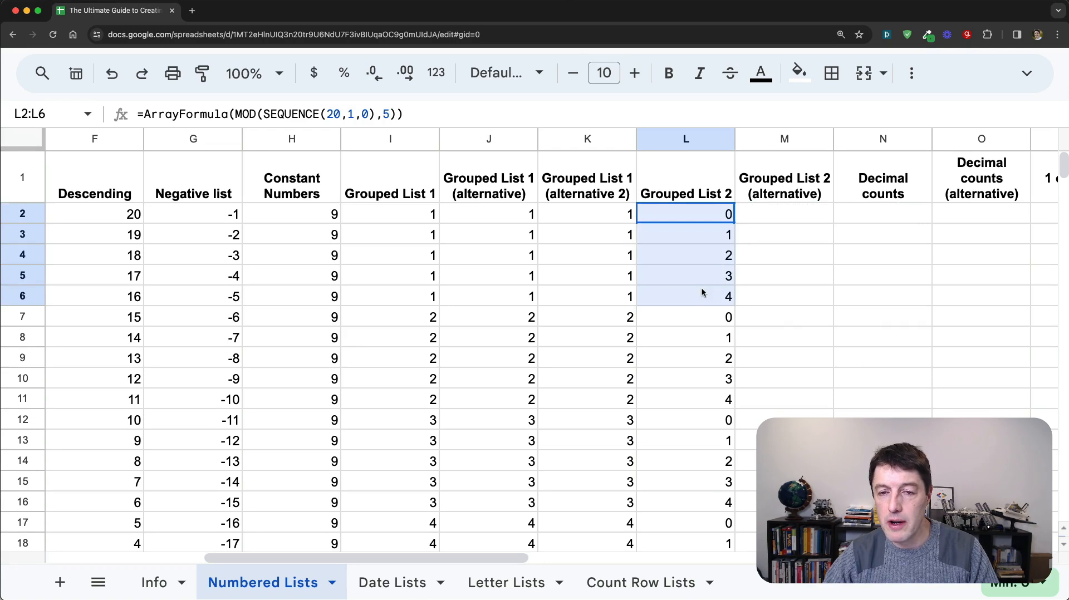
# Add 1 to the MOD result in L2 to read =ArrayFormula(MOD(SEQUENCE(20,1,0),5)+1) and check the repeating groups.
pyautogui.click(711, 221)
pyautogui.doubleClick(716, 218)
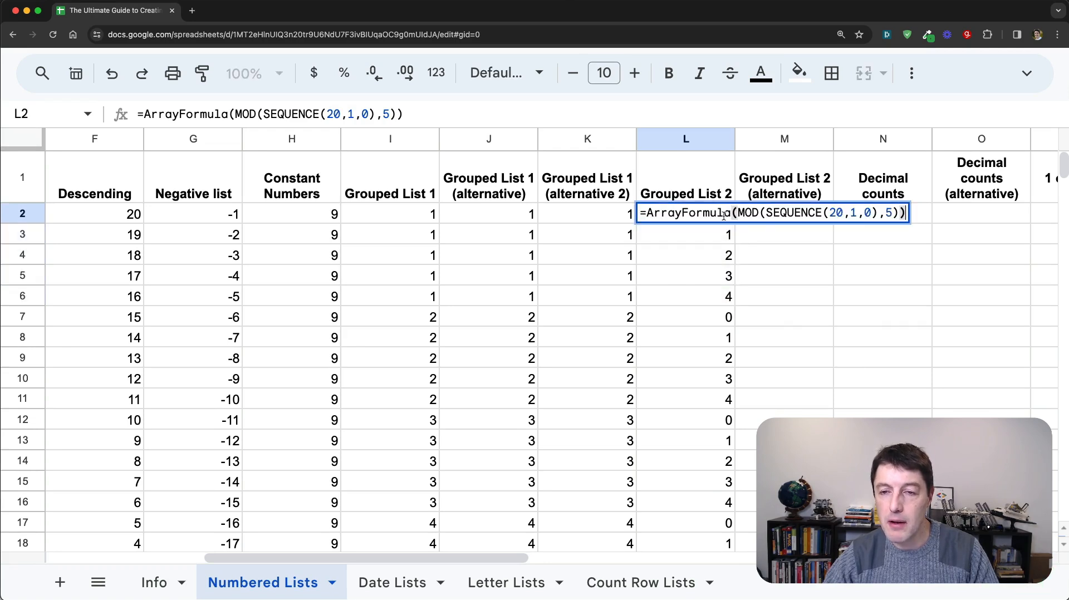
pyautogui.click(897, 212)
pyautogui.write('+1')
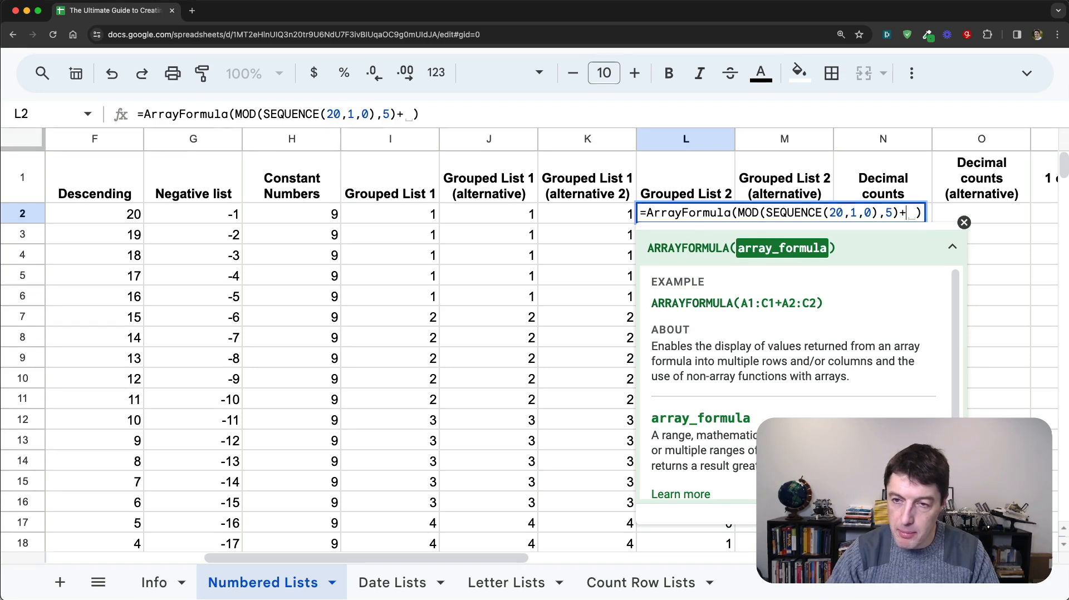
pyautogui.press('Return')
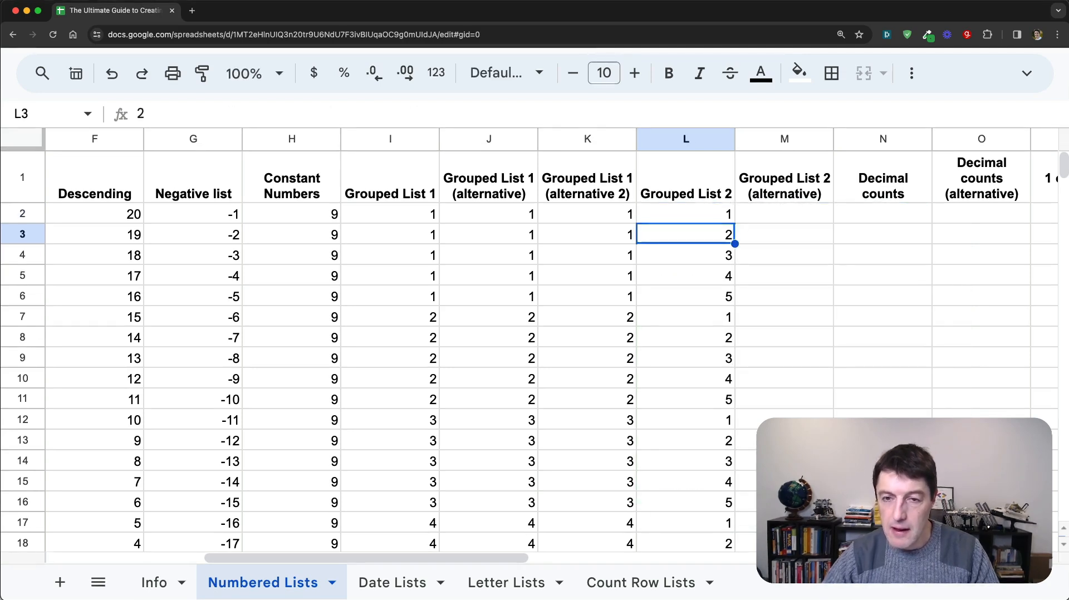
pyautogui.moveTo(712, 212); pyautogui.dragTo(691, 400)
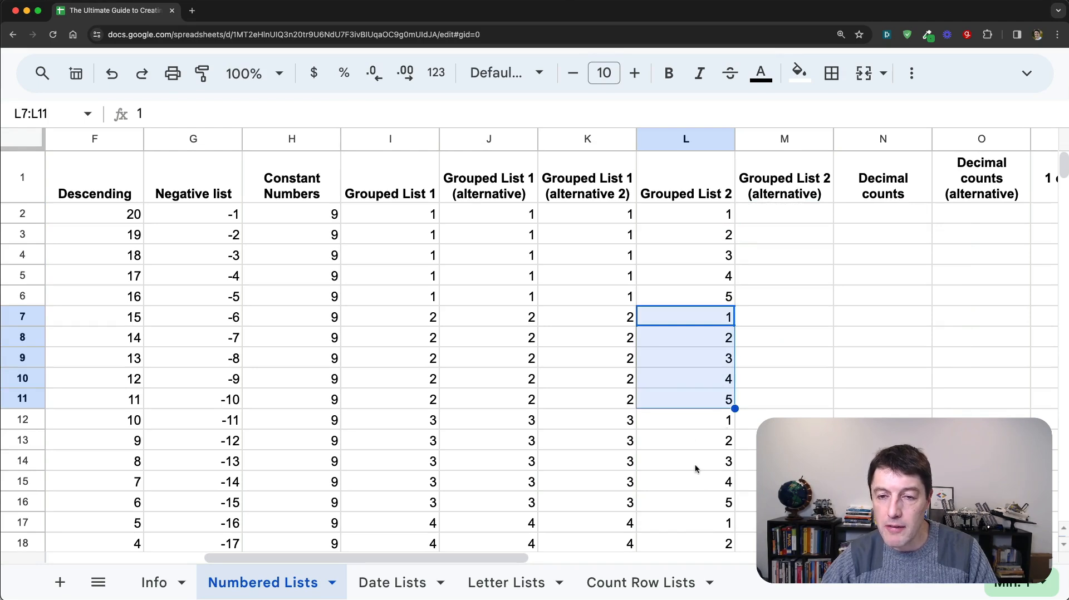
# Enter =MAKEARRAY(20,1,LAMBDA(r,c,MOD(r,5))) in M2 under Grouped List 2 (alternative) and check the first rows.
pyautogui.click(757, 218)
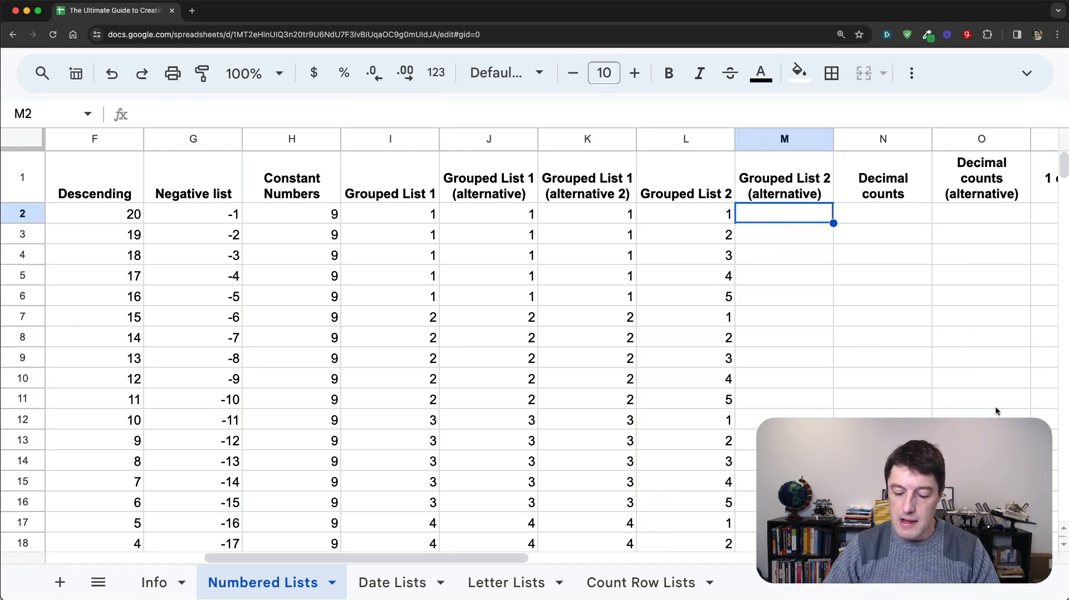
pyautogui.write('=make')
pyautogui.press('Tab')
pyautogui.write('20,1,lamb')
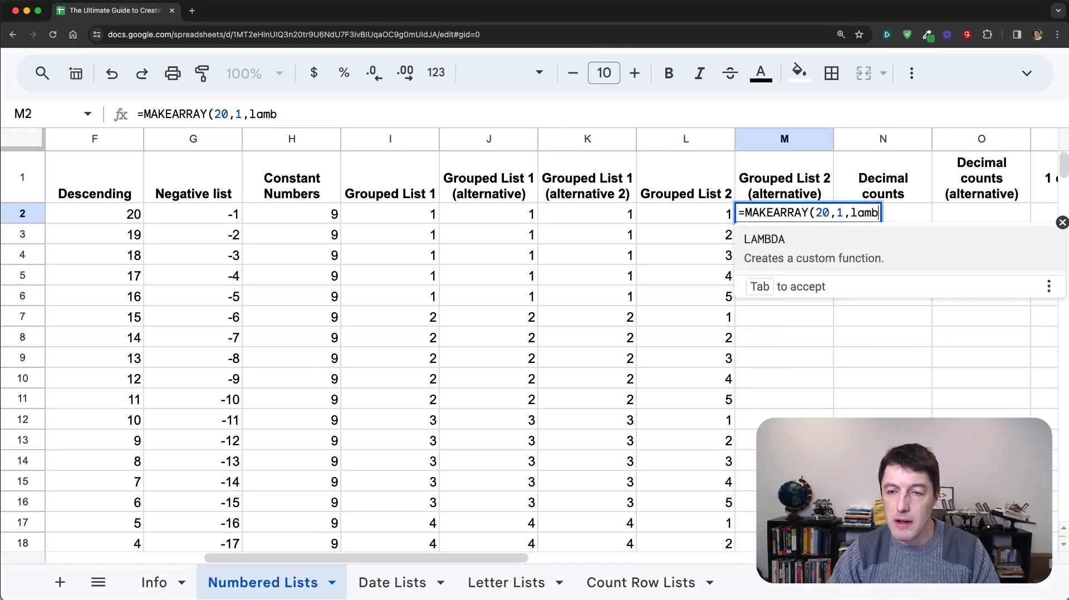
pyautogui.press('Tab')
pyautogui.write('r,c,')
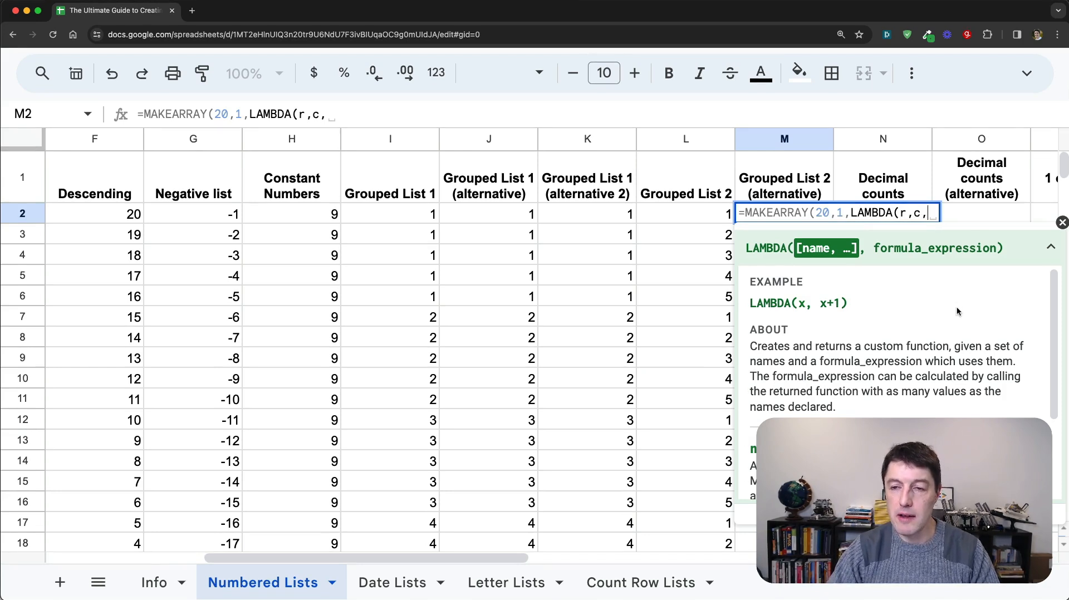
pyautogui.write('MOD(')
pyautogui.write('r,')
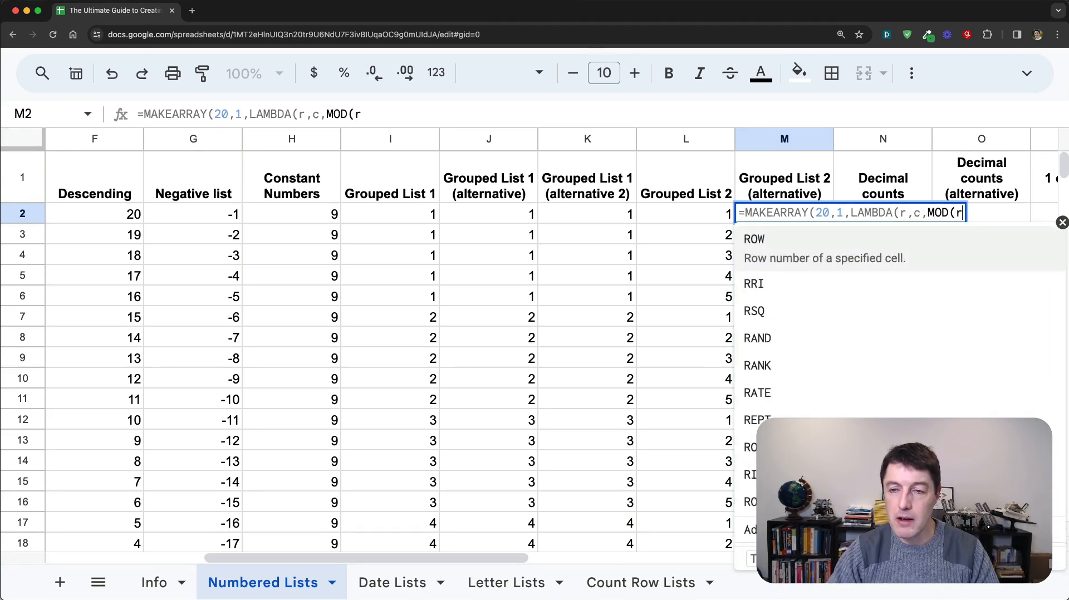
pyautogui.write('5)')
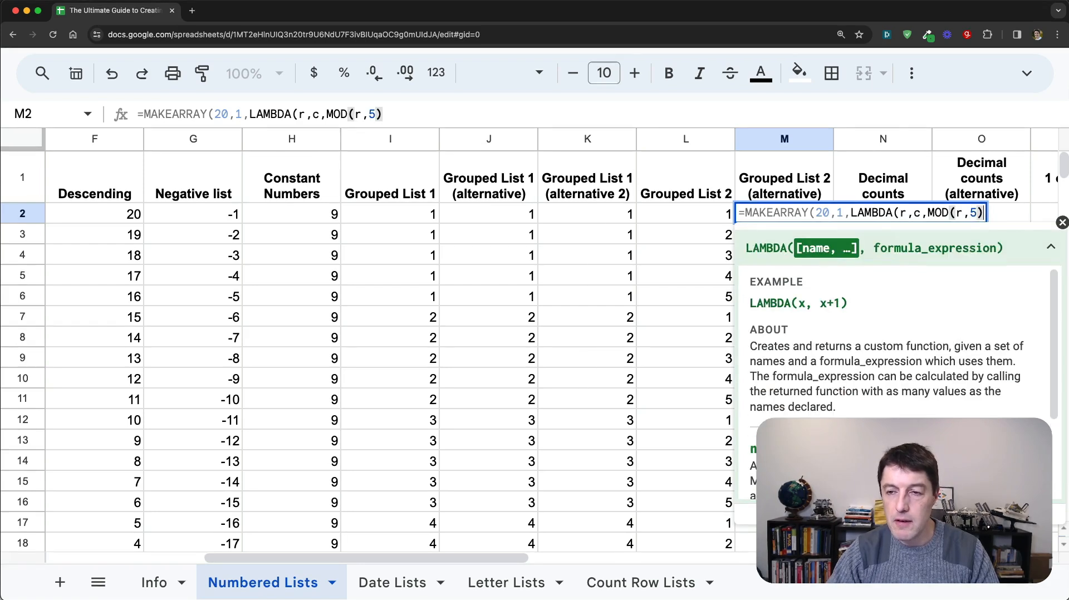
pyautogui.write('))')
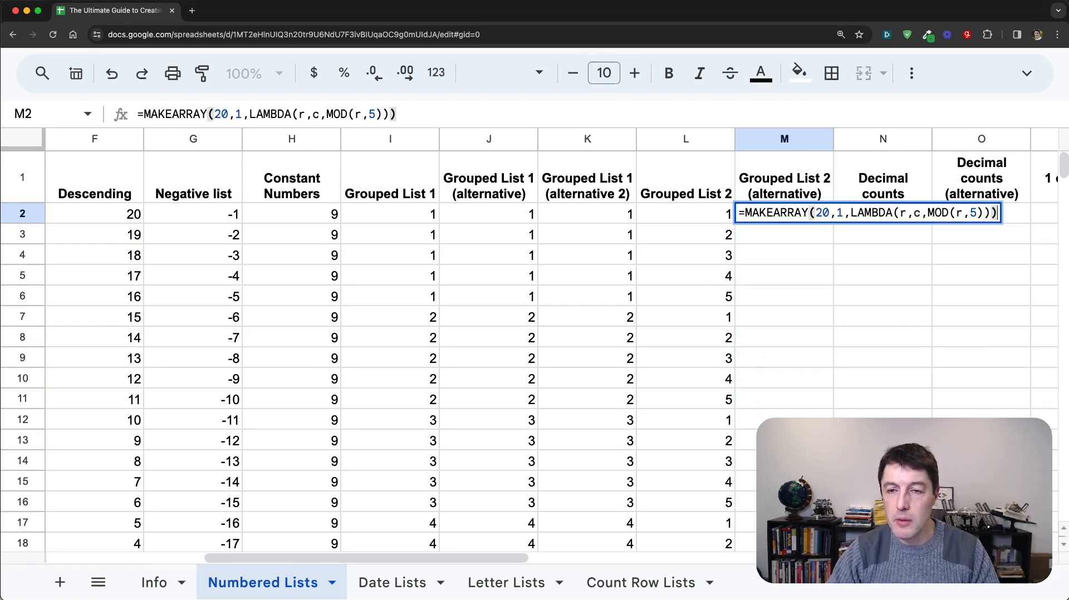
pyautogui.press('Return')
pyautogui.press('Up')
pyautogui.press('Down')
pyautogui.press('Down')
pyautogui.press('Down')
pyautogui.press('Down')
pyautogui.press('Up')
pyautogui.press('Up')
pyautogui.press('Up')
pyautogui.press('Up')
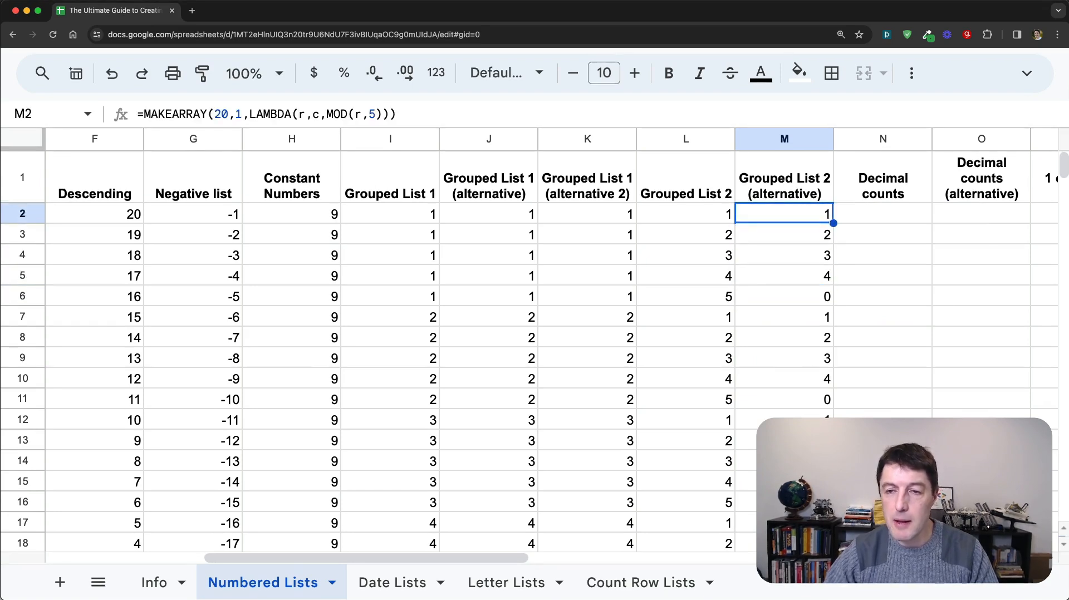
# Change the MOD dividend in the M2 formula to r-1 to read =MAKEARRAY(20,1,LAMBDA(r,c,MOD(r-1,5))).
pyautogui.doubleClick(824, 212)
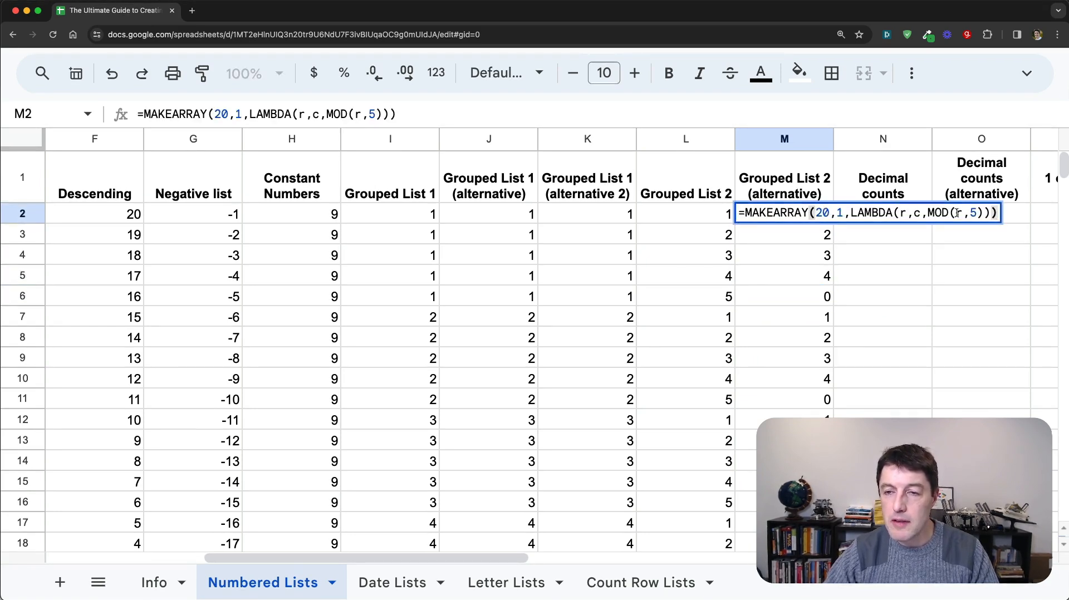
pyautogui.click(959, 213)
pyautogui.write('-1')
pyautogui.press('Right')
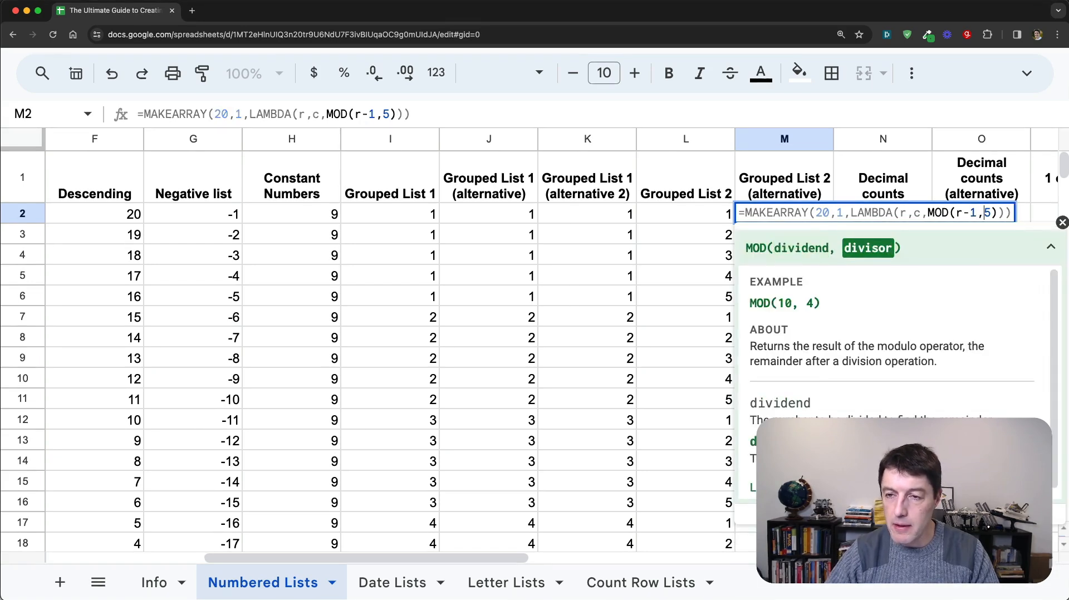
pyautogui.press('Right')
pyautogui.press('Right')
pyautogui.press('Right')
pyautogui.press('Right')
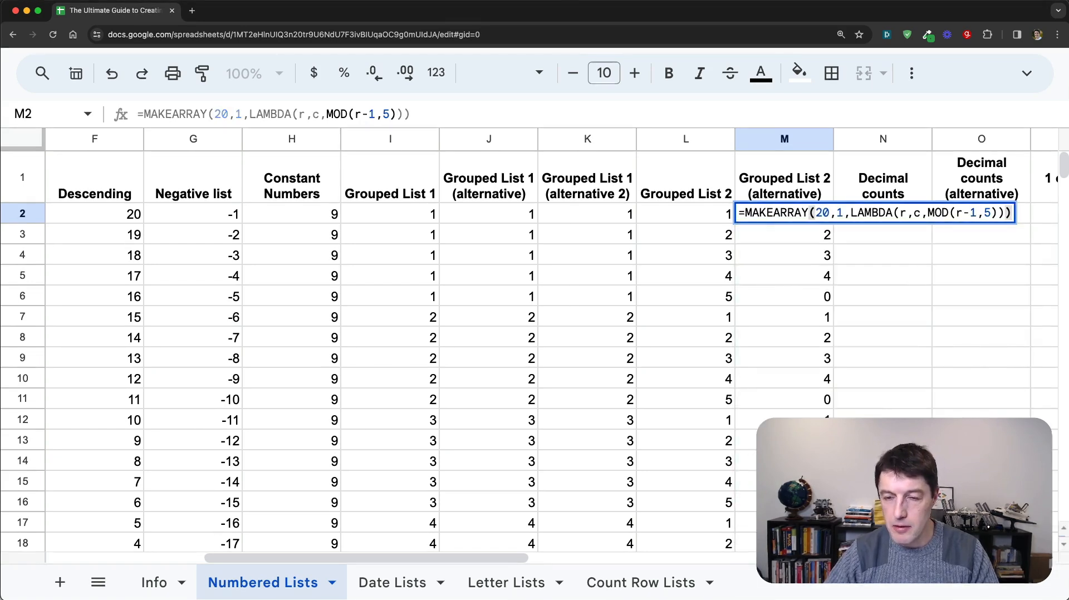
pyautogui.press('Return')
# Add 1 to the MOD result in M2 to read =MAKEARRAY(20,1,LAMBDA(r,c,MOD(r-1,5)+1)) and check M2:M6.
pyautogui.moveTo(810, 219)
pyautogui.mouseDown()
pyautogui.moveTo(811, 292)
pyautogui.moveTo(823, 304)
pyautogui.moveTo(819, 218)
pyautogui.mouseUp()
pyautogui.doubleClick(818, 217)
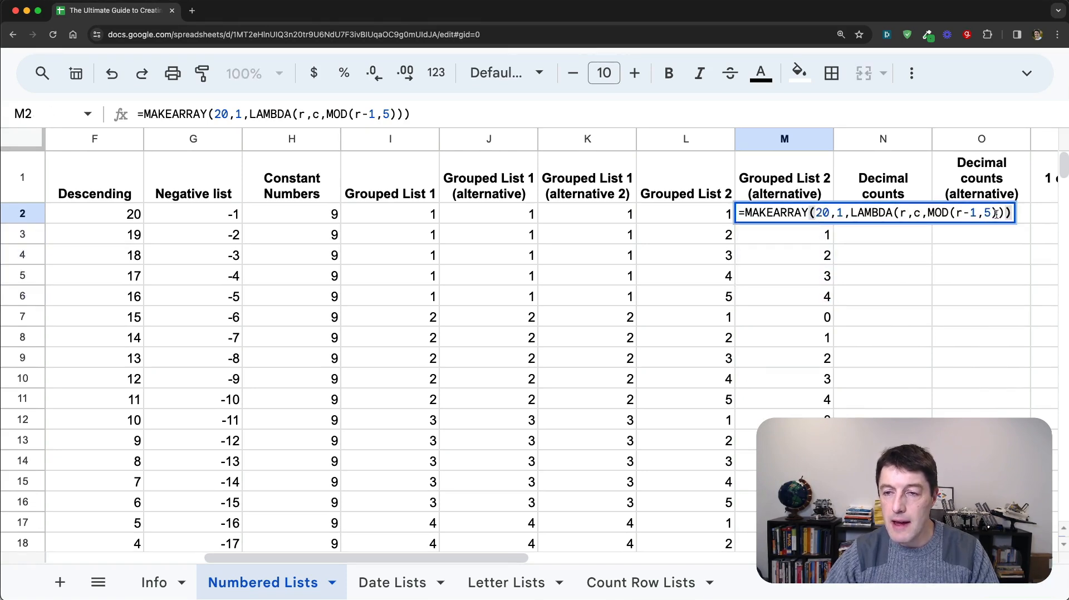
pyautogui.click(995, 213)
pyautogui.write('+1')
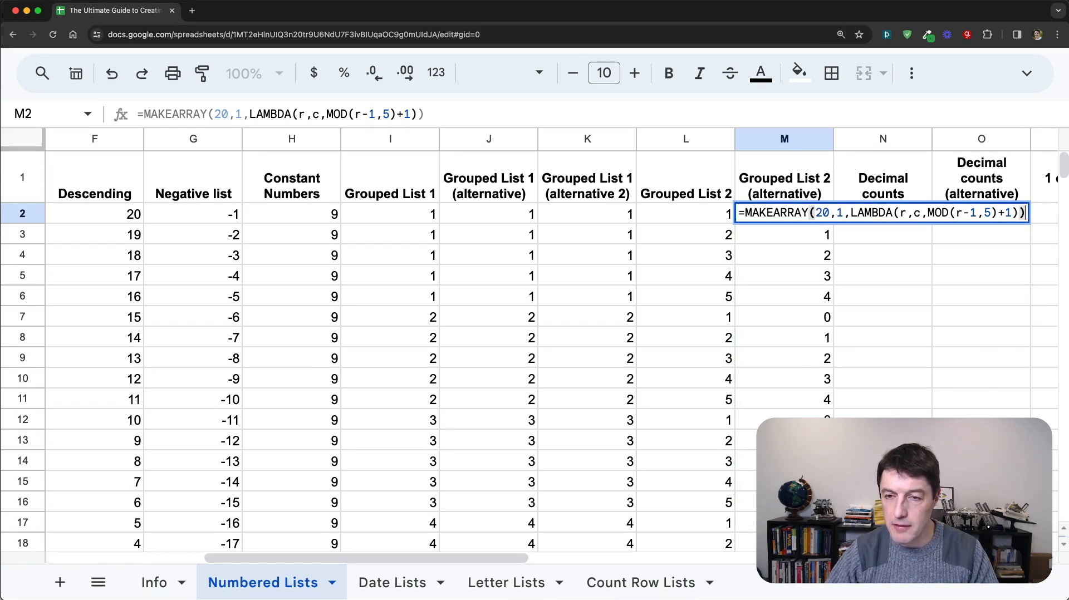
pyautogui.press('Return')
pyautogui.press('Up')
pyautogui.hotkey('shift', 'Down')
pyautogui.hotkey('shift', 'Down')
pyautogui.hotkey('shift', 'Down')
pyautogui.hotkey('shift', 'Down')
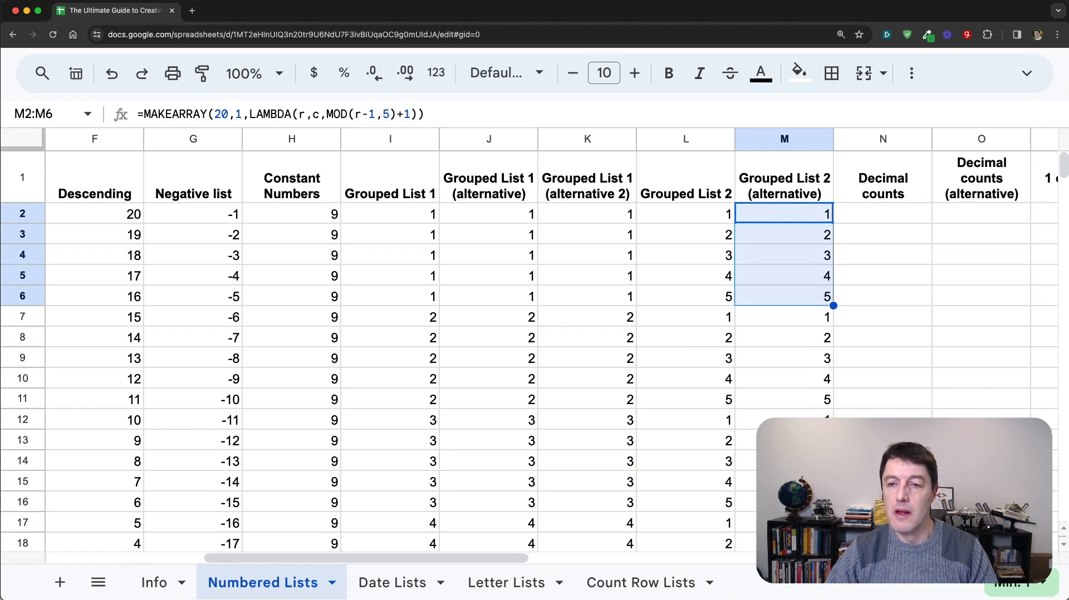
# Enter =SEQUENCE(20,1,1,0.1) in N2 under Decimal counts.
pyautogui.press('Right')
pyautogui.write('=sequ')
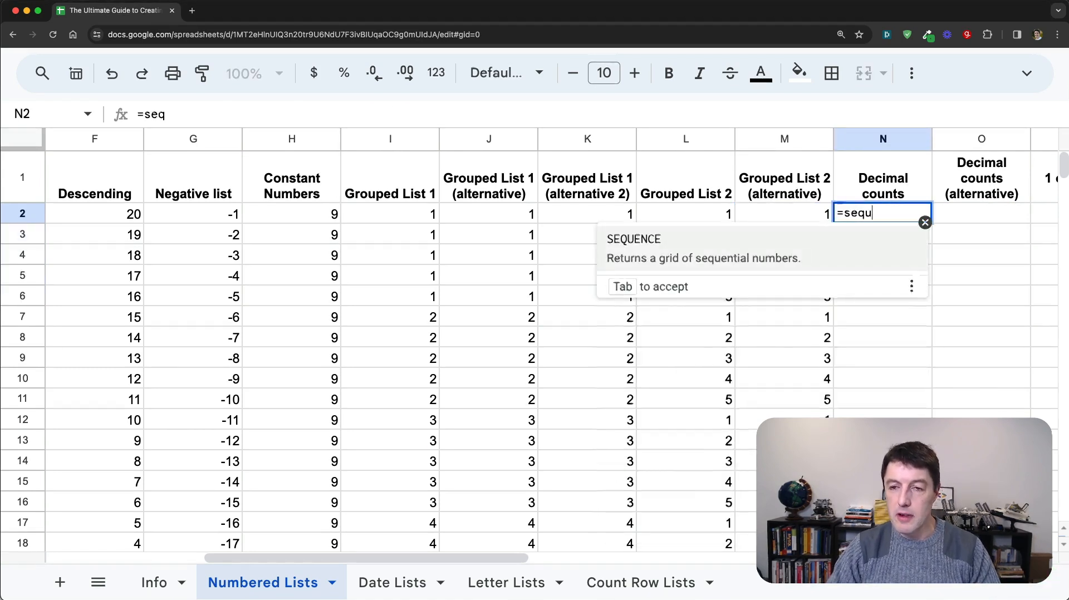
pyautogui.press('Tab')
pyautogui.write('20,1,1')
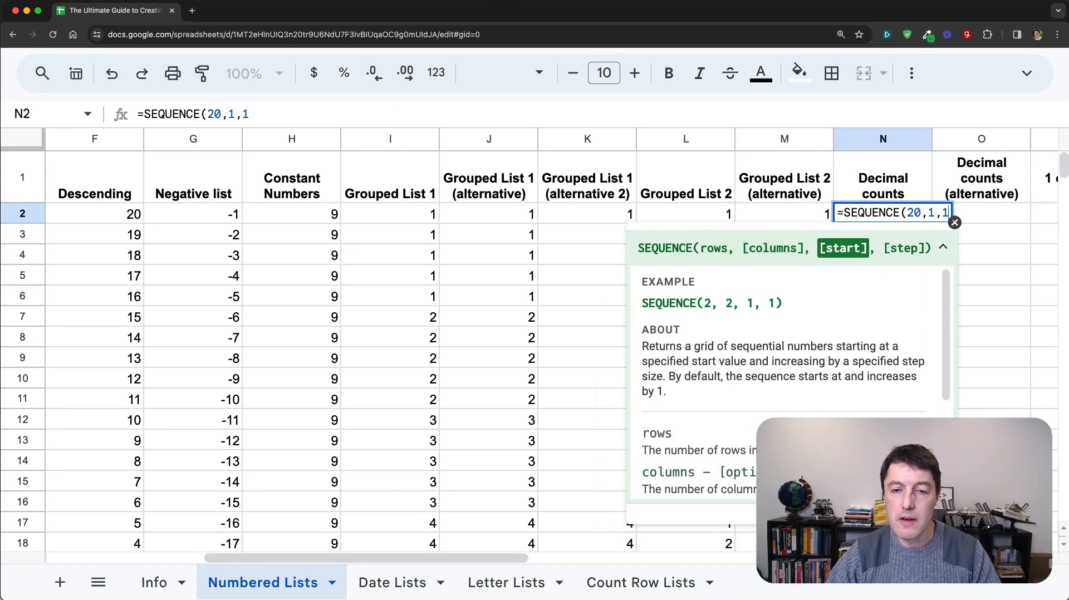
pyautogui.write(',0.1)')
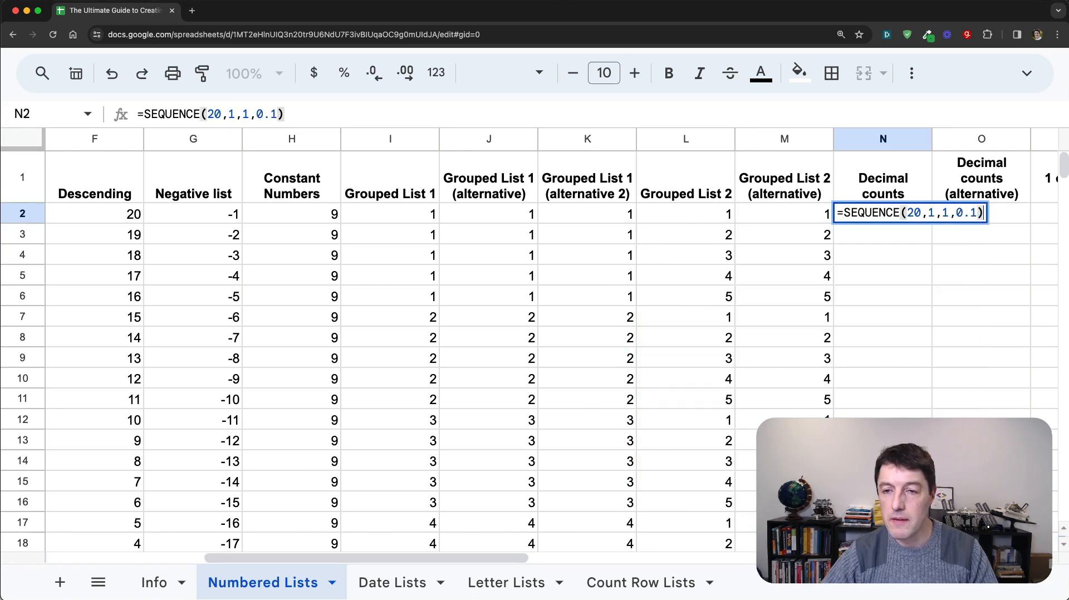
pyautogui.press('Return')
pyautogui.press('Up')
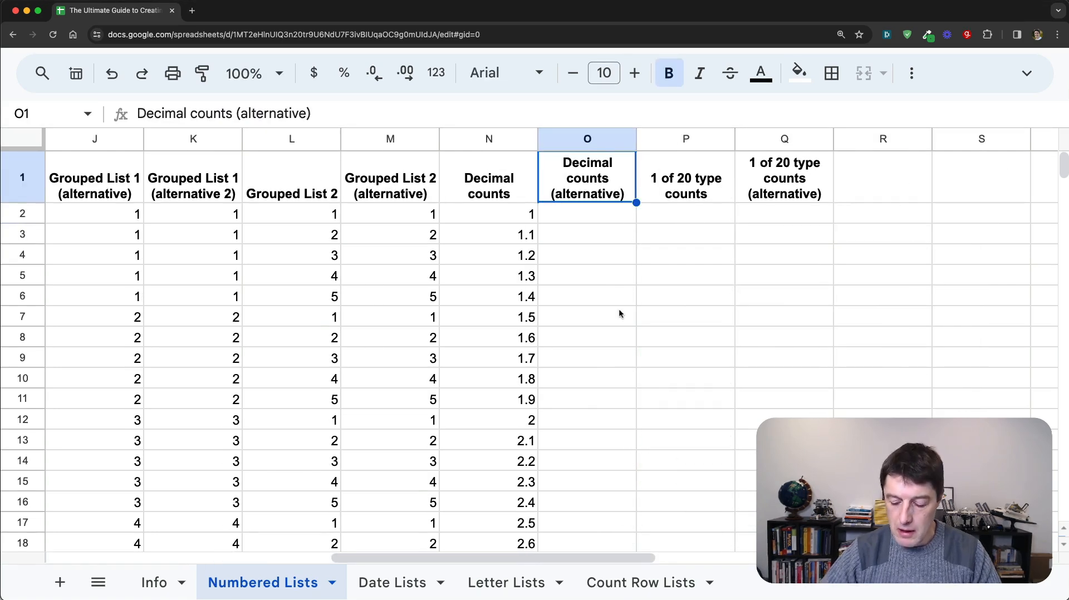
# Enter =MAKEARRAY(20,1,LAMBDA(r,c,r/10)) in O2 under Decimal counts (alternative).
pyautogui.press('Down')
pyautogui.write('=')
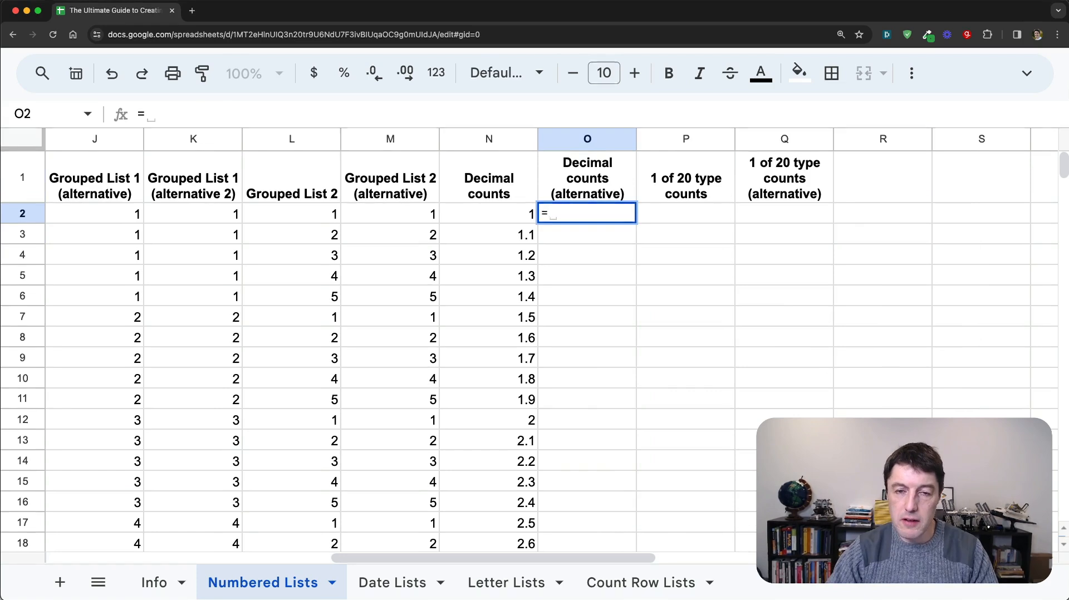
pyautogui.write('make')
pyautogui.press('Tab')
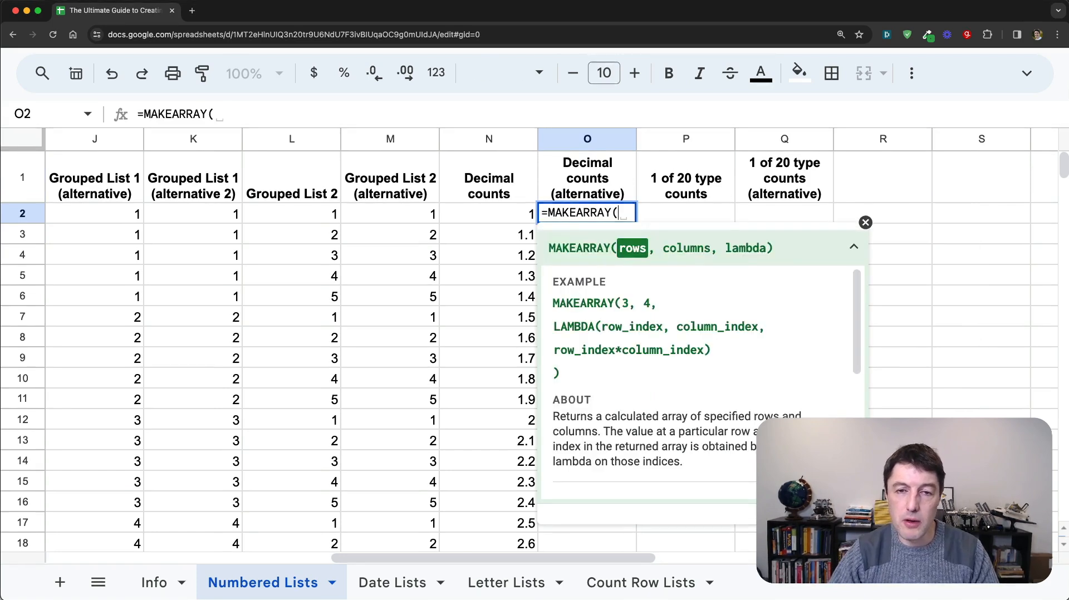
pyautogui.write('20,1')
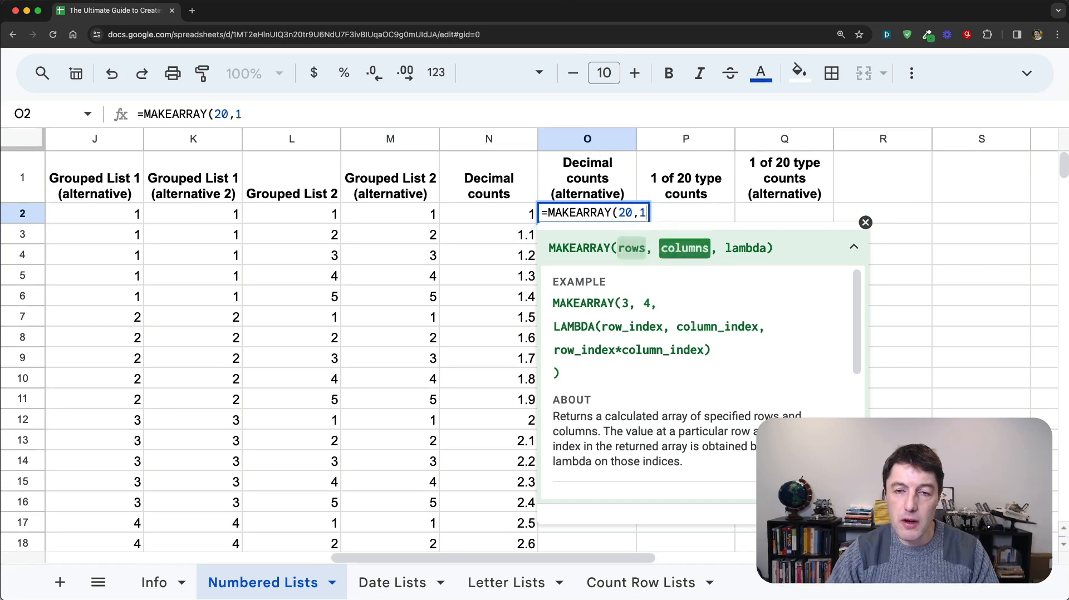
pyautogui.write(',lamb')
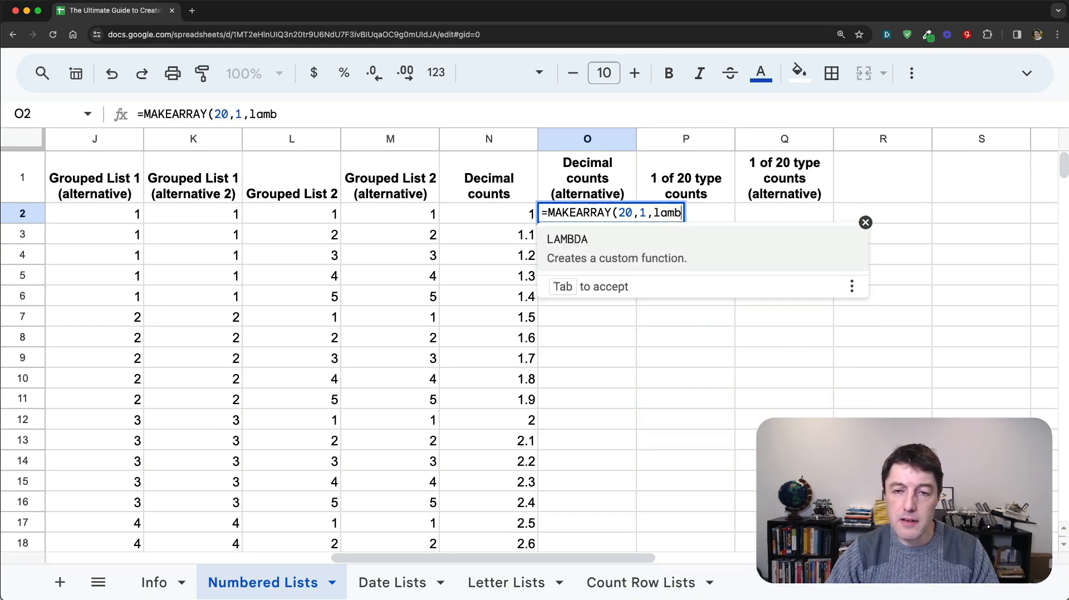
pyautogui.press('Tab')
pyautogui.write('r,c,')
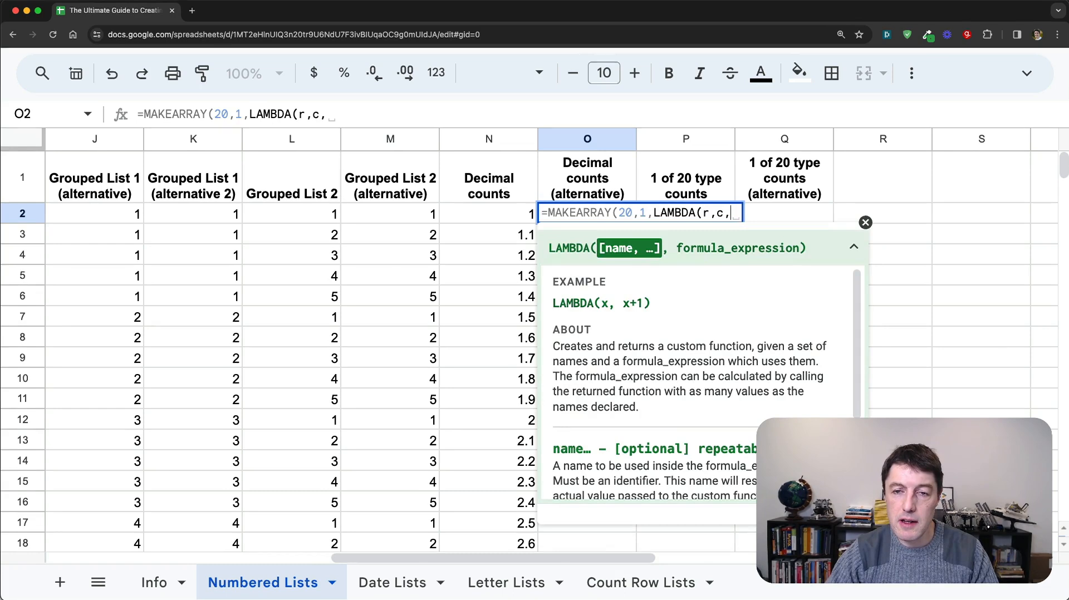
pyautogui.write('r/10))')
pyautogui.press('Return')
pyautogui.press('Up')
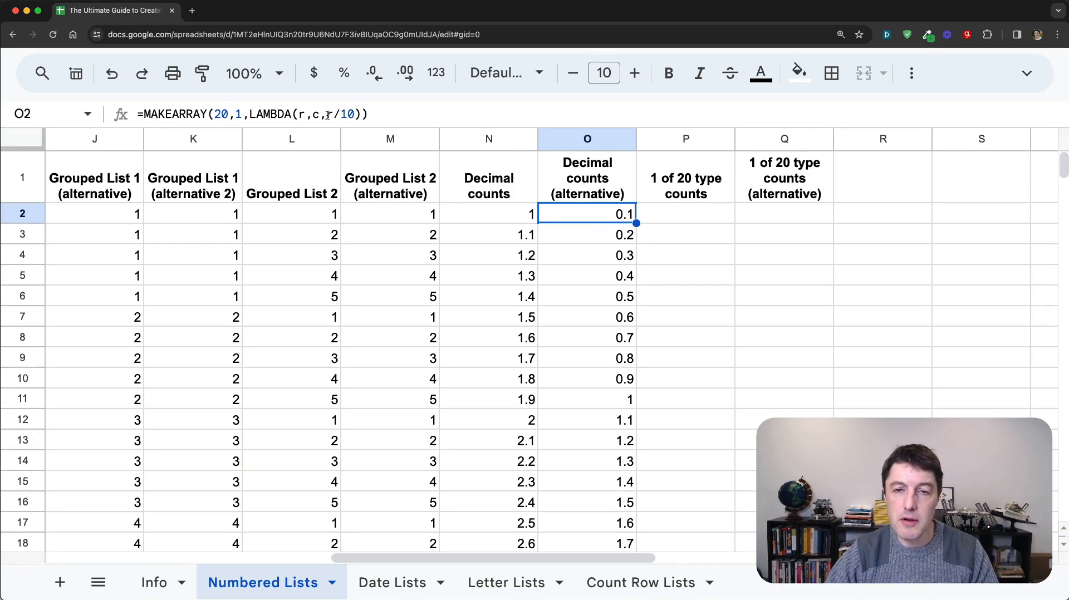
# Change the O2 formula to =MAKEARRAY(20,1,LAMBDA(r,c,1+r/10)) and check the list down to its last row.
pyautogui.doubleClick(607, 216)
pyautogui.write('1+')
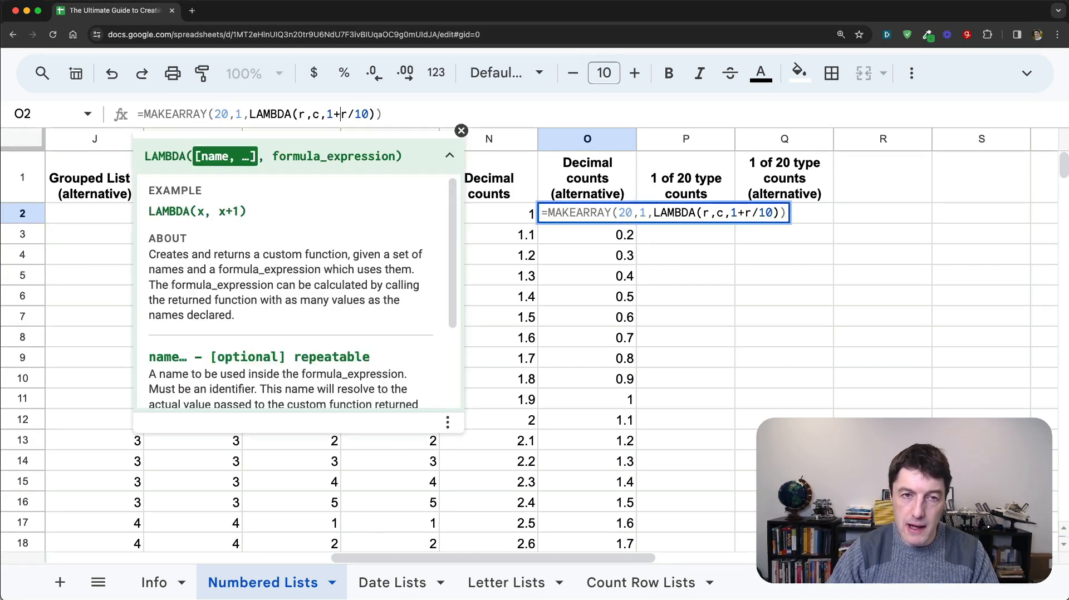
pyautogui.press('Return')
pyautogui.press('Up')
pyautogui.press('super+Down')
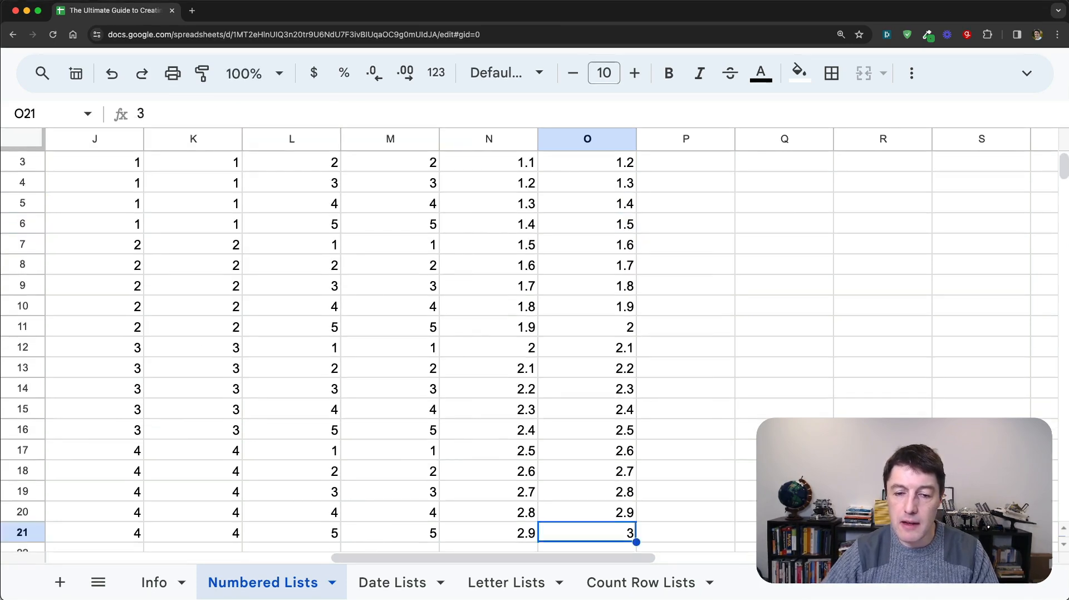
# Change the O2 formula to =MAKEARRAY(20,1,LAMBDA(r,c,0.9+r/10)).
pyautogui.press('super+Up')
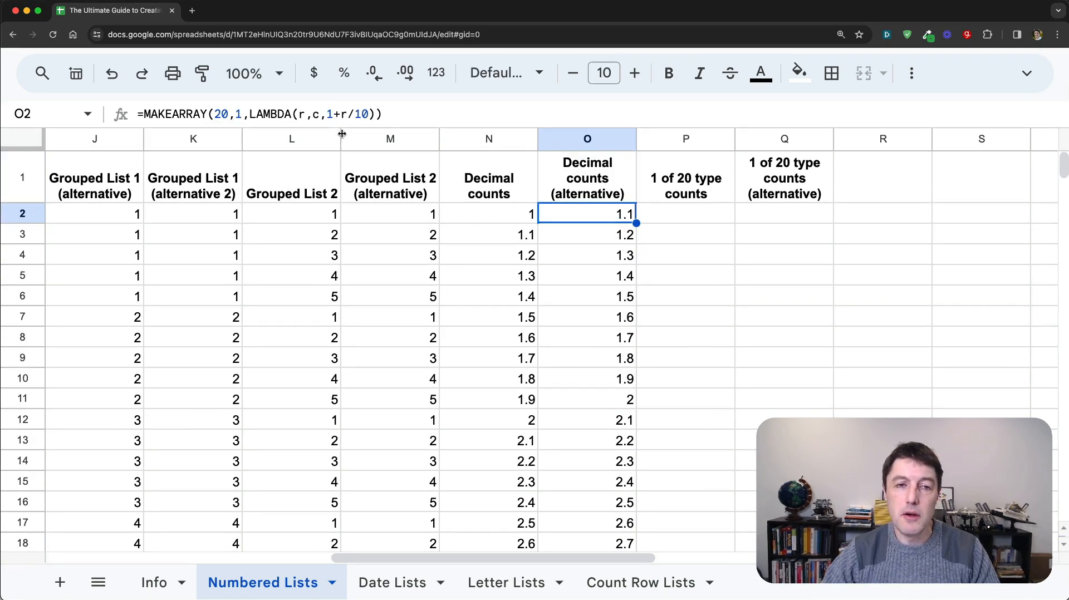
pyautogui.click(332, 114)
pyautogui.press('BackSpace')
pyautogui.write('0')
pyautogui.press('Return')
pyautogui.click(587, 213)
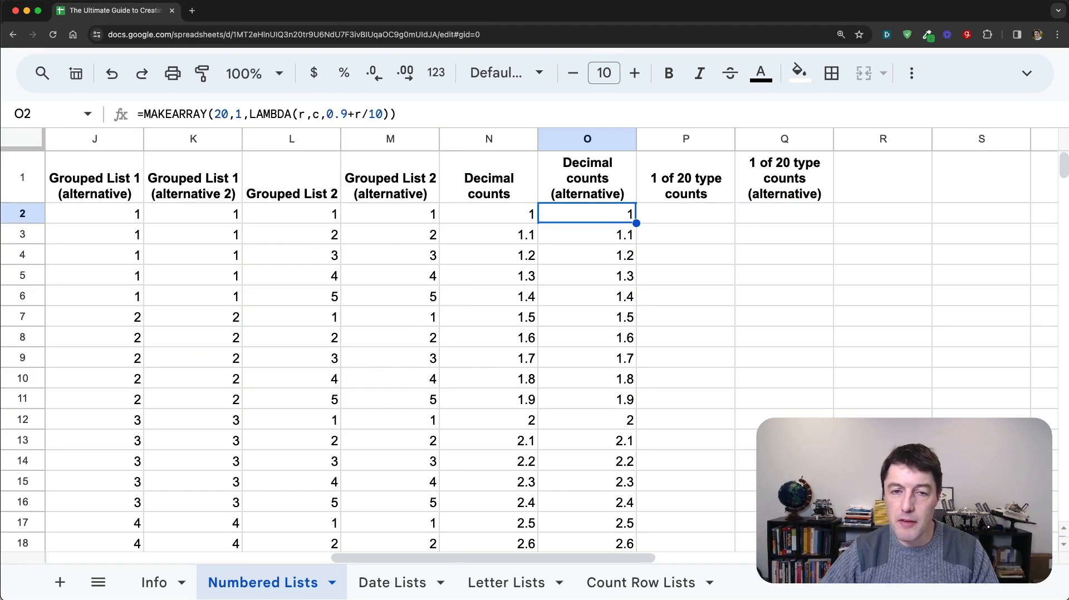
# Examine the step argument of the SEQUENCE formula in N2 under Decimal counts.
pyautogui.click(484, 210)
pyautogui.click(278, 114)
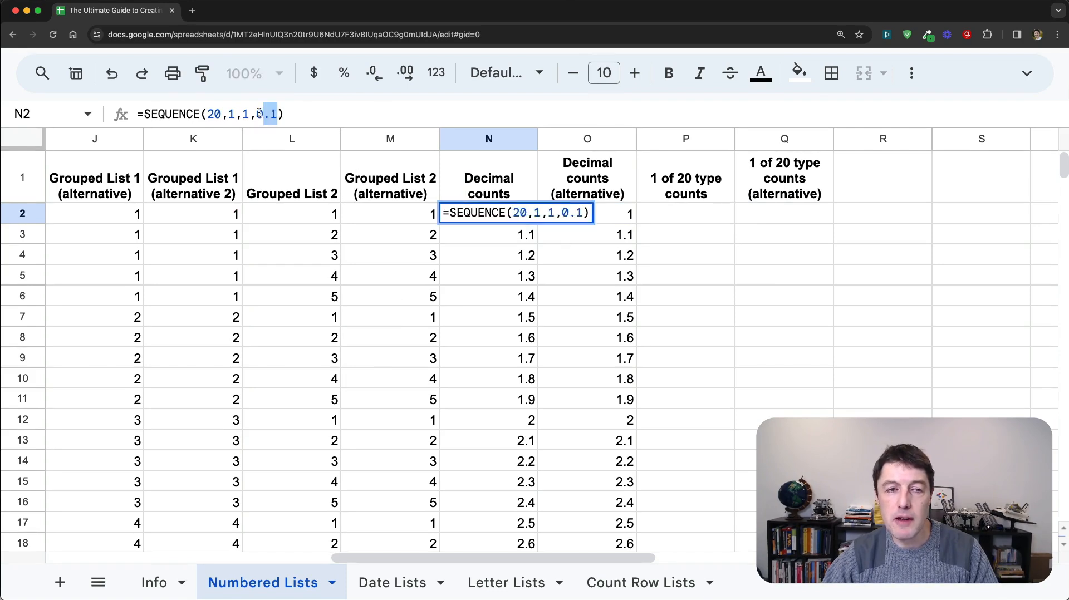
pyautogui.doubleClick(276, 113)
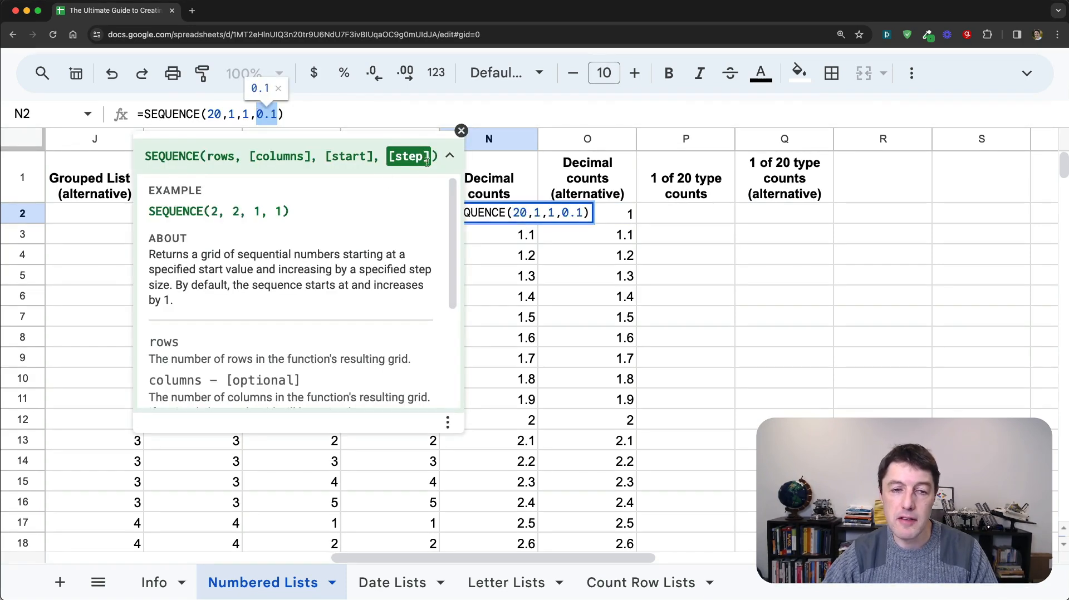
pyautogui.press('Escape')
# Enter the sample entries 1 of 20, 2 of 20 and 3 of 20 in P2:P4 under 1 of 20 type counts.
pyautogui.press('Tab')
pyautogui.press('Tab')
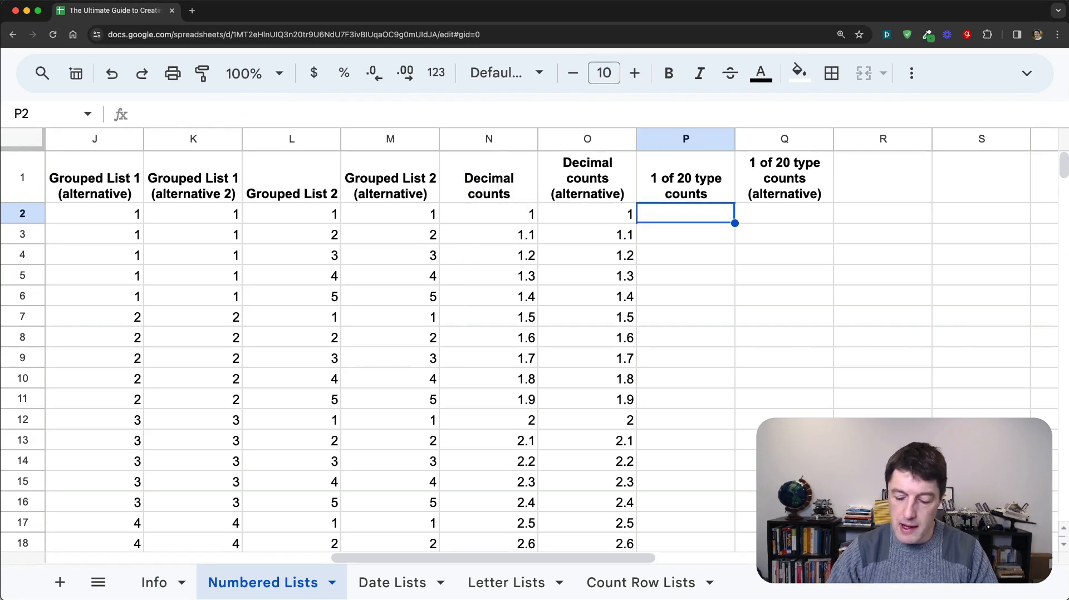
pyautogui.write('1 ')
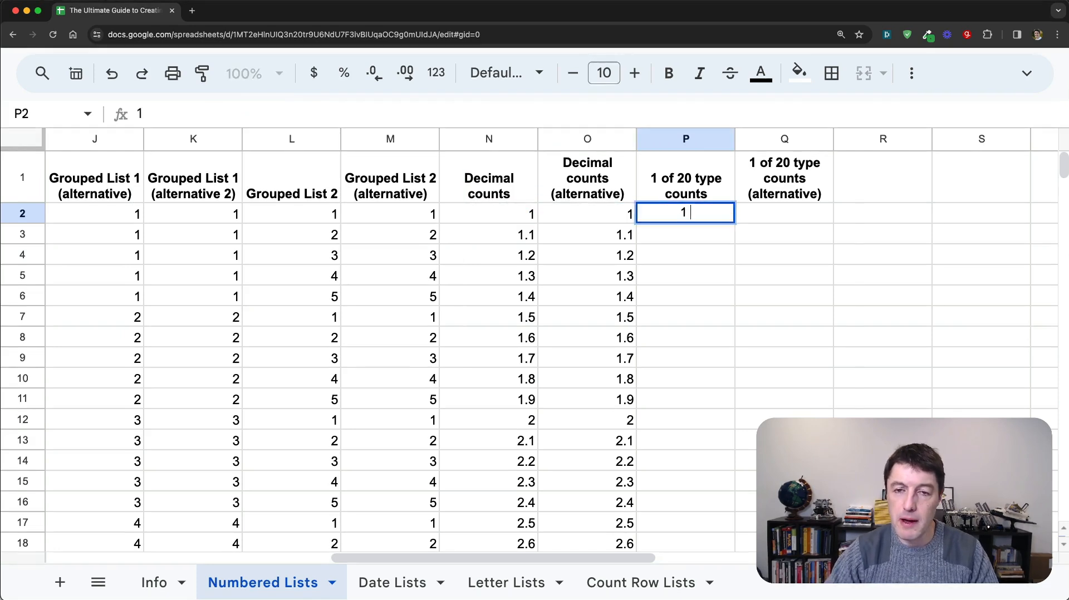
pyautogui.write('of 20')
pyautogui.press('Return')
pyautogui.write('2 of 20')
pyautogui.press('Return')
pyautogui.write('3 of 20')
pyautogui.press('Return')
pyautogui.press('Up')
pyautogui.press('Up')
pyautogui.press('Up')
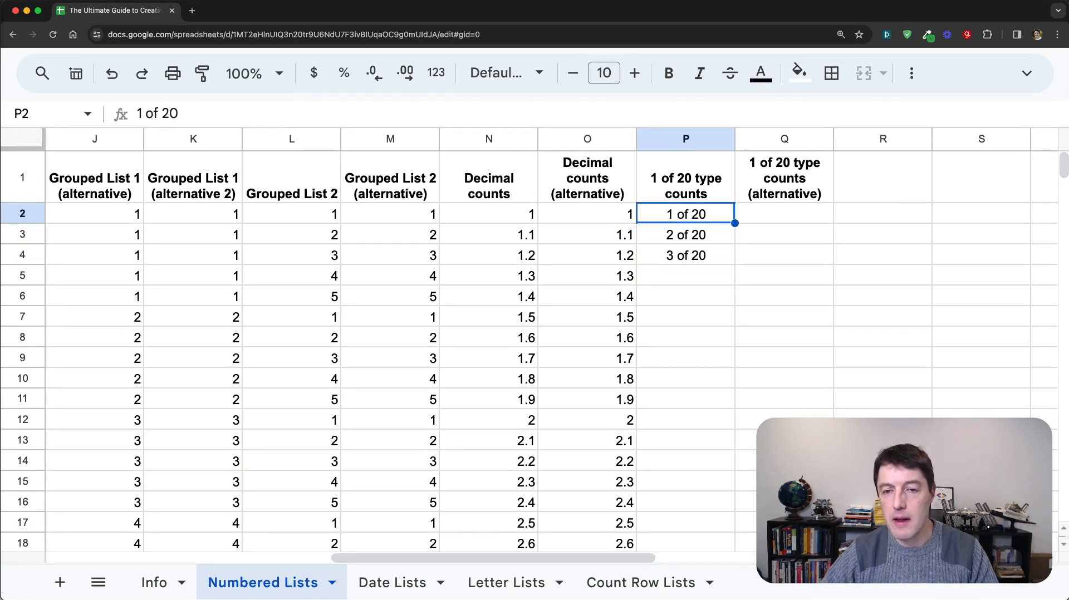
# Clear the sample entries from P2:P5.
pyautogui.hotkey('shift', 'Down')
pyautogui.hotkey('shift', 'Down')
pyautogui.hotkey('shift', 'Down')
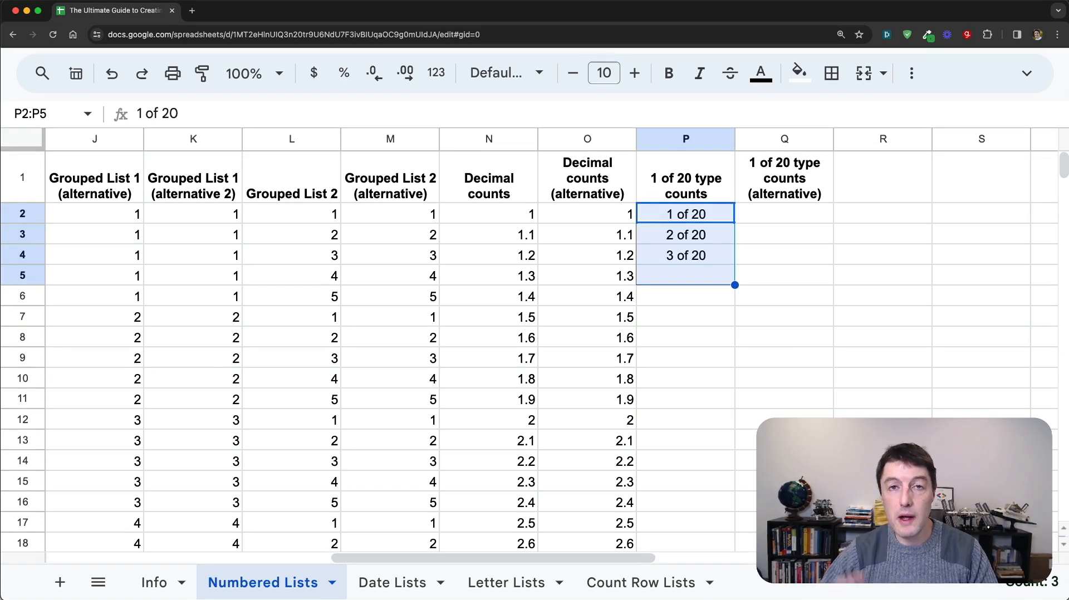
pyautogui.press('Delete')
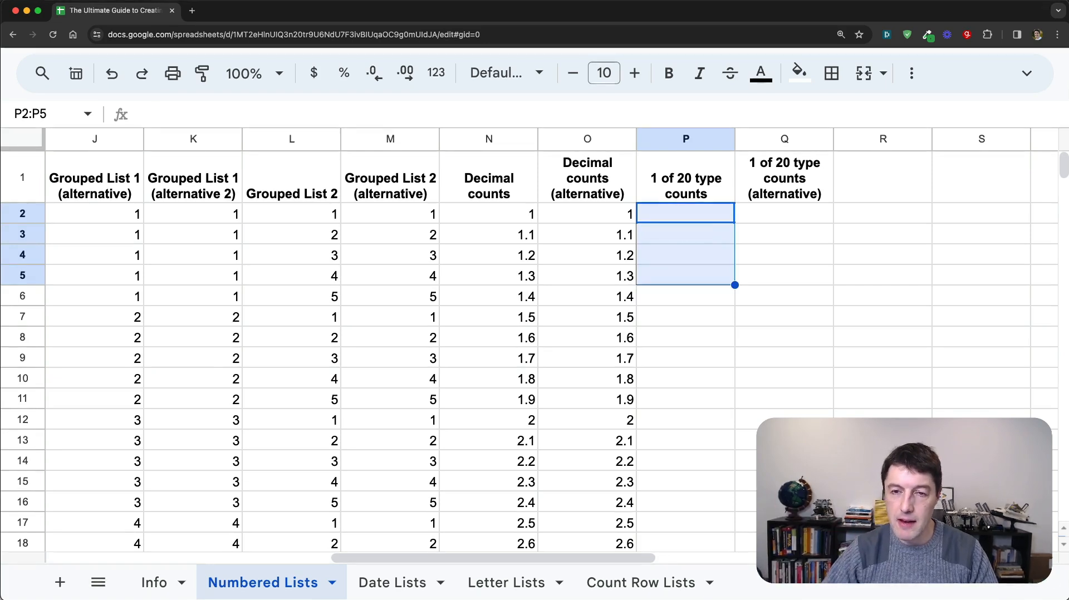
# Enter =SEQUENCE(20)&" of 20" in P2 under 1 of 20 type counts.
pyautogui.press('Up')
pyautogui.press('Down')
pyautogui.write('=seq')
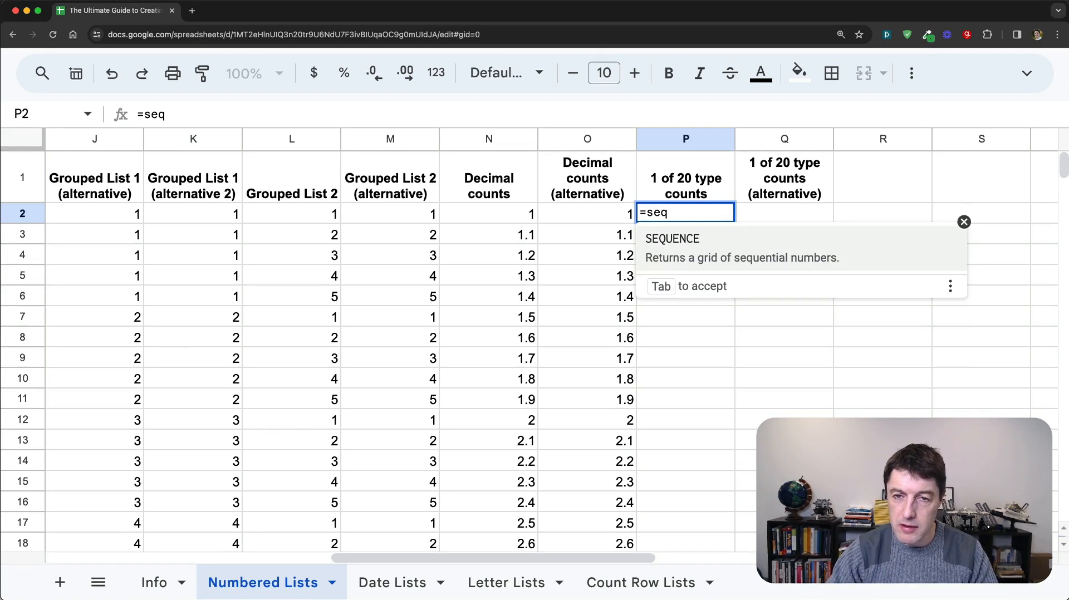
pyautogui.press('Tab')
pyautogui.write('20)&')
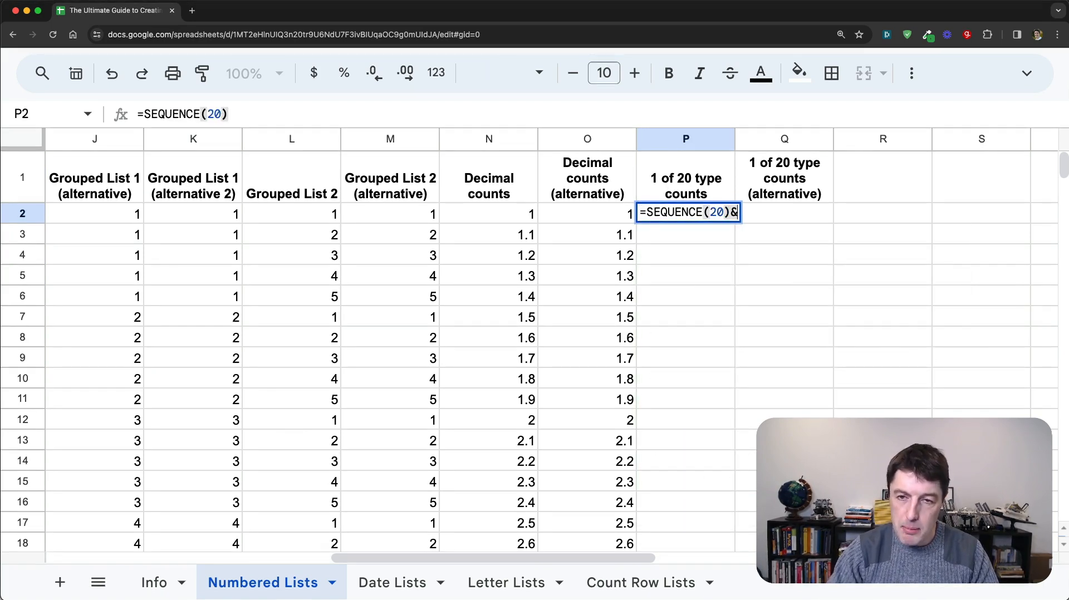
pyautogui.write('"')
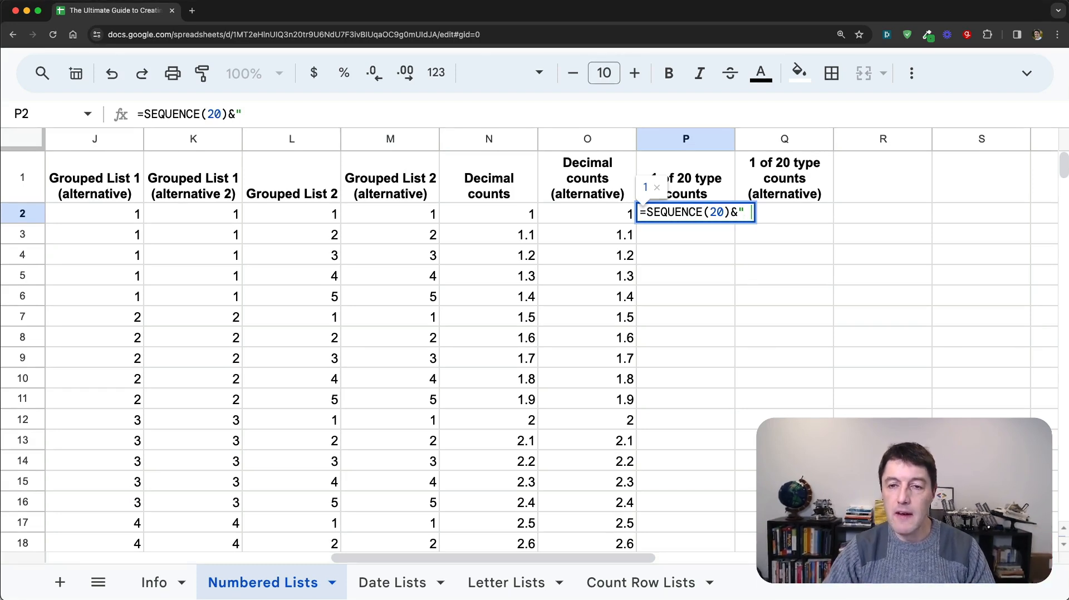
pyautogui.write(' of 20"')
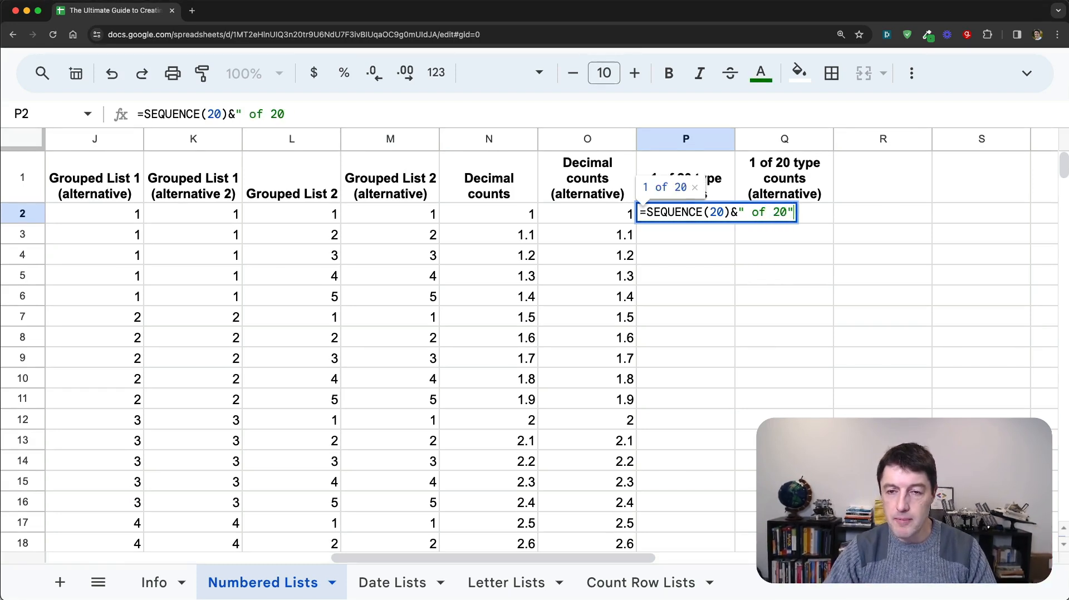
pyautogui.press('Return')
pyautogui.press('Up')
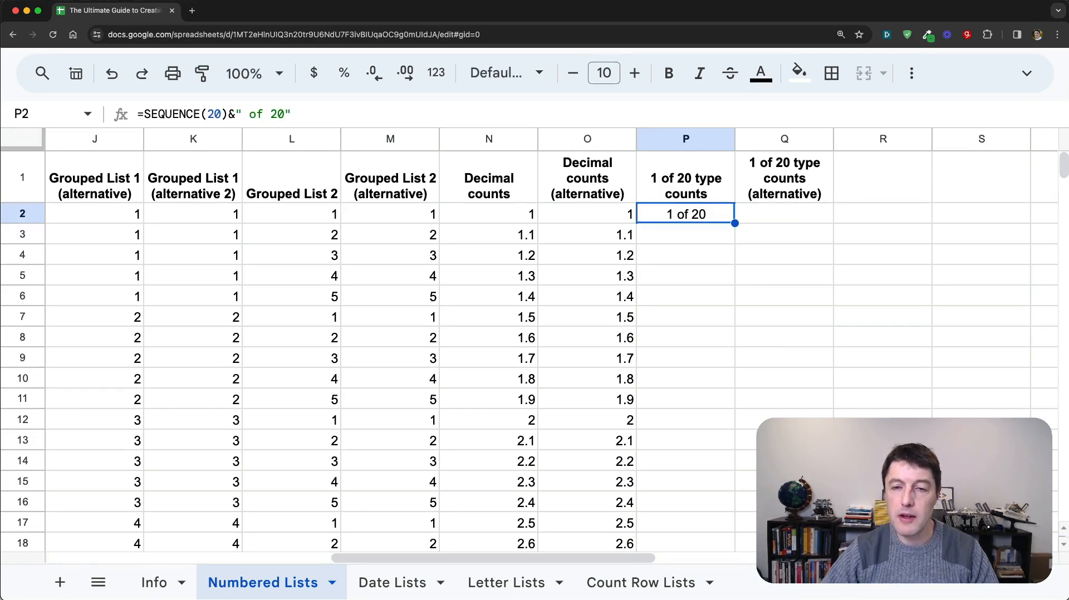
# Wrap the P2 formula to read =ArrayFormula(SEQUENCE(20)&" of 20") and check the list down to row 21.
pyautogui.press('Return')
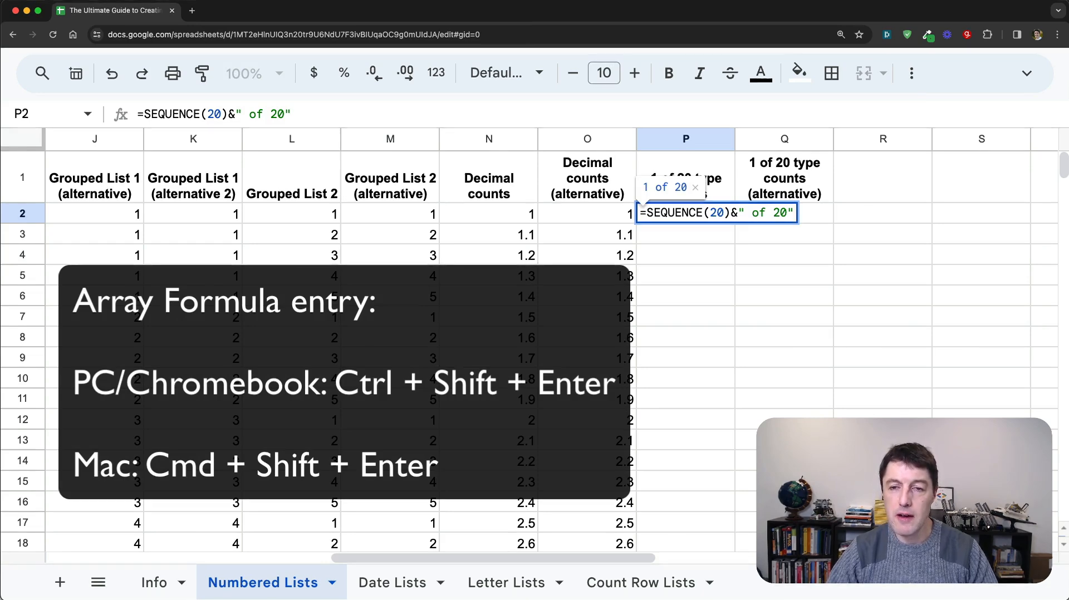
pyautogui.press('super+shift+Return')
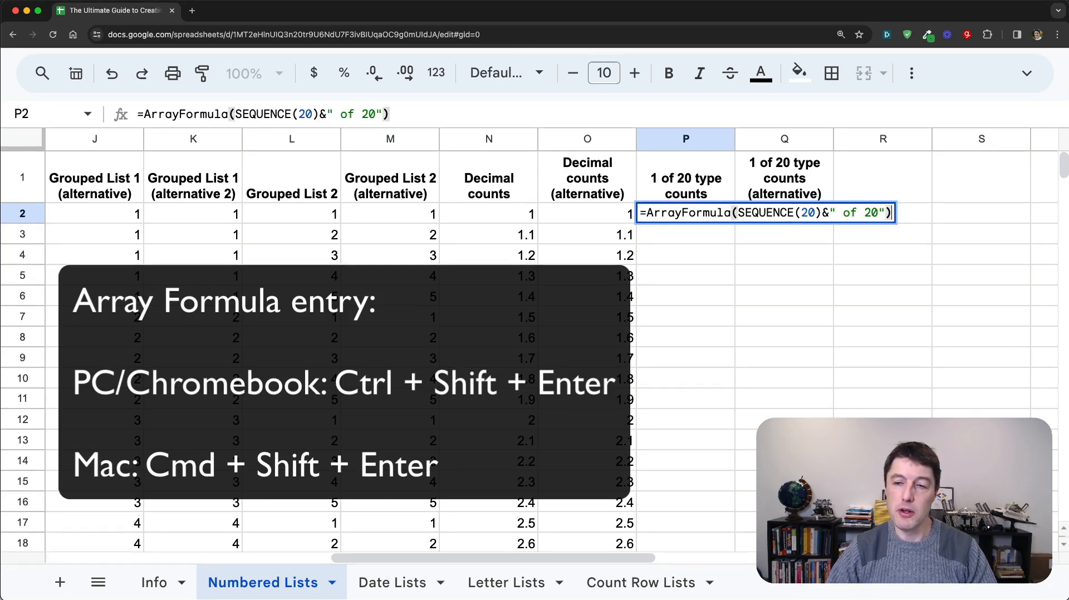
pyautogui.press('Return')
pyautogui.press('Up')
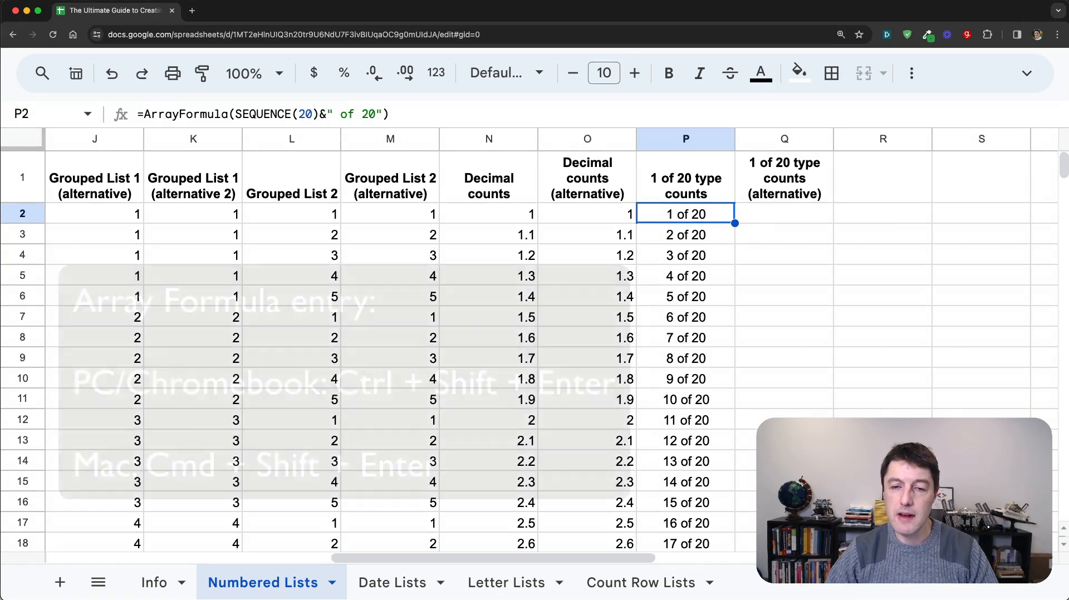
pyautogui.scroll(-4, 668, 334)
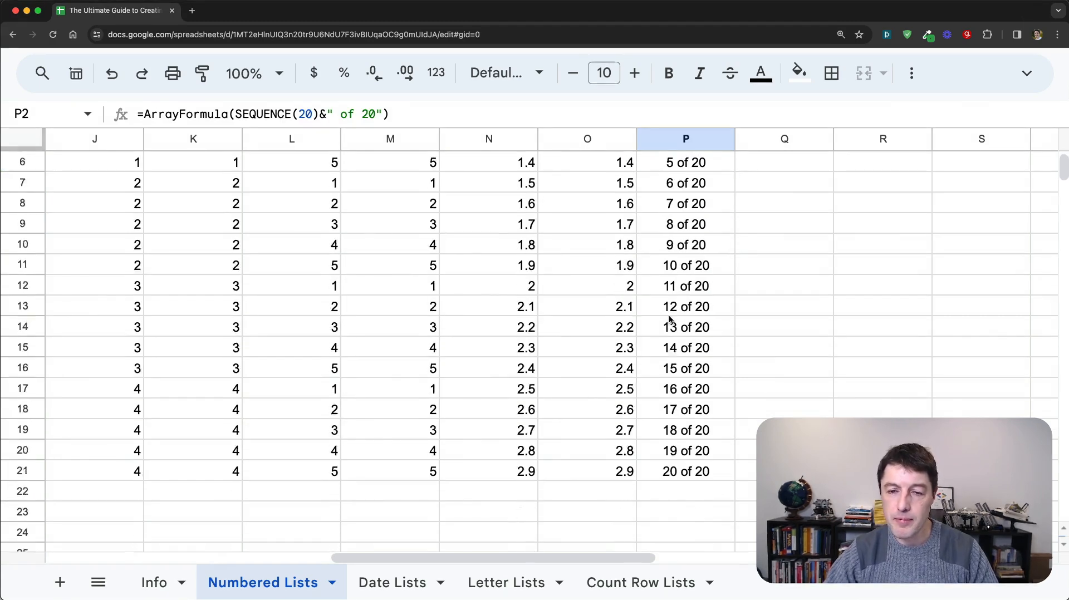
pyautogui.scroll(4, 695, 334)
# Enter =MAKEARRAY(20,1,LAMBDA(r,c,r&" of 20")) in Q2 under 1 of 20 type counts (alternative) and check the list.
pyautogui.click(782, 217)
pyautogui.write('=makea')
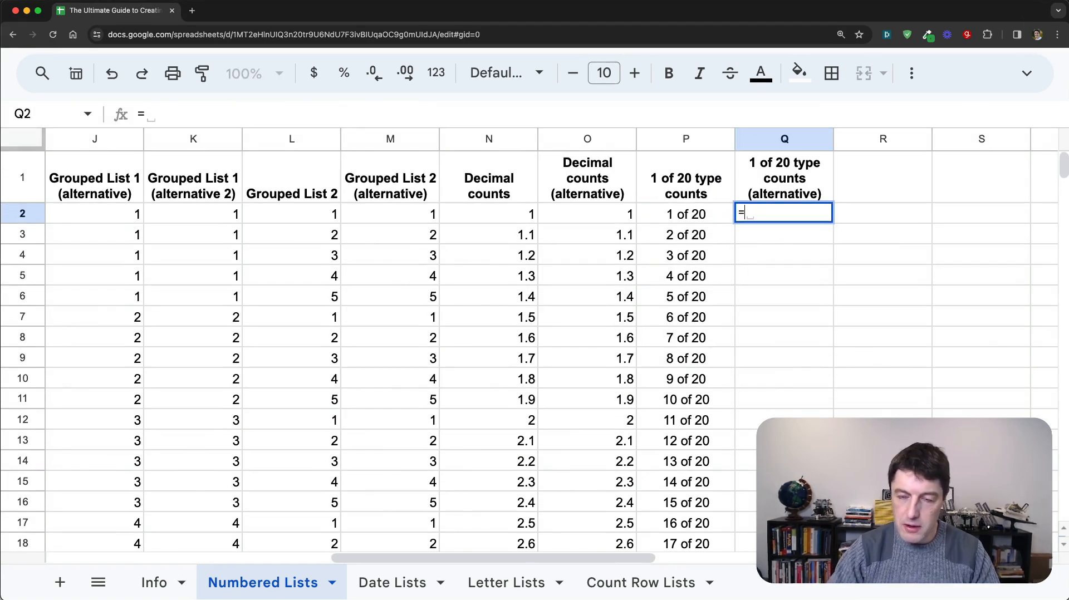
pyautogui.press('Tab')
pyautogui.write('20,1,lamb')
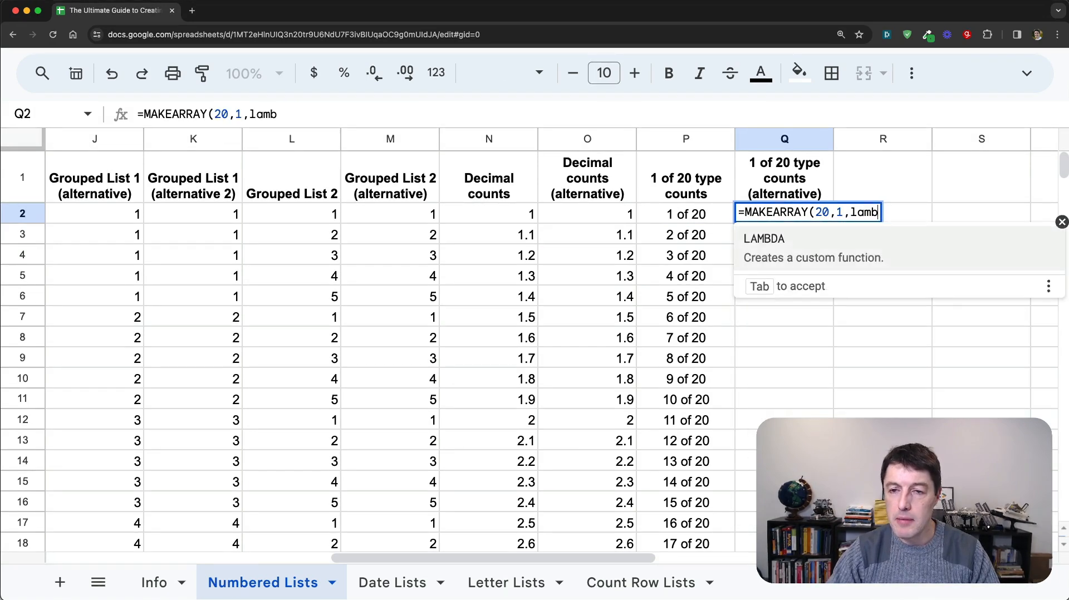
pyautogui.press('Tab')
pyautogui.write('r,c,')
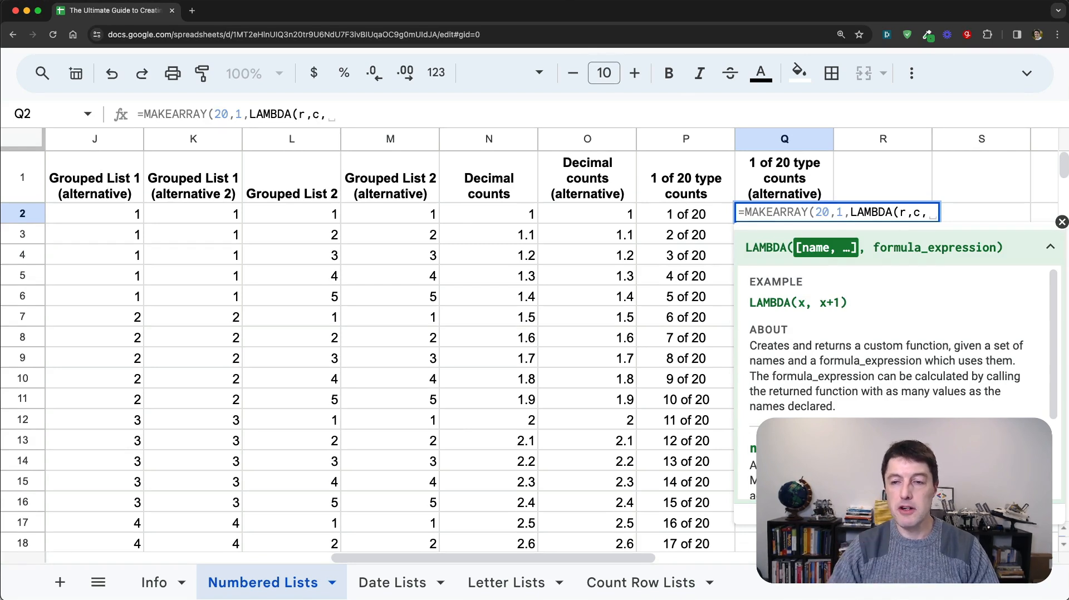
pyautogui.write('r')
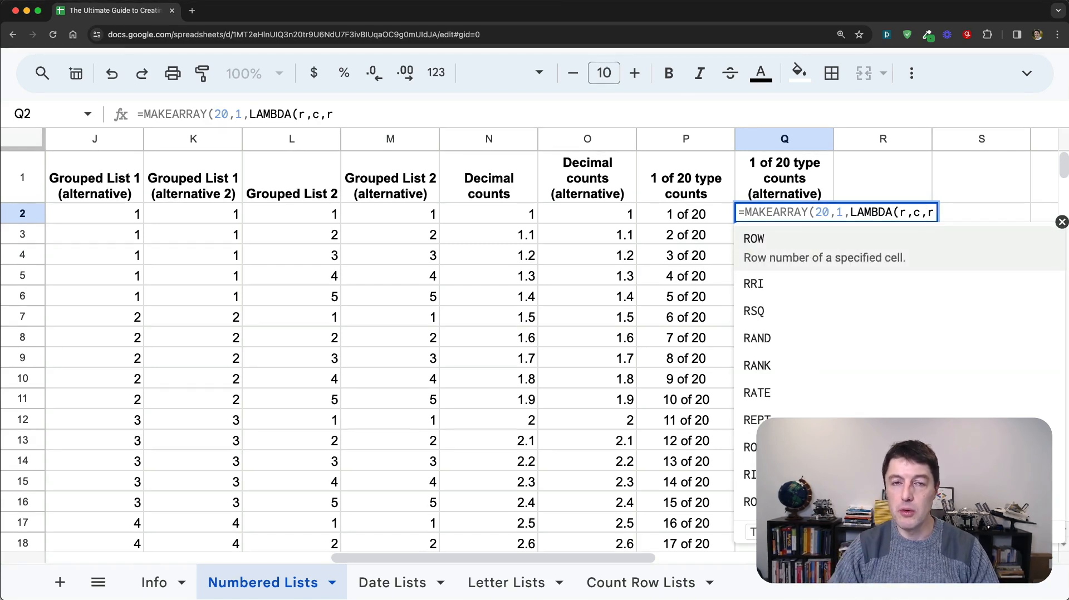
pyautogui.write('&')
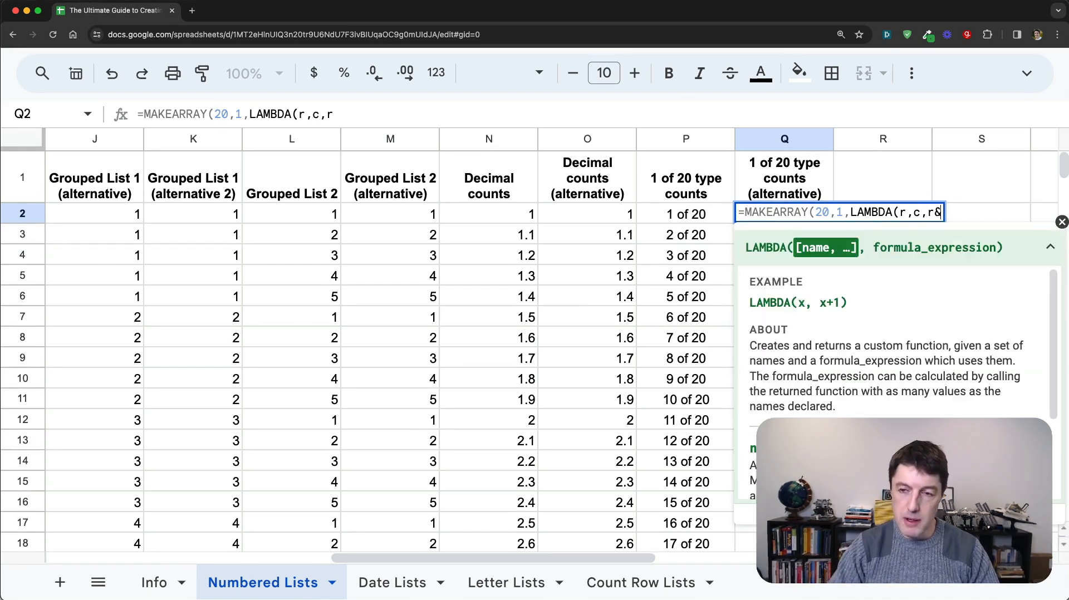
pyautogui.write('" of 20"))')
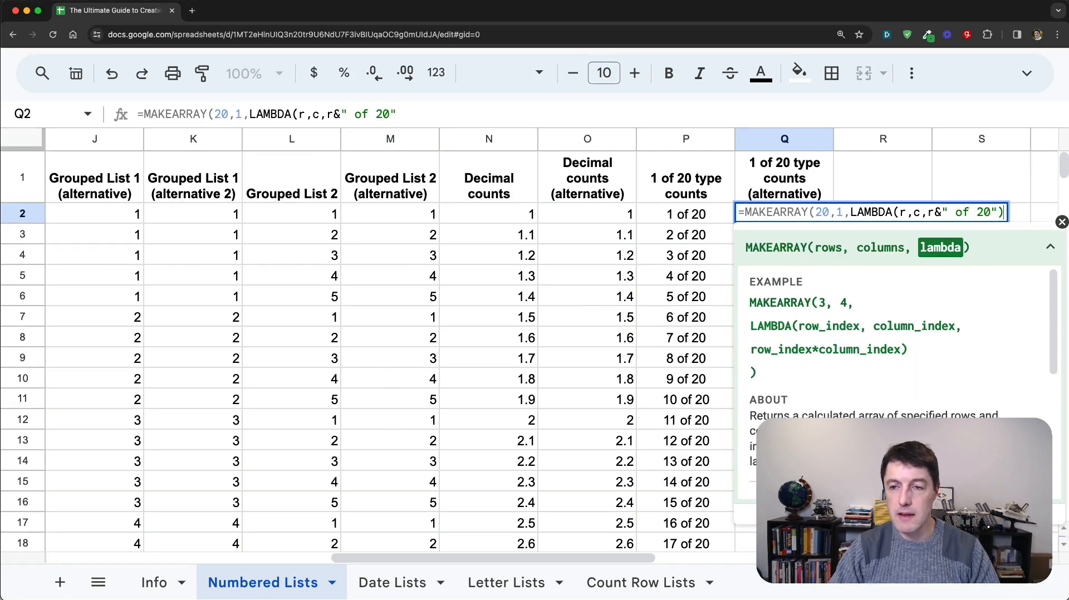
pyautogui.press('Return')
pyautogui.press('Up')
pyautogui.scroll(-5, 814, 319)
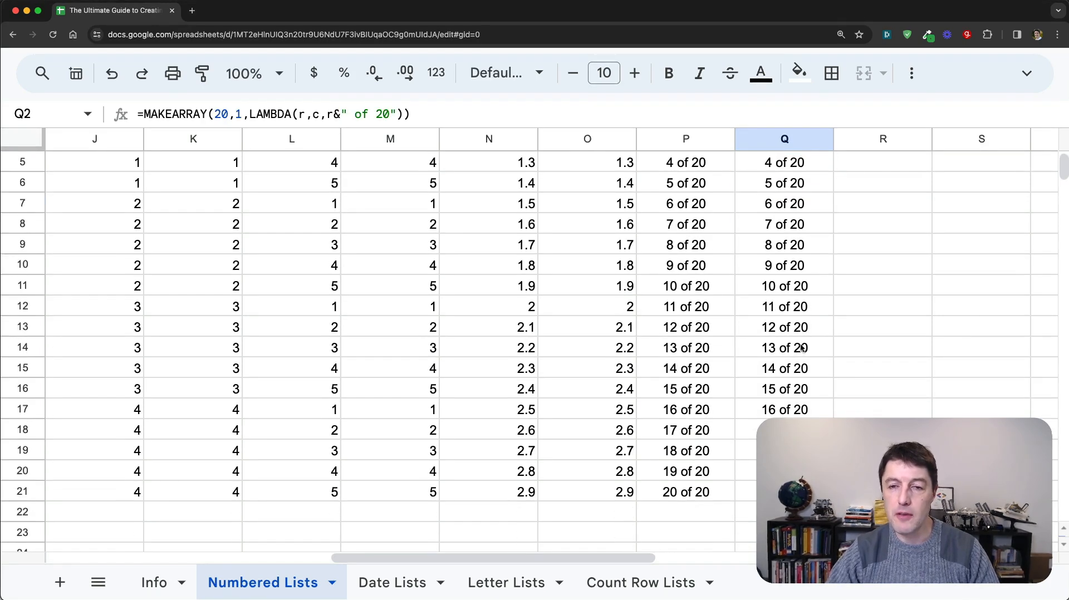
pyautogui.scroll(5, 794, 319)
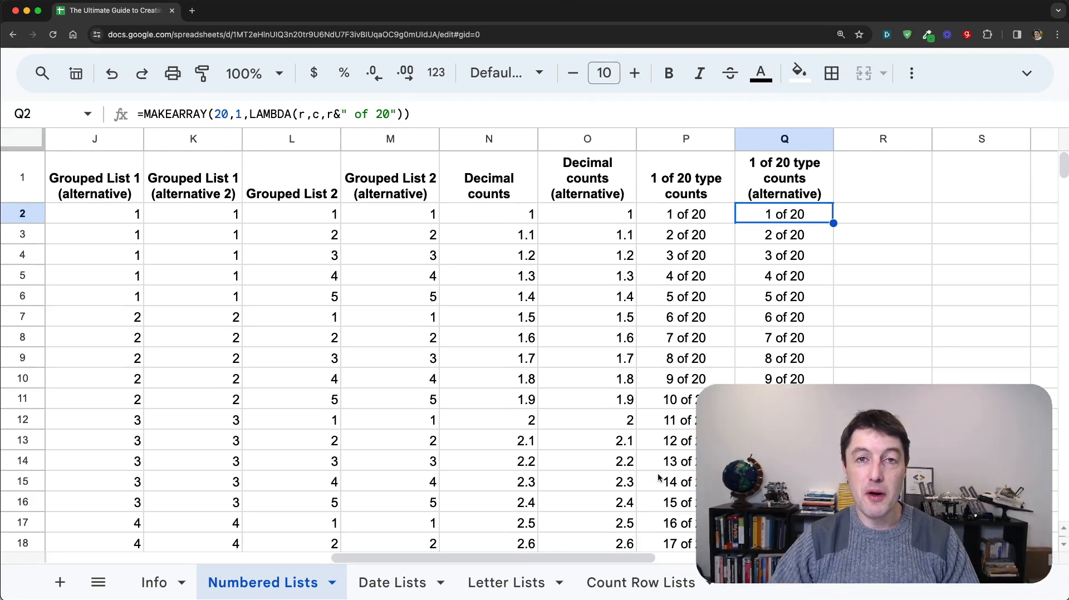
# On the Date Lists sheet, begin the formula =SEQUENCE(12,1,TODAY() in A2 under Date counts - daily.
pyautogui.click(394, 583)
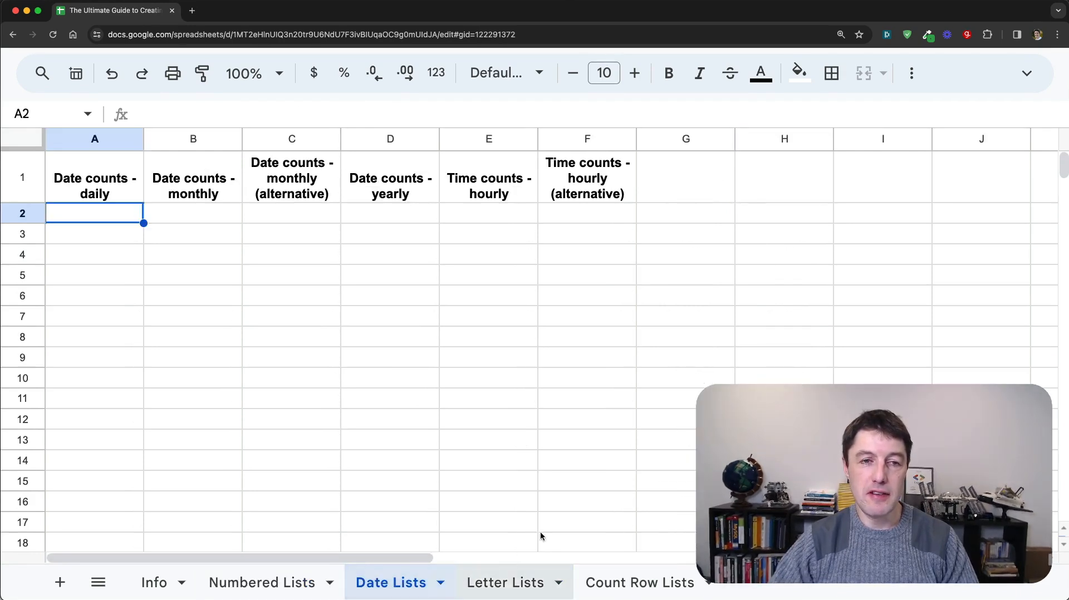
pyautogui.write('=seq')
pyautogui.press('Tab')
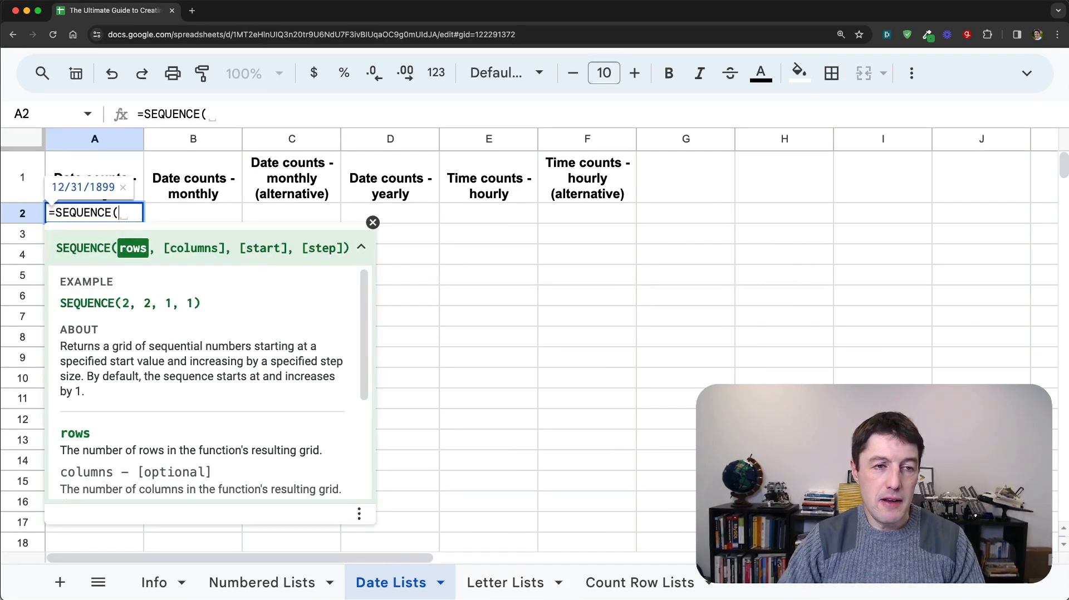
pyautogui.write('12')
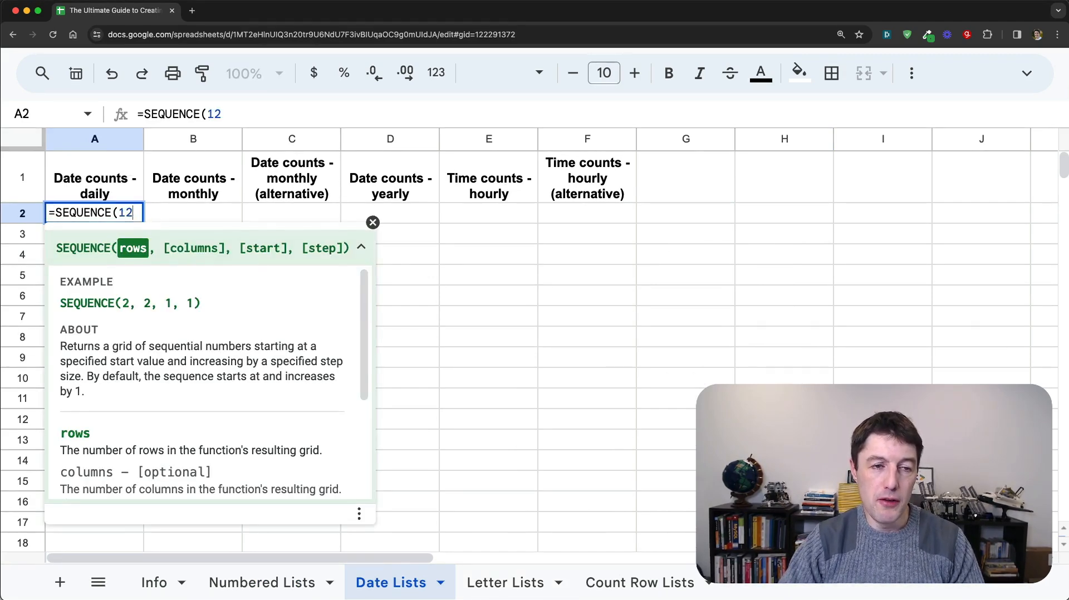
pyautogui.write(',1,')
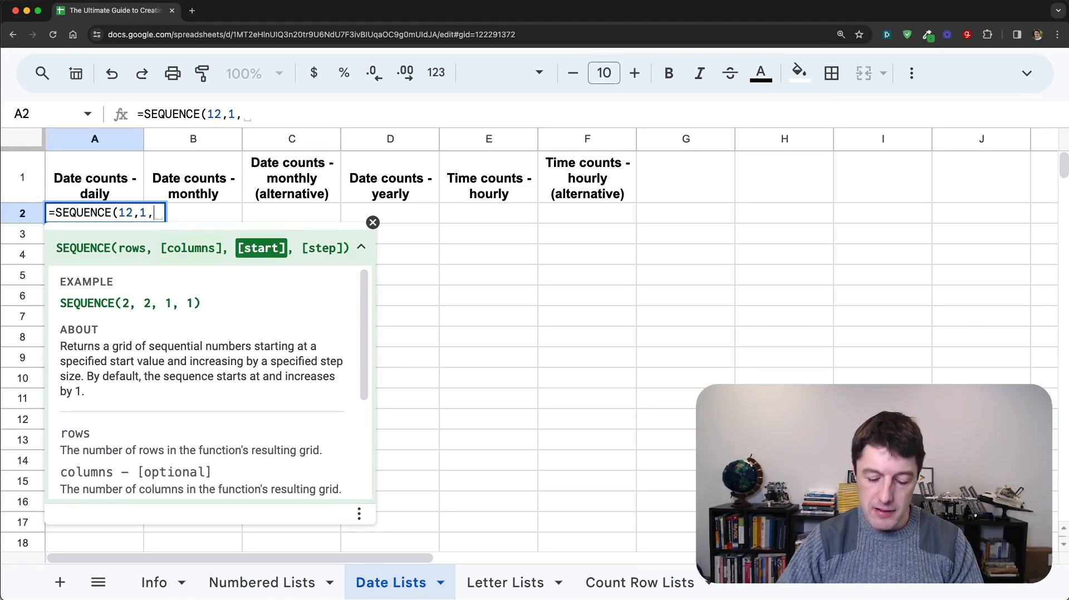
pyautogui.press('BackSpace')
pyautogui.write('TODAY')
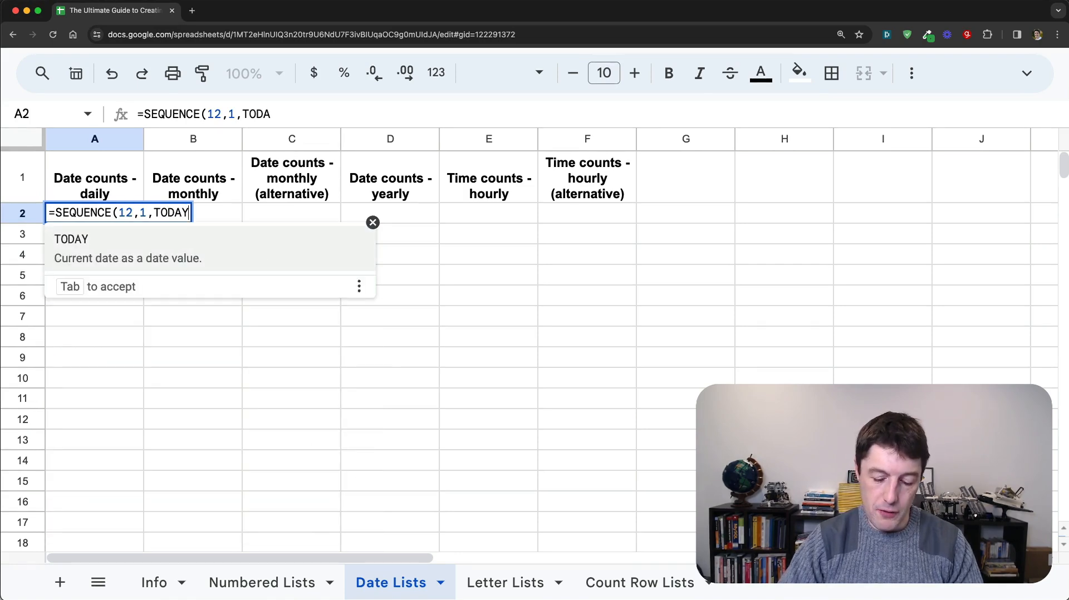
pyautogui.write('()')
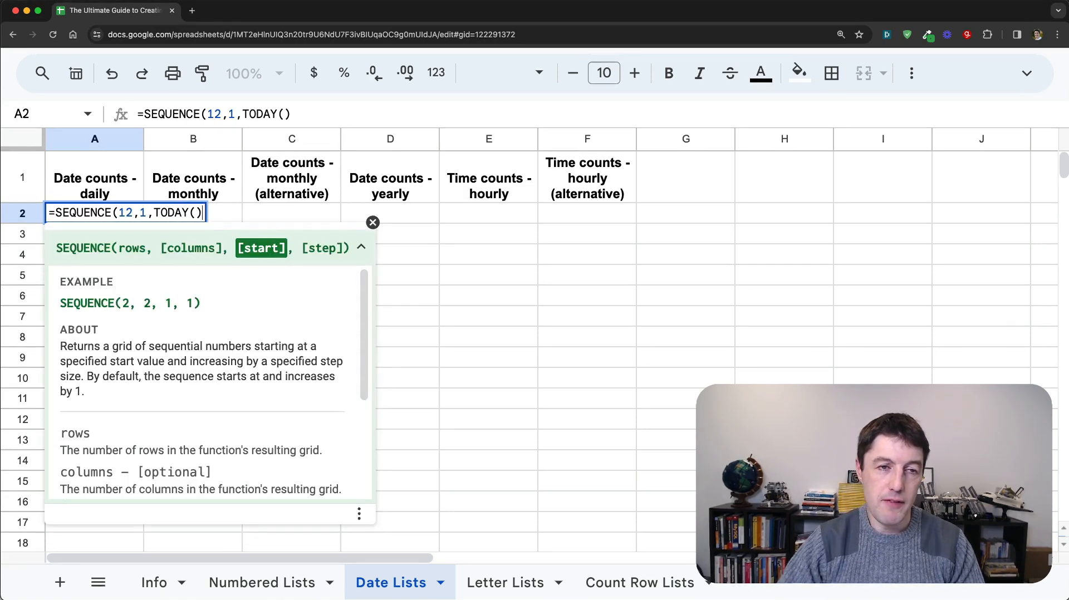
# Cut the A2 formula down to =TODAY() and check the date it returns.
pyautogui.moveTo(243, 114); pyautogui.dragTo(192, 114)
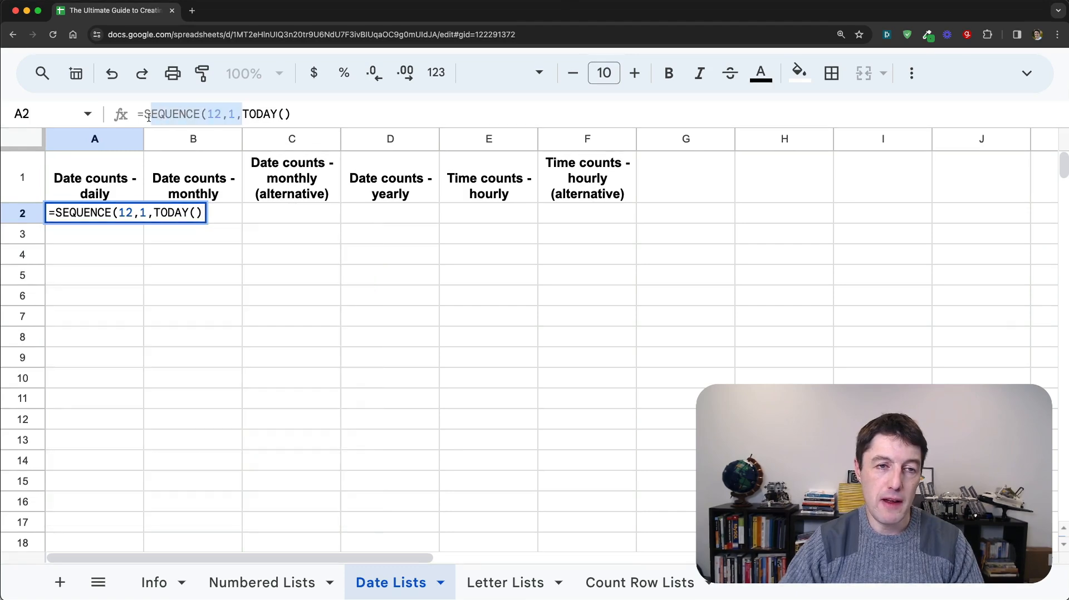
pyautogui.press('BackSpace')
pyautogui.press('Return')
pyautogui.press('Up')
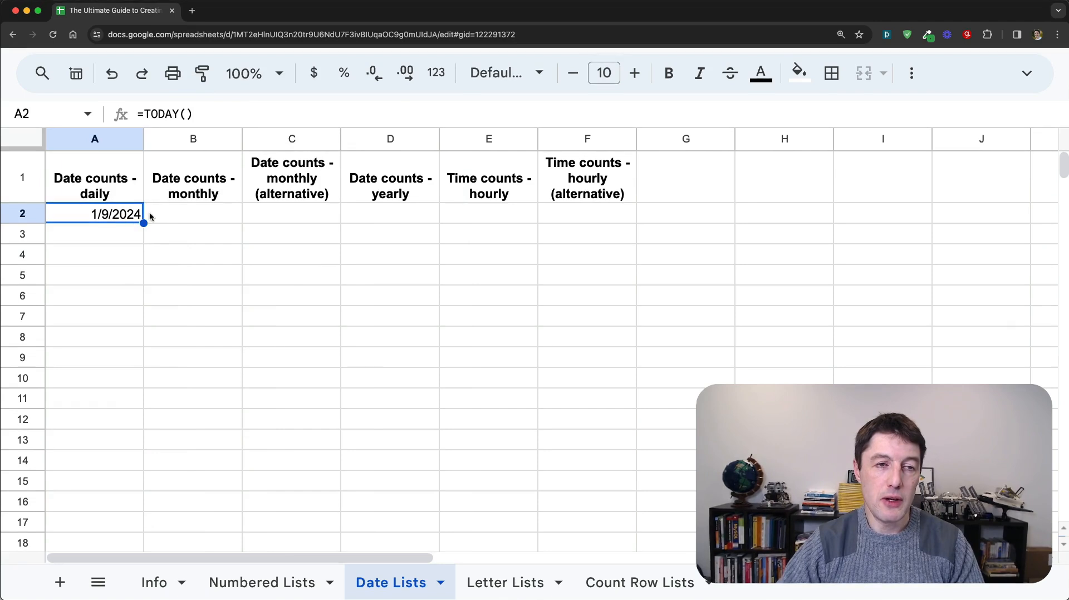
pyautogui.doubleClick(120, 220)
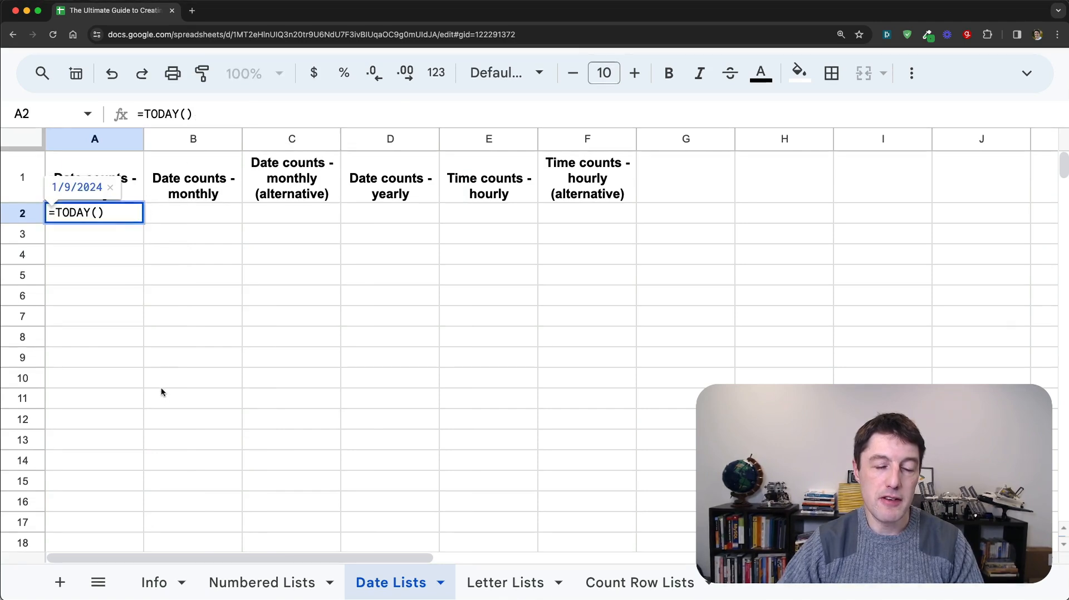
pyautogui.press('Escape')
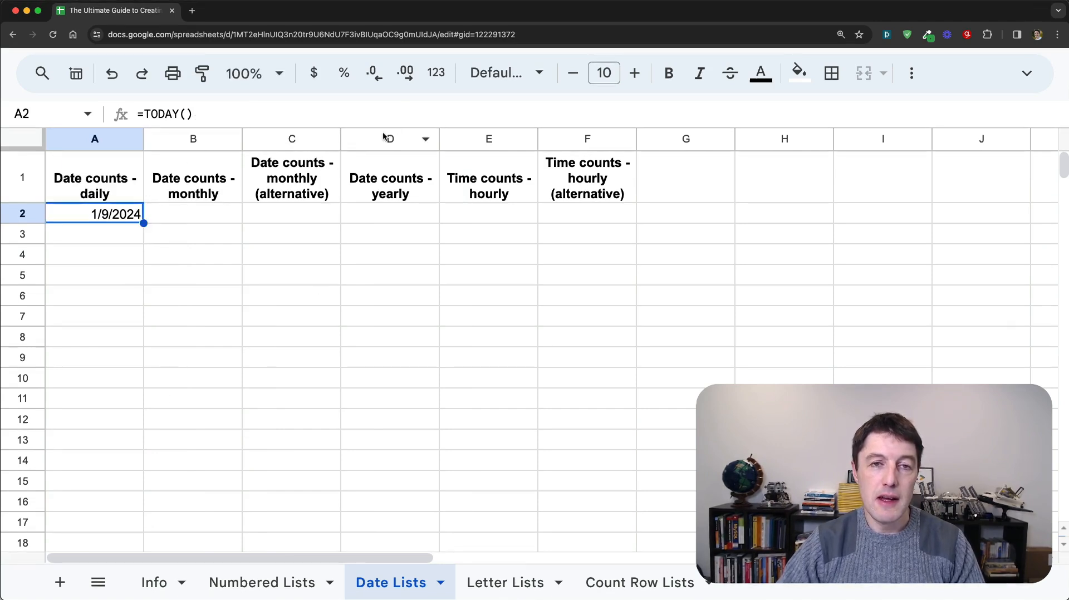
# Format A2 as a Number and remove both decimal places to expose the date's underlying serial number.
pyautogui.click(431, 78)
pyautogui.scroll(3, 541, 229)
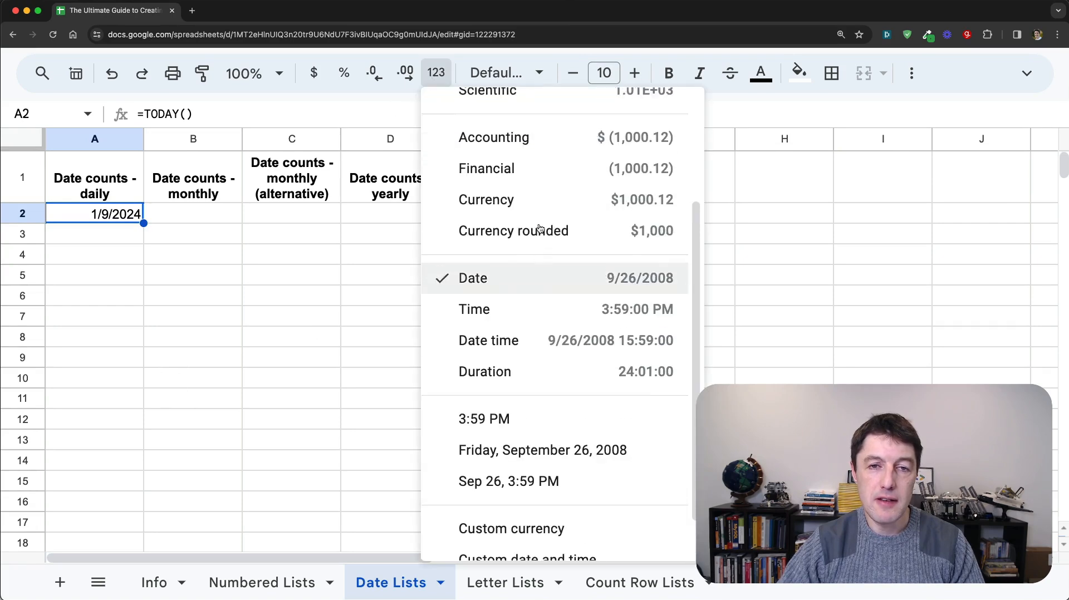
pyautogui.scroll(3, 557, 184)
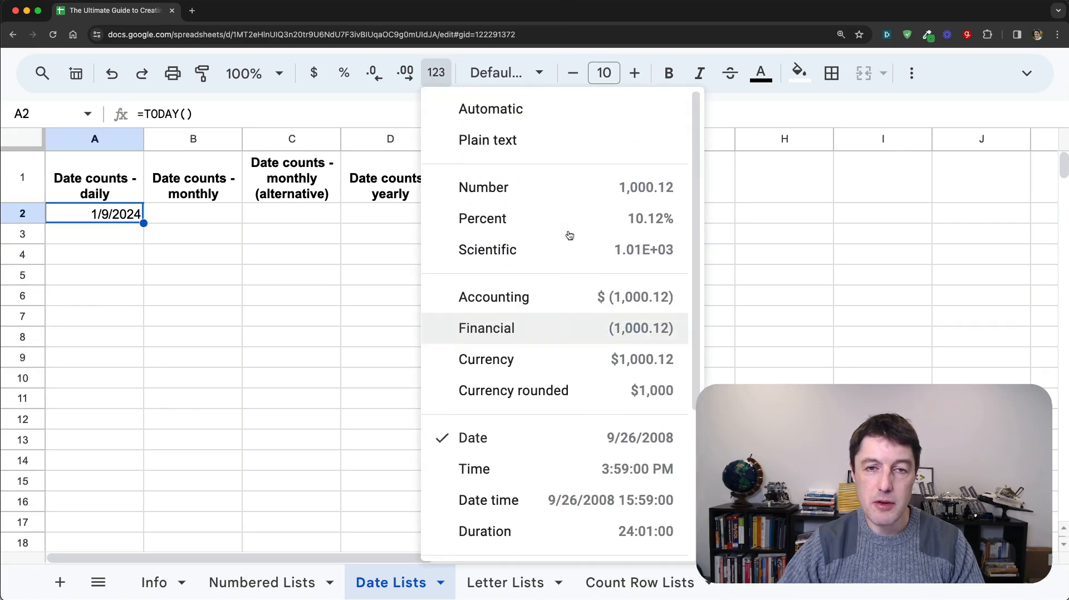
pyautogui.click(563, 187)
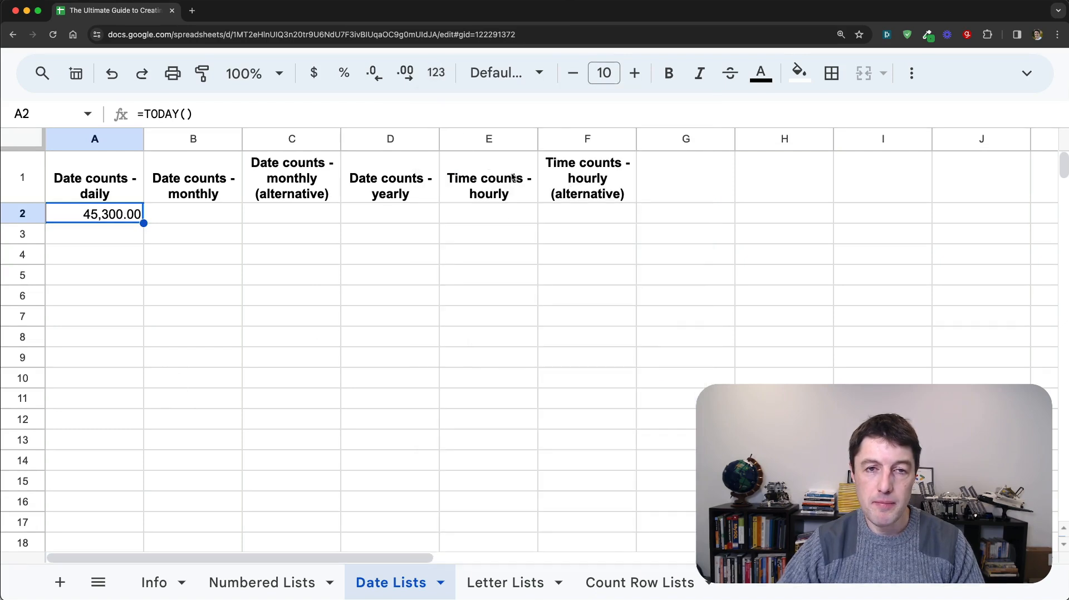
pyautogui.click(380, 73)
pyautogui.click(379, 72)
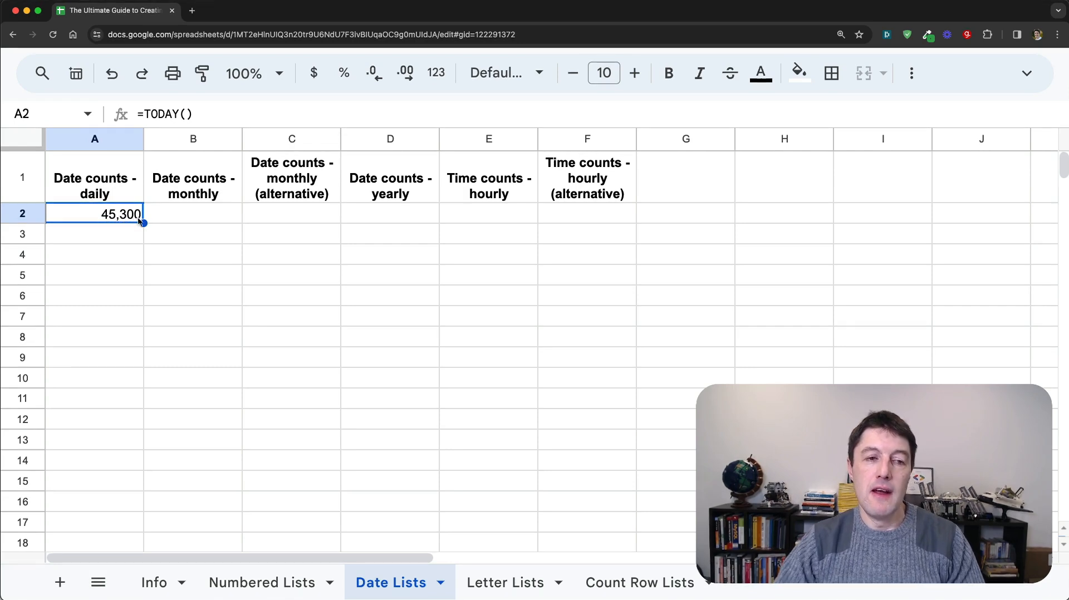
# Enter =A2+1 in A3 and copy A2's whole-number format onto it.
pyautogui.press('Down')
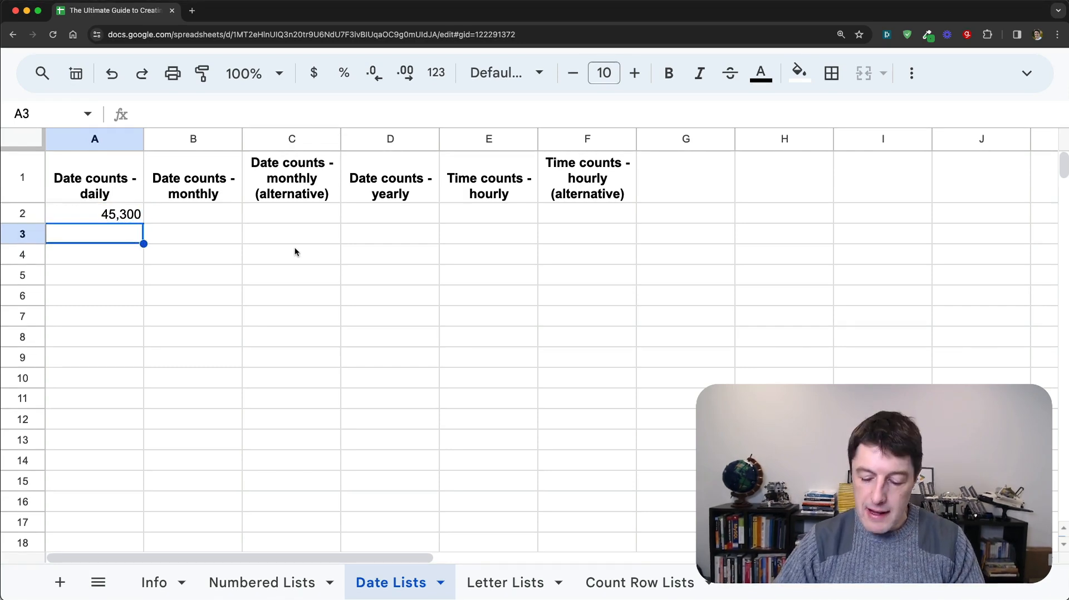
pyautogui.write('=')
pyautogui.press('Up')
pyautogui.write('+1')
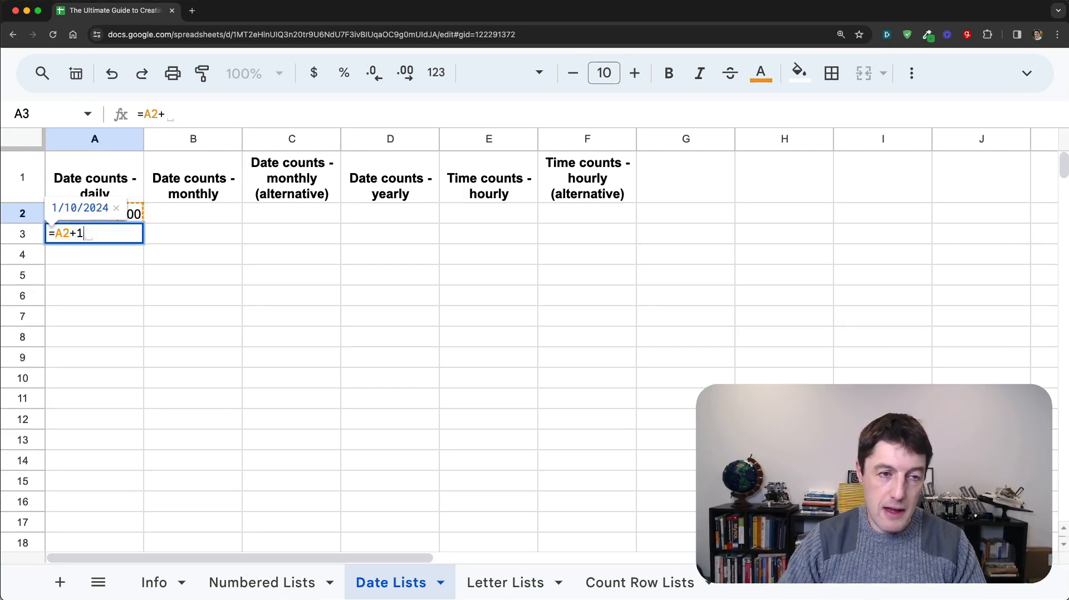
pyautogui.press('Return')
pyautogui.press('Up')
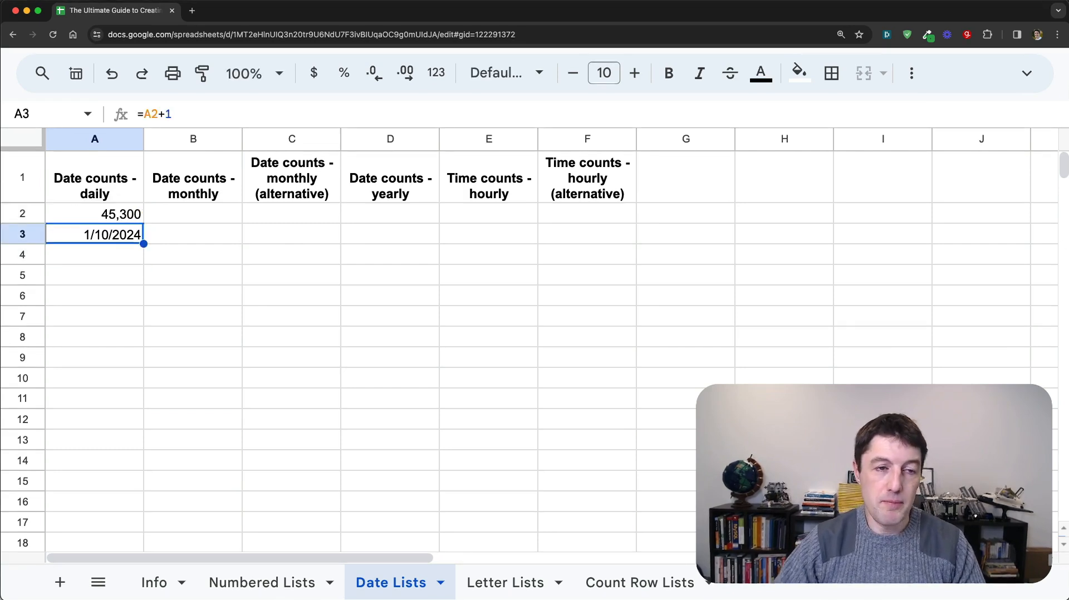
pyautogui.click(132, 218)
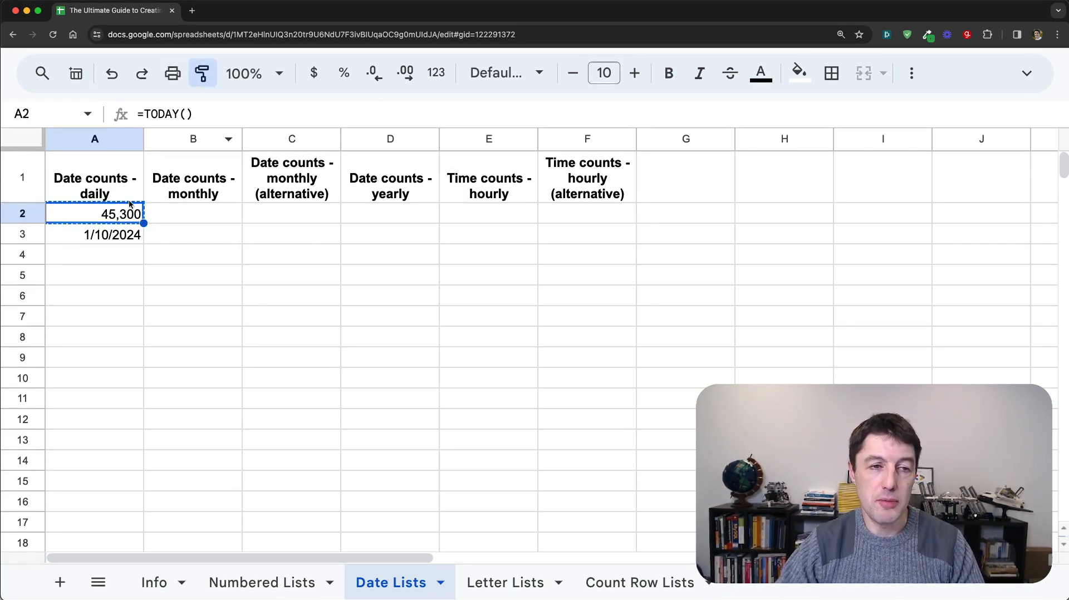
pyautogui.click(129, 233)
# Format A2:A3 as Date and check the formulas in both cells.
pyautogui.moveTo(124, 214); pyautogui.dragTo(125, 233)
pyautogui.click(435, 72)
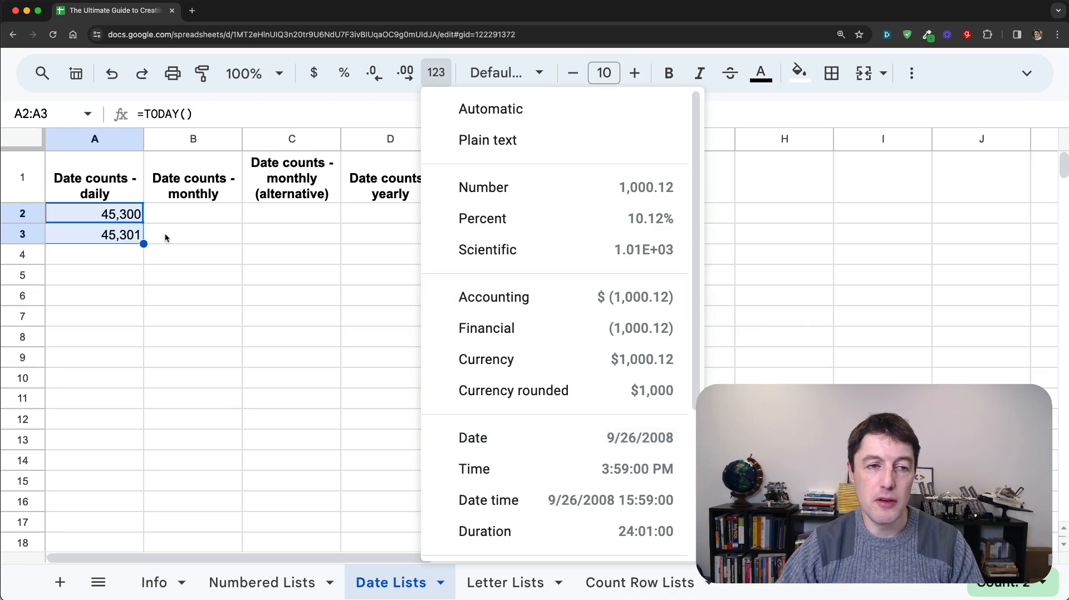
pyautogui.click(584, 439)
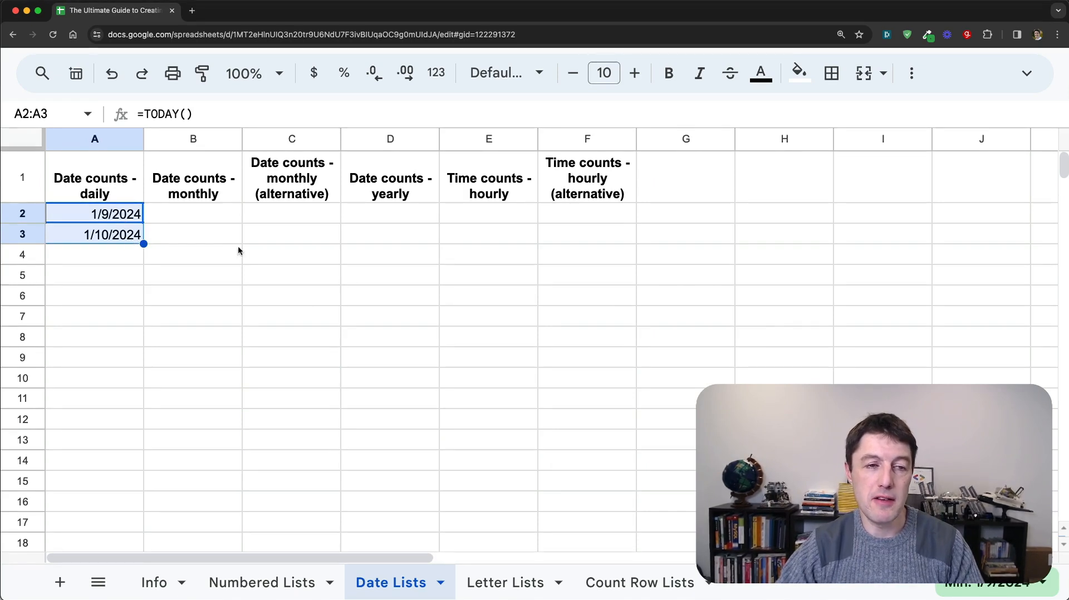
pyautogui.press('Up')
pyautogui.press('Down')
pyautogui.press('Down')
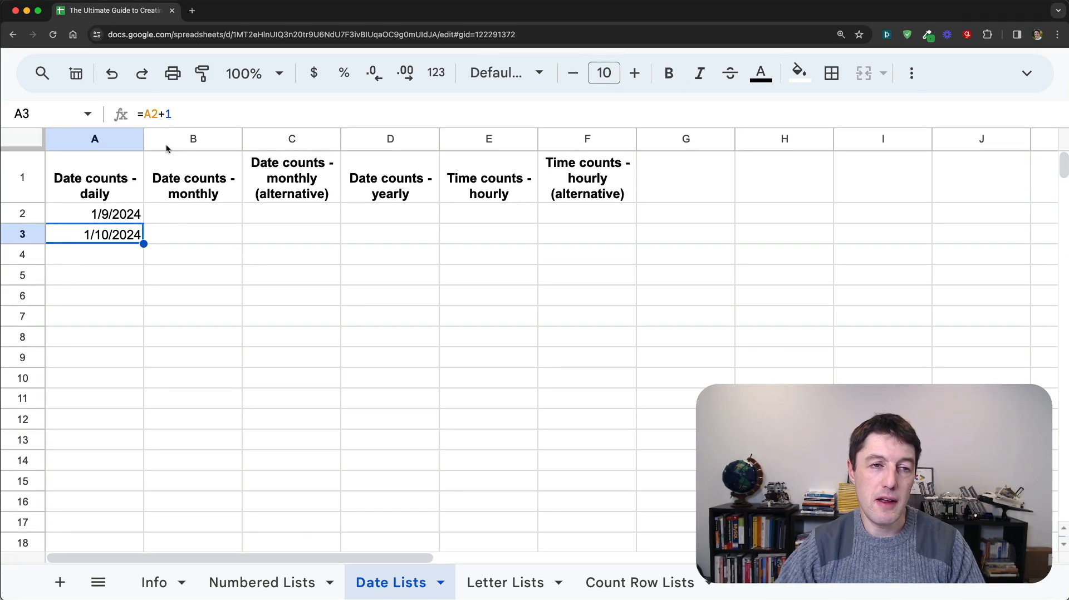
# Clear the date and the +1 formula from cells A2:A3 in the daily date counts column.
pyautogui.press('Return')
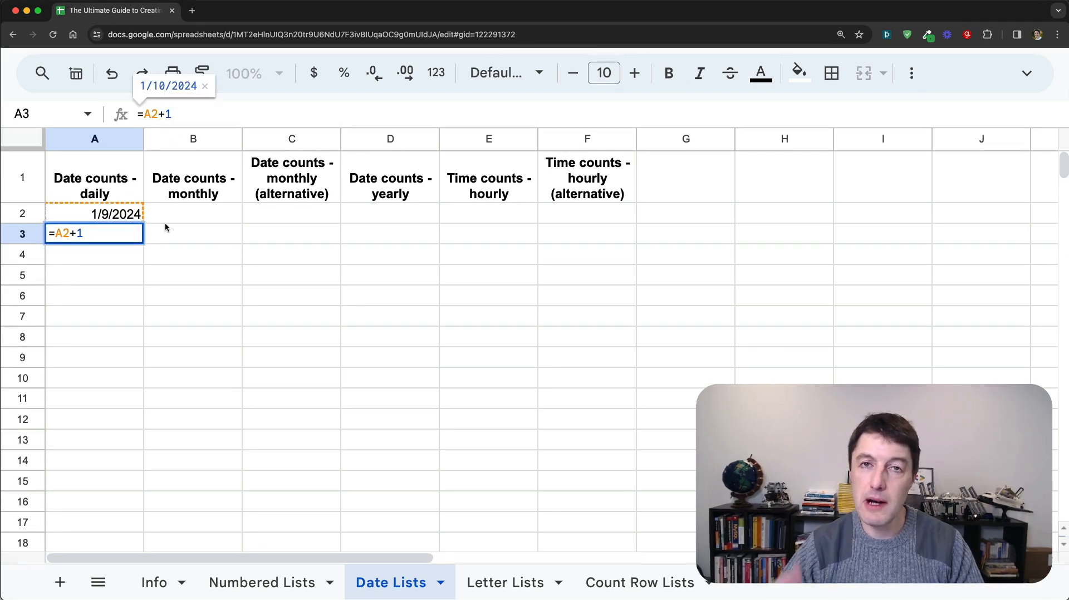
pyautogui.press('Escape')
pyautogui.hotkey('shift', 'Up')
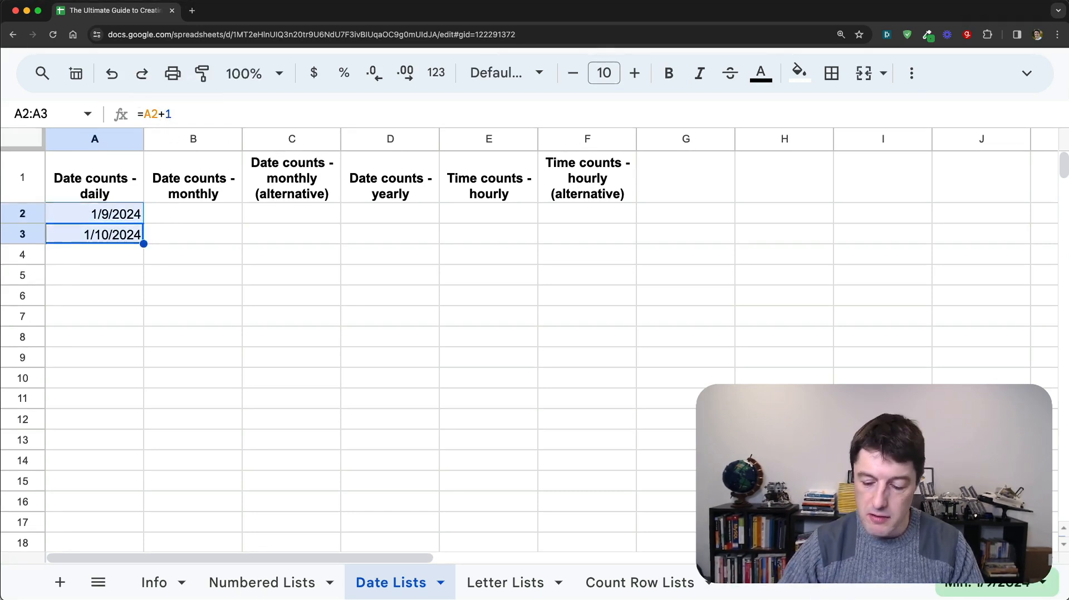
pyautogui.press('Delete')
pyautogui.press('Up')
pyautogui.press('Down')
pyautogui.press('Up')
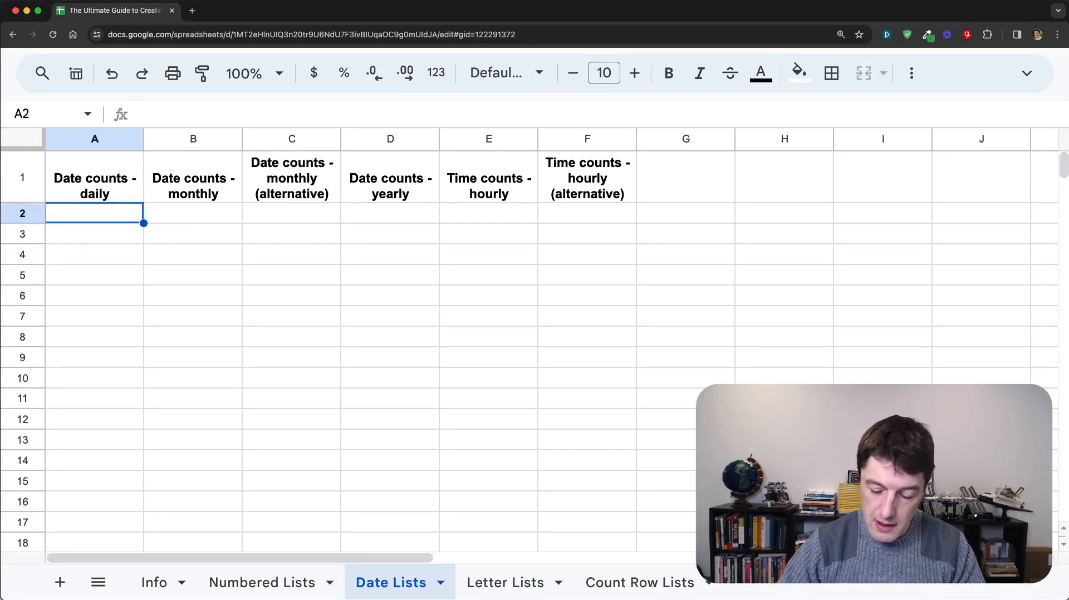
# Enter =SEQUENCE(12,1,TODAY()) in A2 to generate a list of 12 daily dates starting from today.
pyautogui.write('=se')
pyautogui.press('Tab')
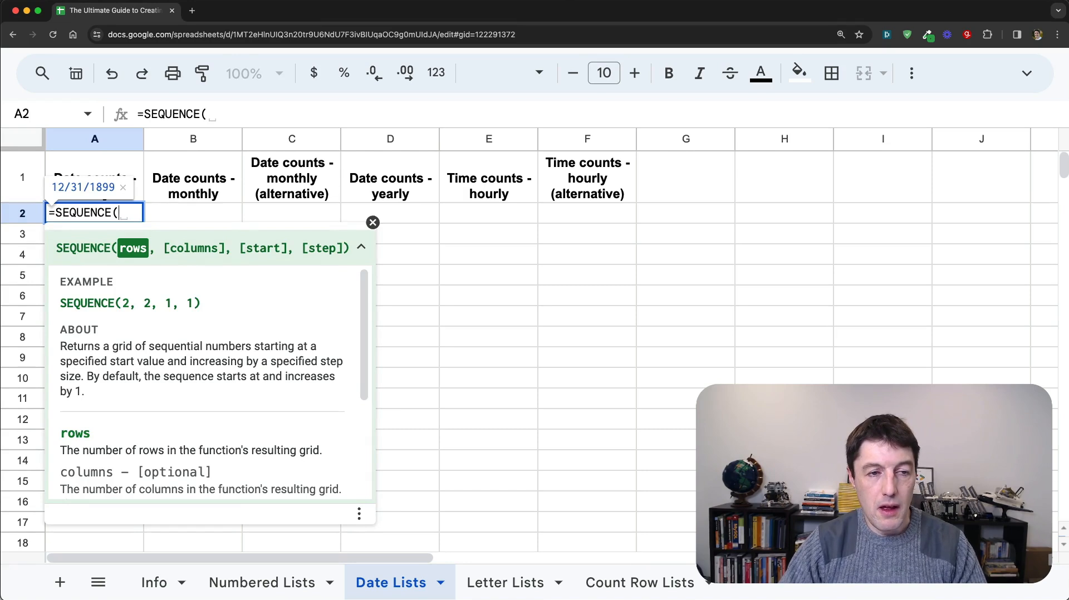
pyautogui.write('12,1,')
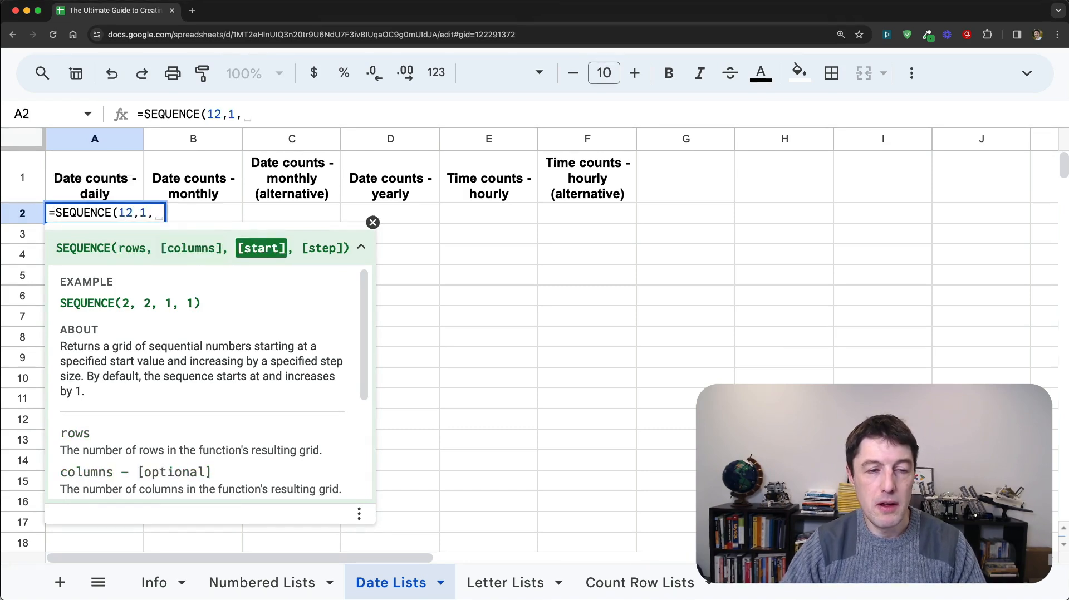
pyautogui.write('TODA')
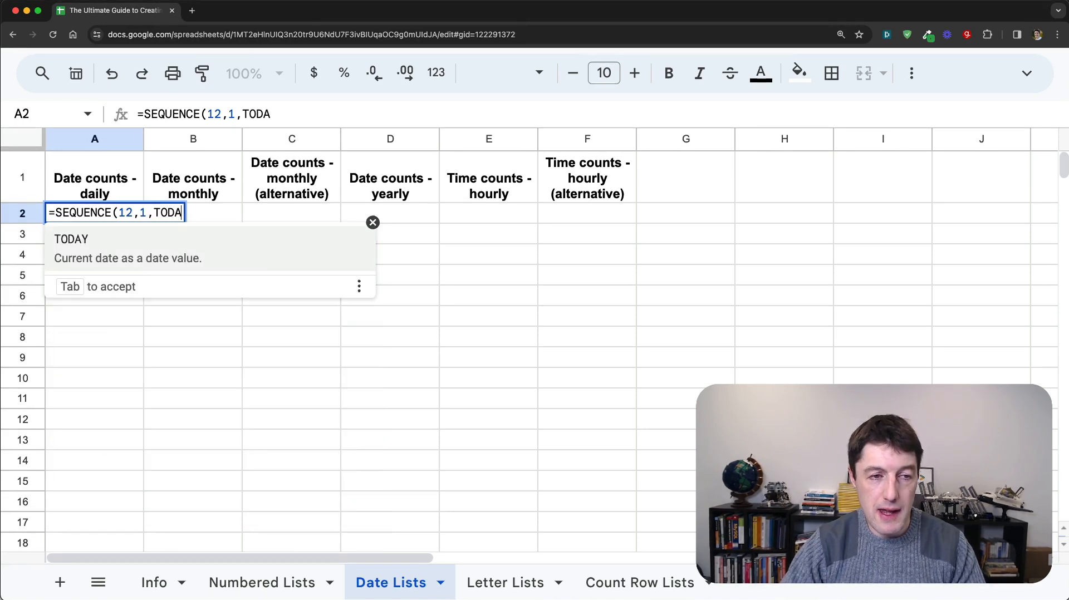
pyautogui.press('Tab')
pyautogui.write(')')
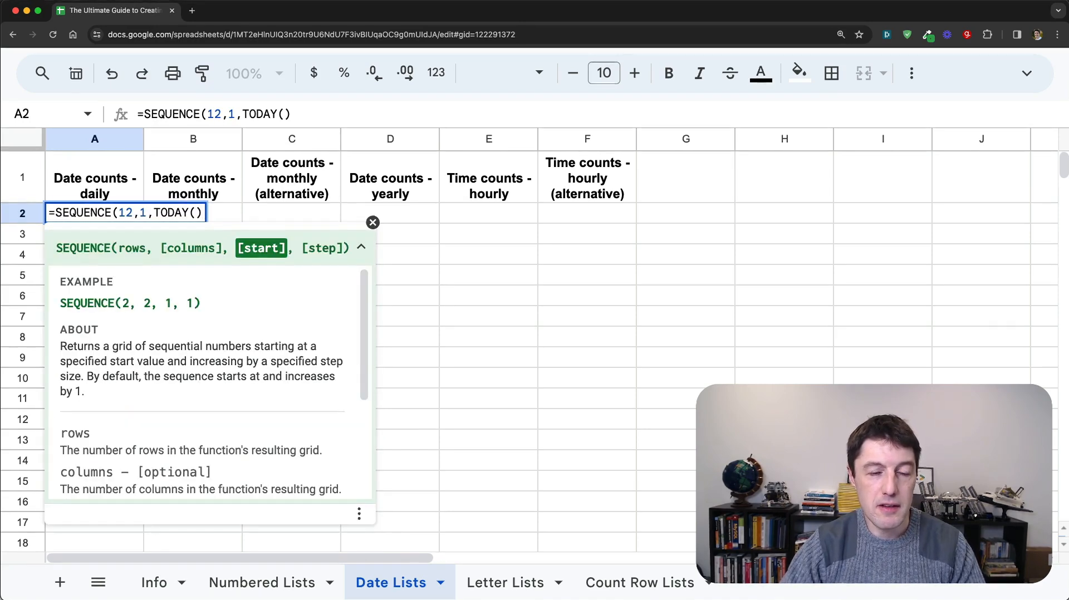
pyautogui.write(',1')
pyautogui.press('BackSpace')
pyautogui.press('BackSpace')
pyautogui.write(')')
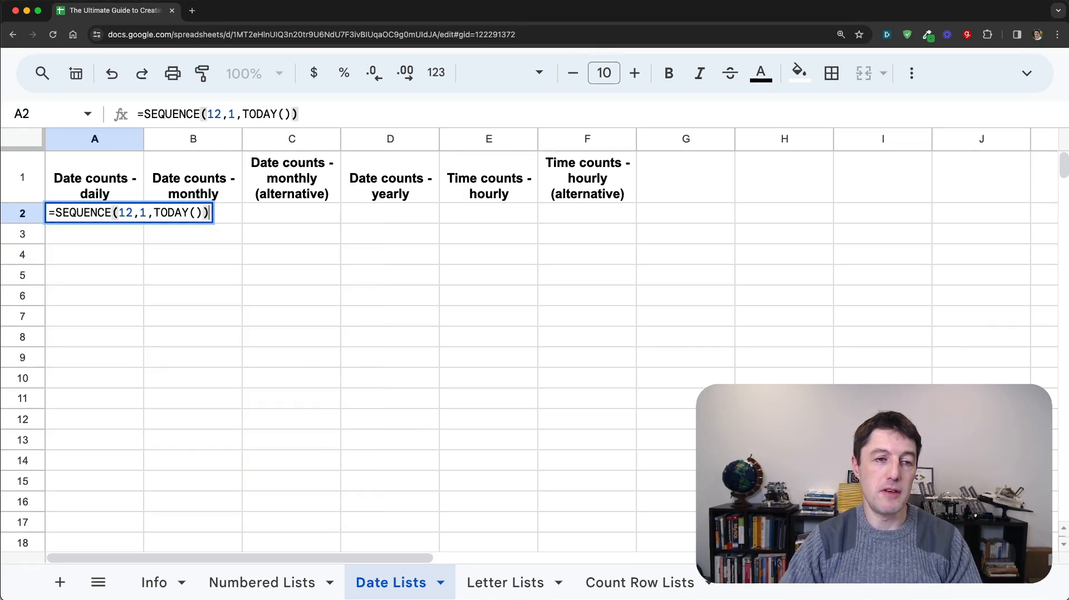
pyautogui.press('Return')
# Review the generated daily dates down column A and check which cell holds the formula.
pyautogui.click(95, 213)
pyautogui.press('Down')
pyautogui.press('Down')
pyautogui.press('Down')
pyautogui.press('Down')
pyautogui.press('Down')
pyautogui.press('Down')
pyautogui.press('Down')
pyautogui.press('Down')
pyautogui.press('Down')
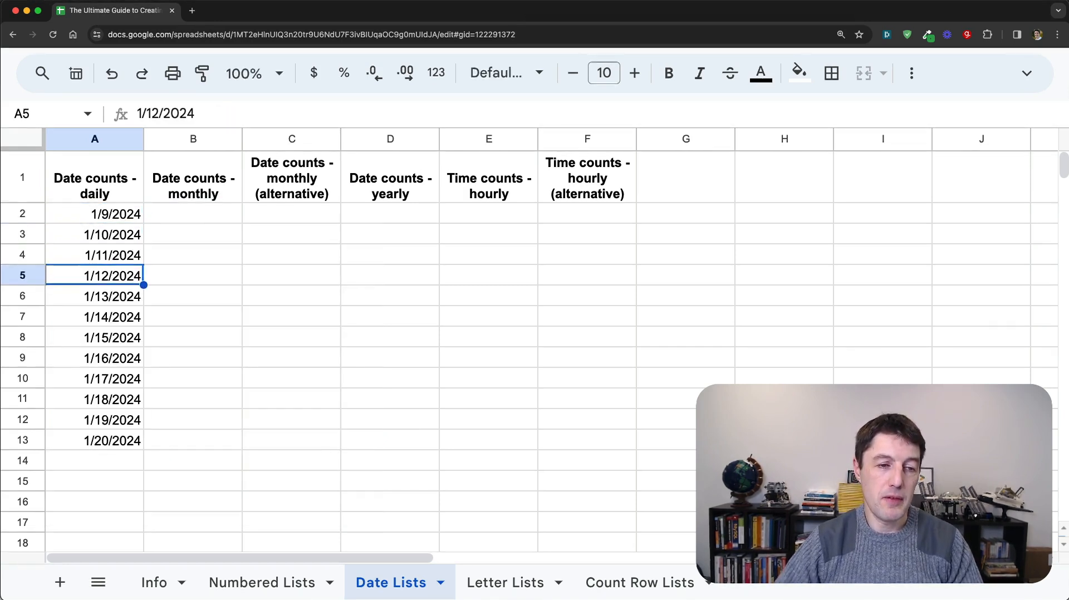
pyautogui.press('Up')
pyautogui.press('Up')
pyautogui.press('Down')
pyautogui.press('Down')
pyautogui.press('Down')
pyautogui.press('Down')
pyautogui.press('Up')
pyautogui.press('Up')
pyautogui.press('Up')
pyautogui.press('Up')
pyautogui.press('Up')
pyautogui.press('Up')
pyautogui.press('Up')
pyautogui.press('Up')
pyautogui.press('Up')
pyautogui.press('Up')
pyautogui.press('Up')
pyautogui.press('Up')
pyautogui.press('Down')
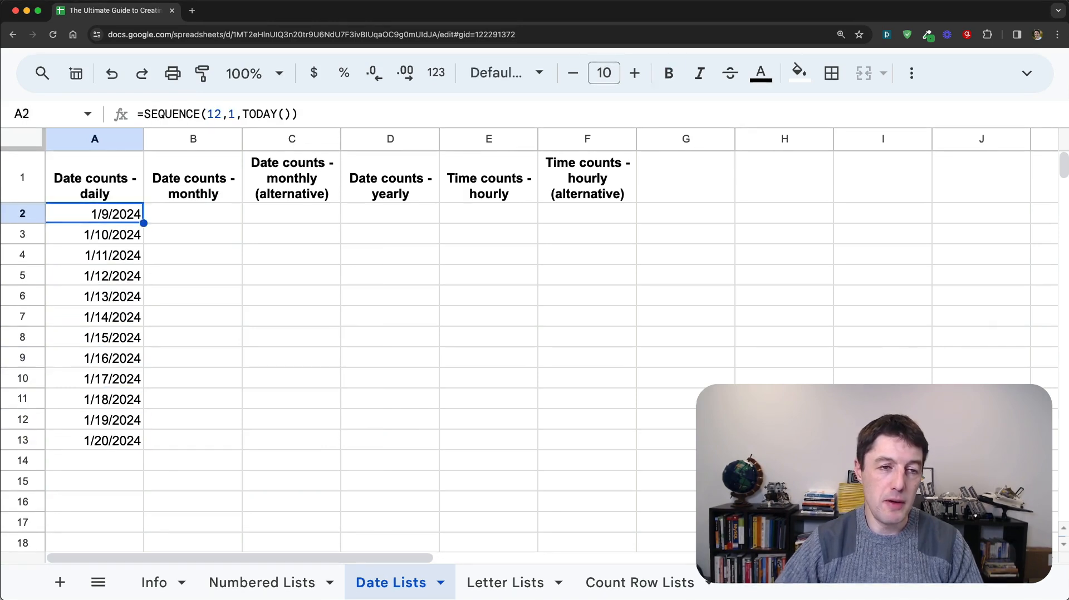
# Set the number of rows in A2's SEQUENCE formula to 120.
pyautogui.click(221, 114)
pyautogui.write('0')
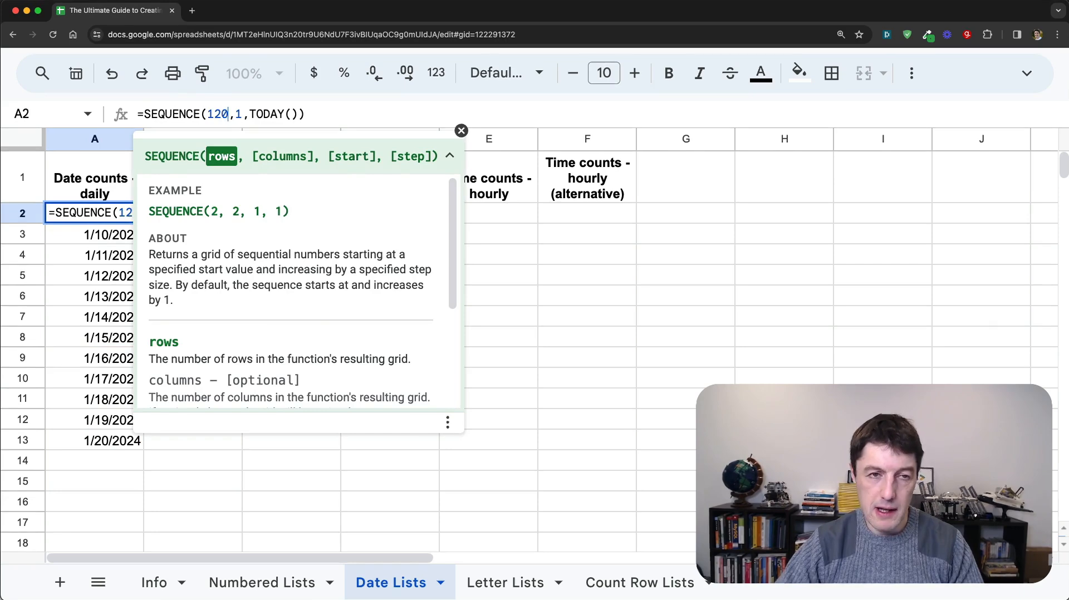
pyautogui.press('Return')
pyautogui.press('Up')
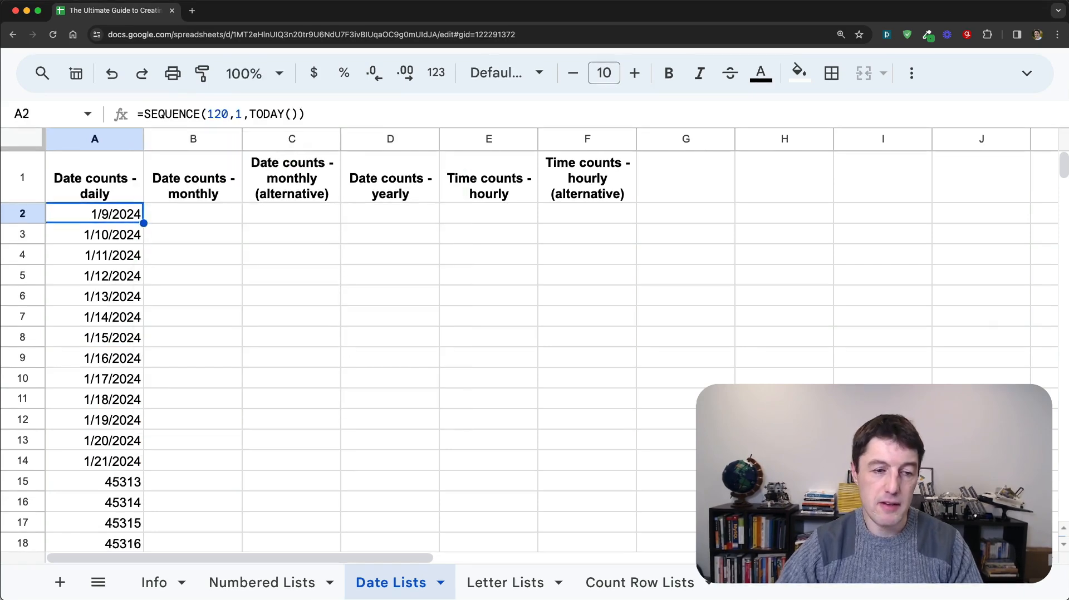
# Shift the start date in A2's formula back ten days by using TODAY()-10.
pyautogui.click(302, 113)
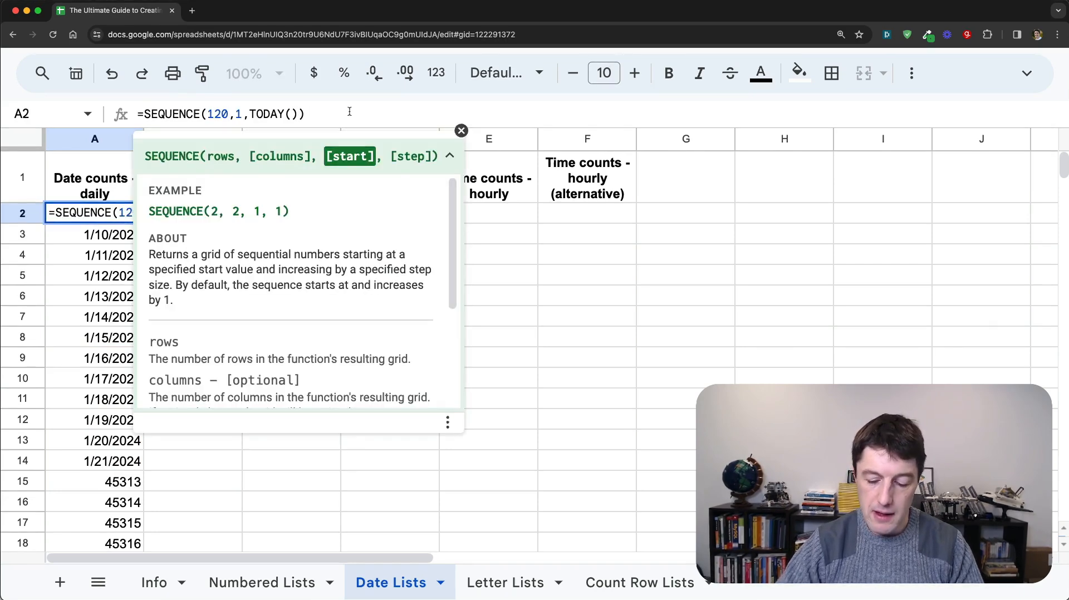
pyautogui.write('-10')
pyautogui.press('Return')
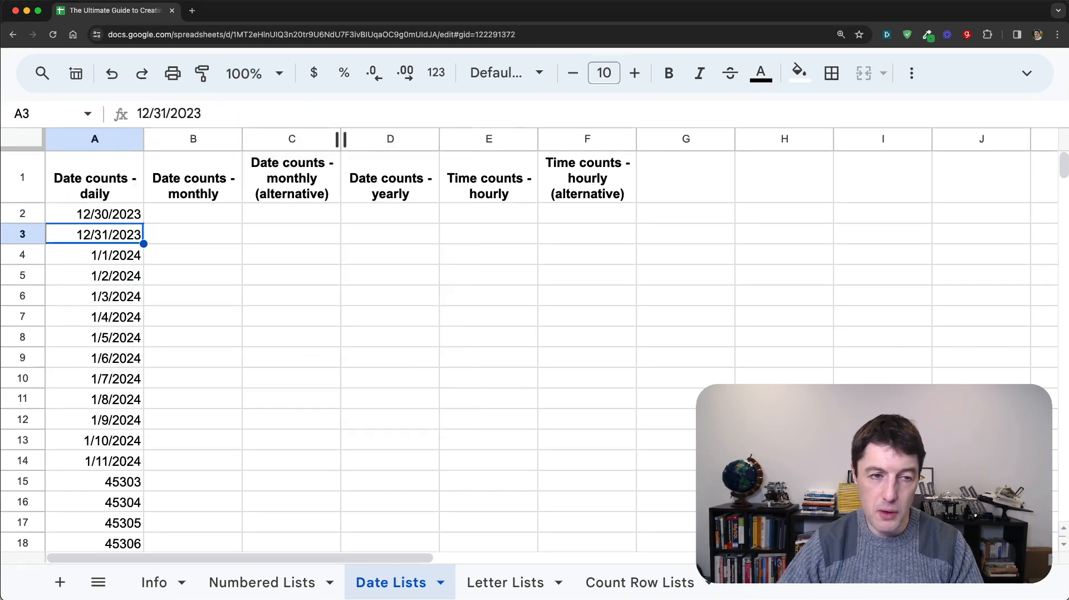
pyautogui.press('Up')
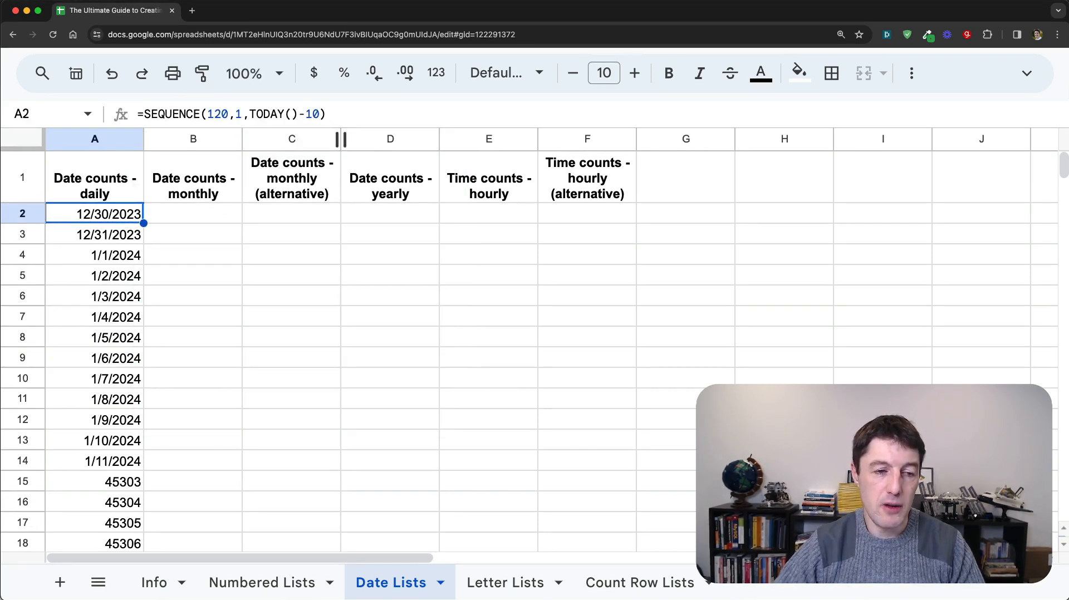
# Apply the Date number format to the whole generated list in A2:A121.
pyautogui.moveTo(116, 461); pyautogui.dragTo(123, 496)
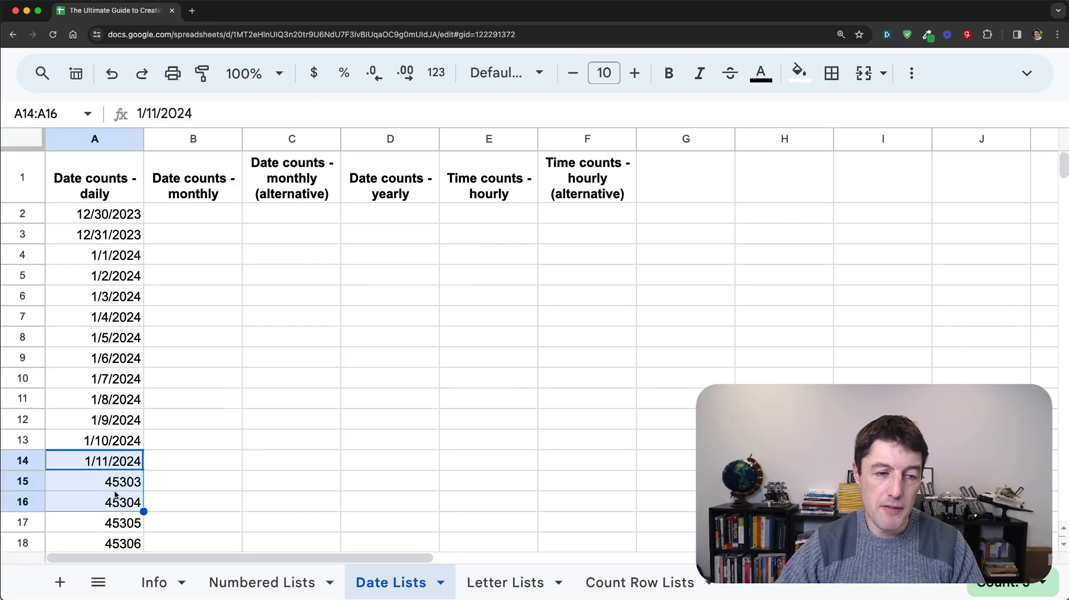
pyautogui.scroll(-1, 126, 496)
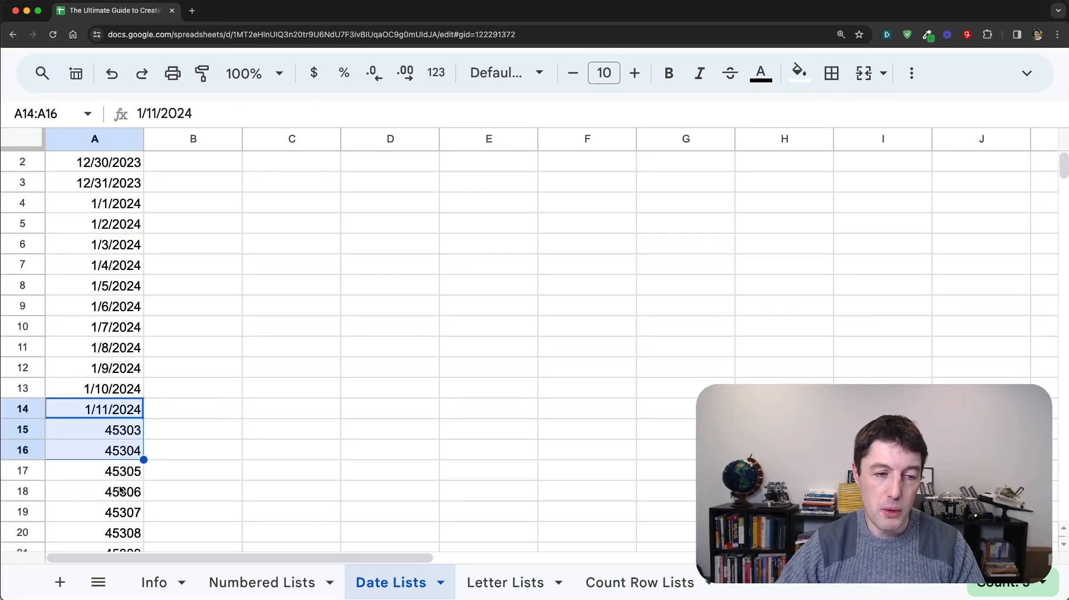
pyautogui.click(118, 428)
pyautogui.press('super+Down')
pyautogui.press('Up')
pyautogui.press('super+Up')
pyautogui.press('Down')
pyautogui.press('super+shift+Down')
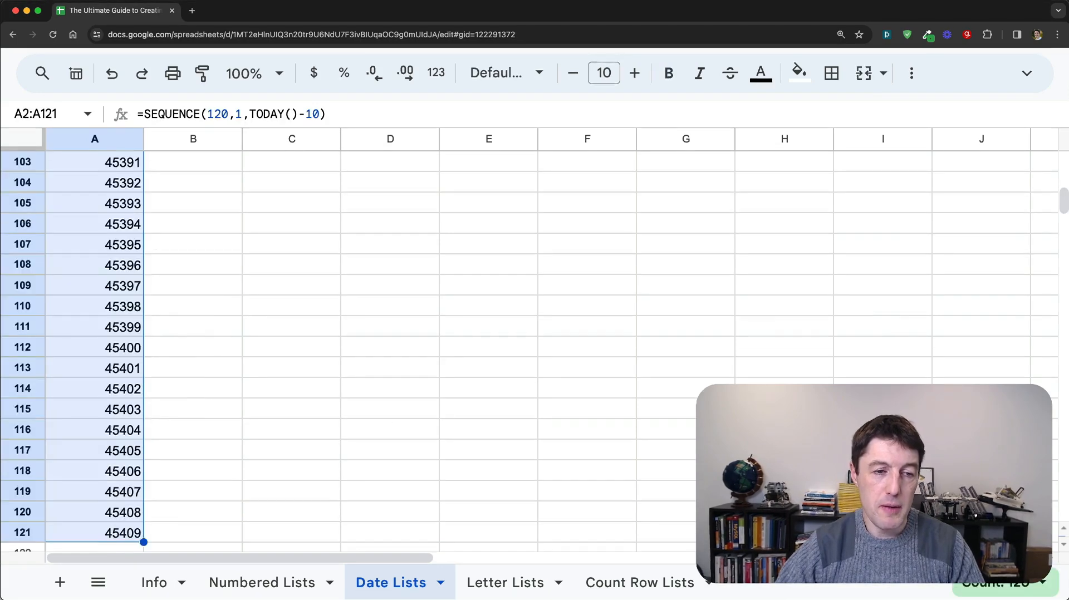
pyautogui.click(448, 81)
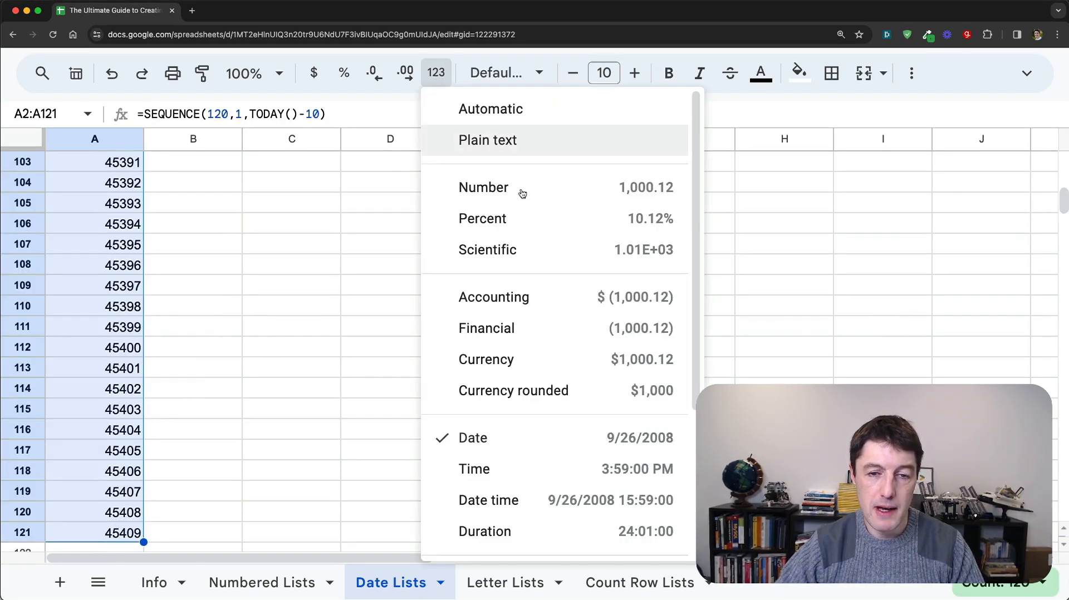
pyautogui.click(654, 438)
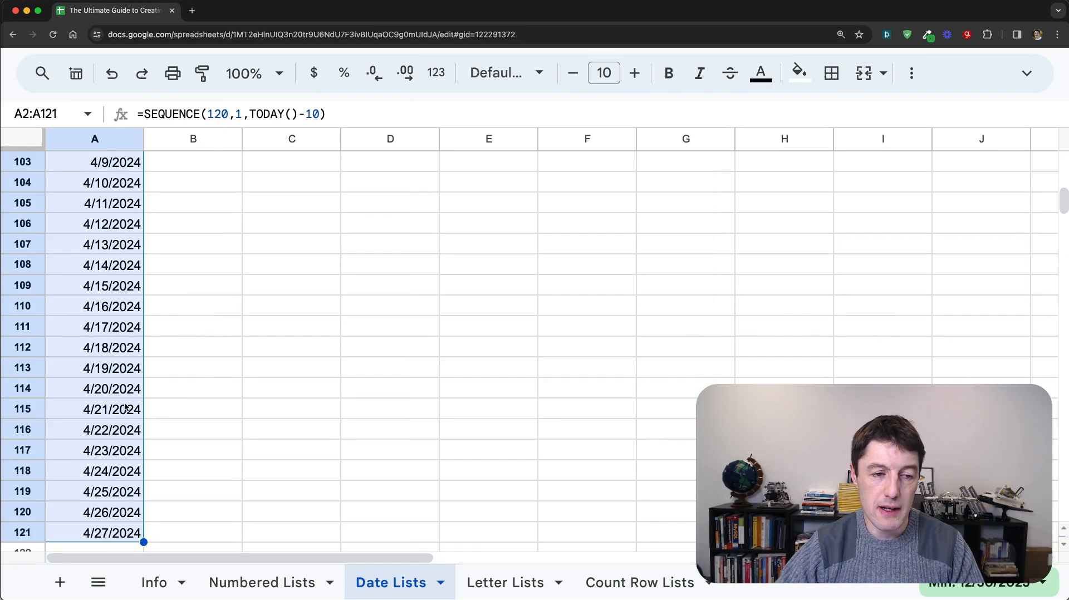
# Restore the formula in A2 to =SEQUENCE(12,1,TODAY()), removing the ten-day offset and returning to 12 rows.
pyautogui.scroll(5, 123, 402)
pyautogui.press('super+Up')
pyautogui.press('Down')
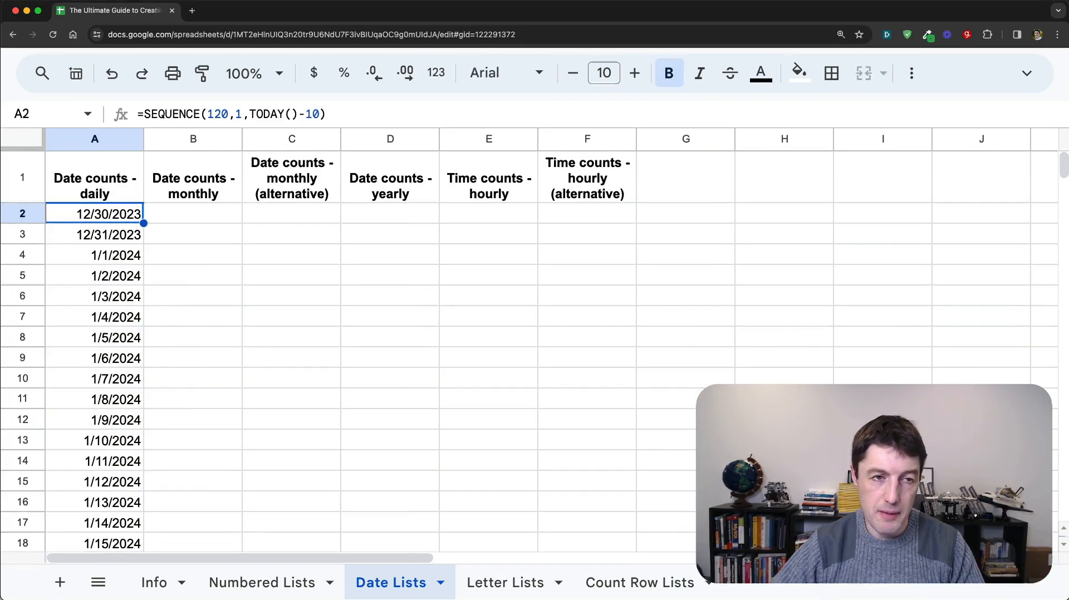
pyautogui.click(318, 115)
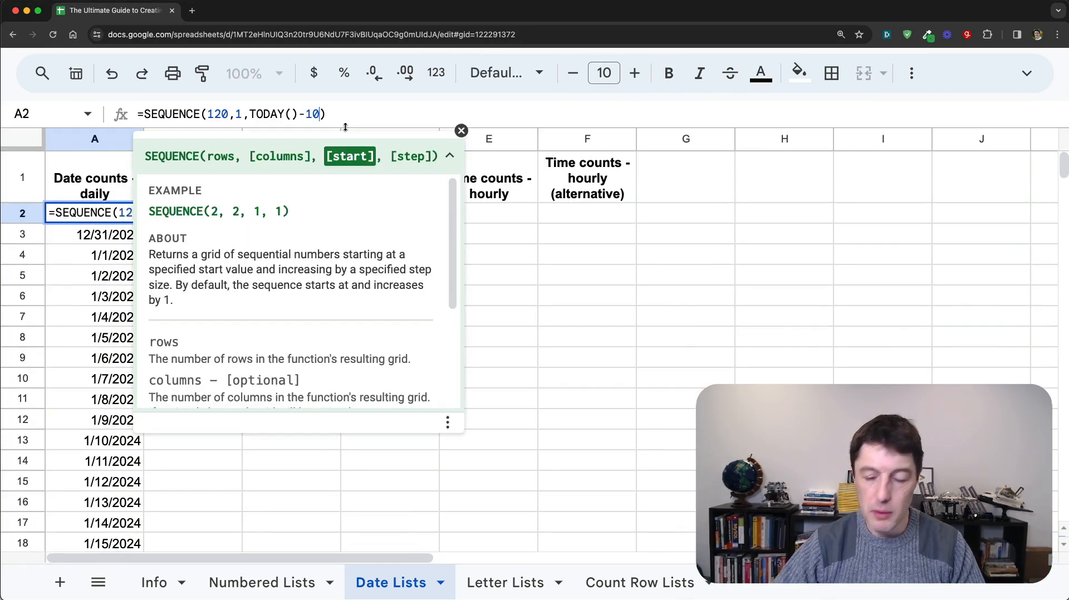
pyautogui.press('Left')
pyautogui.press('Left')
pyautogui.press('Left')
pyautogui.press('Left')
pyautogui.press('Left')
pyautogui.press('Left')
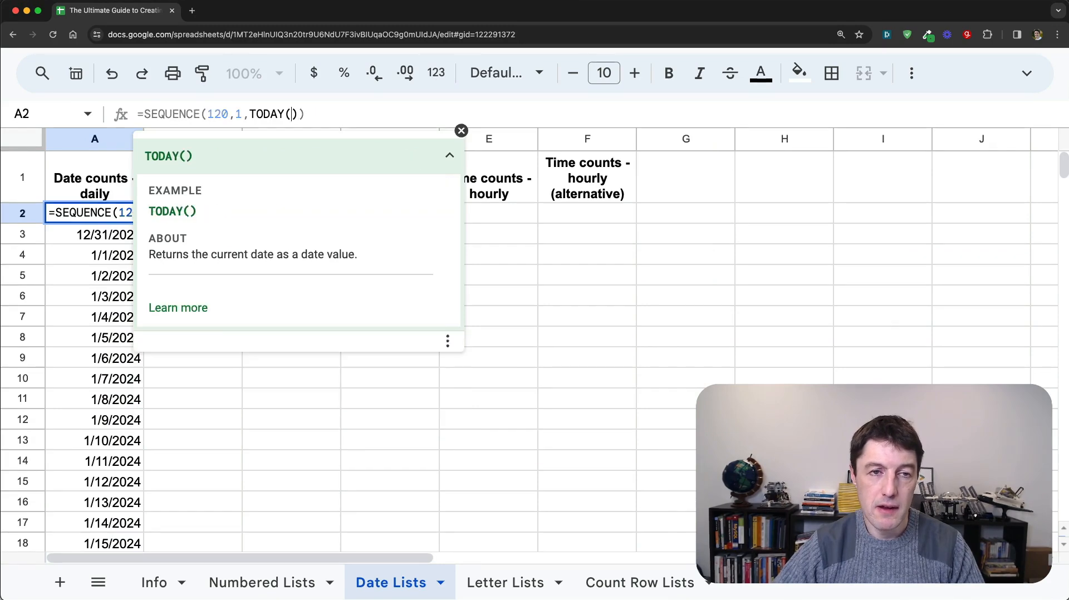
pyautogui.press('Left')
pyautogui.press('Left')
pyautogui.press('Left')
pyautogui.press('Left')
pyautogui.press('BackSpace')
pyautogui.press('Right')
pyautogui.press('Right')
pyautogui.press('Right')
pyautogui.press('Right')
pyautogui.press('End')
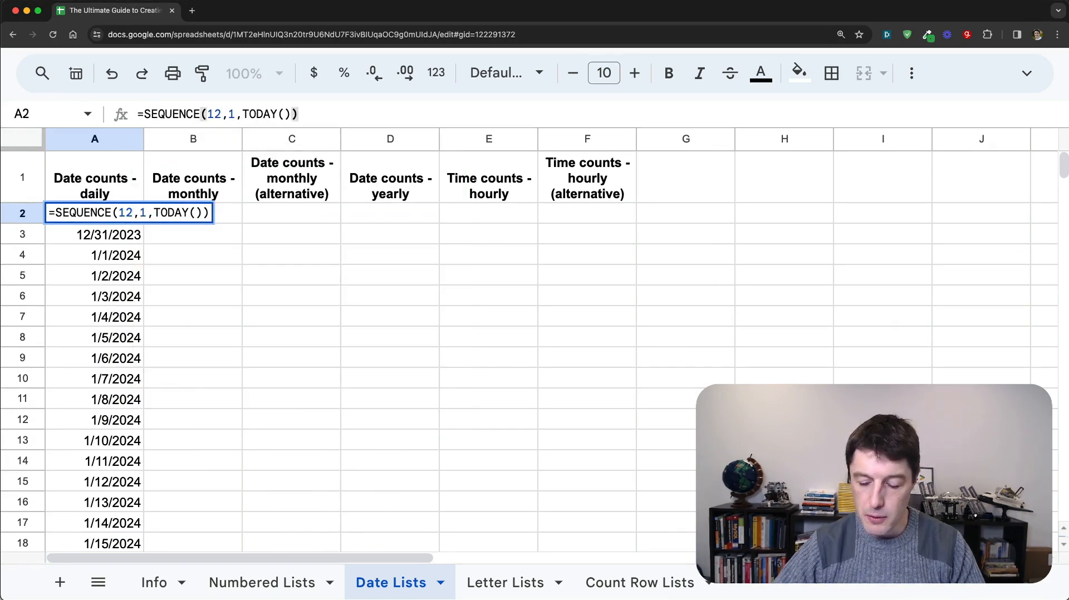
pyautogui.press('Return')
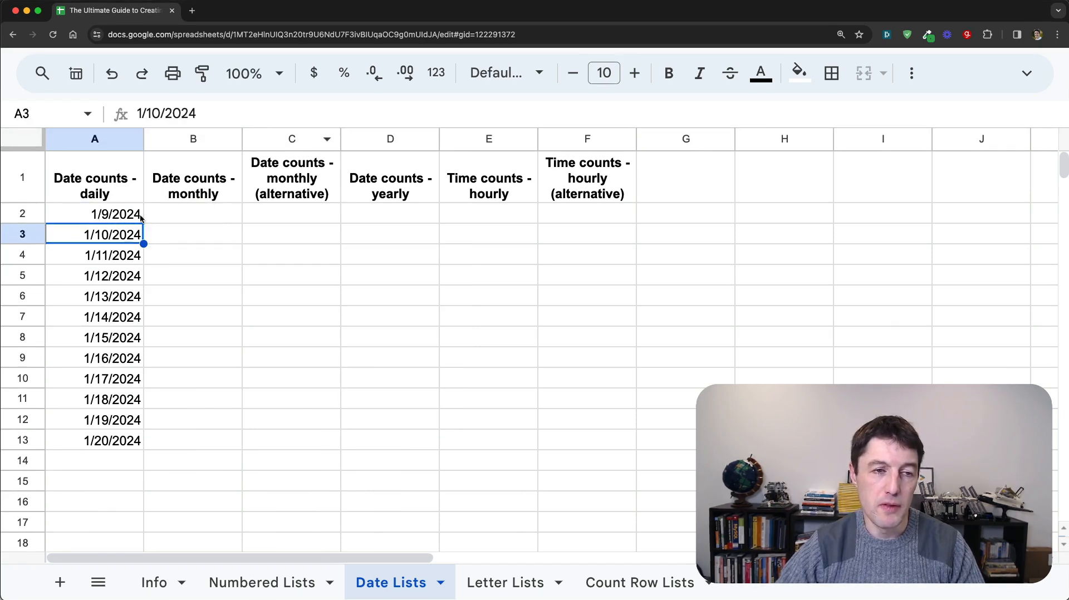
# Enter =SEQUENCE(12) in B2 to generate 12 month numbers in the monthly date counts column.
pyautogui.click(187, 214)
pyautogui.write('=')
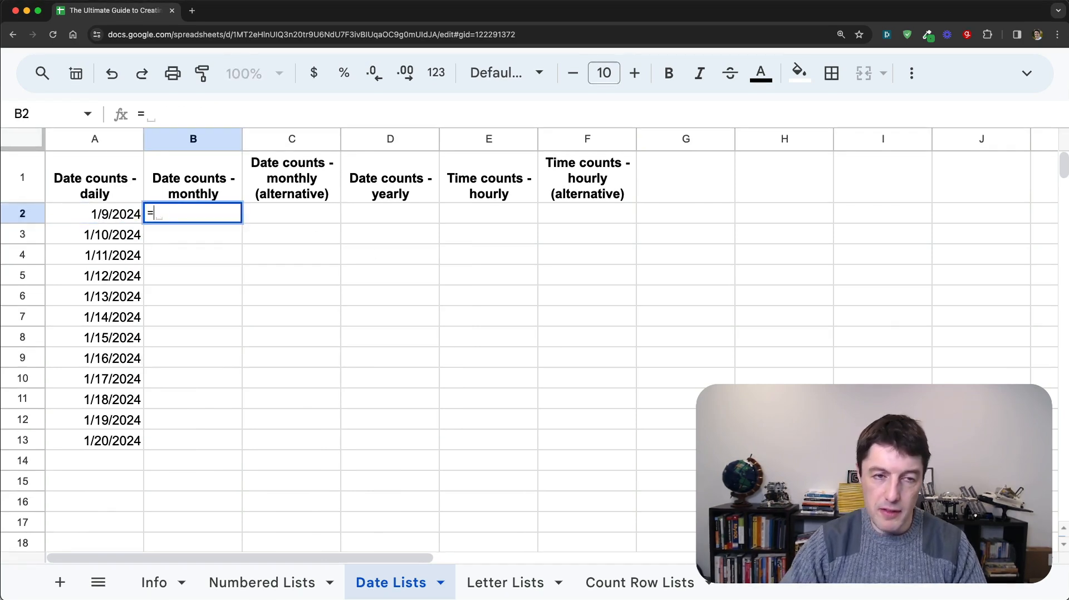
pyautogui.write('seq')
pyautogui.press('Tab')
pyautogui.write('1')
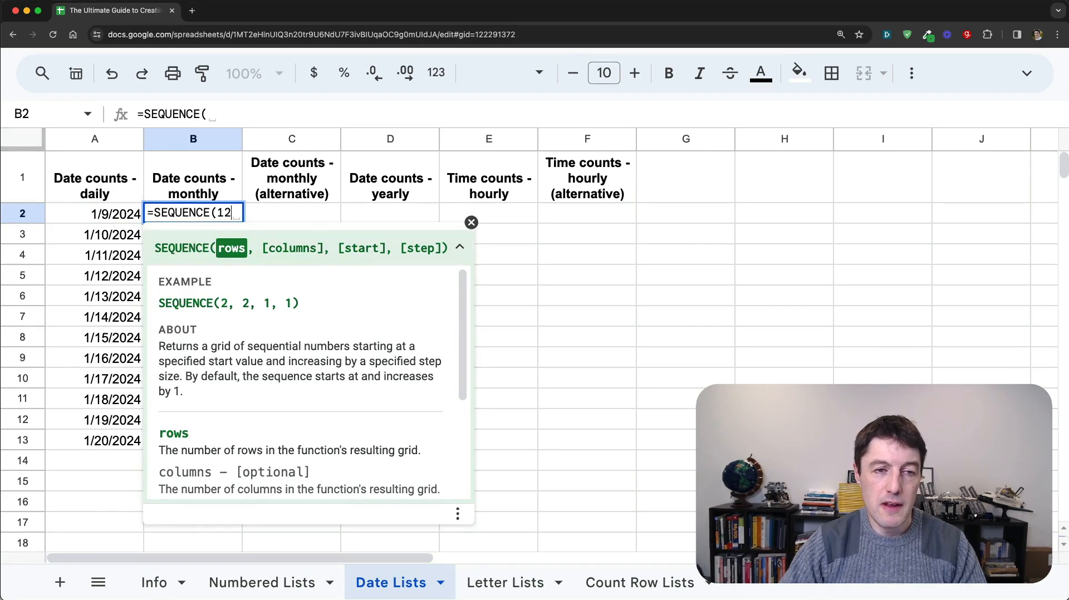
pyautogui.write('2')
pyautogui.press('Return')
pyautogui.press('Up')
pyautogui.hotkey('ctrl', 'shift', 'Down')
pyautogui.press('Up')
pyautogui.press('Down')
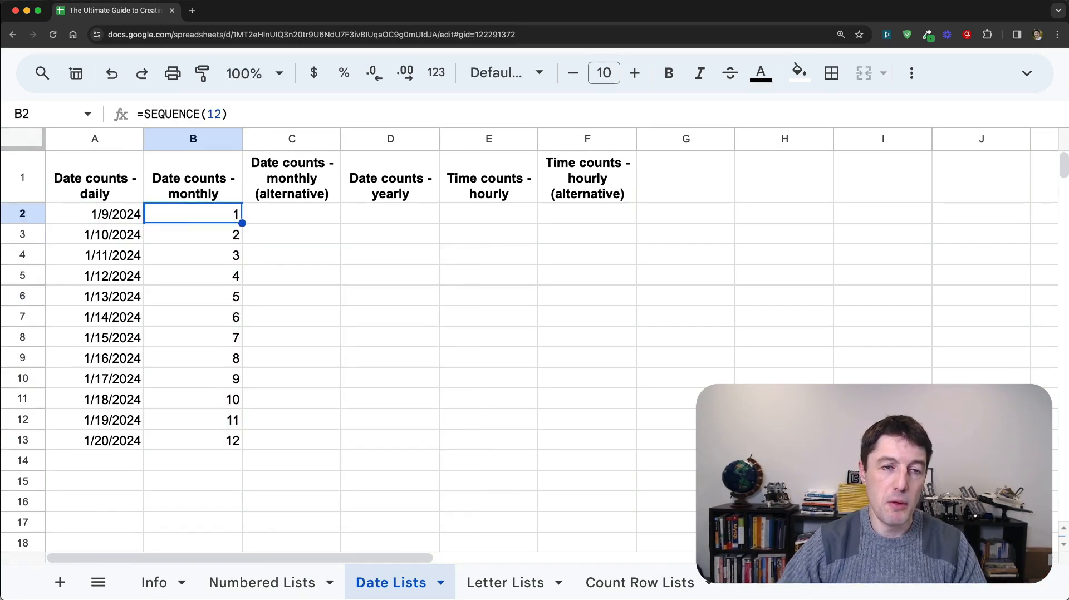
# Wrap the sequence in B2 in a DATE function so the formula is =DATE(2024,SEQUENCE(12),1).
pyautogui.click(148, 115)
pyautogui.write('DATE(')
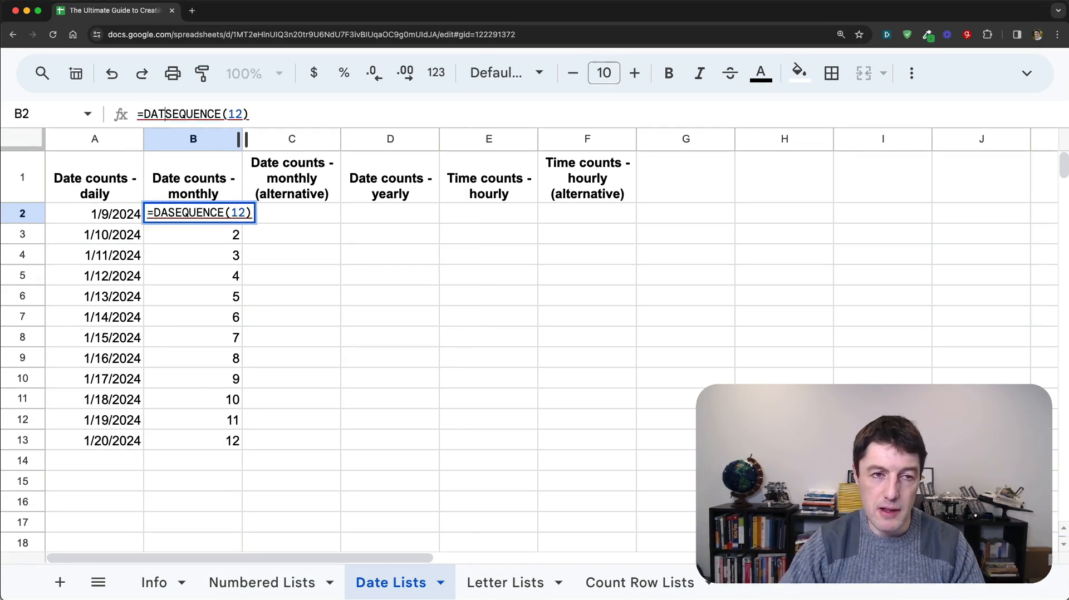
pyautogui.write('2023')
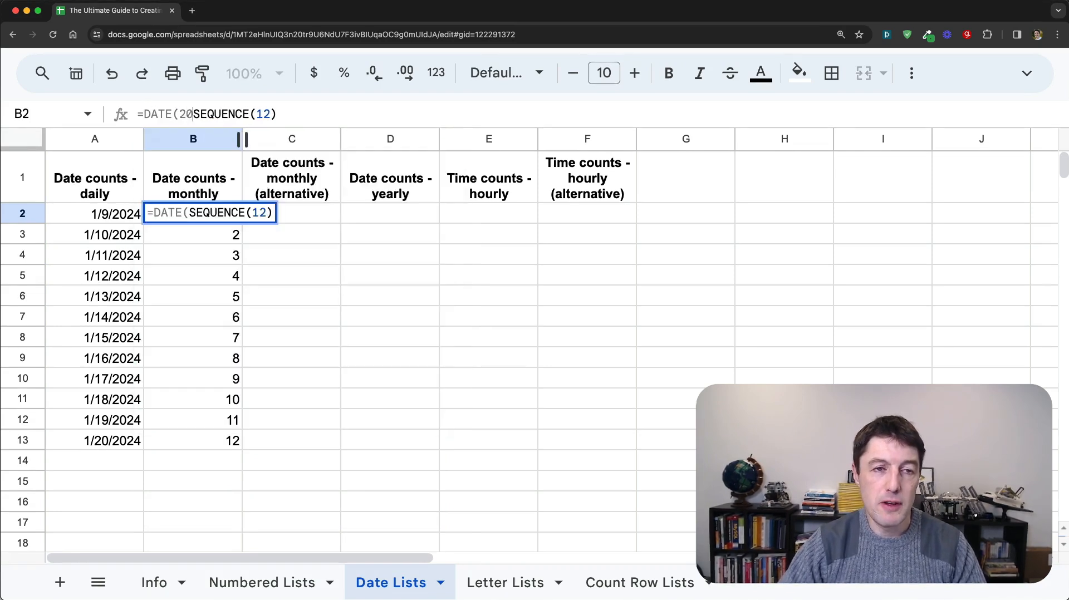
pyautogui.write(',')
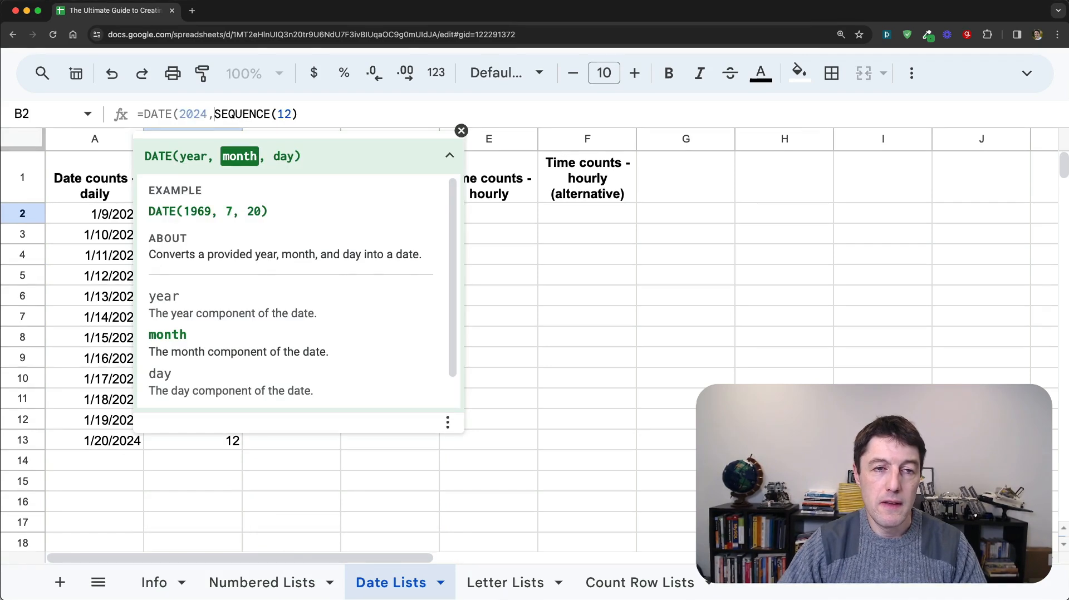
pyautogui.write(',1)')
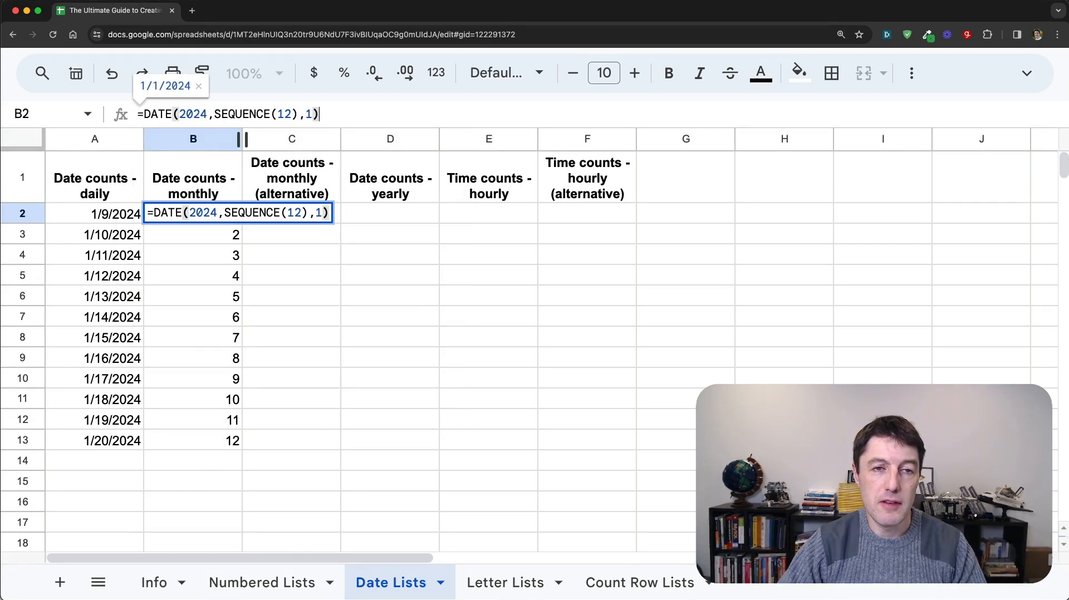
pyautogui.press('Return')
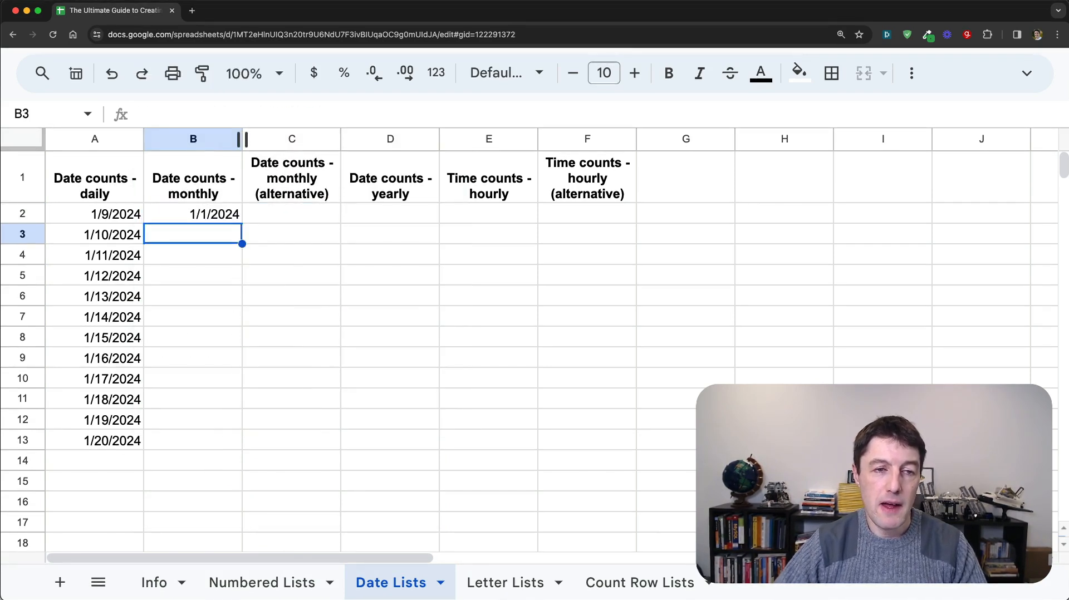
# Wrap the DATE formula in B2 in ArrayFormula so it reads =ArrayFormula(DATE(2024,SEQUENCE(12),1)).
pyautogui.press('Up')
pyautogui.press('Return')
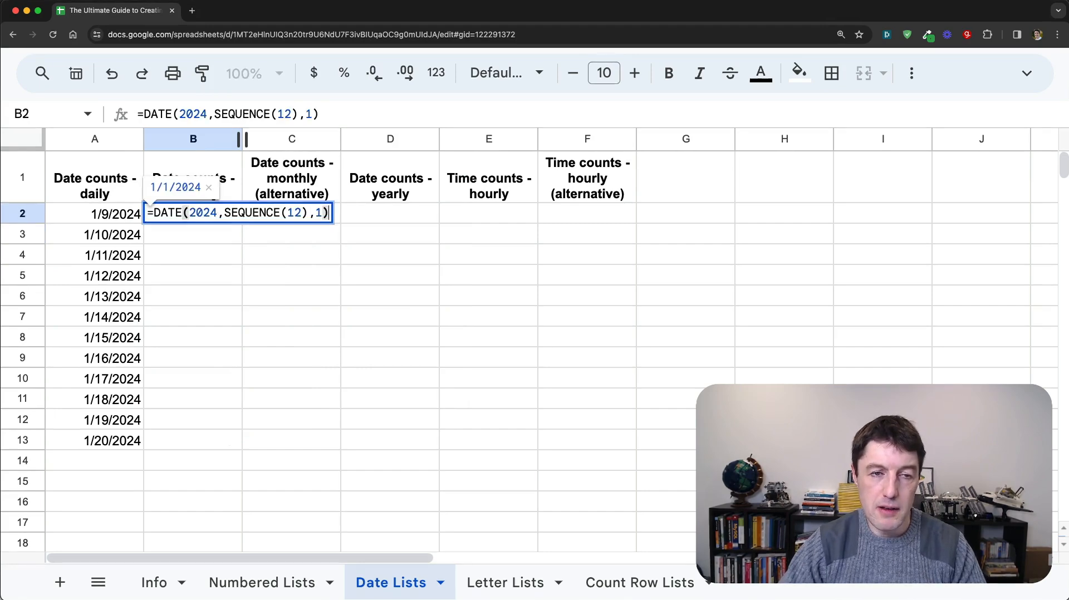
pyautogui.press('super+shift+Return')
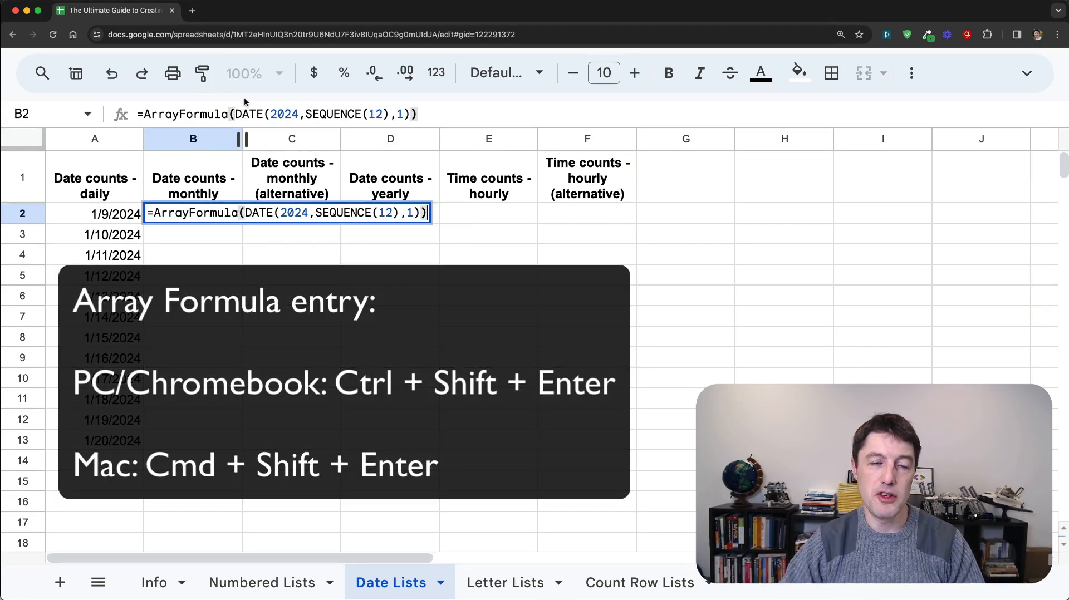
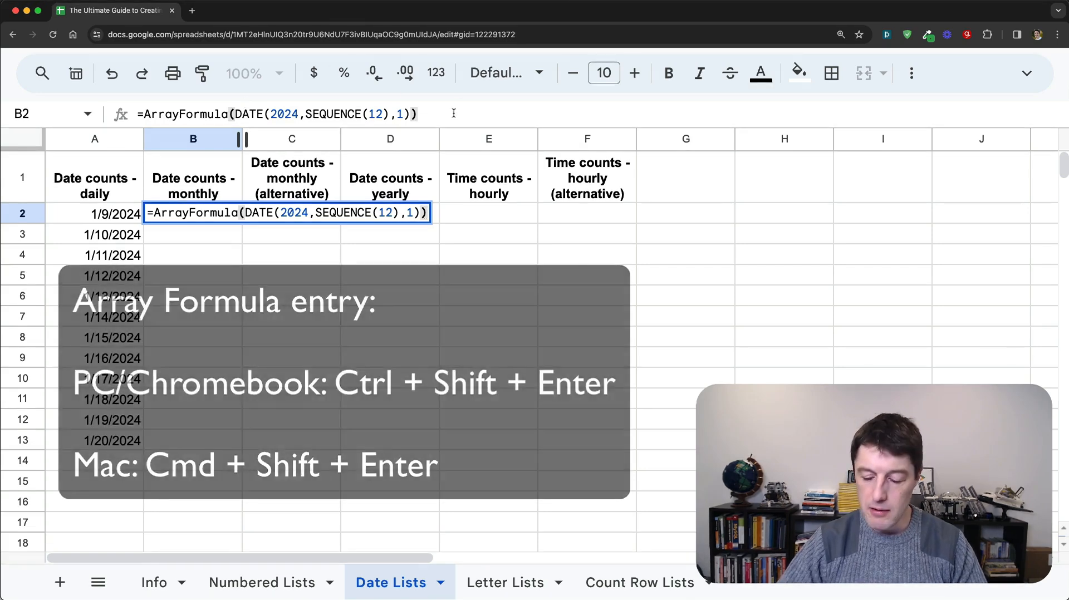
pyautogui.press('Return')
pyautogui.press('Up')
pyautogui.press('super+Down')
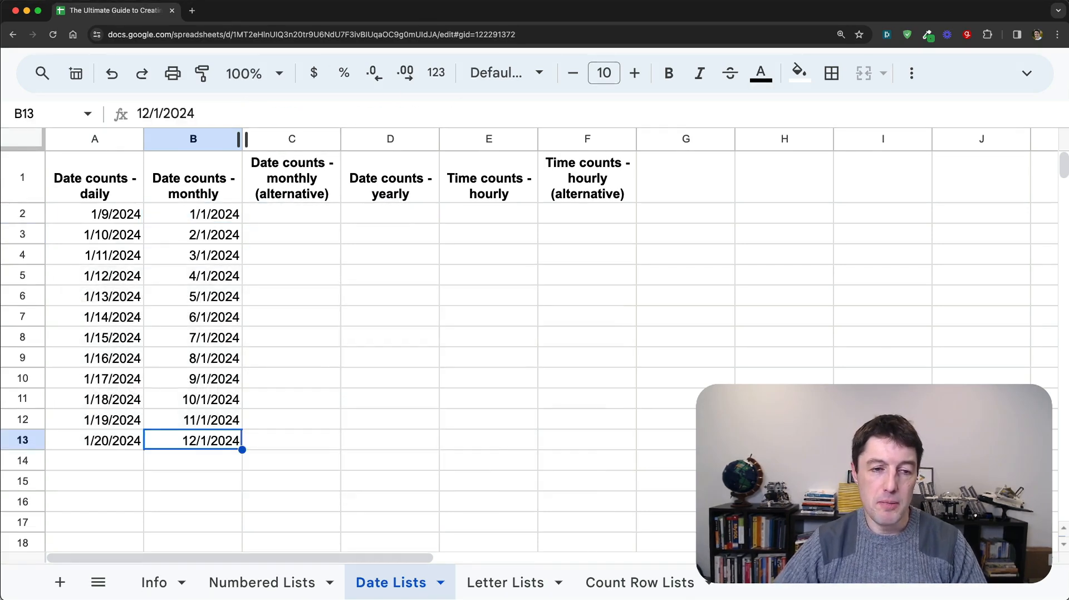
# Enter =MAKEARRAY(12,1,LAMBDA(r,c,DATE(2024,r,1))) in C2 for the alternative monthly date counts.
pyautogui.press('Up')
pyautogui.press('Right')
pyautogui.press('Down')
pyautogui.press('super+Up')
pyautogui.press('Down')
pyautogui.write('=make')
pyautogui.press('Tab')
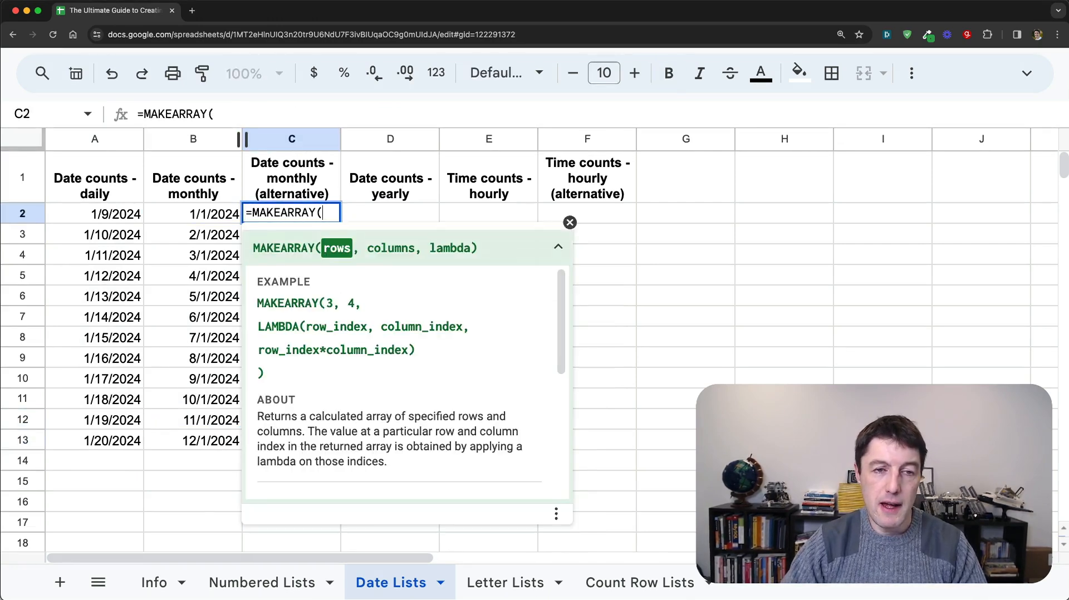
pyautogui.write('12,1,lamb')
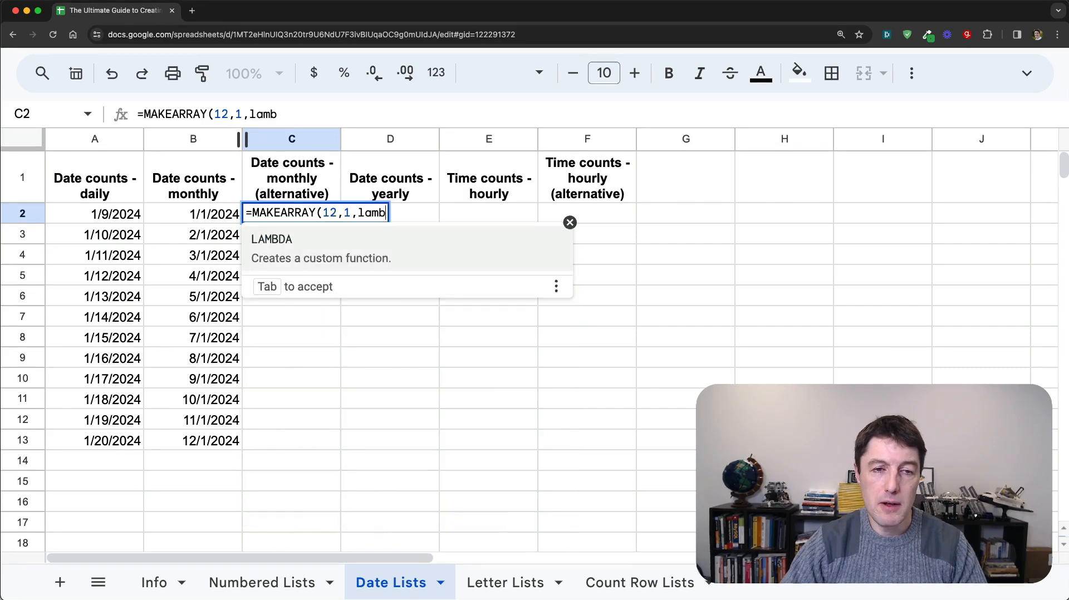
pyautogui.press('Tab')
pyautogui.write('r,c,')
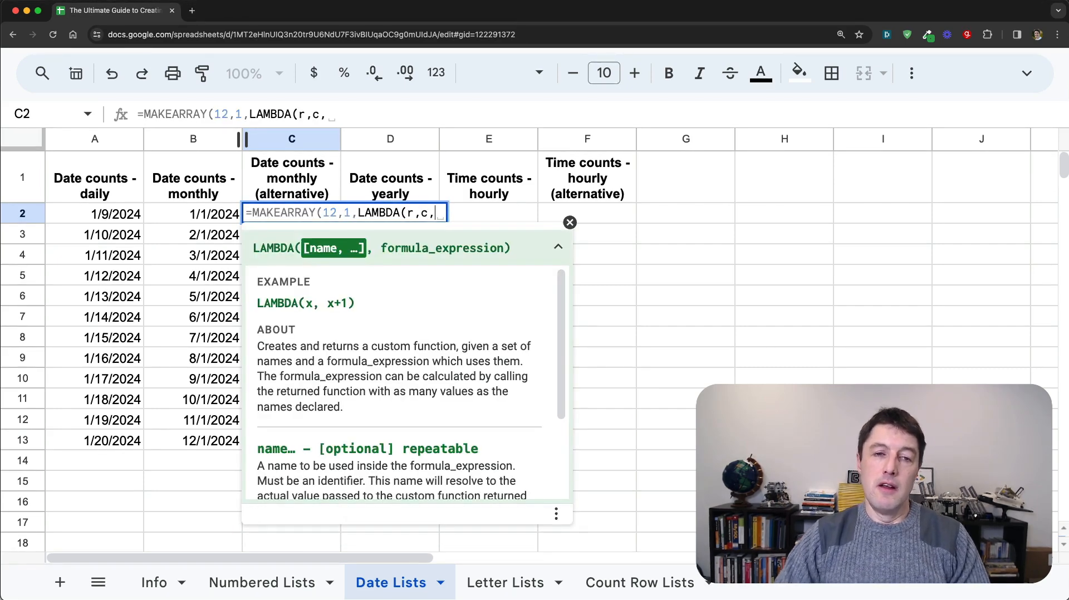
pyautogui.write('r')
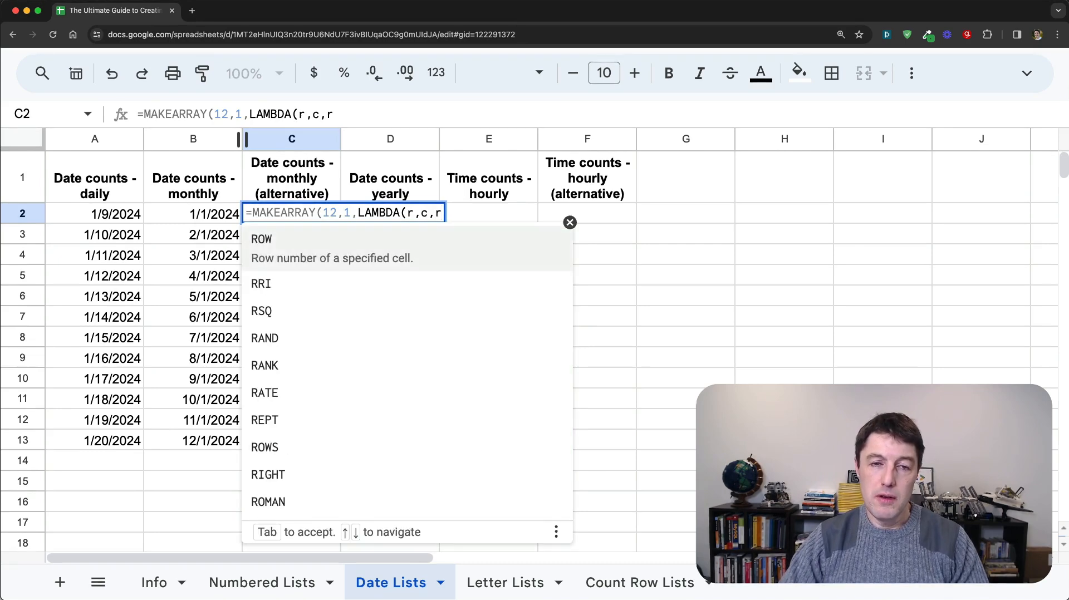
pyautogui.press('BackSpace')
pyautogui.write('DATE(2024,r')
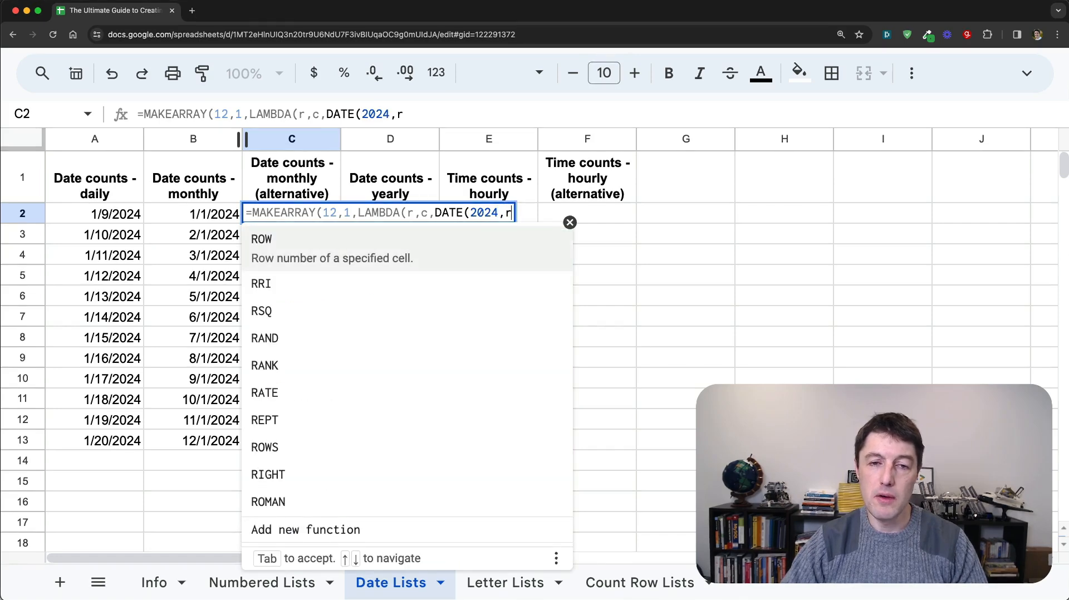
pyautogui.write(',1))')
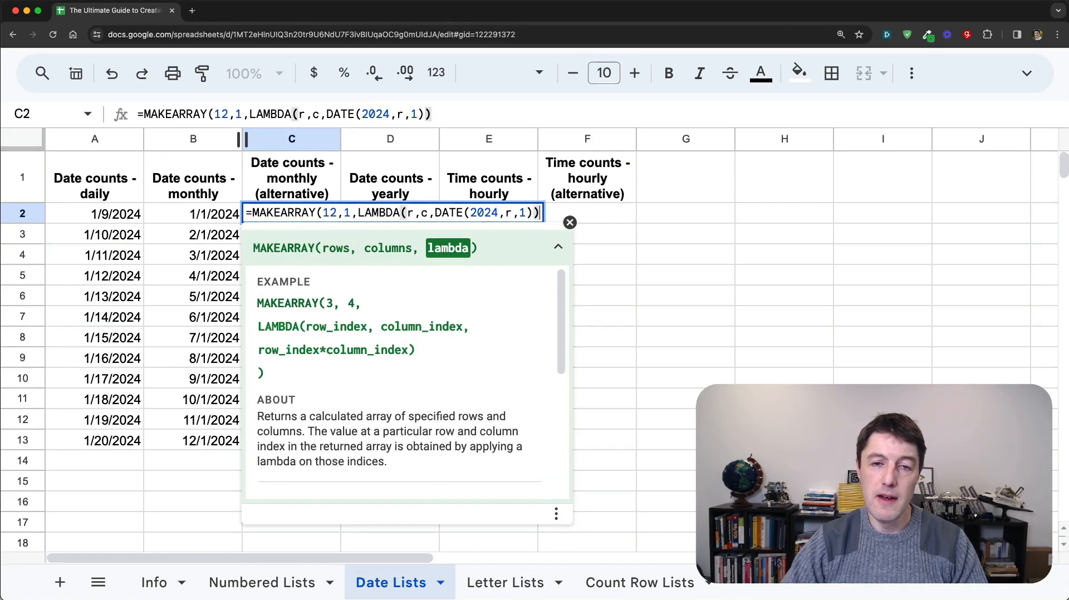
pyautogui.press('Return')
pyautogui.press('Up')
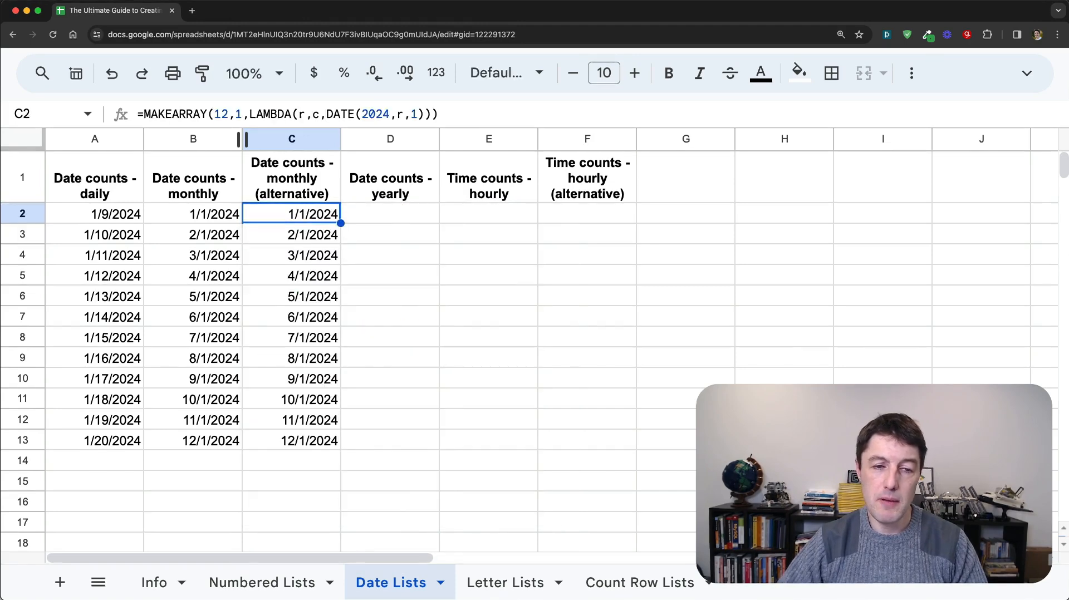
# Examine the dates generated in the alternative monthly column against the formula in C2.
pyautogui.press('Down')
pyautogui.press('Down')
pyautogui.press('Down')
pyautogui.press('Down')
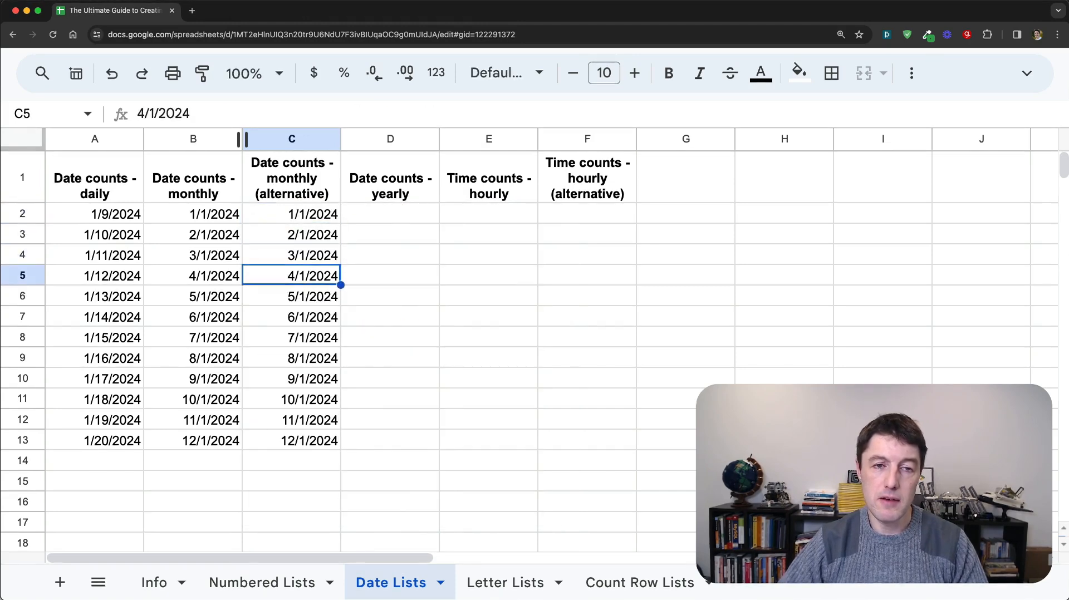
pyautogui.press('Up')
pyautogui.press('Up')
pyautogui.press('Up')
pyautogui.press('Up')
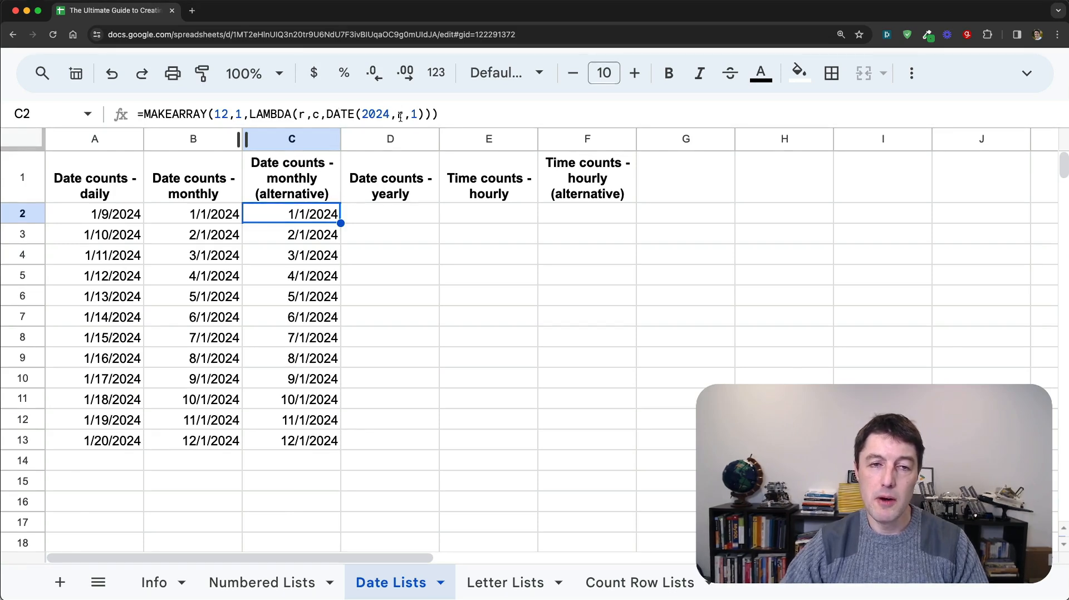
# Enter =SEQUENCE(12,1,2024) in D2 to generate 12 years in the yearly date counts column.
pyautogui.click(376, 209)
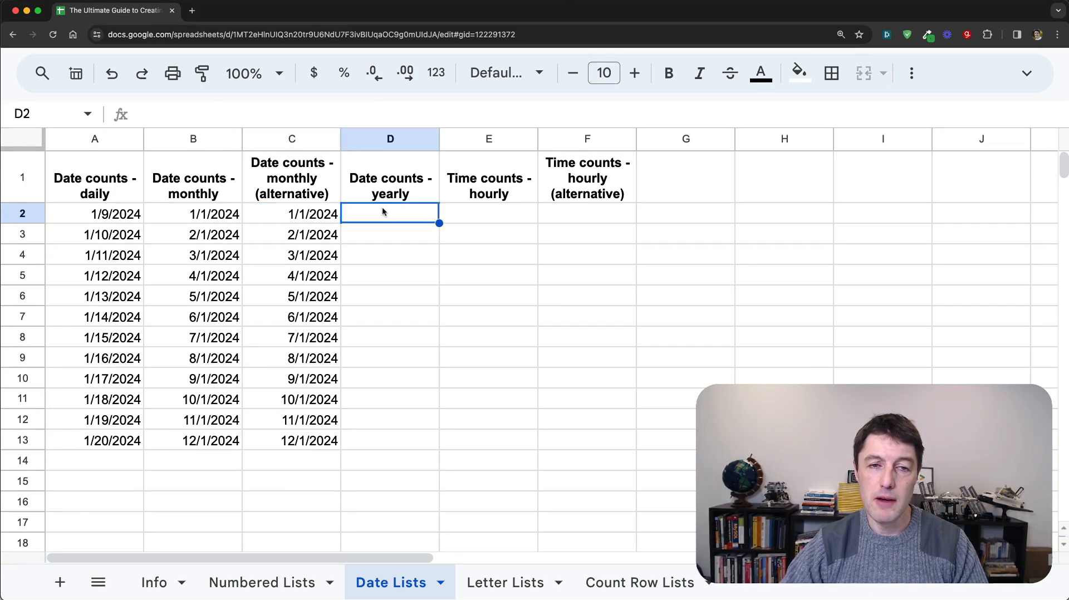
pyautogui.write('=sequ')
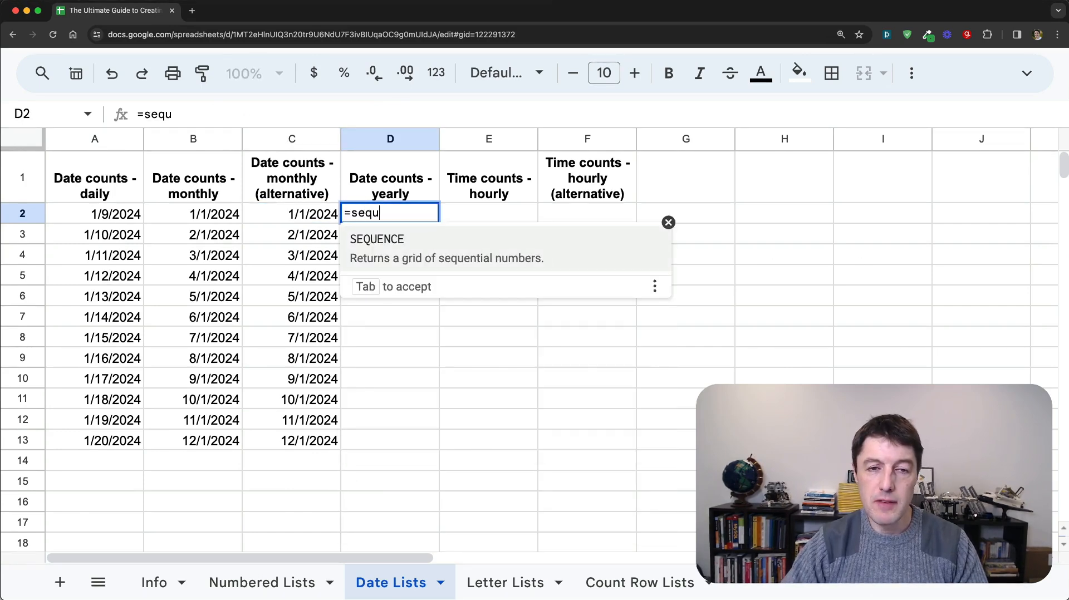
pyautogui.press('Tab')
pyautogui.write('12,1,2024)')
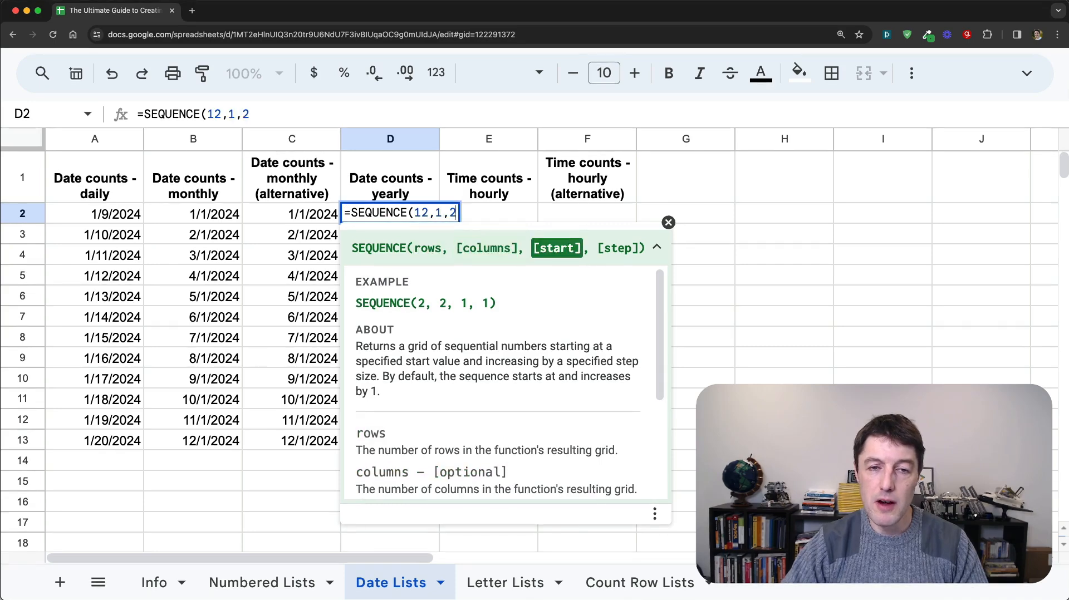
pyautogui.press('Return')
pyautogui.press('Up')
pyautogui.press('Down')
pyautogui.press('Down')
pyautogui.press('Down')
pyautogui.press('Down')
pyautogui.press('Down')
pyautogui.press('super+Up')
pyautogui.press('Down')
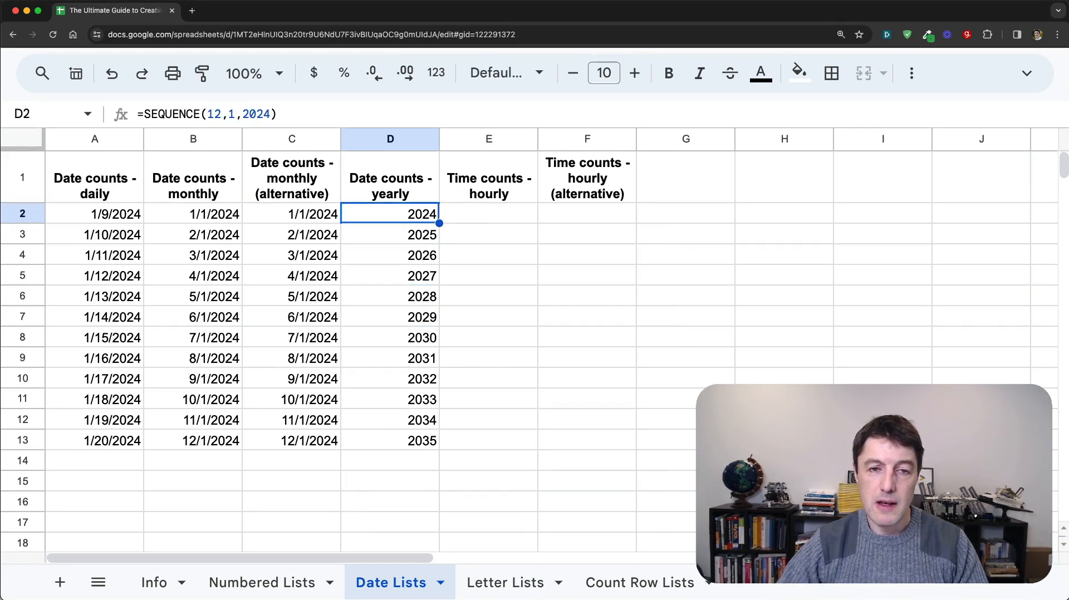
# Add a step of 4 to the yearly formula in D2 so it reads =SEQUENCE(12,1,2024,4).
pyautogui.click(273, 107)
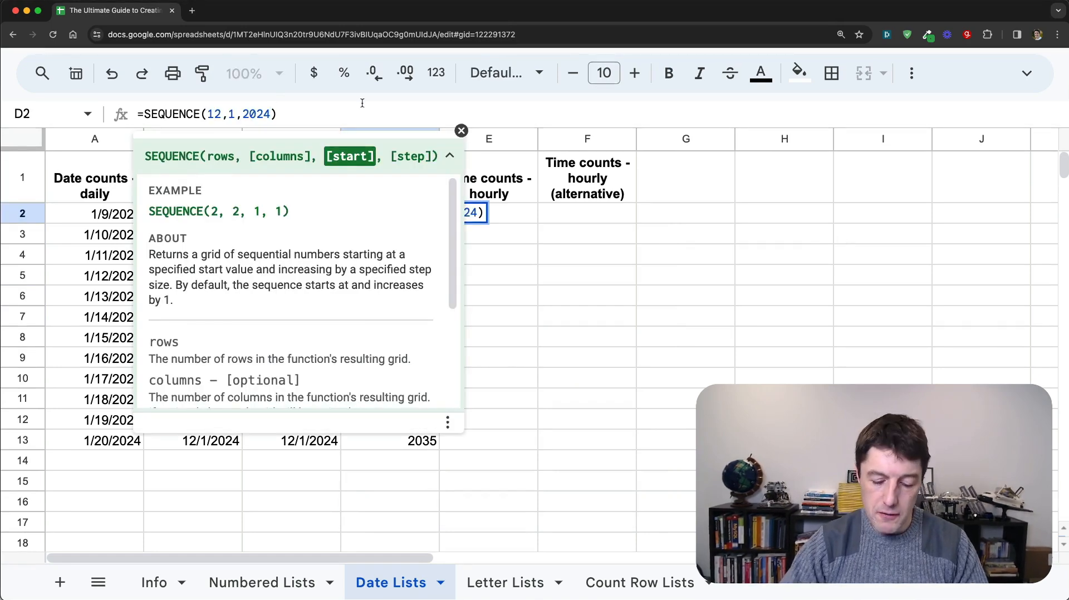
pyautogui.write(',4')
pyautogui.press('Right')
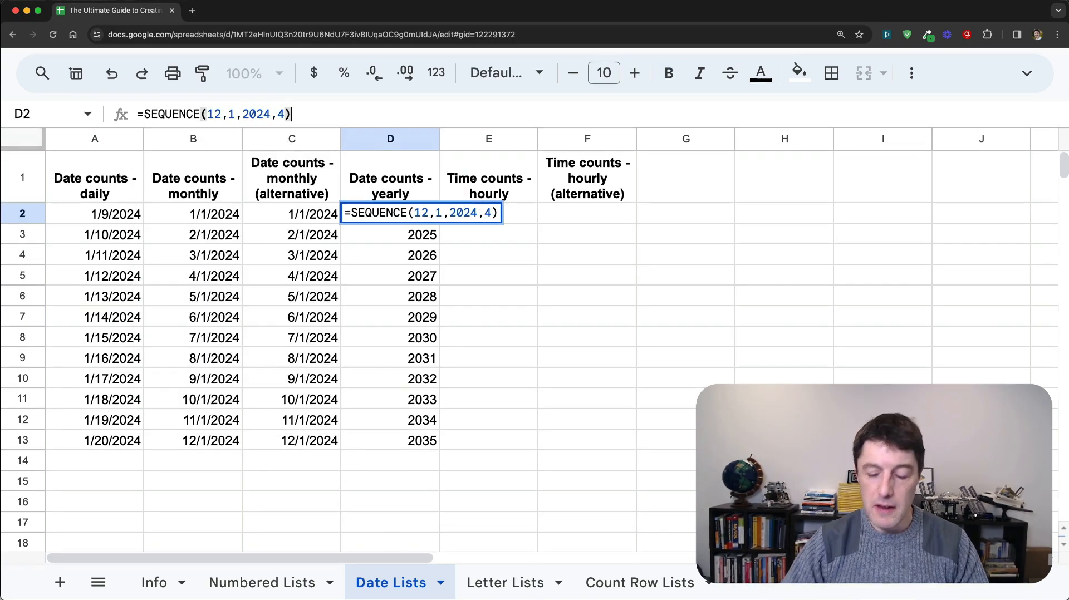
pyautogui.press('Return')
pyautogui.press('Up')
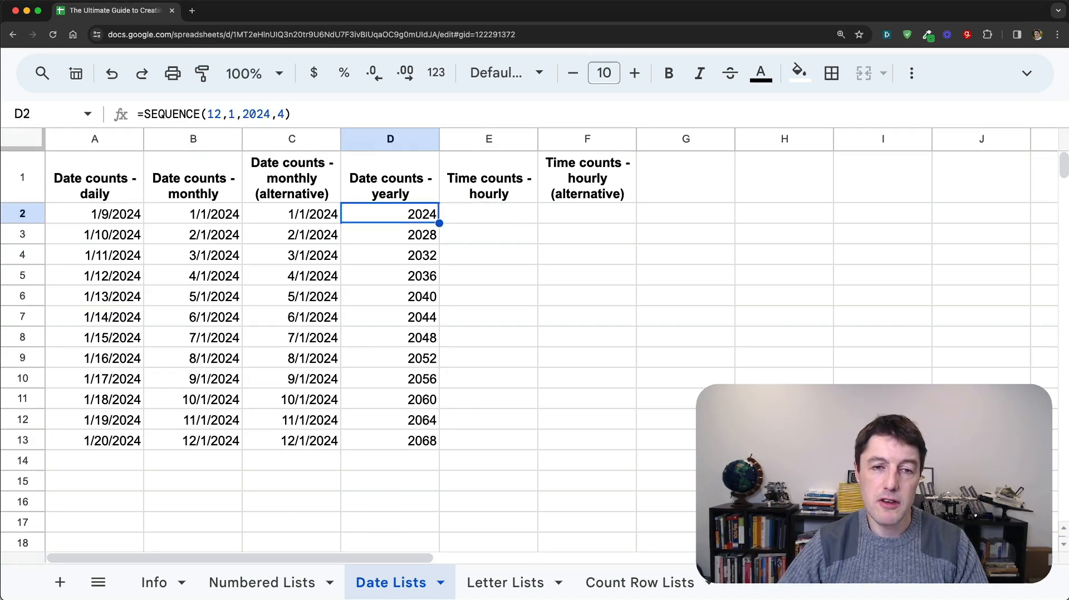
pyautogui.press('Return')
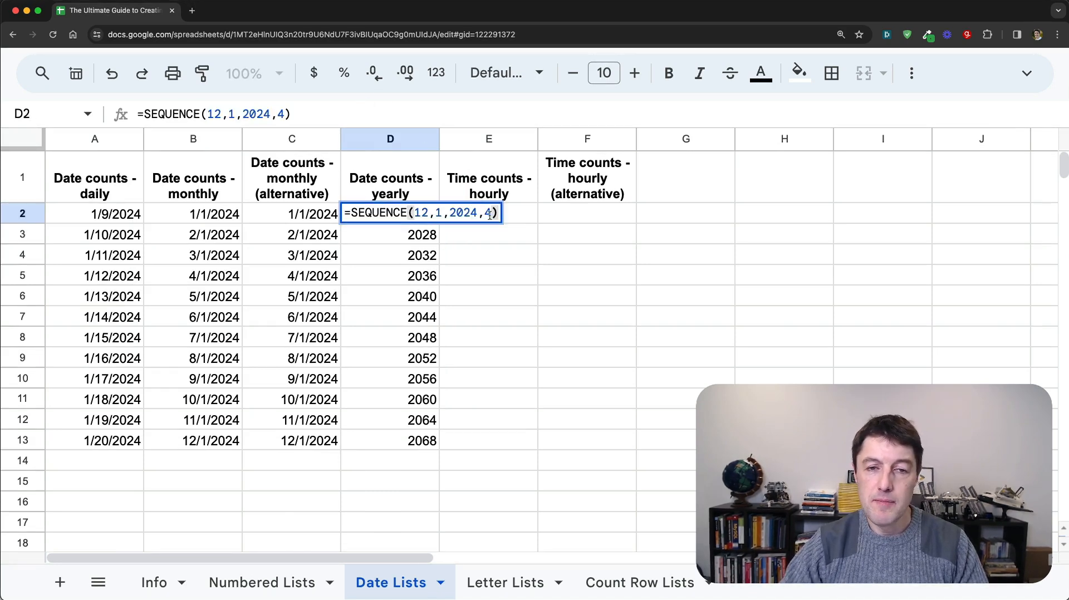
pyautogui.doubleClick(490, 215)
pyautogui.press('Escape')
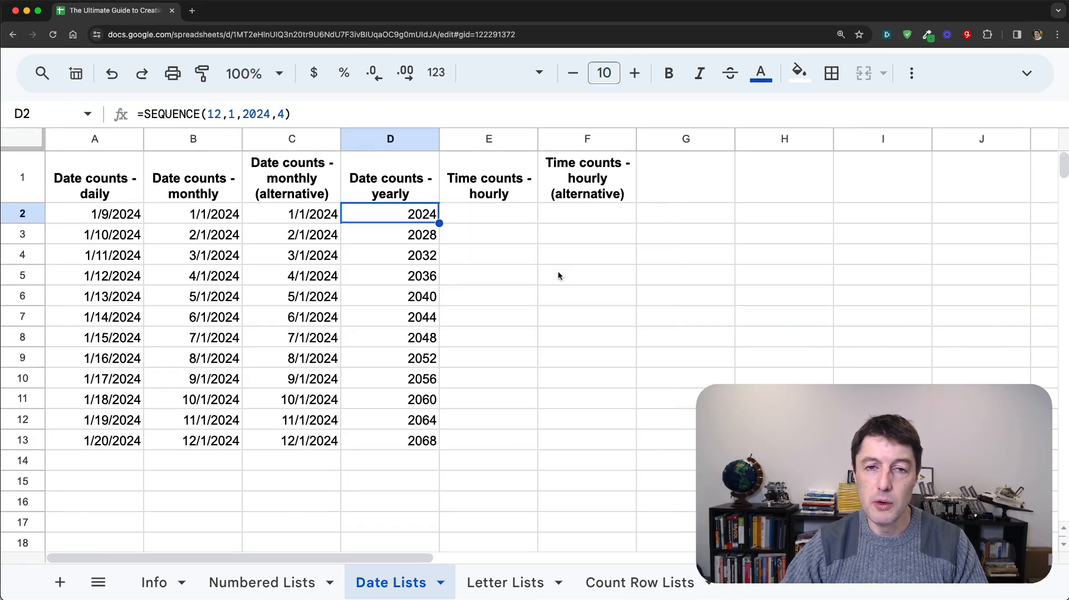
# Enter =SEQUENCE(12,1,6) in E2 to generate 12 hour numbers starting at 6 in the hourly time counts column.
pyautogui.click(495, 224)
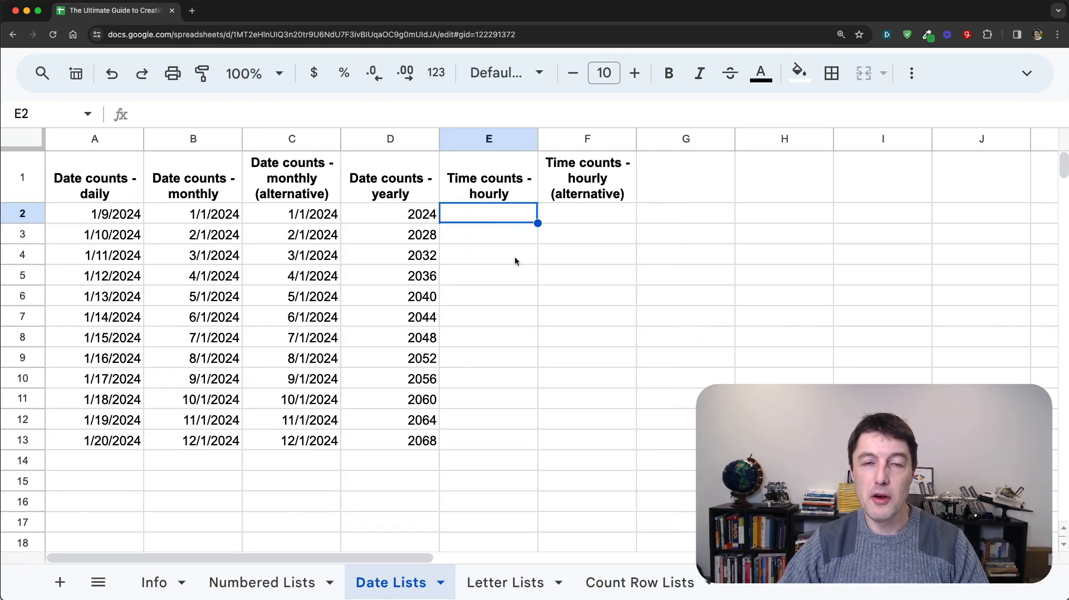
pyautogui.write('=')
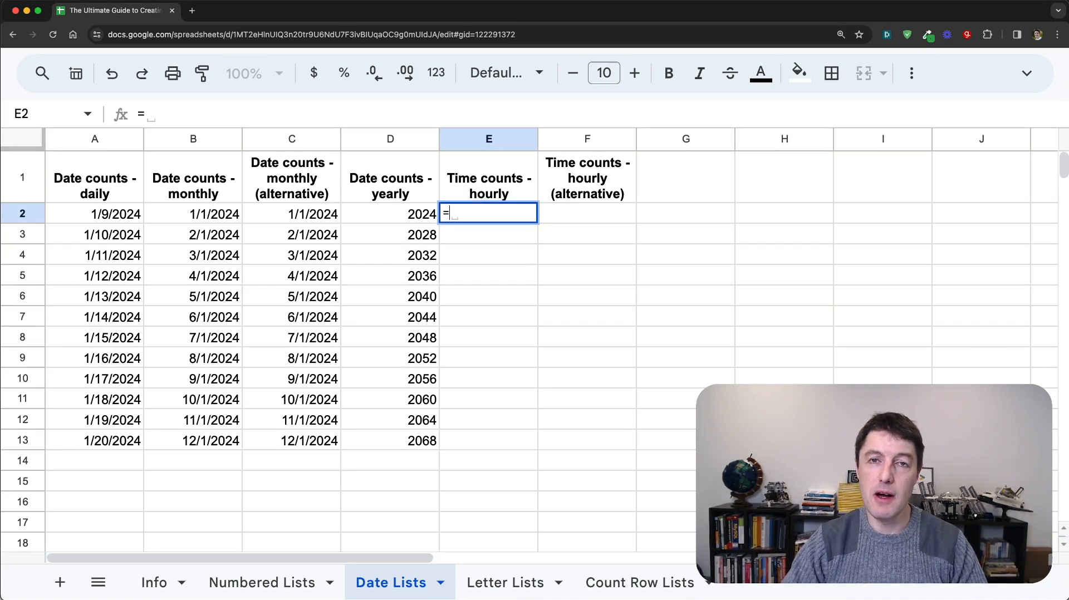
pyautogui.write('seqe')
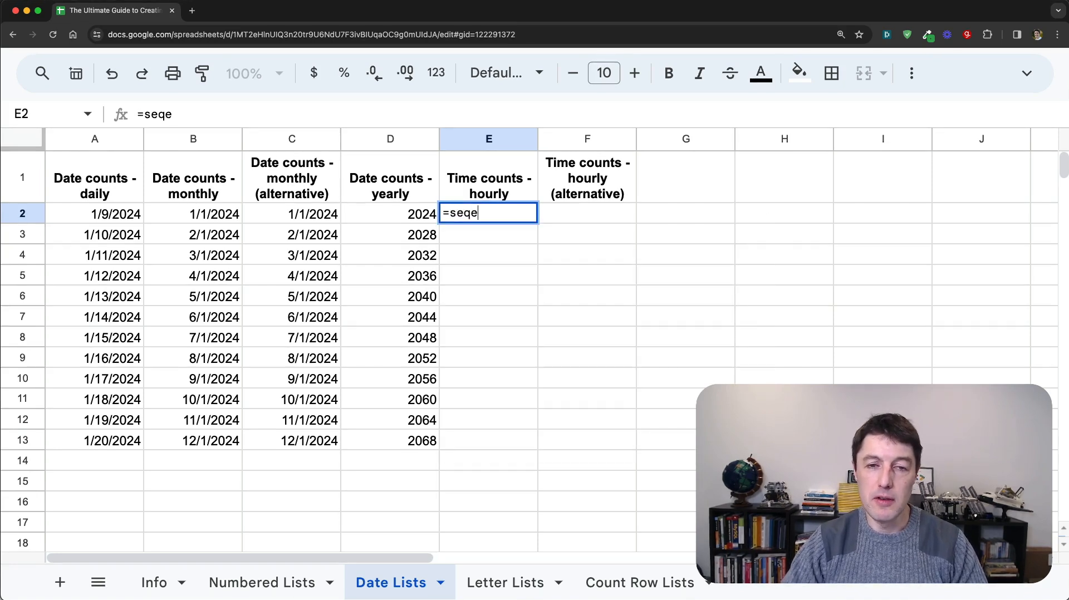
pyautogui.press('Tab')
pyautogui.press('Left')
pyautogui.write('=seq')
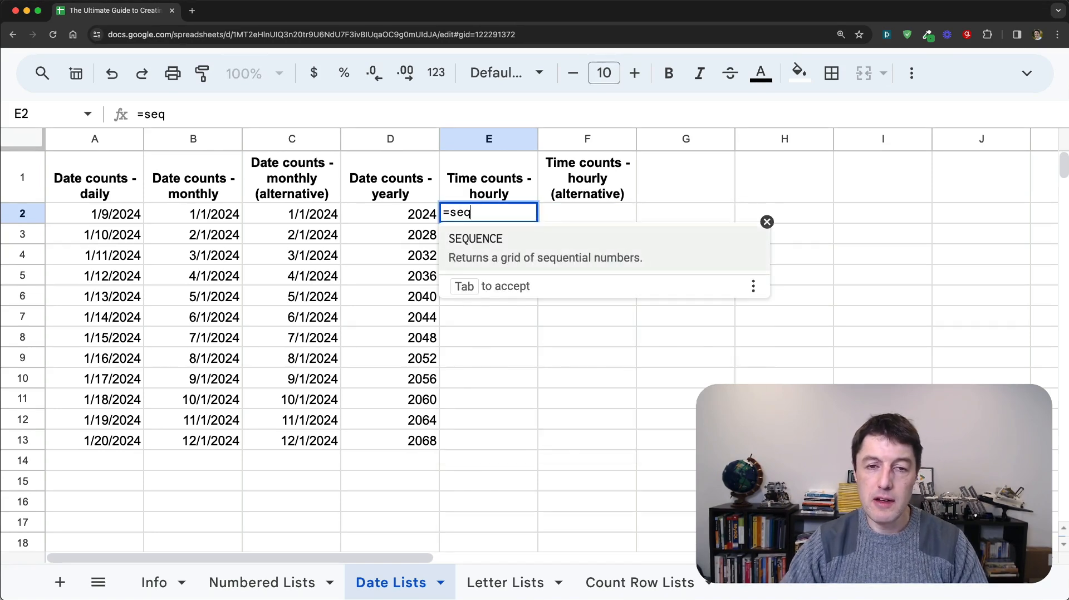
pyautogui.press('Tab')
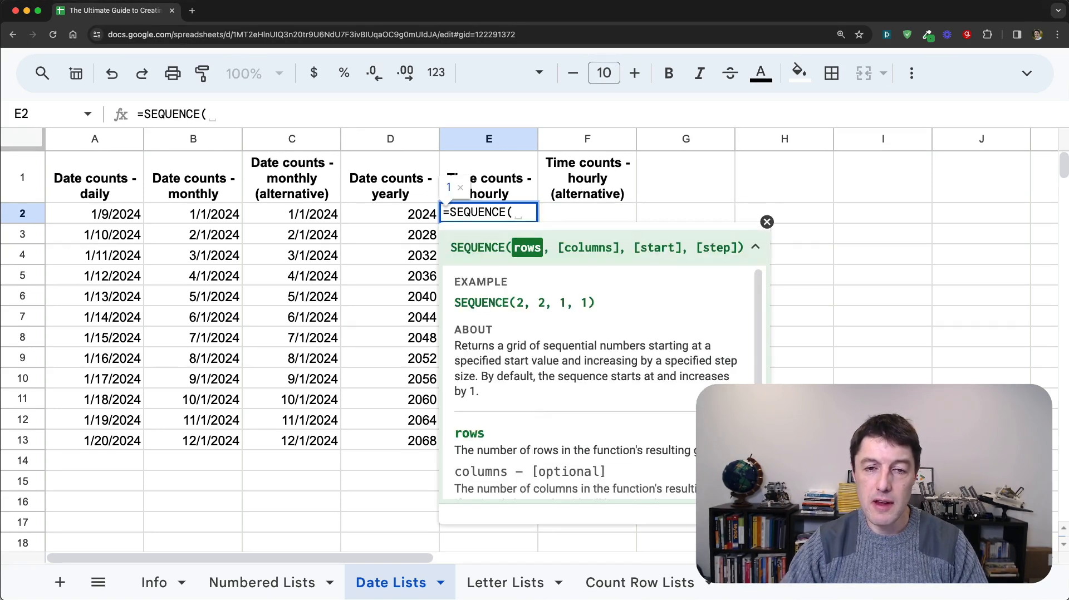
pyautogui.write('12,1,6)')
pyautogui.press('Return')
pyautogui.press('Up')
# Examine the hour numbers generated in E2:E13 of the hourly time counts column.
pyautogui.press('Down')
pyautogui.press('Down')
pyautogui.press('Down')
pyautogui.press('Down')
pyautogui.press('Down')
pyautogui.press('Down')
pyautogui.press('Down')
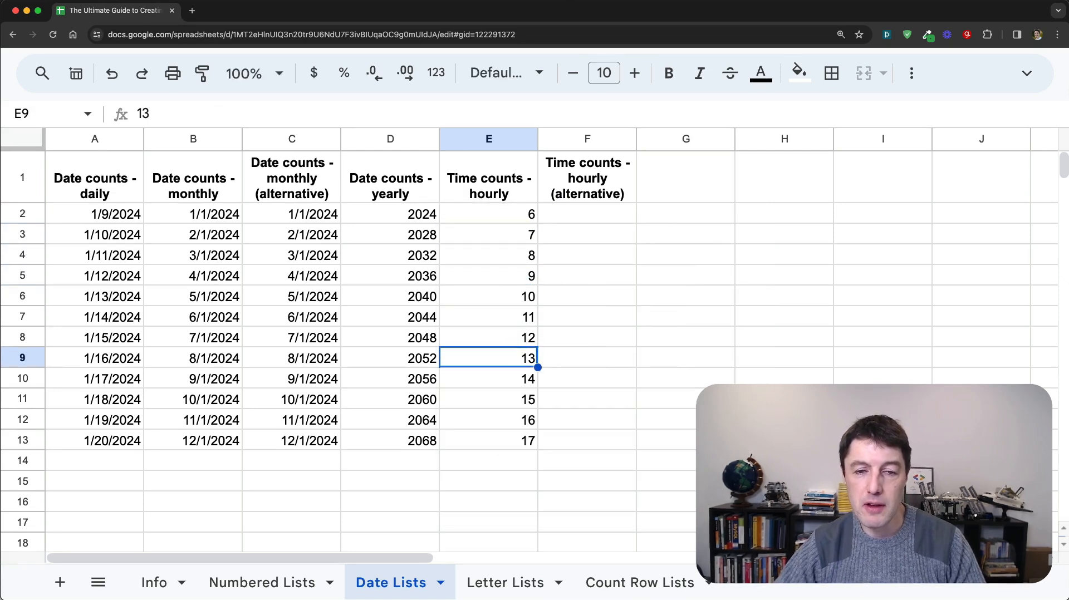
pyautogui.hotkey('ctrl', 'Up')
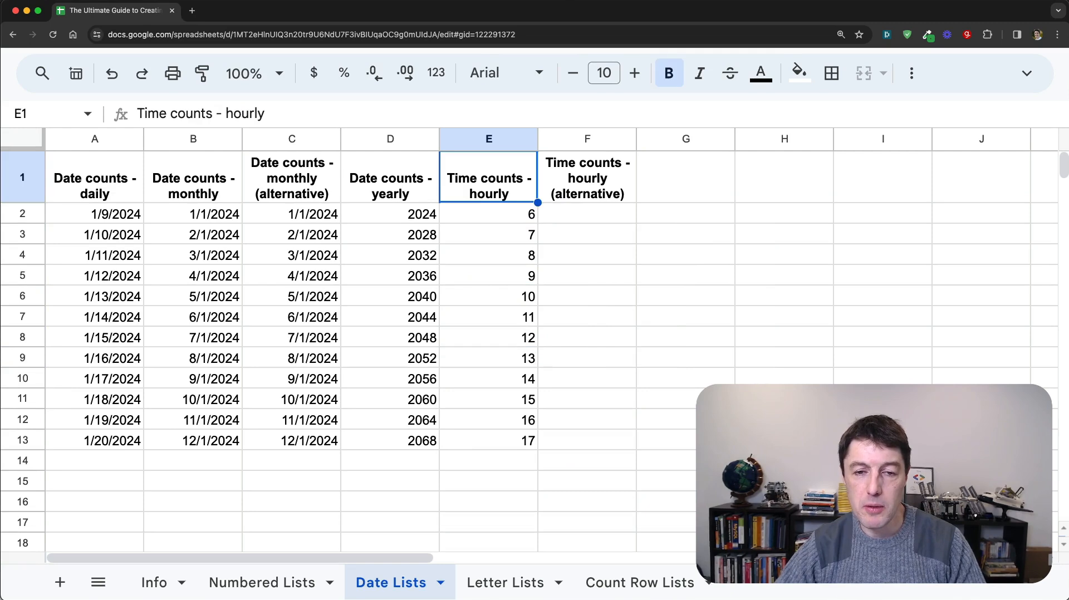
pyautogui.press('Down')
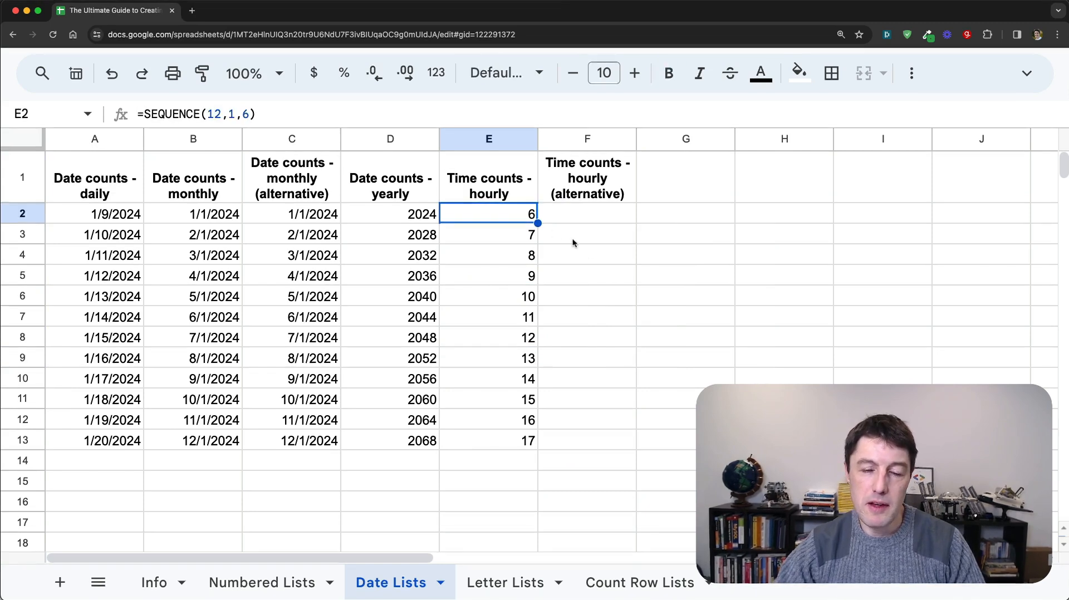
pyautogui.moveTo(512, 215); pyautogui.dragTo(546, 443)
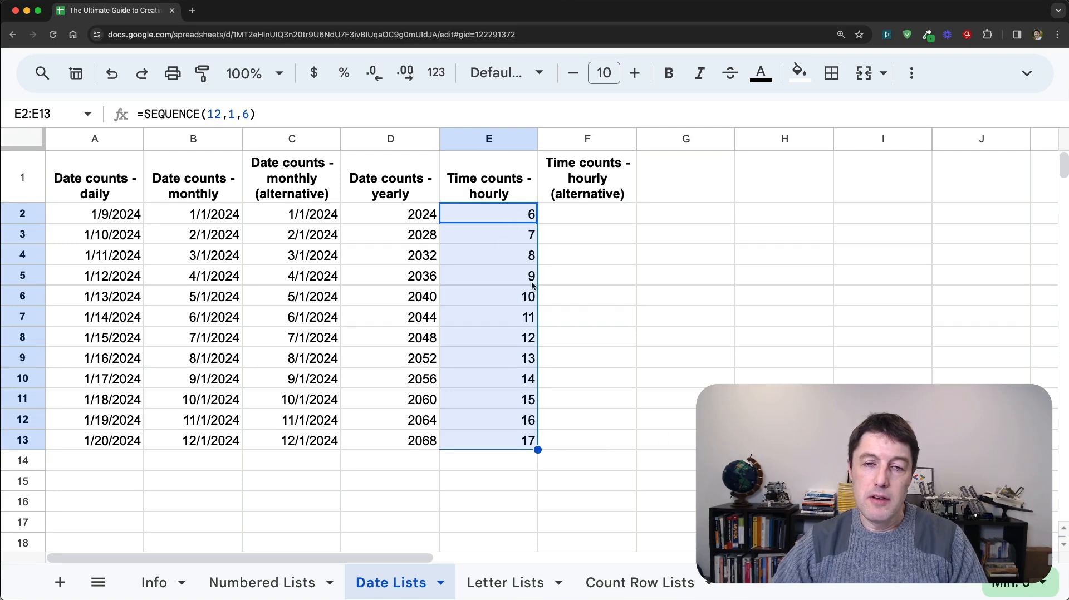
# Divide the hourly sequence in E2 by 24 inside an array formula, giving =ArrayFormula(SEQUENCE(12,1,6)/24).
pyautogui.click(483, 212)
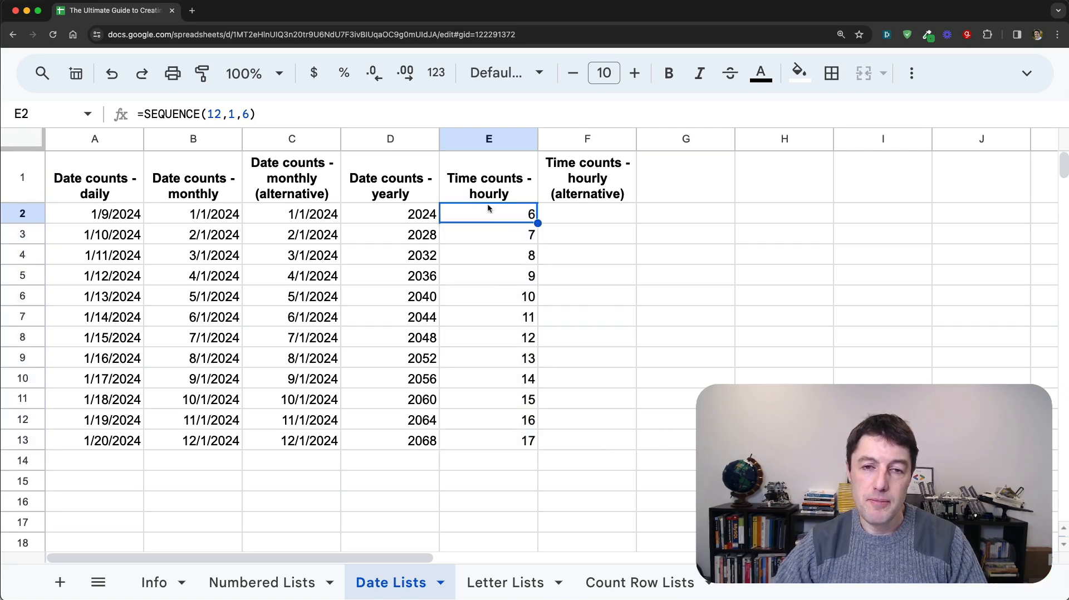
pyautogui.click(427, 115)
pyautogui.write('/24')
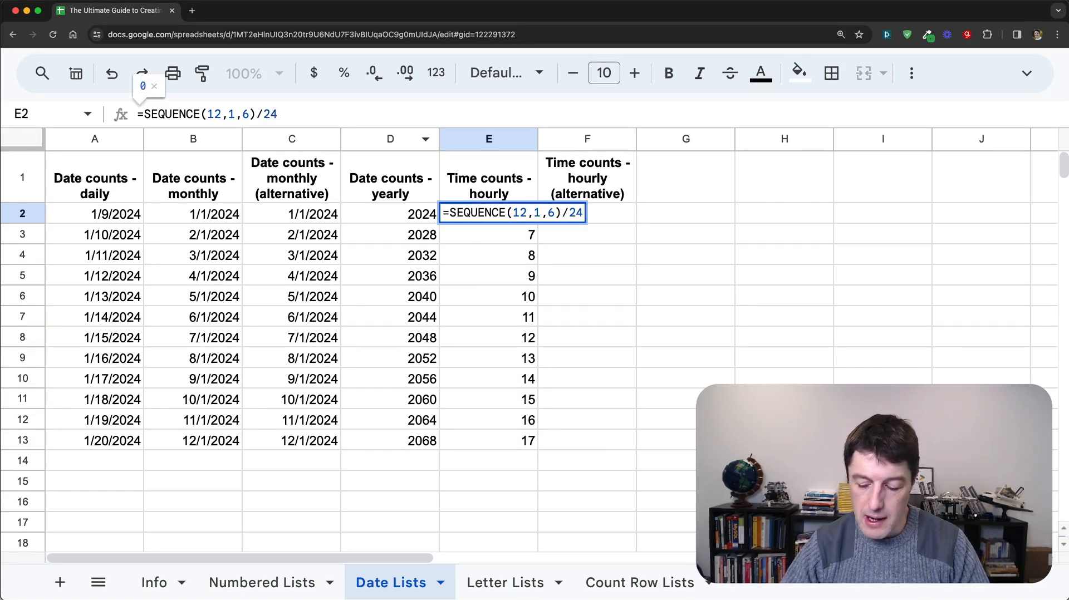
pyautogui.press('super+shift+Return')
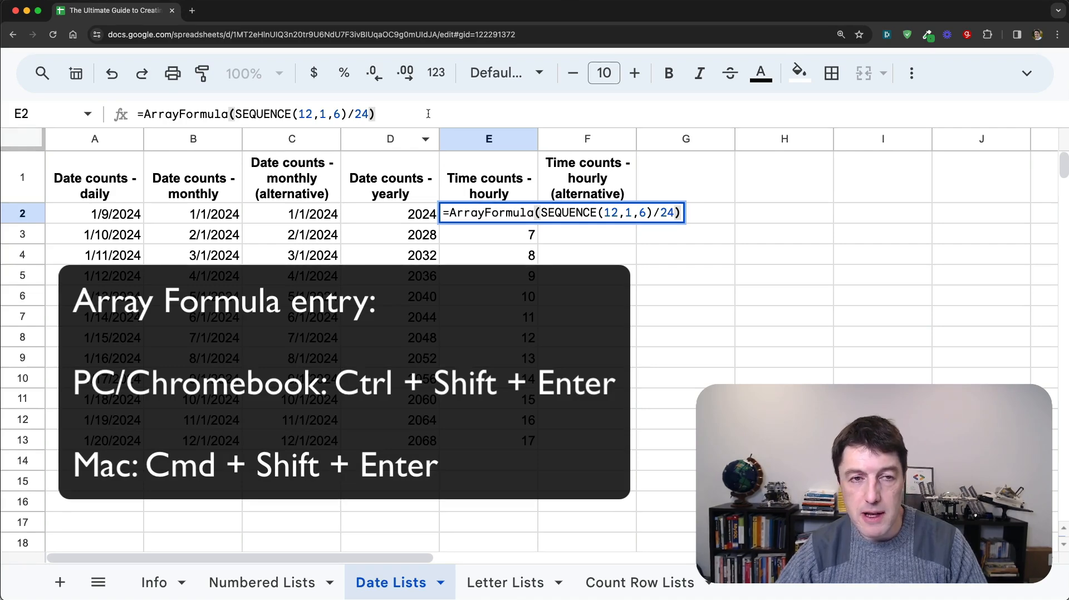
pyautogui.press('Return')
pyautogui.press('Up')
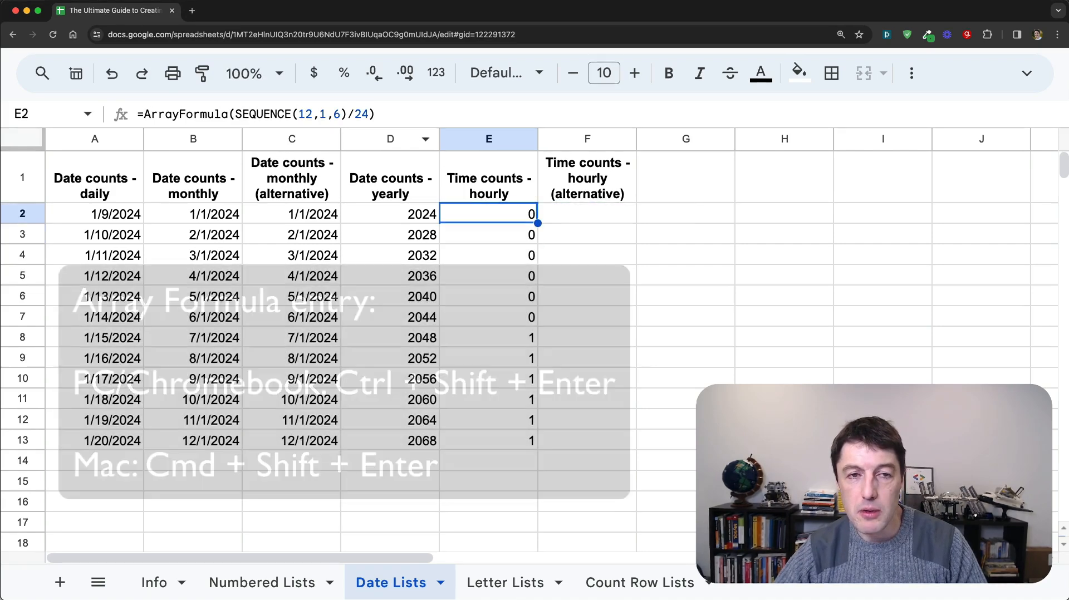
# Show the hourly values in E2:E13 with five decimal places and inspect the first and last fractions.
pyautogui.press('super+shift+Down')
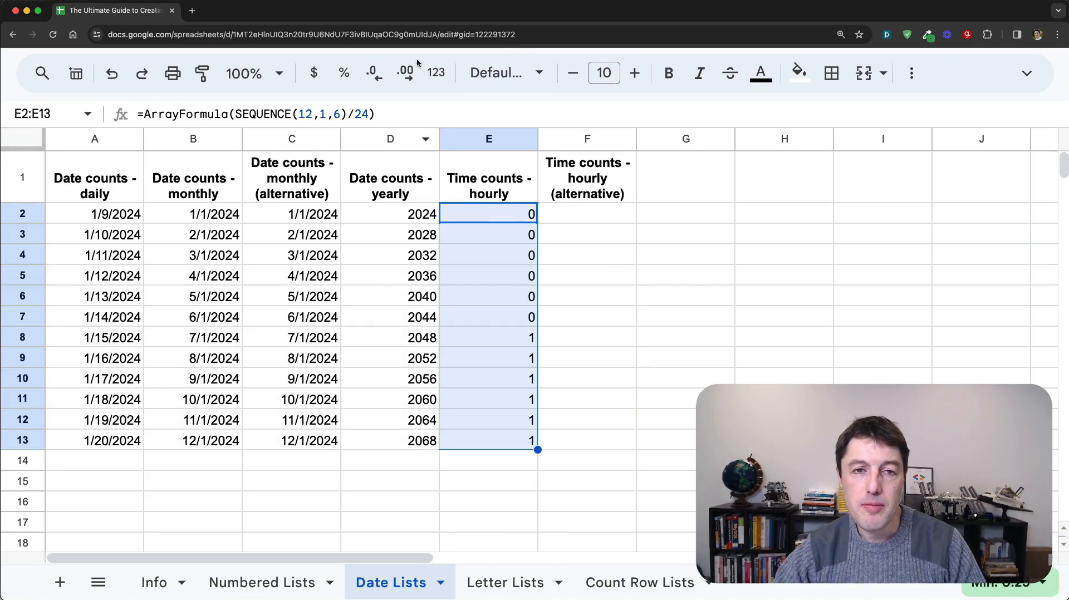
pyautogui.click(409, 73)
pyautogui.click(409, 72)
pyautogui.click(409, 72)
pyautogui.click(409, 73)
pyautogui.click(409, 72)
pyautogui.moveTo(524, 223); pyautogui.dragTo(520, 440)
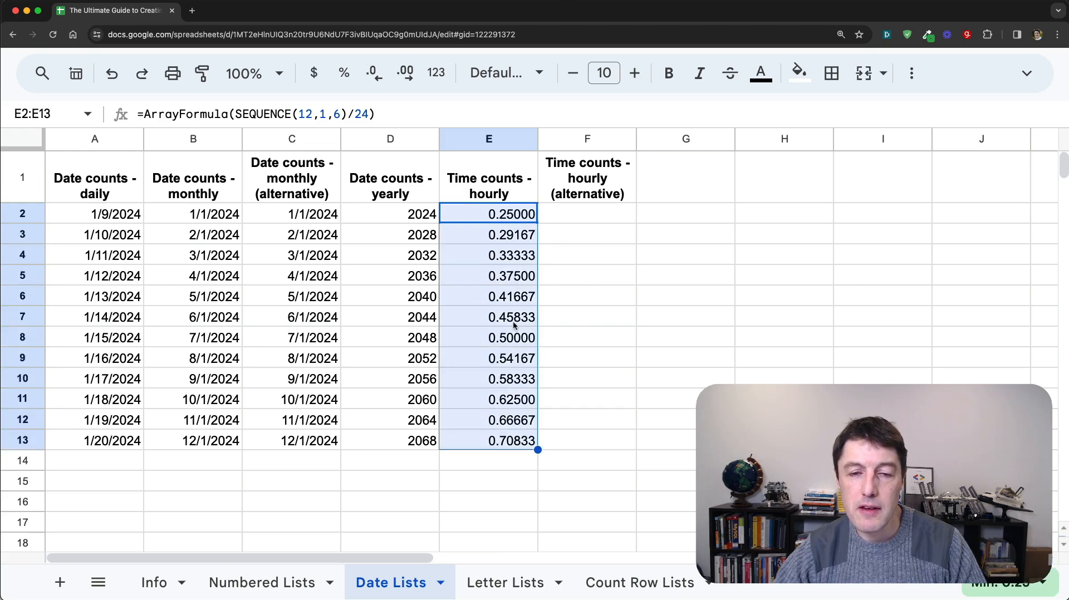
pyautogui.click(504, 215)
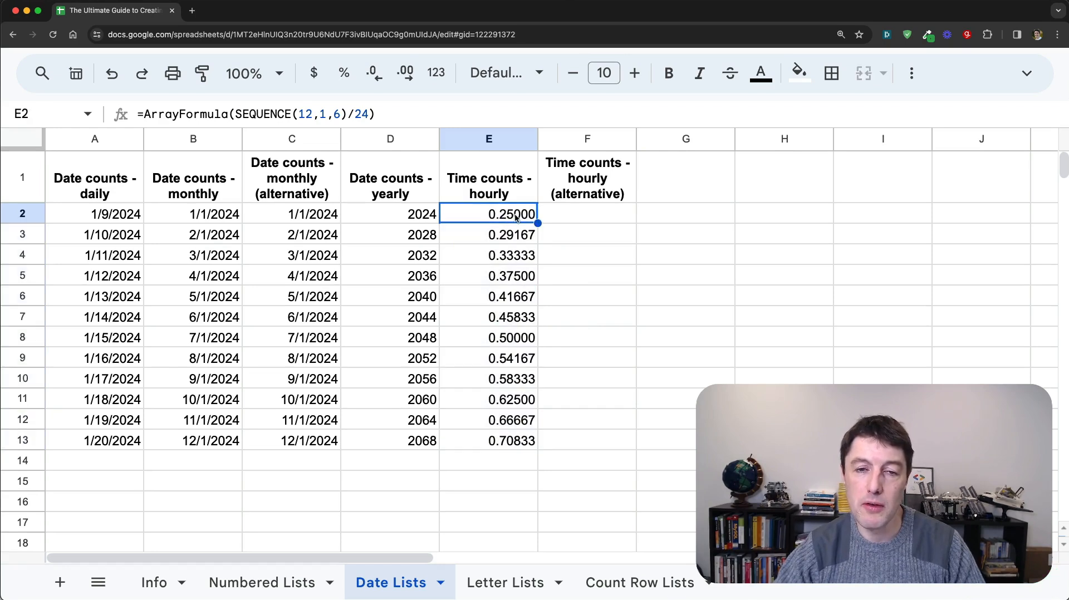
pyautogui.click(513, 440)
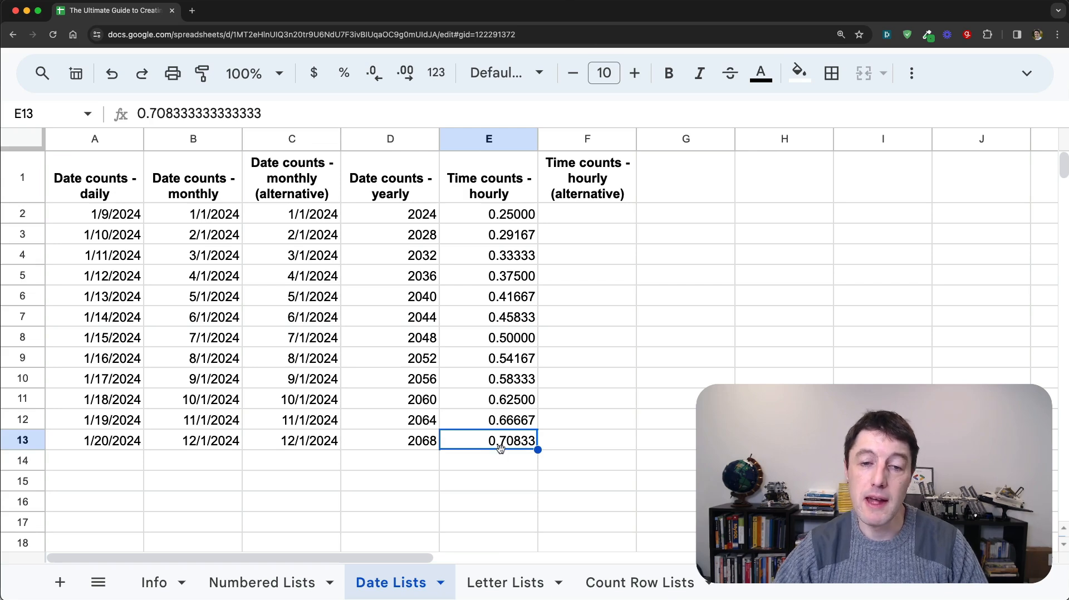
# Format the hourly values in E2:E13 as Time.
pyautogui.moveTo(503, 215); pyautogui.dragTo(520, 441)
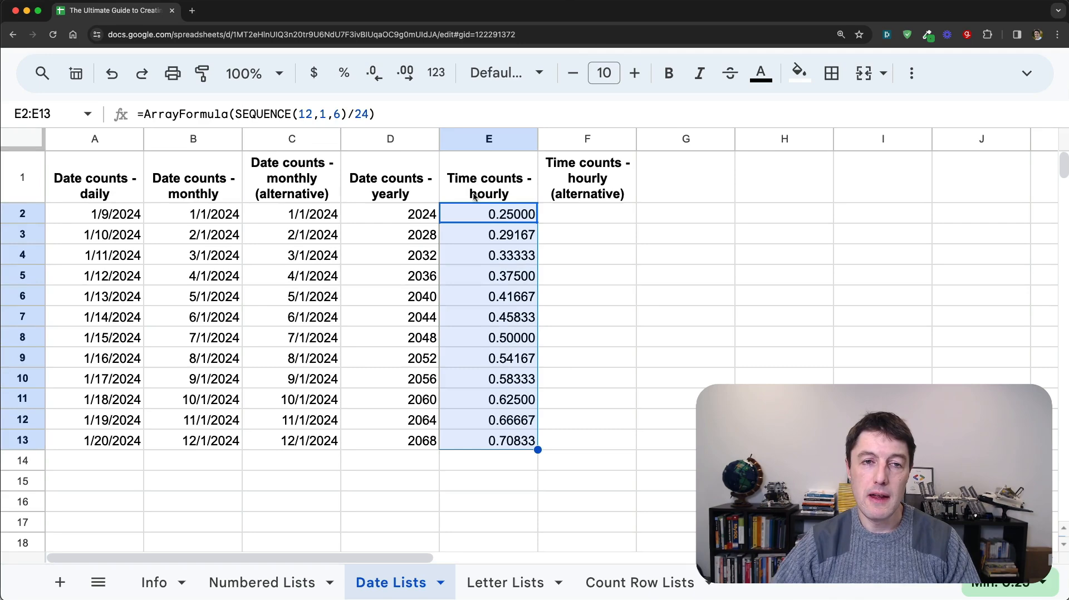
pyautogui.click(436, 73)
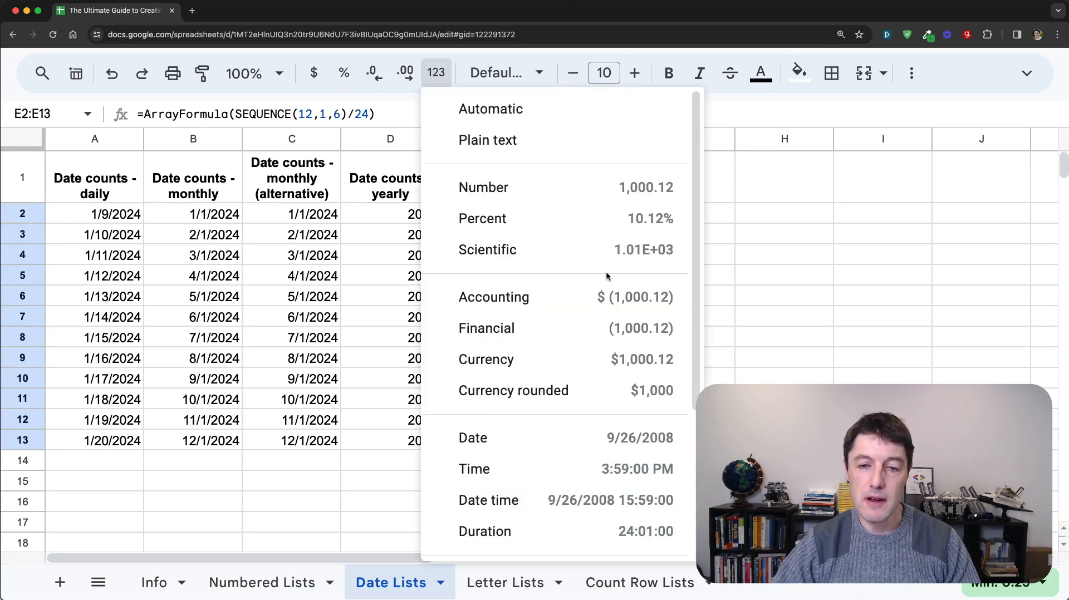
pyautogui.click(550, 472)
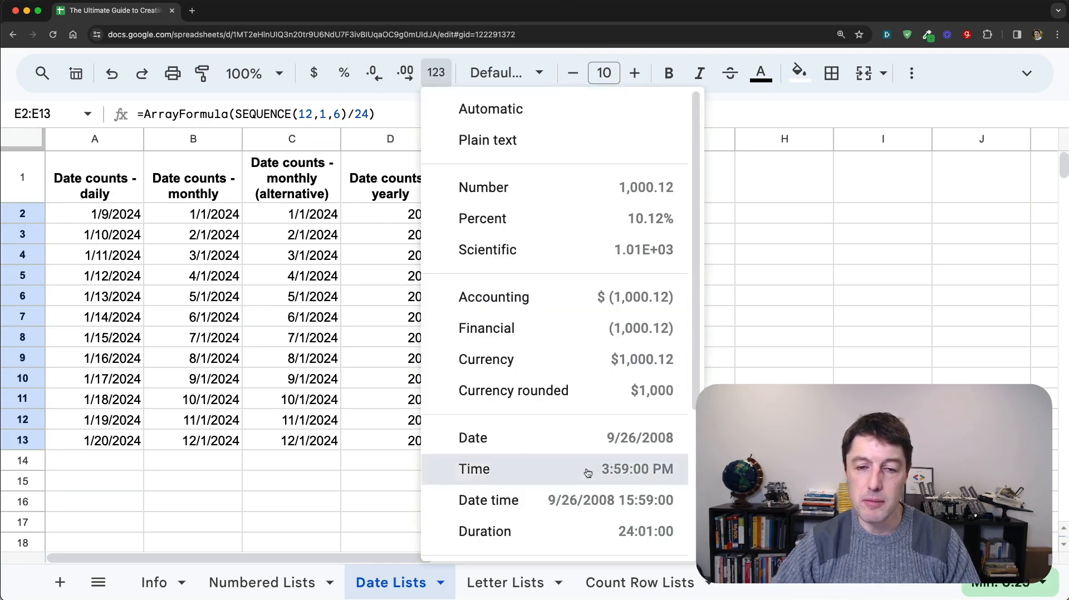
# Apply a custom date and time format to E2:E13 that drops the seconds, leaving hour, minute and AM/PM.
pyautogui.click(436, 72)
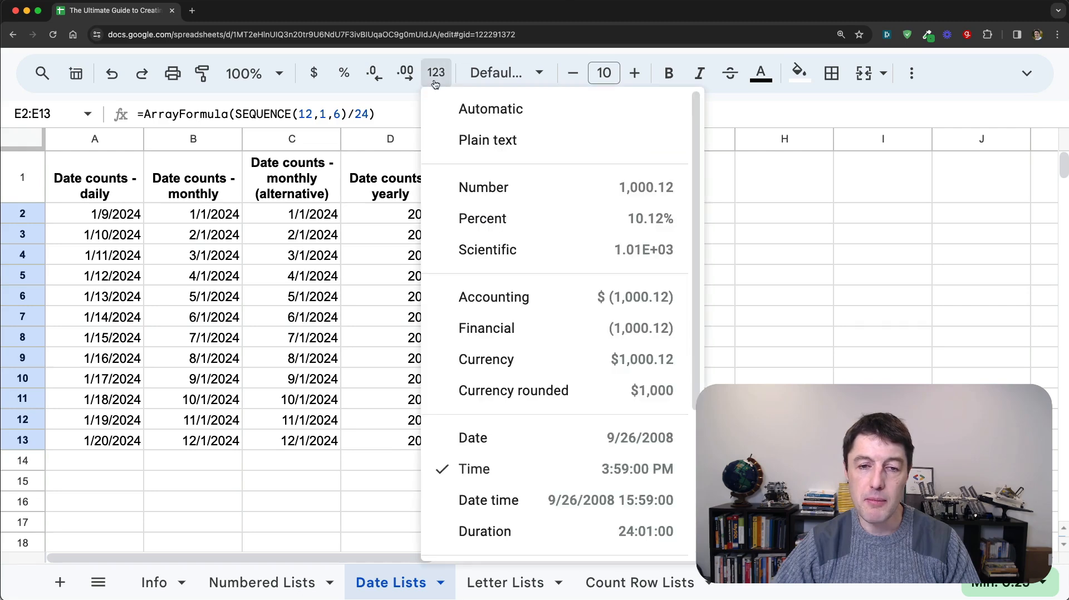
pyautogui.scroll(-5, 613, 278)
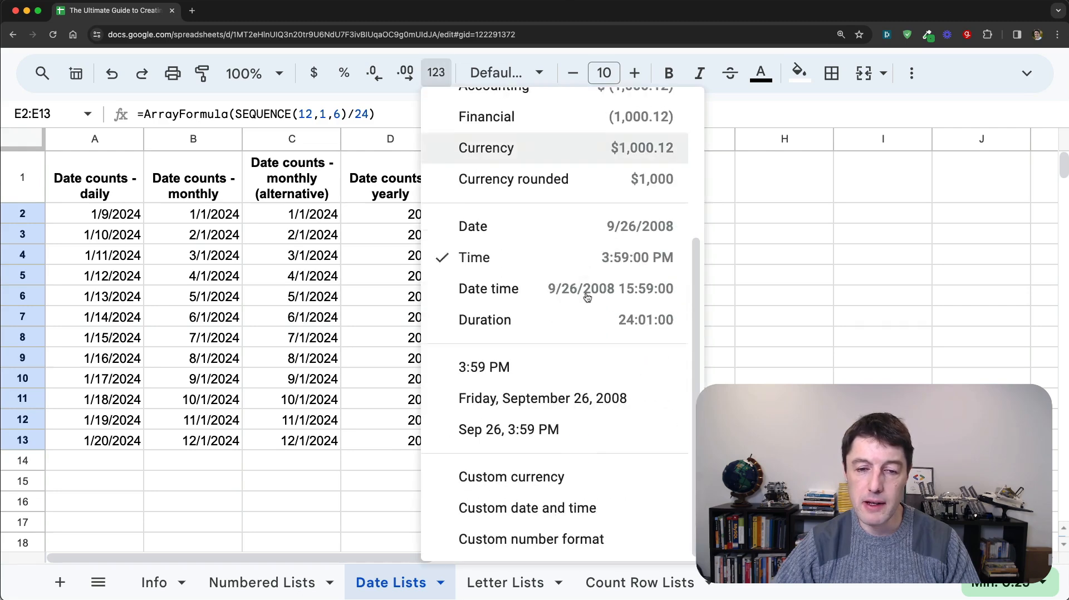
pyautogui.click(573, 508)
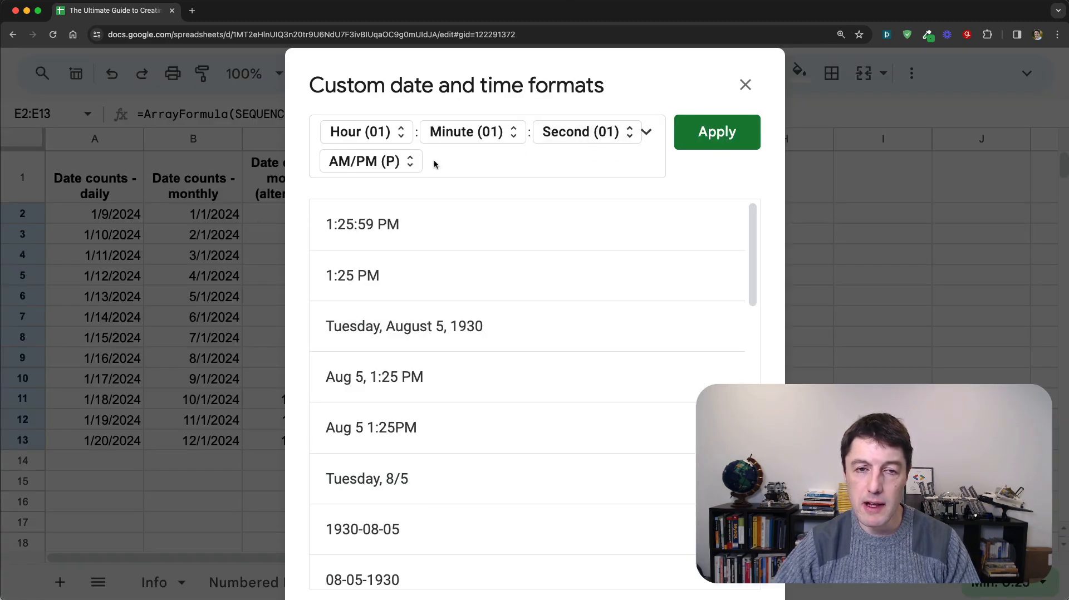
pyautogui.press('BackSpace')
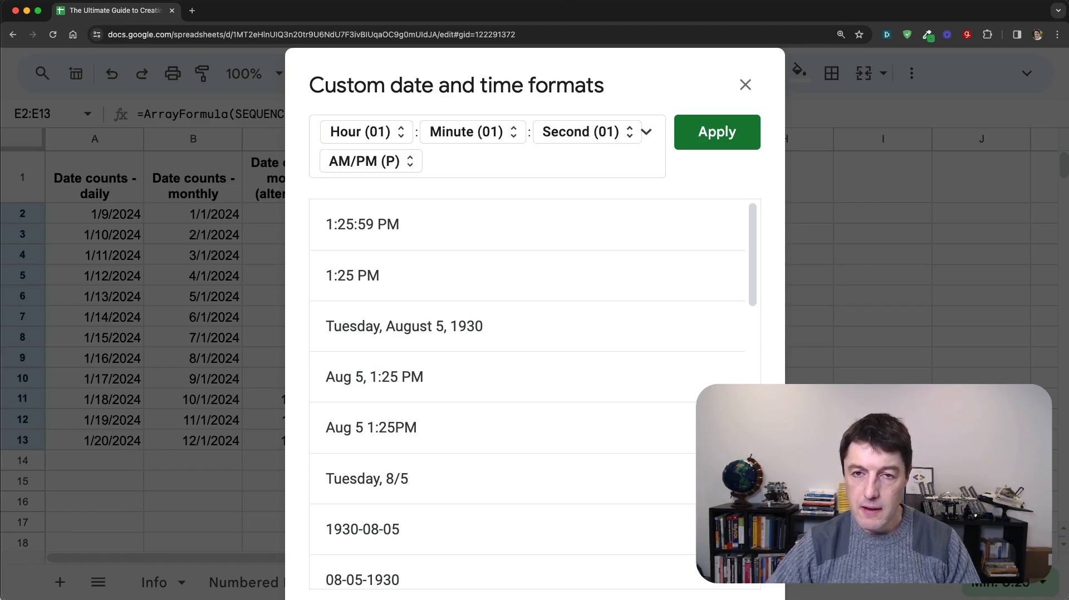
pyautogui.press('BackSpace')
pyautogui.press('BackSpace')
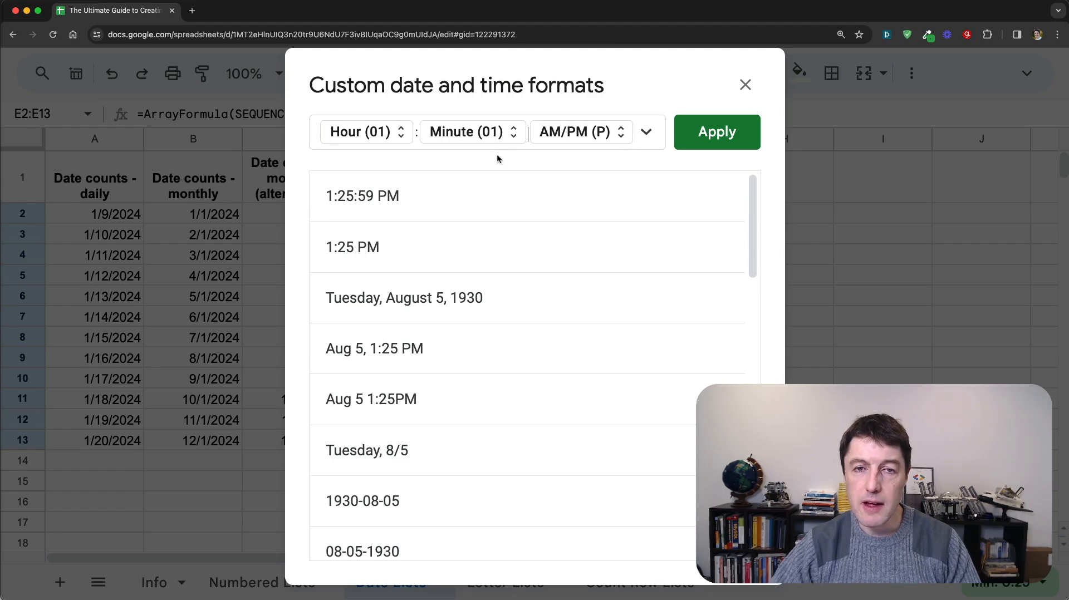
pyautogui.click(691, 133)
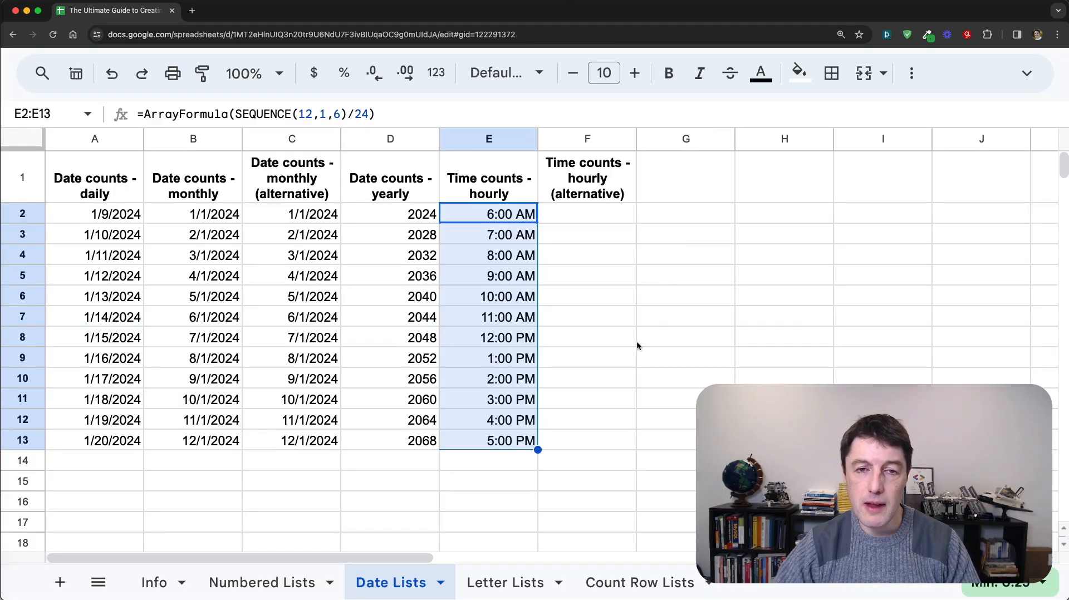
# Enter =MAKEARRAY(12,1,LAMBDA(r,c,r+5)) in F2 of the hourly (alternative) column.
pyautogui.click(586, 217)
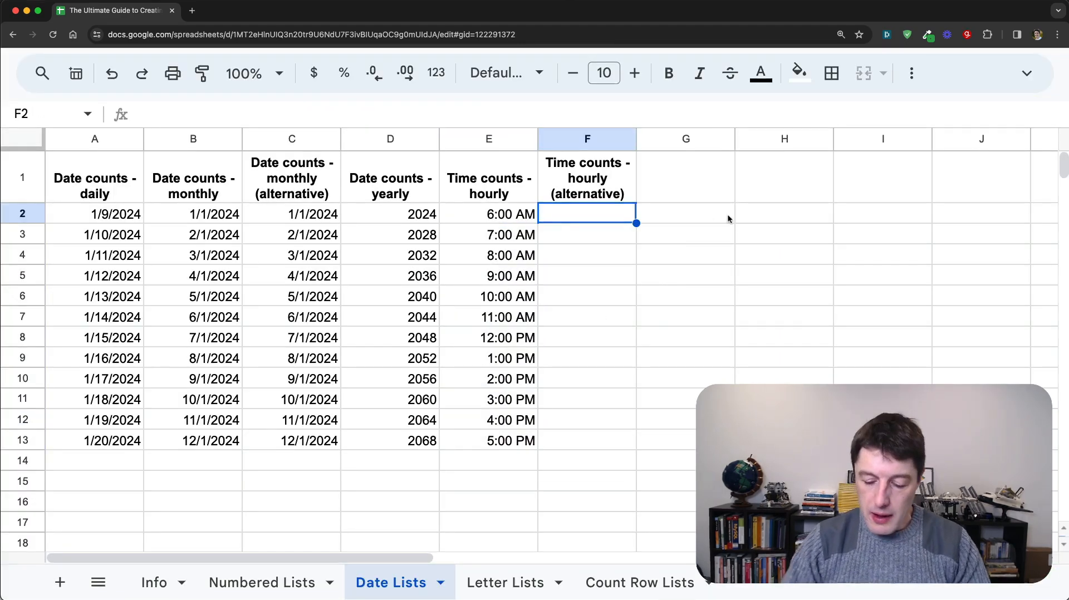
pyautogui.write('=makearray(')
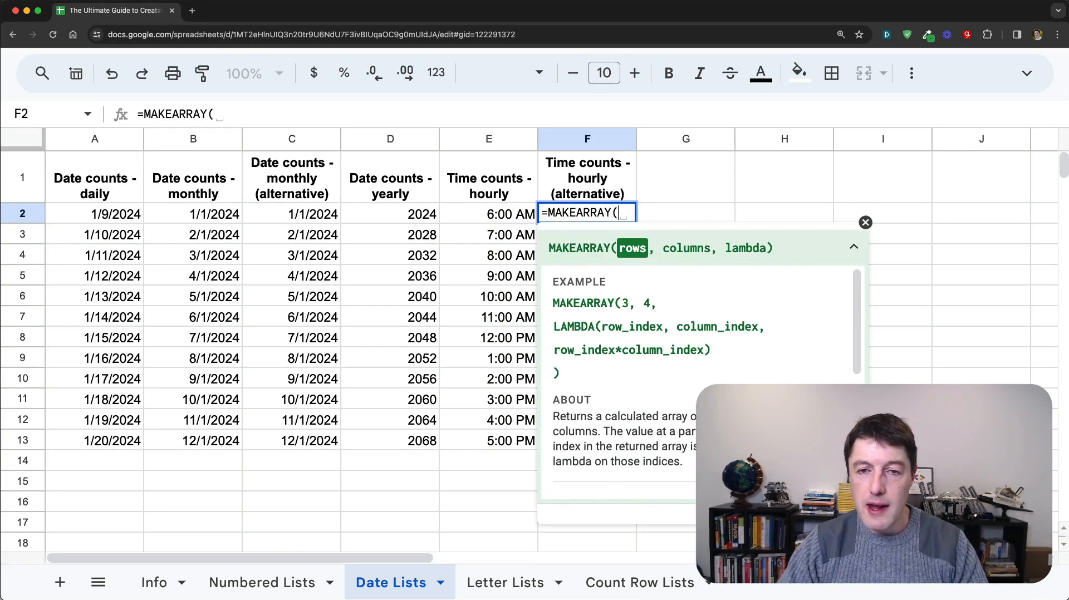
pyautogui.write('12,1,lamb')
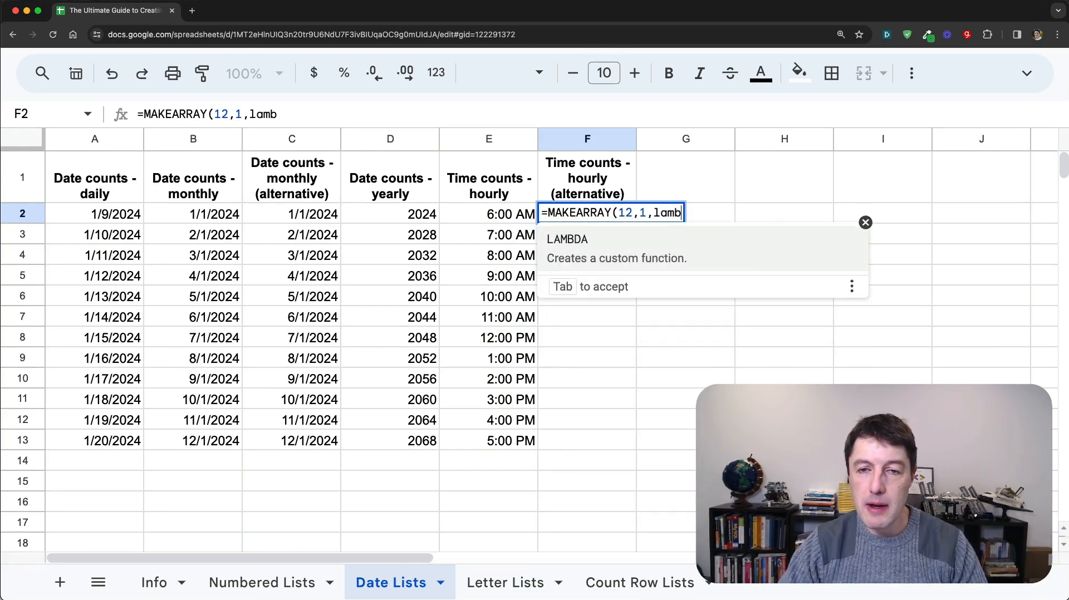
pyautogui.press('Tab')
pyautogui.write('r,c,')
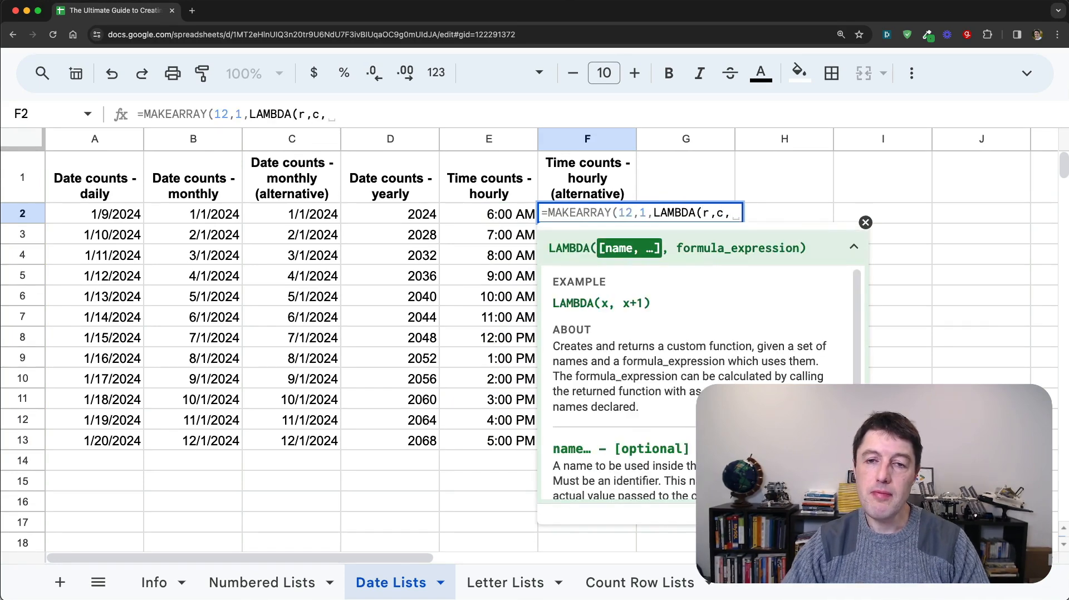
pyautogui.write('r')
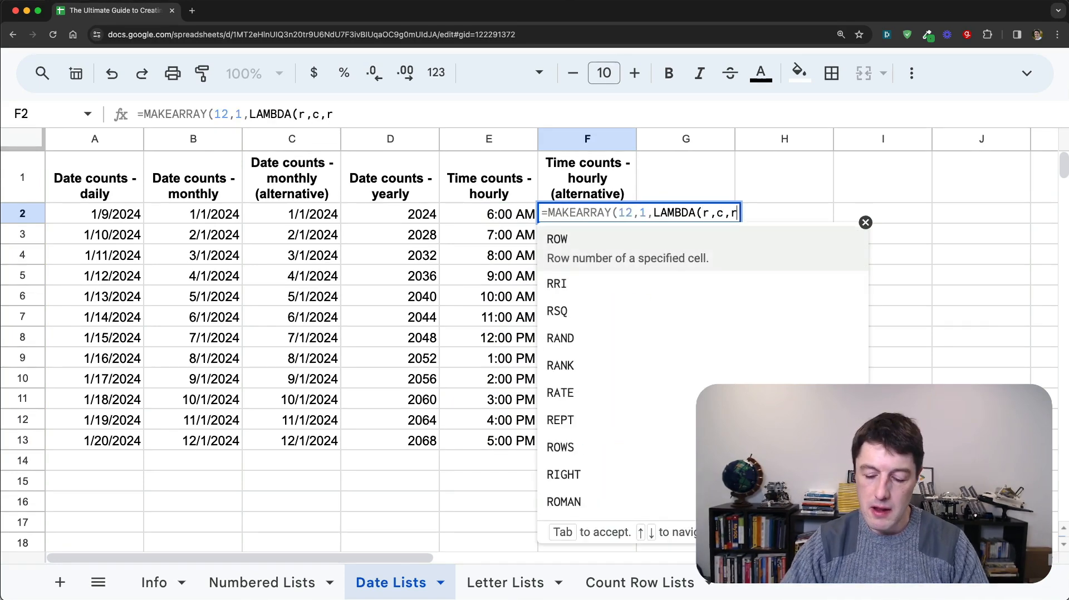
pyautogui.write('+5))')
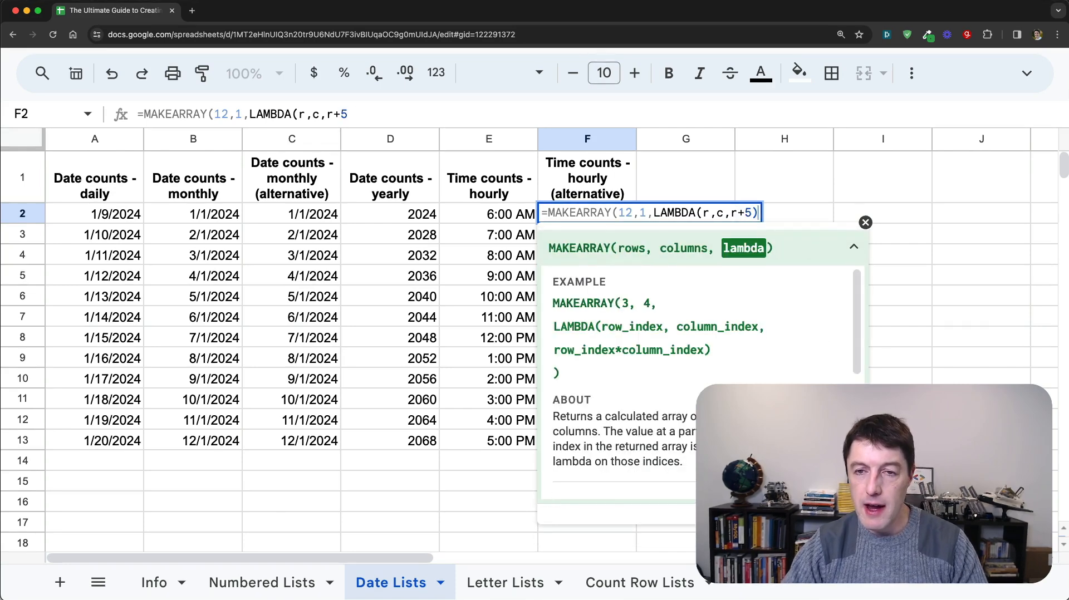
pyautogui.press('Return')
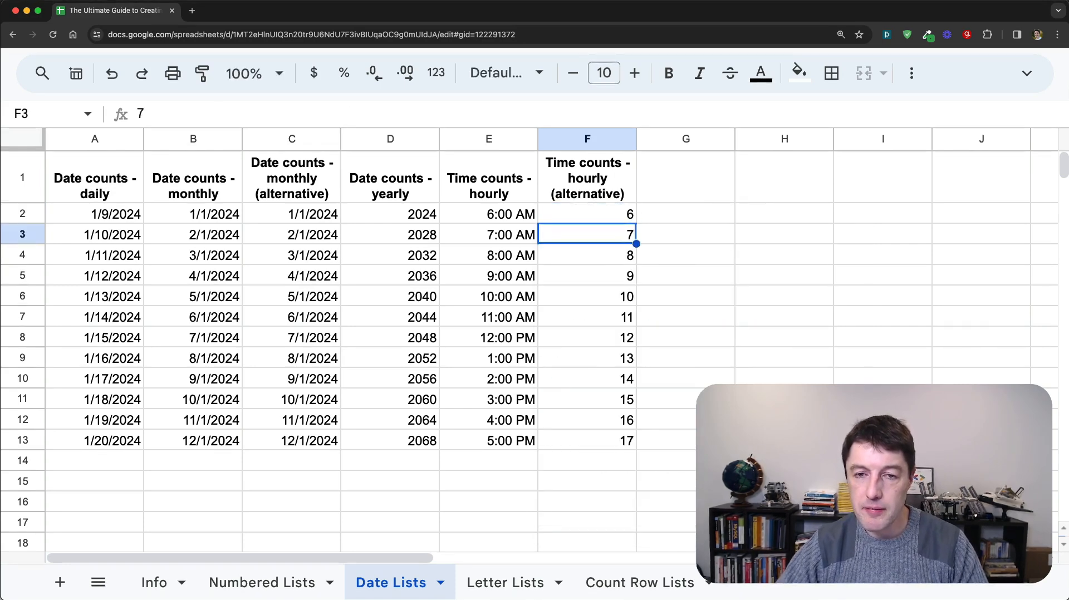
# Divide the hour expression in F2 by 24 so the formula reads =MAKEARRAY(12,1,LAMBDA(r,c,(r+5)/24)).
pyautogui.press('Up')
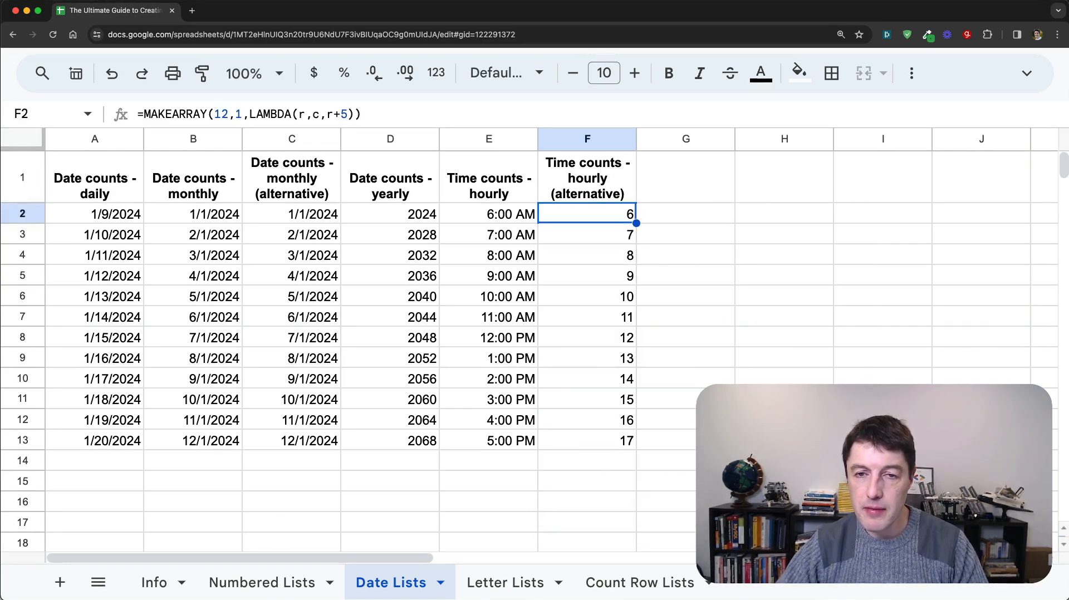
pyautogui.doubleClick(588, 212)
pyautogui.click(727, 214)
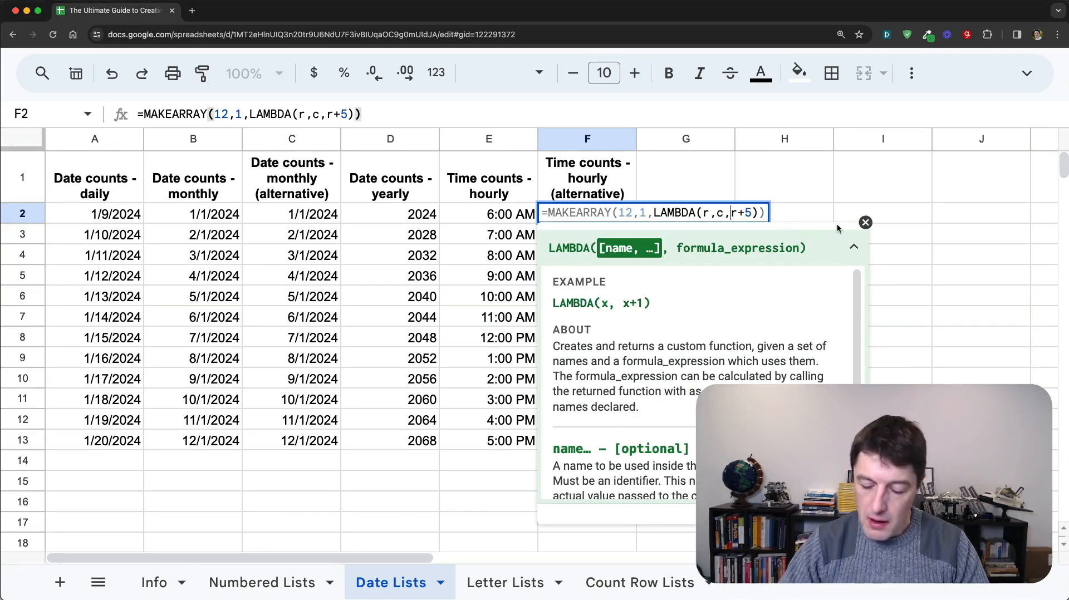
pyautogui.write('(r+5)')
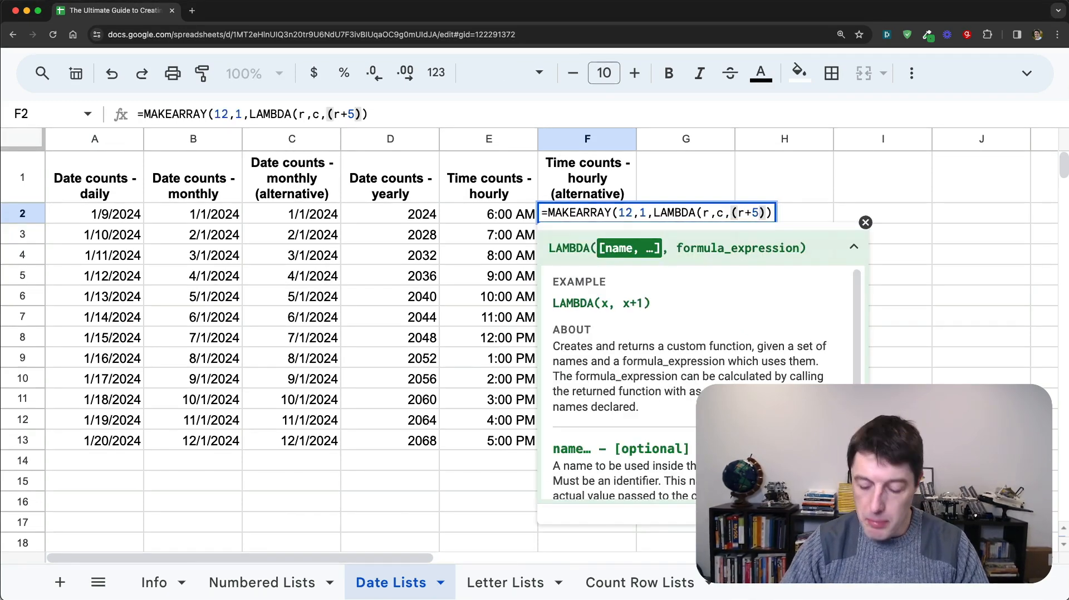
pyautogui.write('/24)')
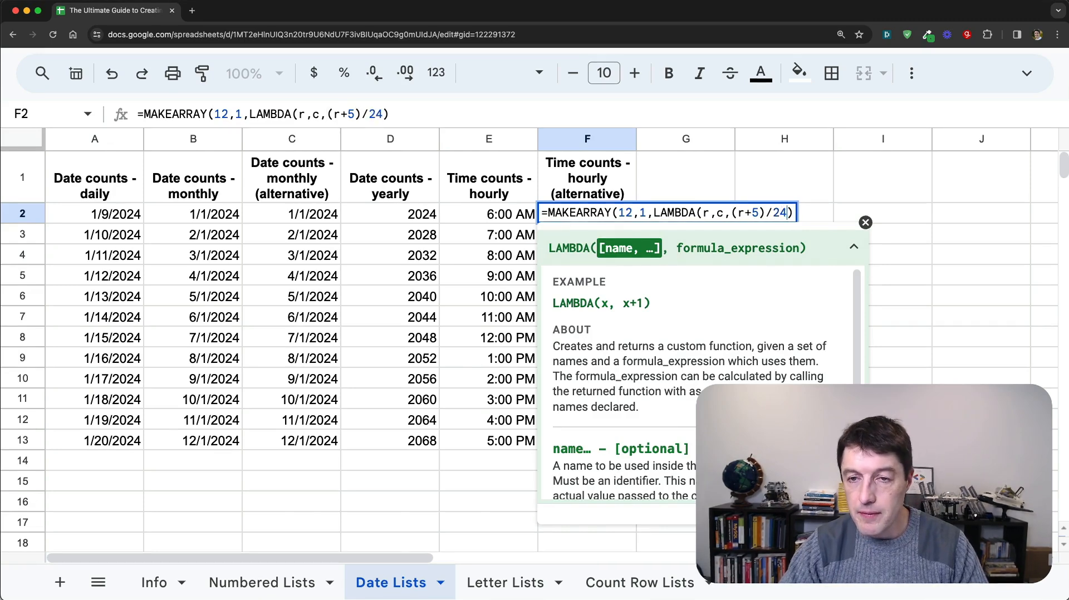
pyautogui.press('Return')
# Show the alternative hourly values in F2:F13 with three decimal places.
pyautogui.press('Up')
pyautogui.hotkey('ctrl', 'shift', 'Down')
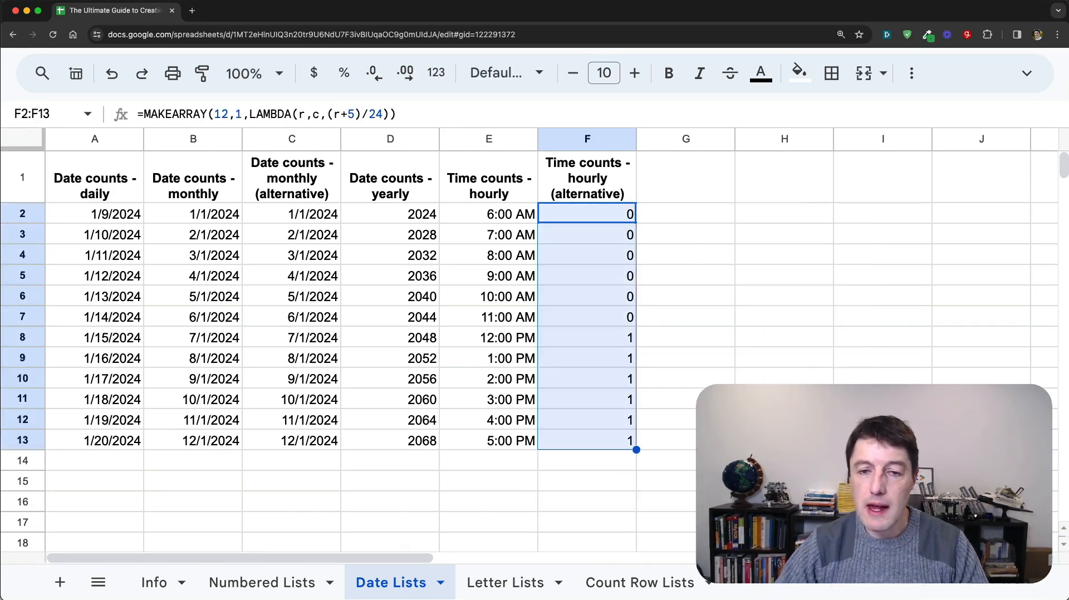
pyautogui.click(408, 77)
pyautogui.click(408, 77)
pyautogui.click(408, 78)
# Copy the time formatting of E2:E13 onto the alternative hourly values in F2:F13.
pyautogui.moveTo(499, 217); pyautogui.dragTo(497, 434)
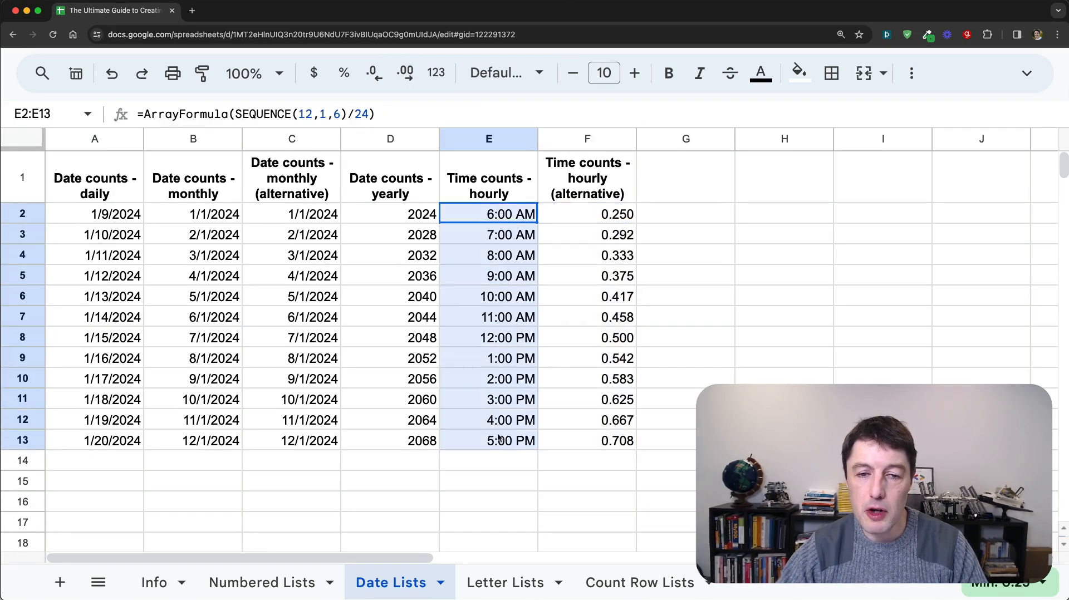
pyautogui.click(202, 73)
pyautogui.click(583, 217)
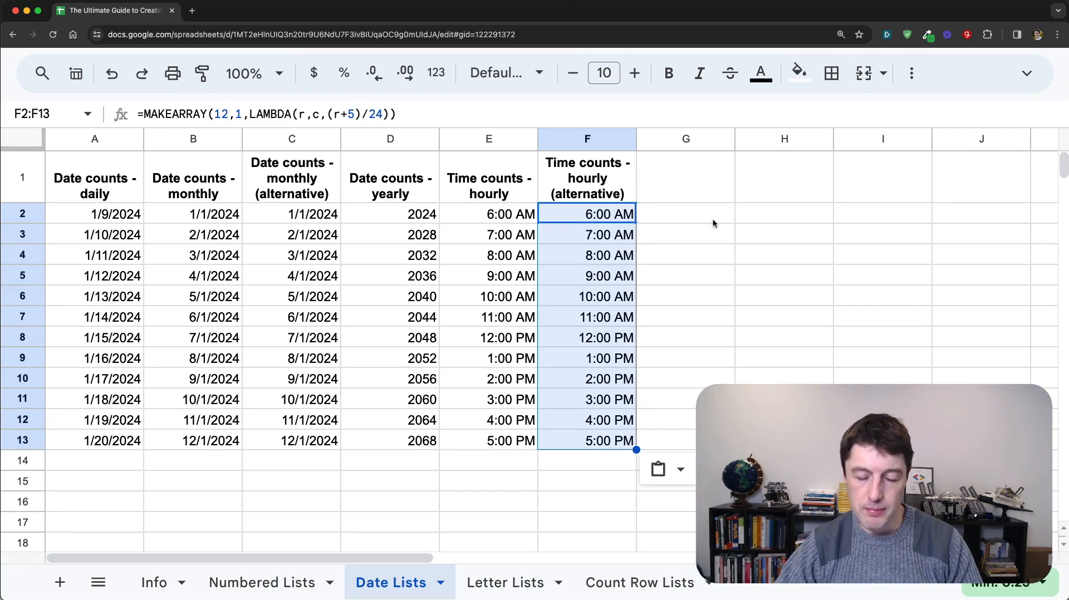
# On the Letter Lists sheet, enter =CHAR(65) in A2 under Uppercase Letter Counts.
pyautogui.click(515, 577)
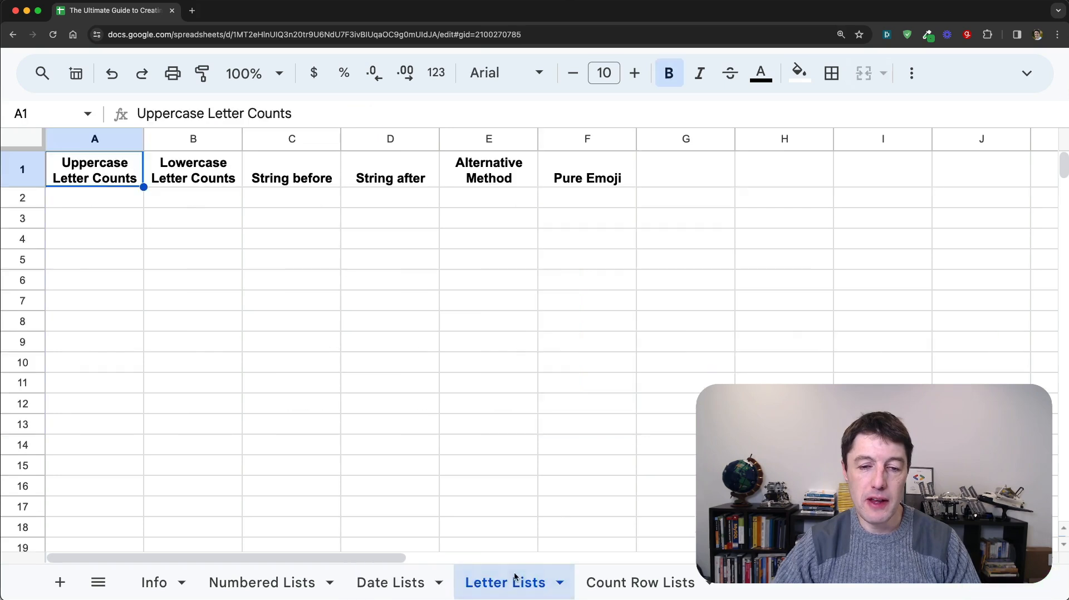
pyautogui.click(123, 205)
pyautogui.write('=CHAR')
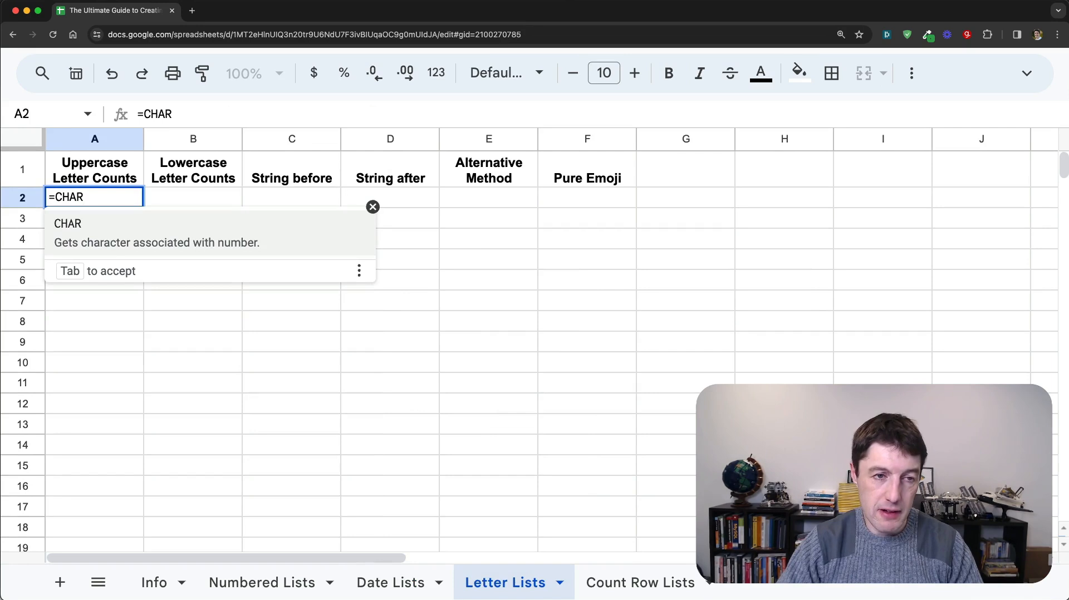
pyautogui.write('(')
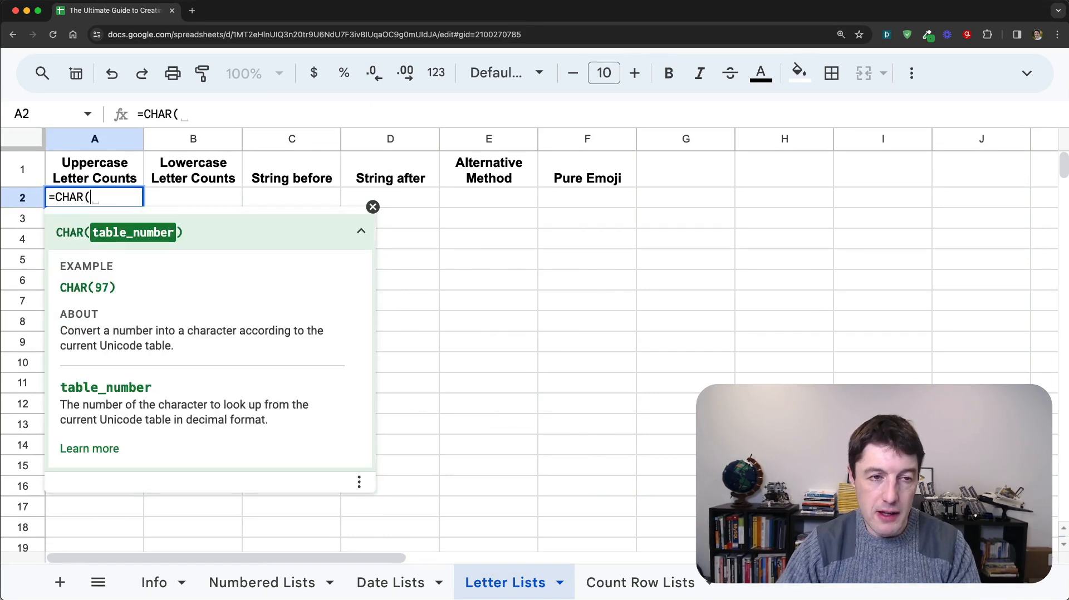
pyautogui.write('65)')
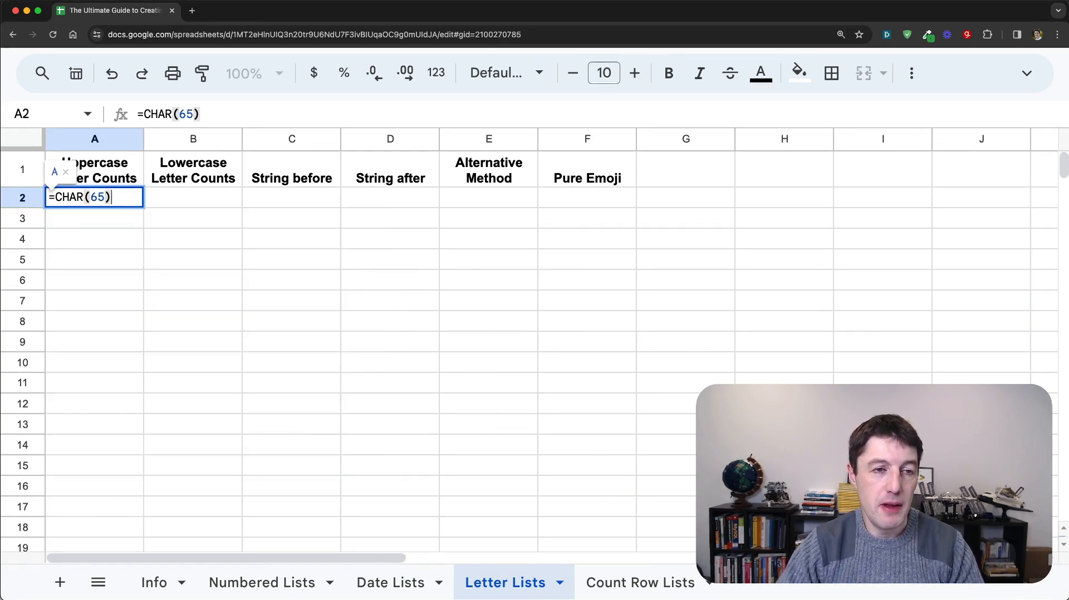
pyautogui.press('Return')
pyautogui.press('Up')
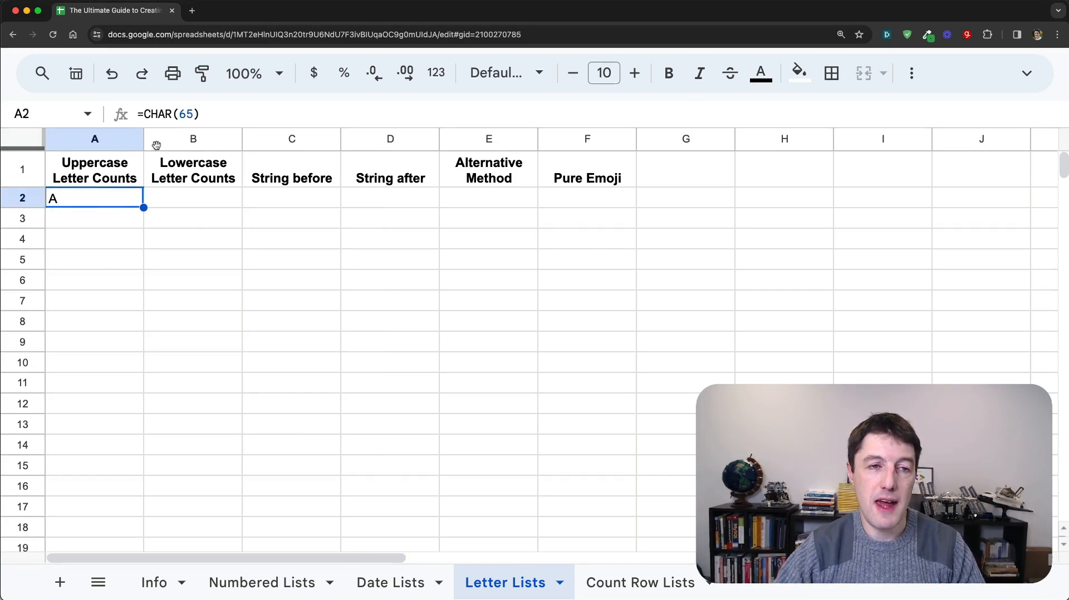
# Review the CHAR formula in A2 and fill it across to B2 under Lowercase Letter Counts.
pyautogui.moveTo(145, 114); pyautogui.dragTo(228, 117)
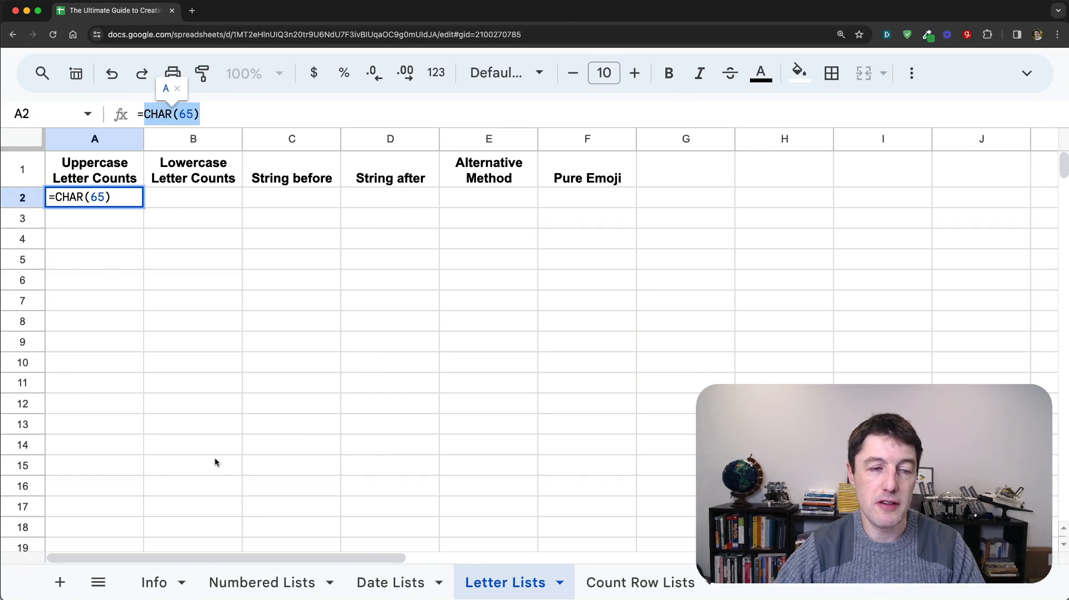
pyautogui.press('Escape')
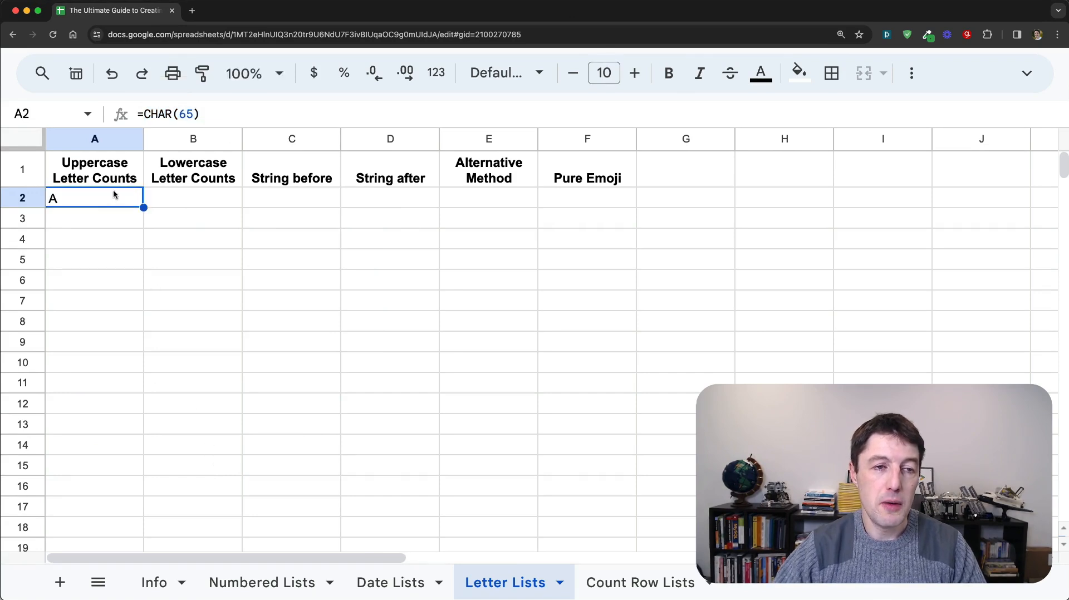
pyautogui.moveTo(144, 207); pyautogui.dragTo(174, 202)
pyautogui.click(98, 199)
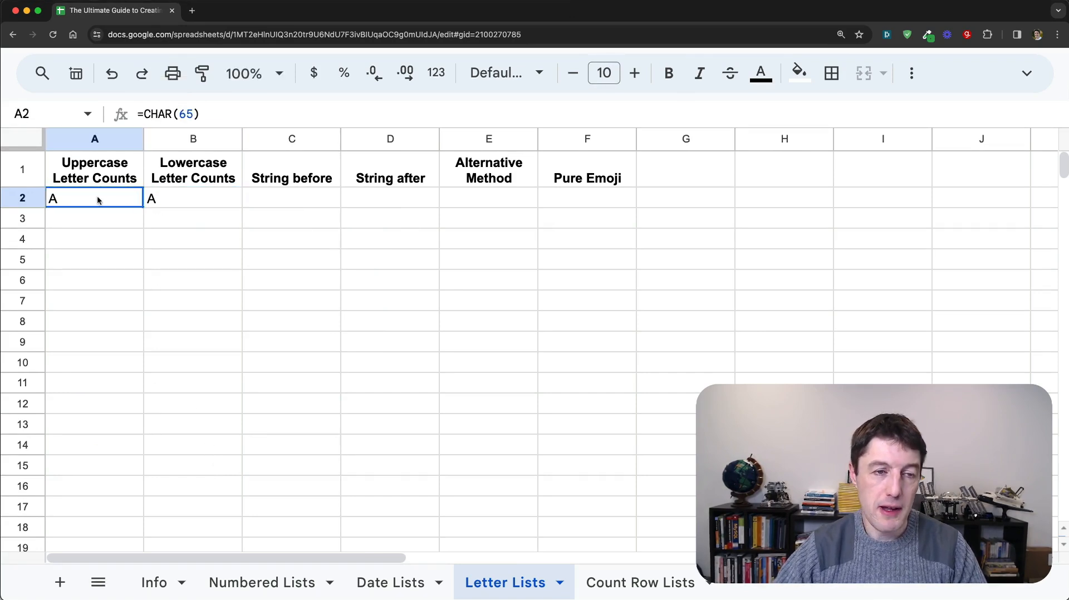
# Replace the formula in A2 with =SEQUENCE(26,1,65) and review the numbers it generates down column A.
pyautogui.write('=seq')
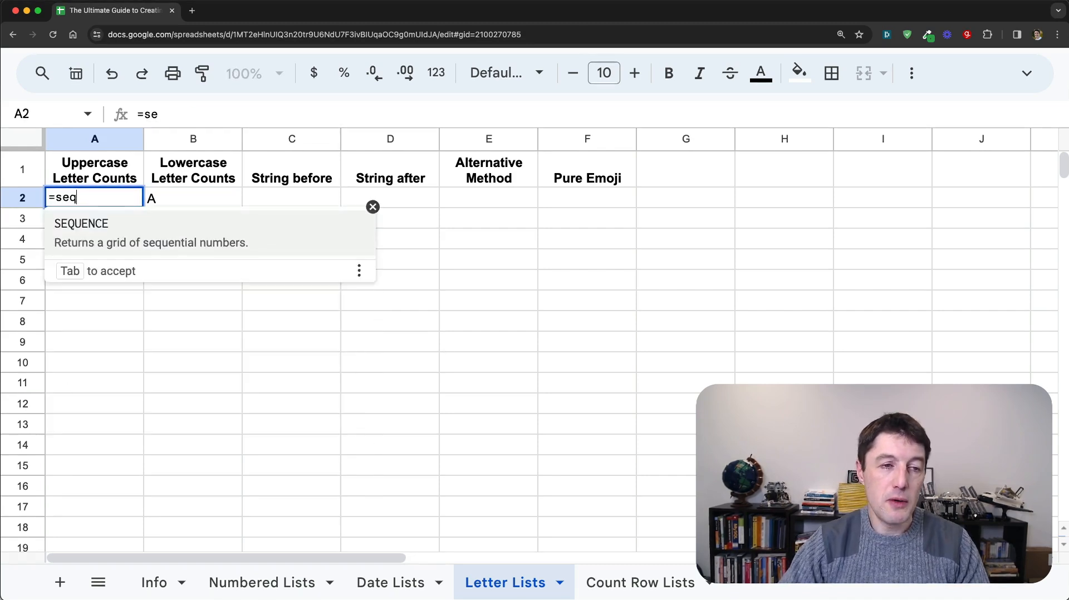
pyautogui.press('Tab')
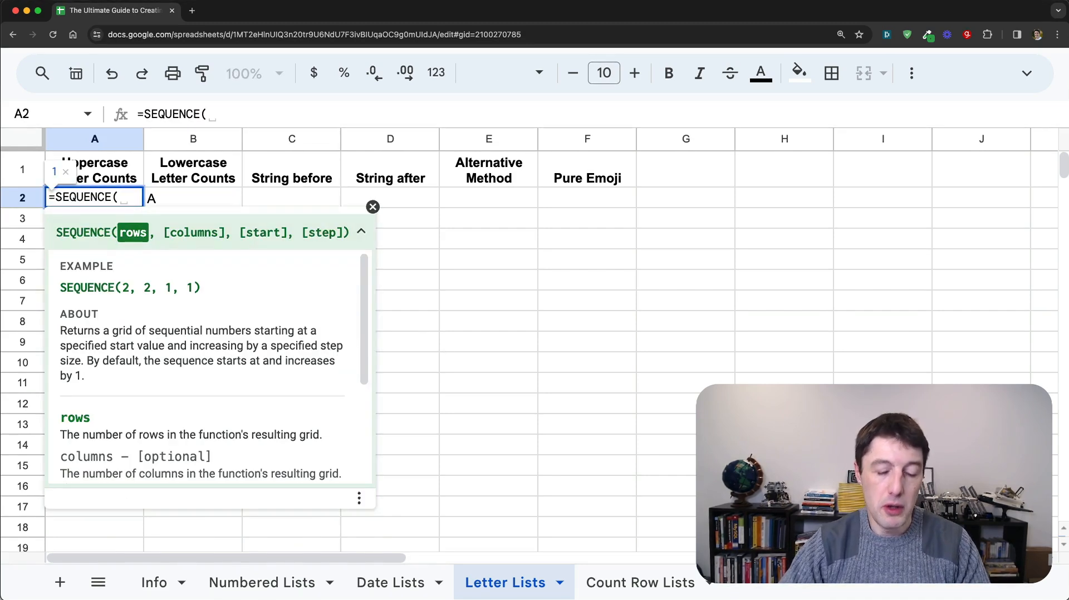
pyautogui.write('26')
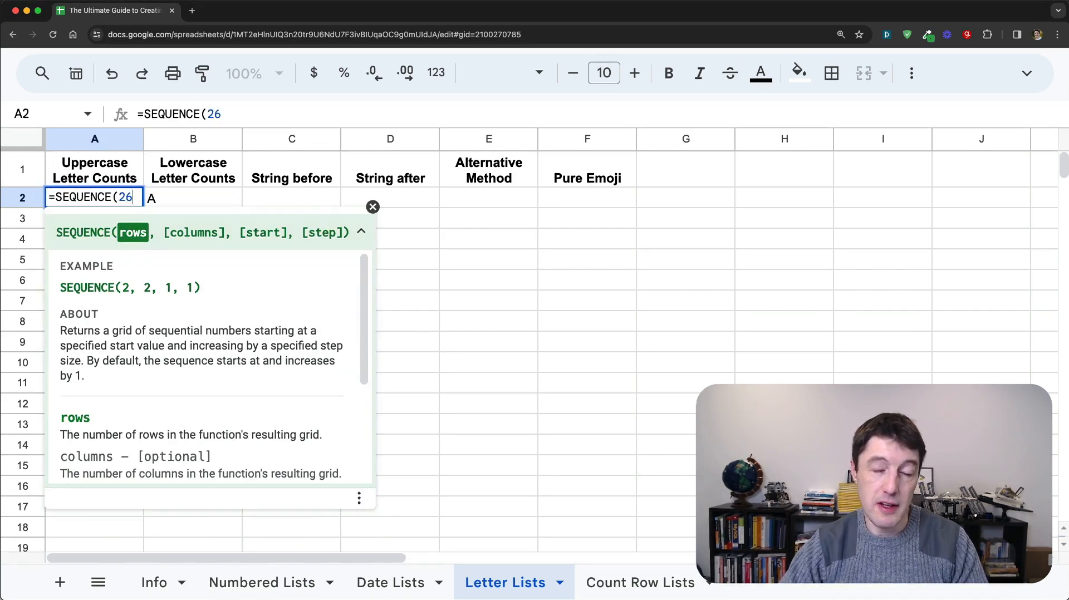
pyautogui.write(',1')
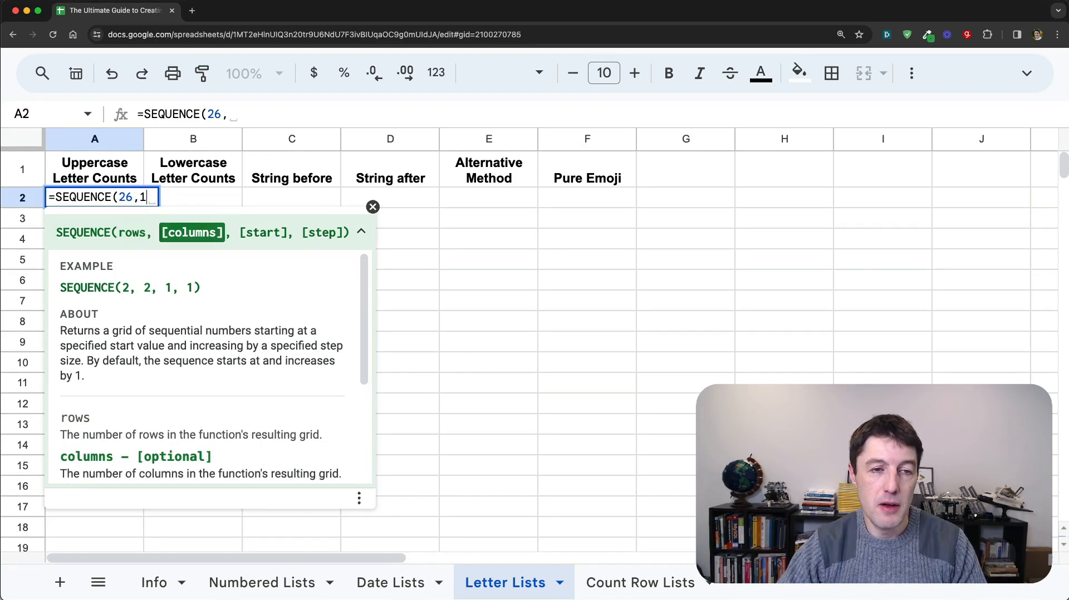
pyautogui.write(',65')
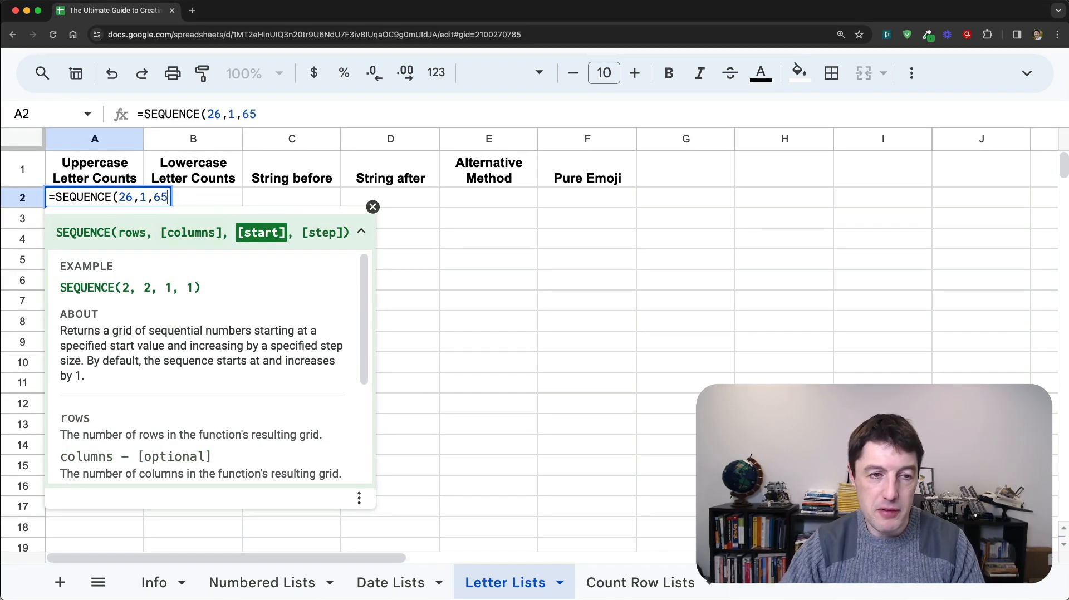
pyautogui.write(')')
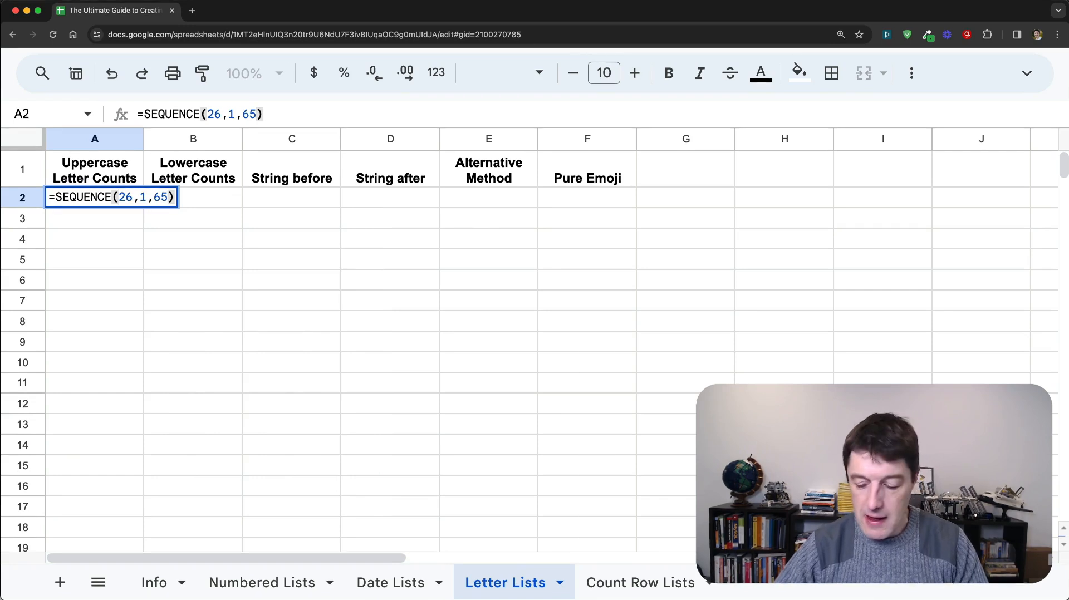
pyautogui.press('Return')
pyautogui.scroll(-2, 136, 404)
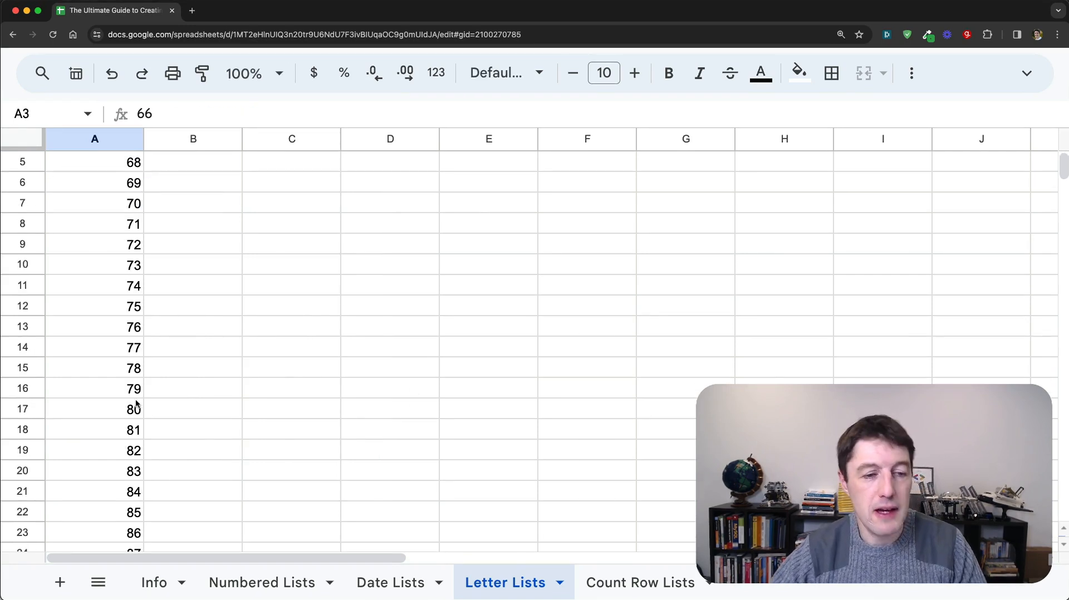
pyautogui.scroll(-3, 137, 404)
pyautogui.scroll(5, 137, 405)
# Wrap the SEQUENCE in A2 inside CHAR so the formula reads =CHAR(SEQUENCE(26,1,65)).
pyautogui.click(119, 205)
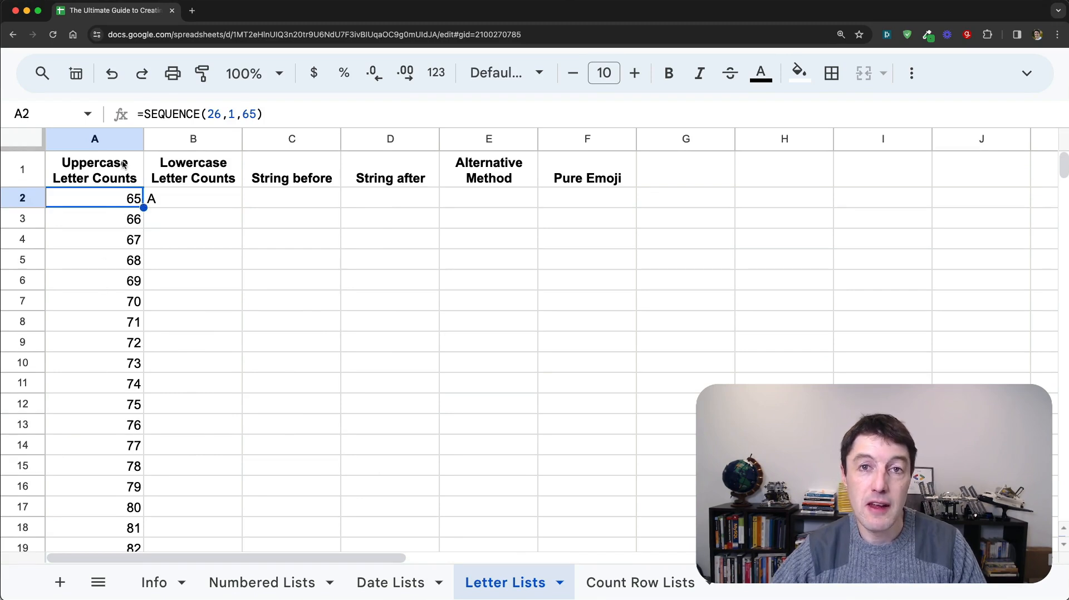
pyautogui.click(144, 115)
pyautogui.write('CHAR(')
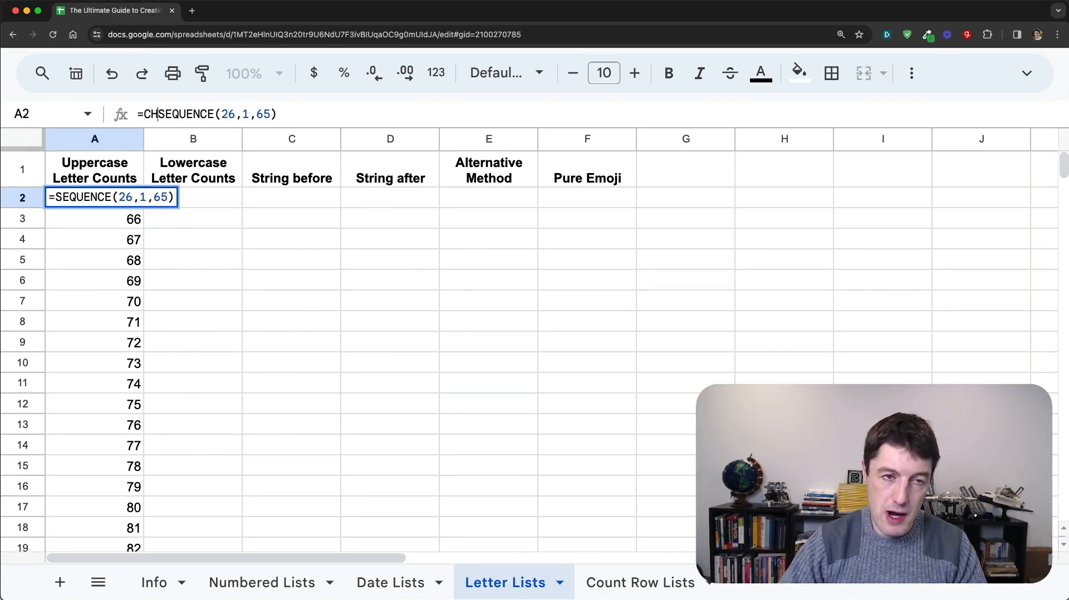
pyautogui.press('End')
pyautogui.write('))')
pyautogui.press('Return')
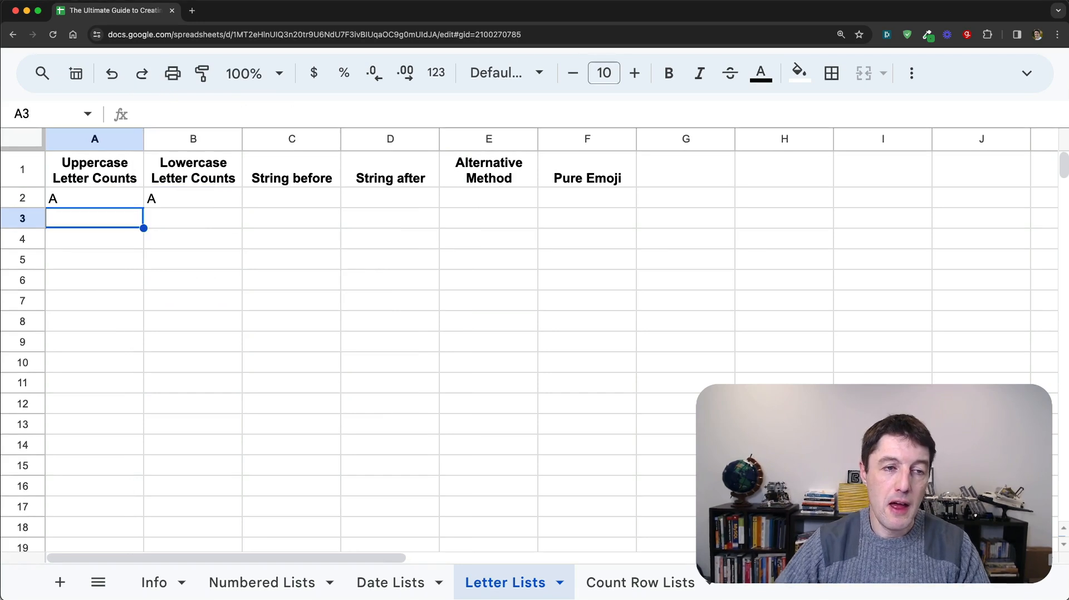
pyautogui.press('Up')
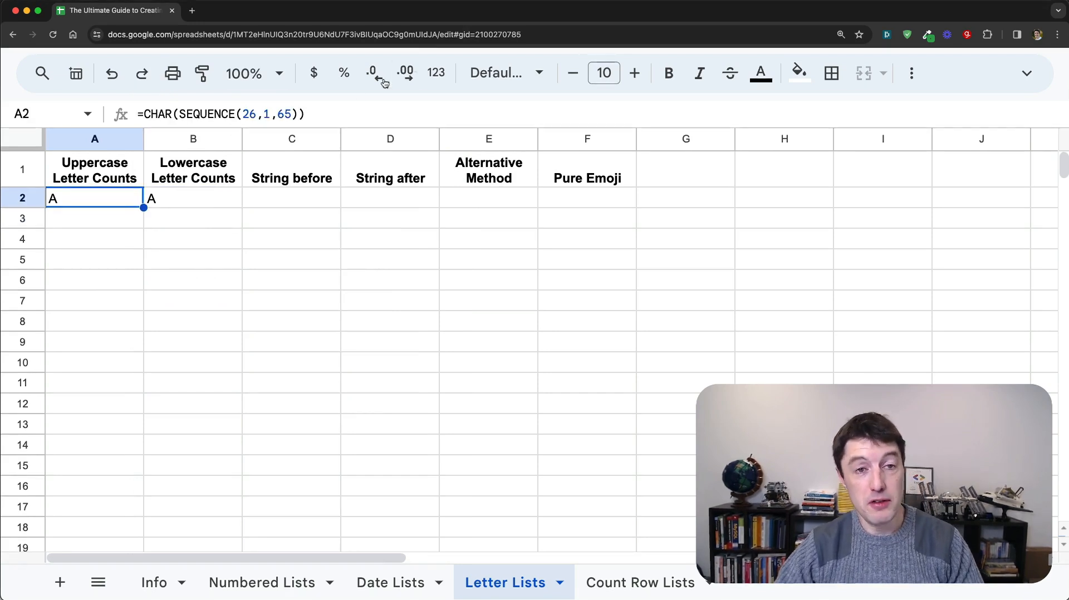
# Convert the A2 formula to =ArrayFormula(CHAR(SEQUENCE(26,1,65))) and review the uppercase letter list.
pyautogui.click(548, 115)
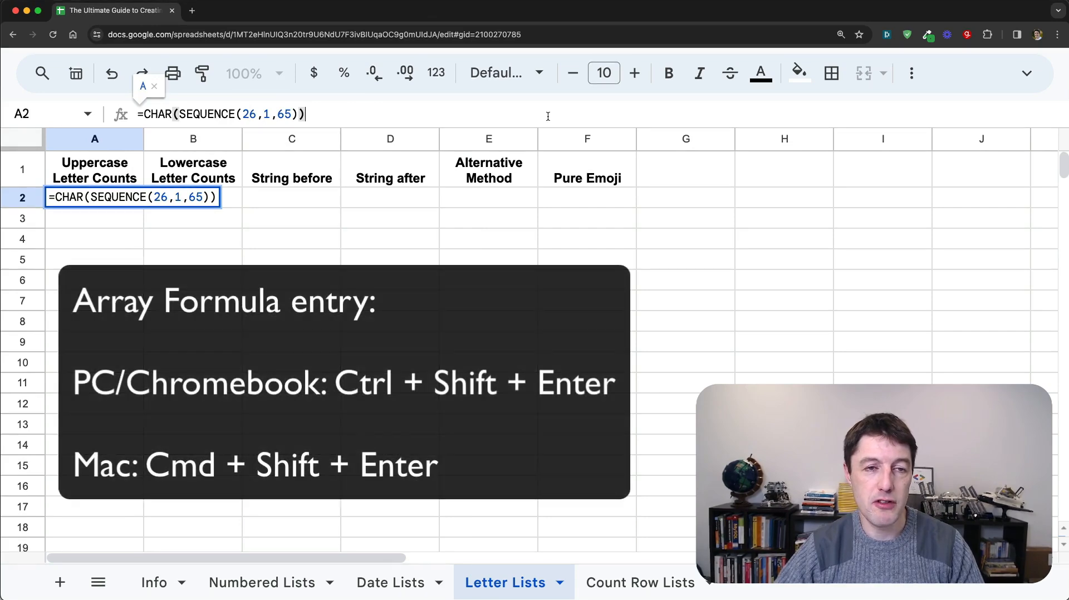
pyautogui.press('super+shift+Return')
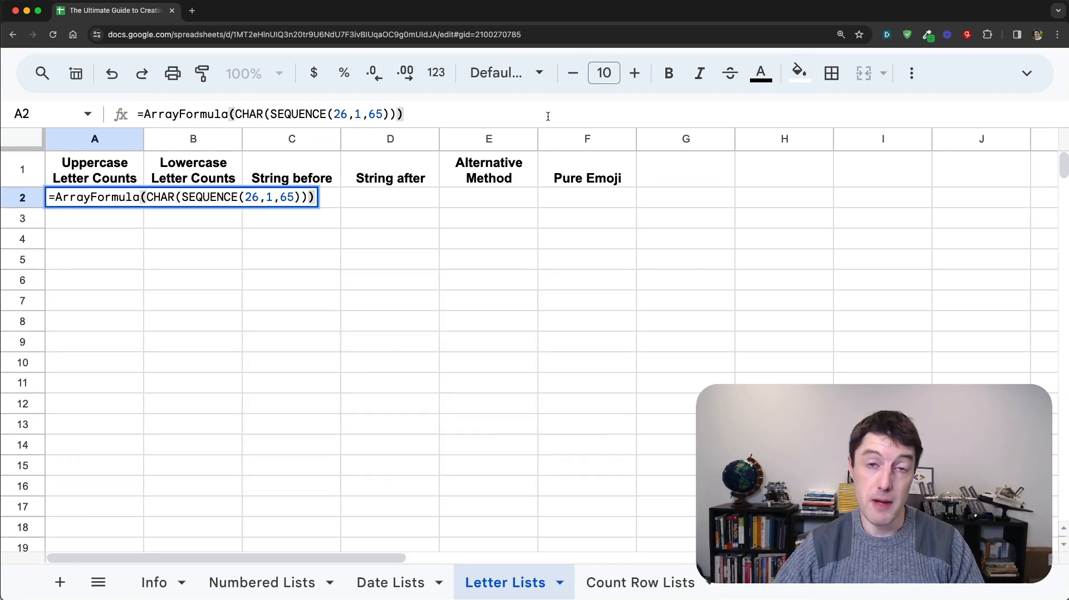
pyautogui.press('Return')
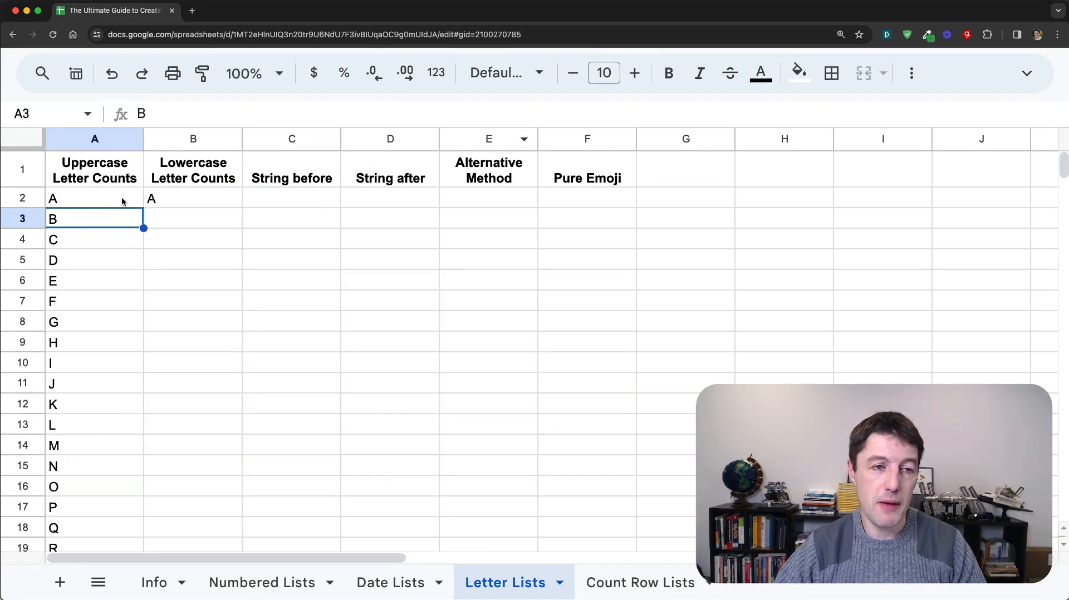
pyautogui.moveTo(121, 200); pyautogui.dragTo(108, 477)
pyautogui.scroll(-5, 131, 401)
pyautogui.scroll(5, 135, 388)
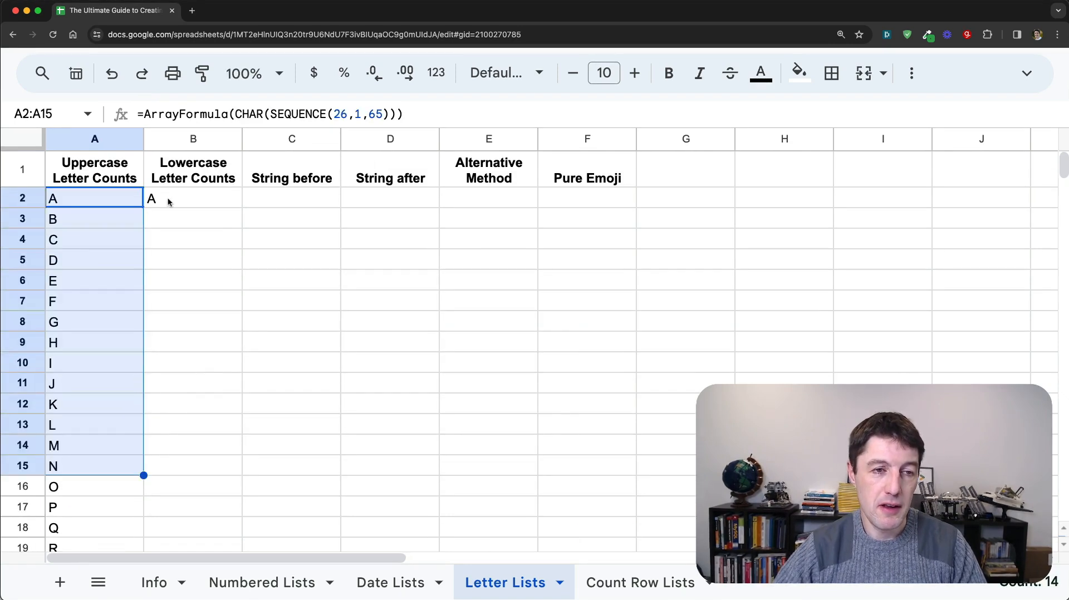
# Change the formula in B2 under Lowercase Letter Counts to =CHAR(97).
pyautogui.click(167, 198)
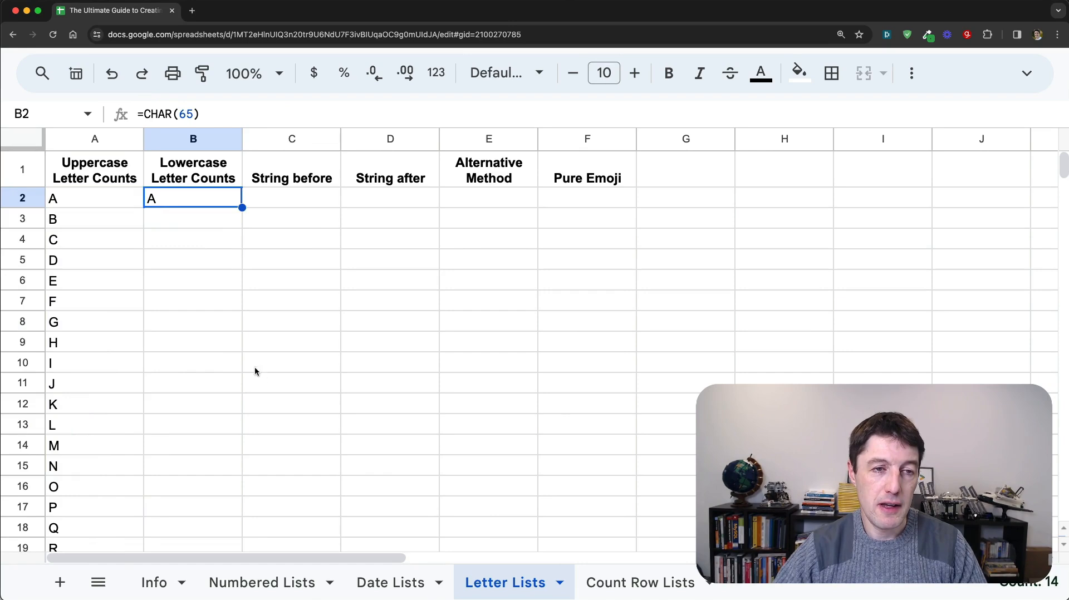
pyautogui.doubleClick(191, 109)
pyautogui.write('97')
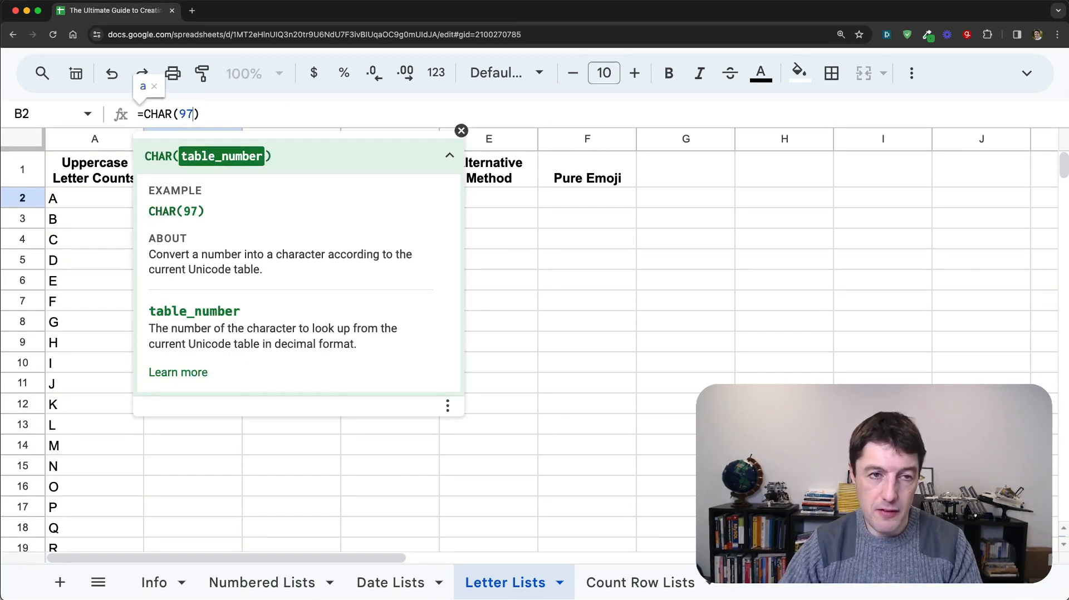
pyautogui.press('Return')
pyautogui.press('Up')
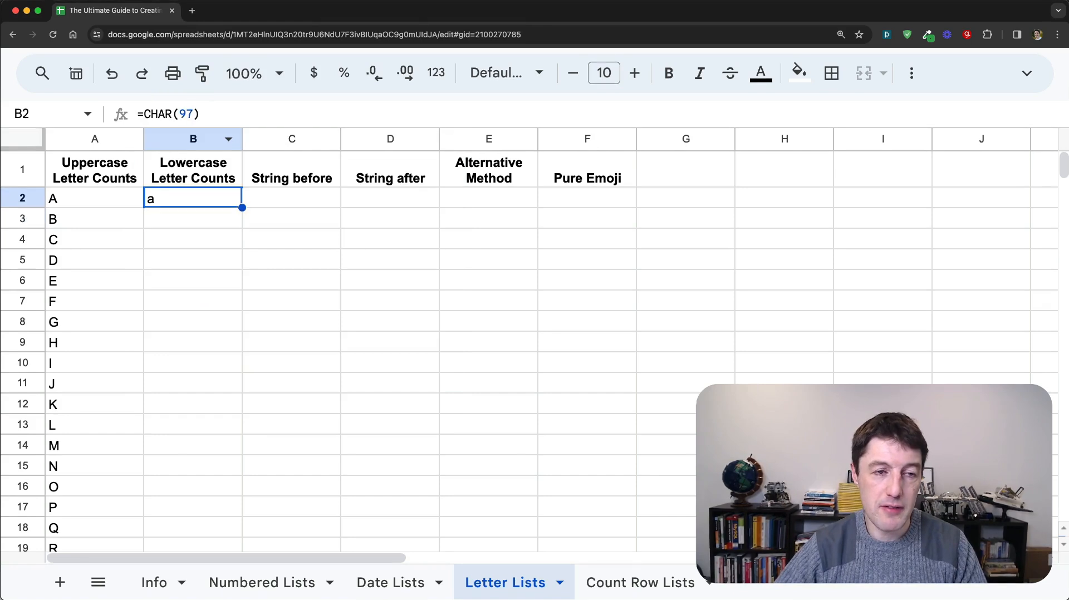
# Copy the array formula from A2 into B2, set its sequence start to 97, and review the lowercase letter list.
pyautogui.press('Left')
pyautogui.press('super+c')
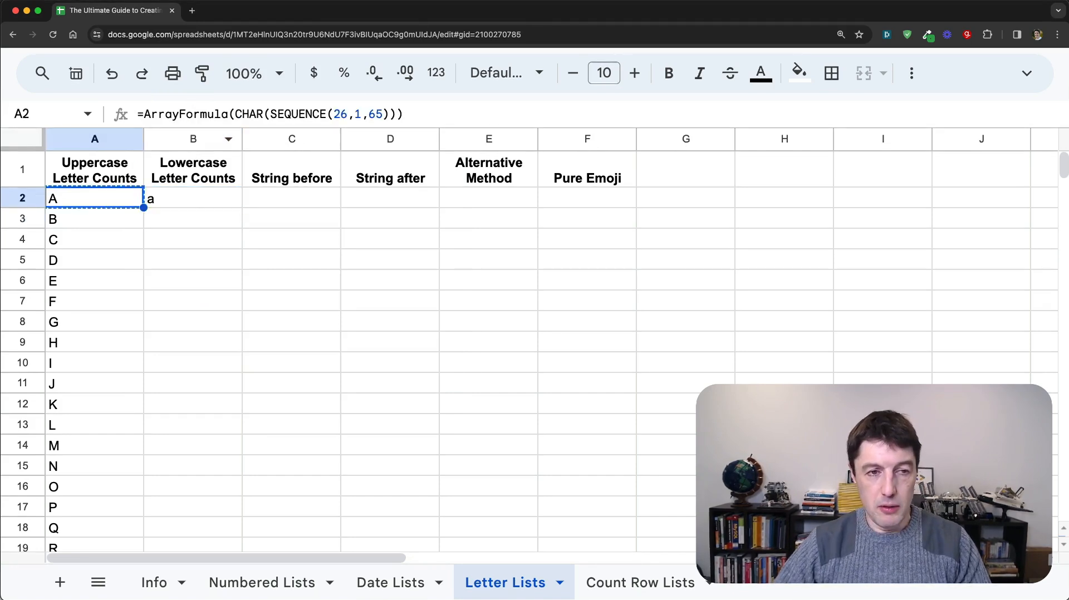
pyautogui.press('Right')
pyautogui.press('super+v')
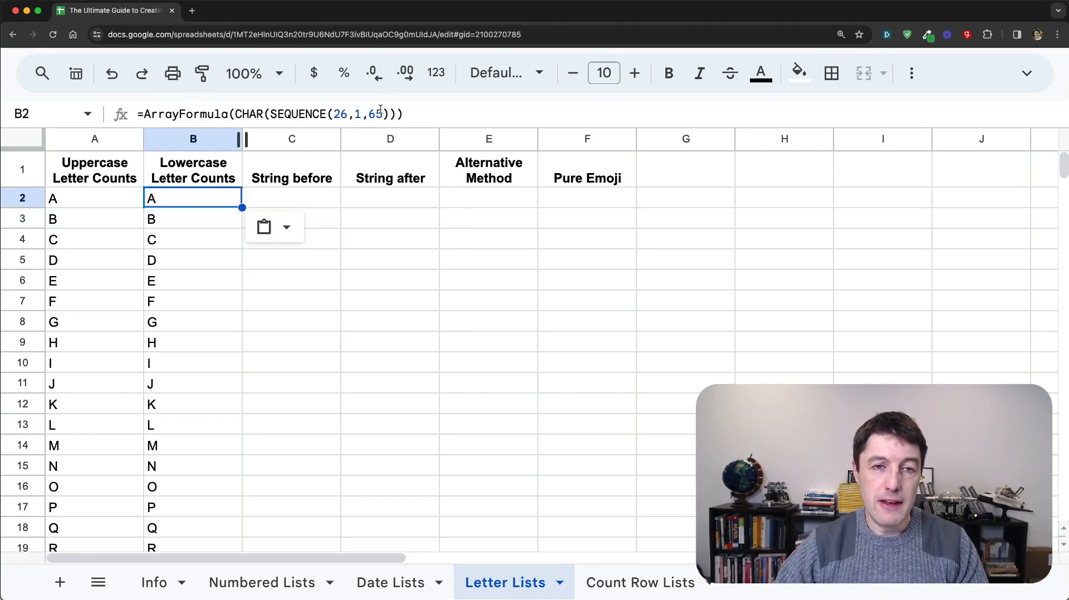
pyautogui.doubleClick(378, 113)
pyautogui.write('97')
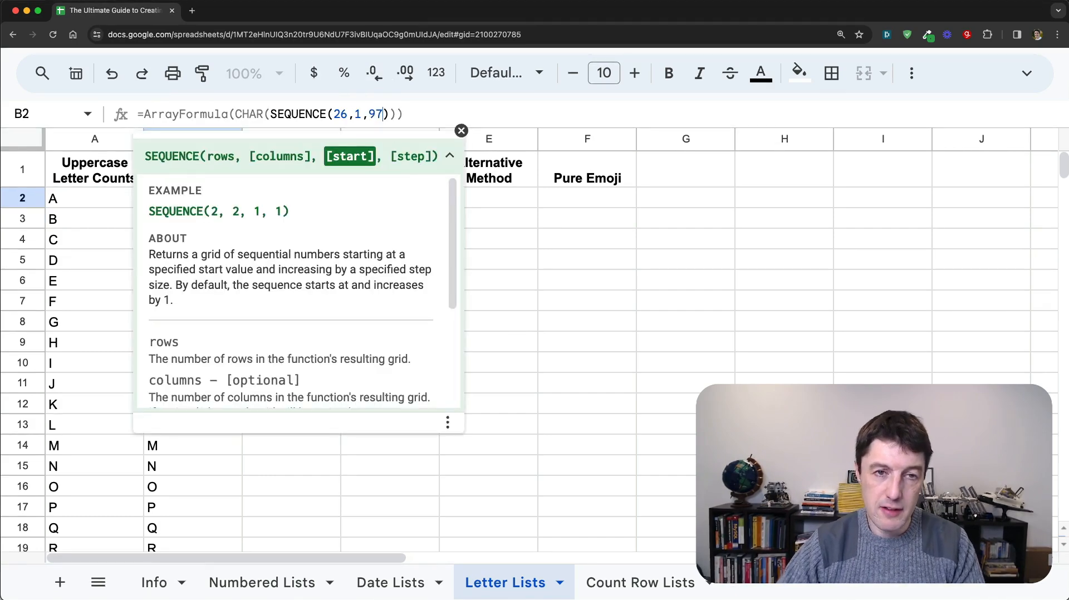
pyautogui.press('Return')
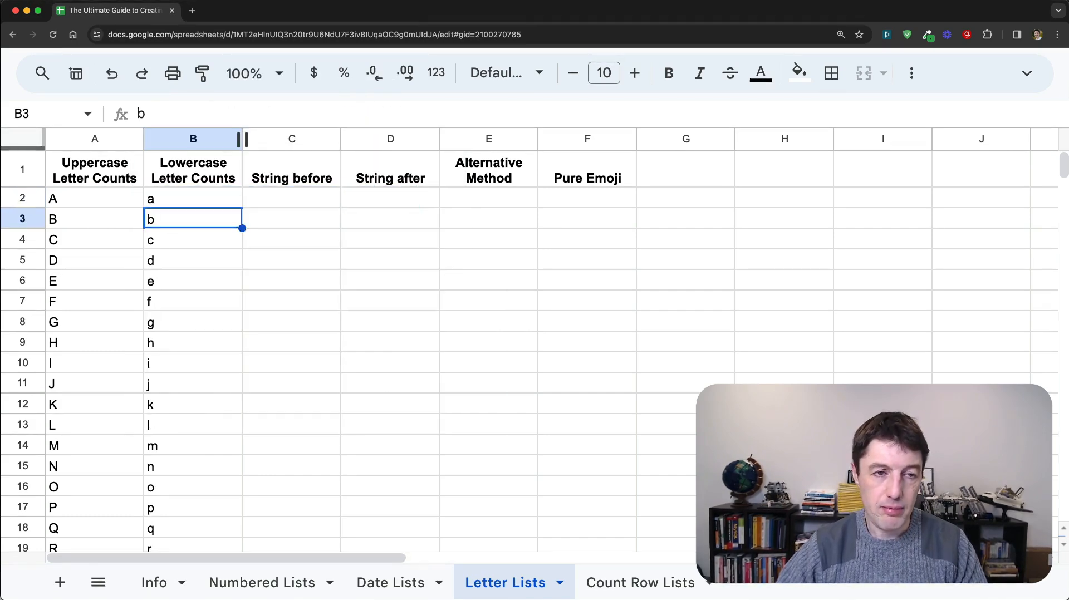
pyautogui.moveTo(167, 199); pyautogui.dragTo(260, 393)
pyautogui.scroll(-5, 259, 393)
pyautogui.scroll(5, 260, 393)
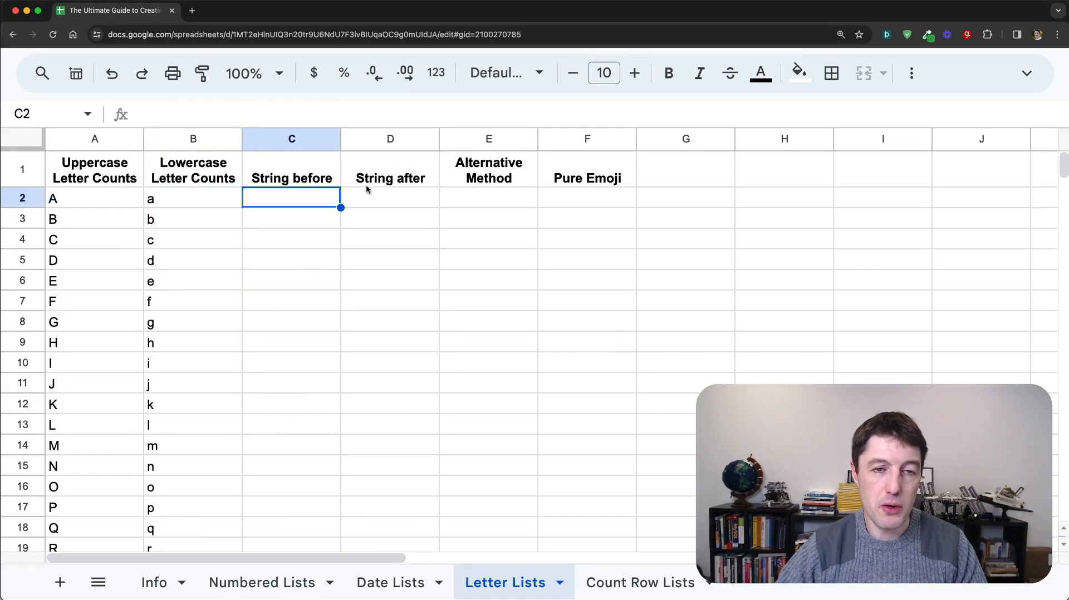
# Examine the 1 of 20 type counts formula in column P of the Numbered Lists sheet, and return to Letter Lists.
pyautogui.click(260, 582)
pyautogui.moveTo(685, 216); pyautogui.dragTo(686, 311)
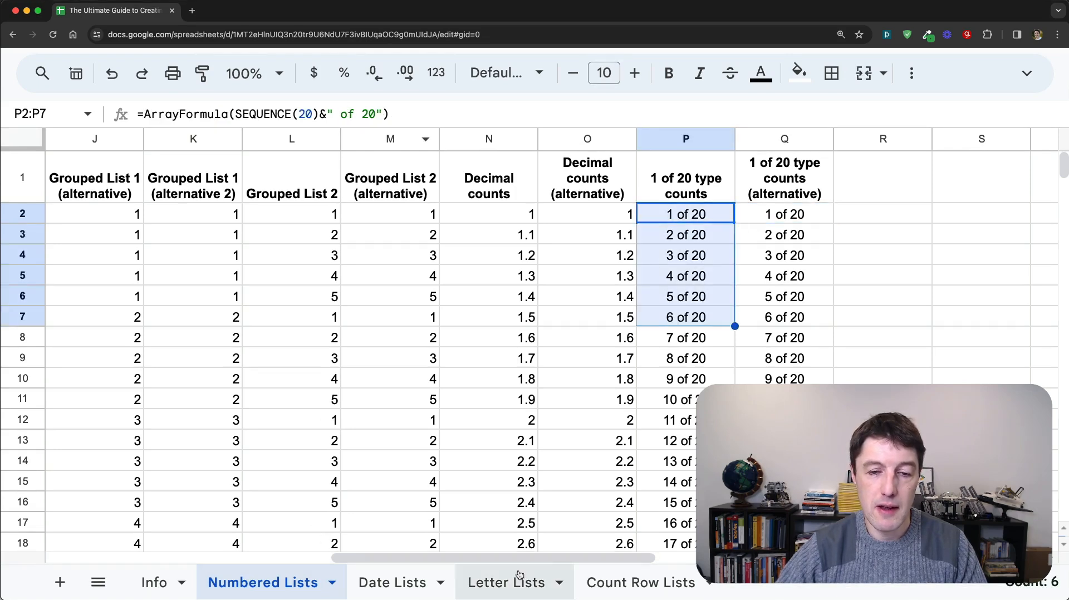
pyautogui.click(493, 582)
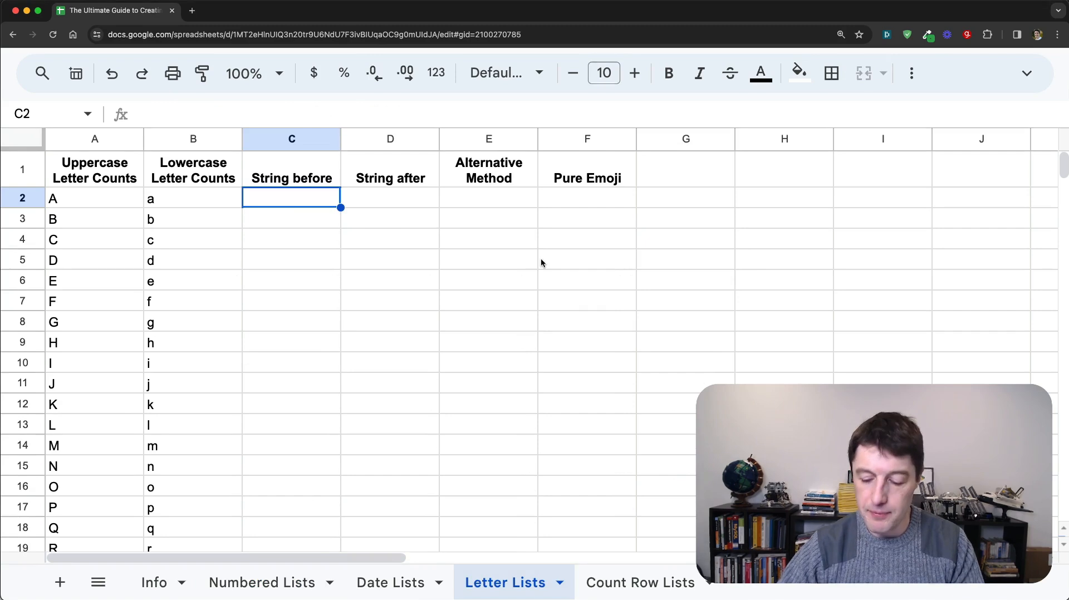
# Enter ="Product "&1 in C2 under String before.
pyautogui.write('="')
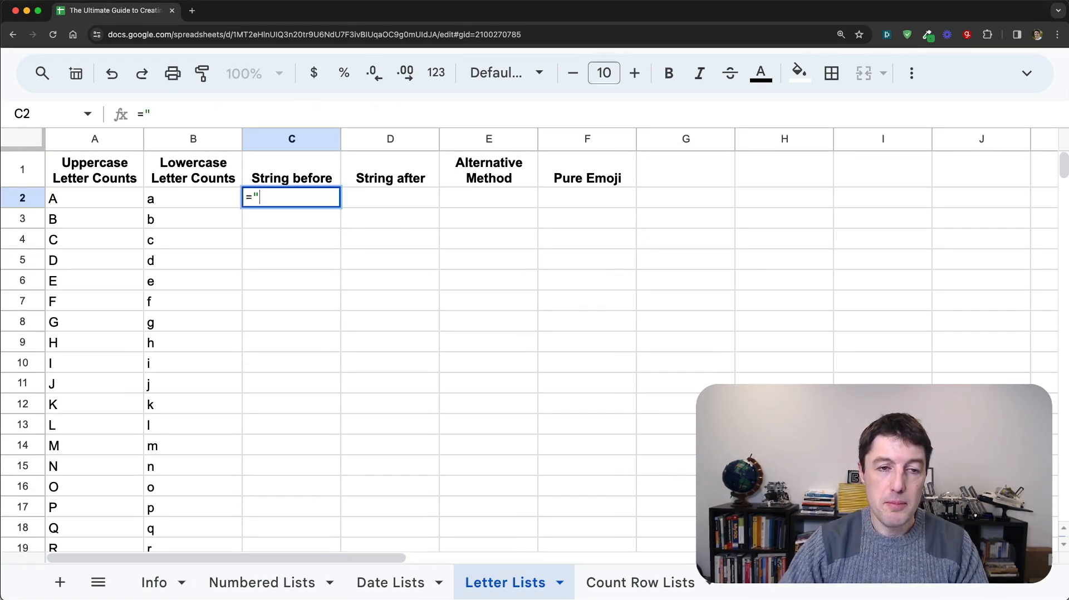
pyautogui.write('Product')
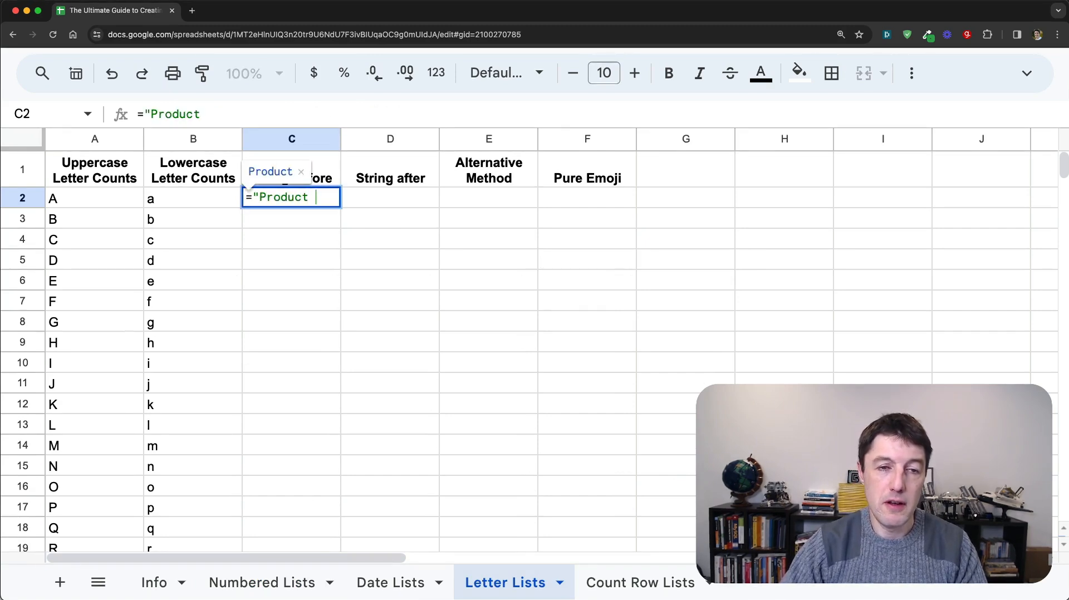
pyautogui.write(' "&1')
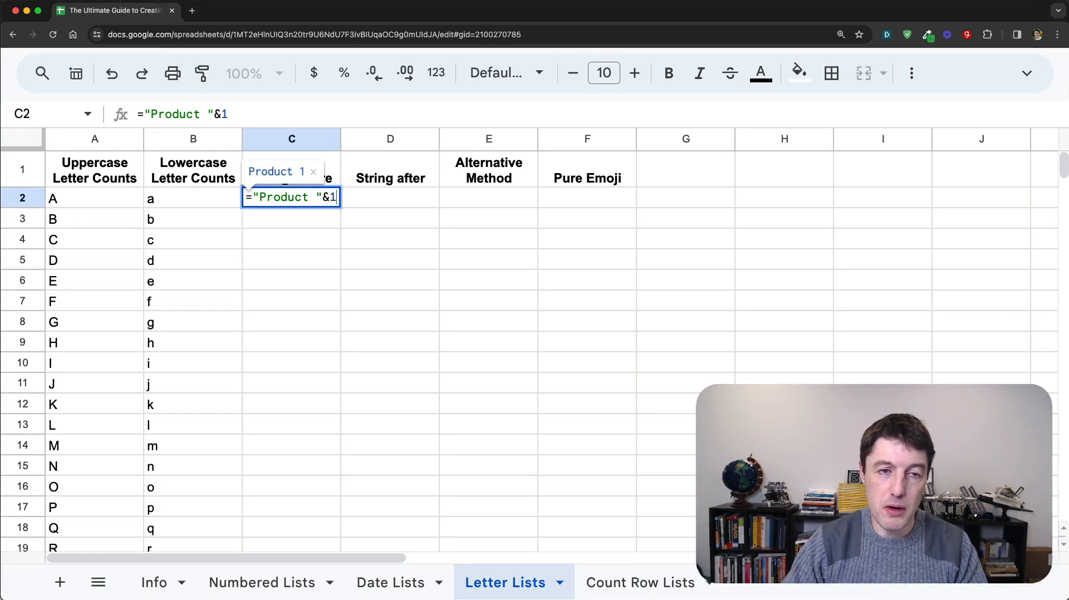
pyautogui.press('Return')
pyautogui.press('Up')
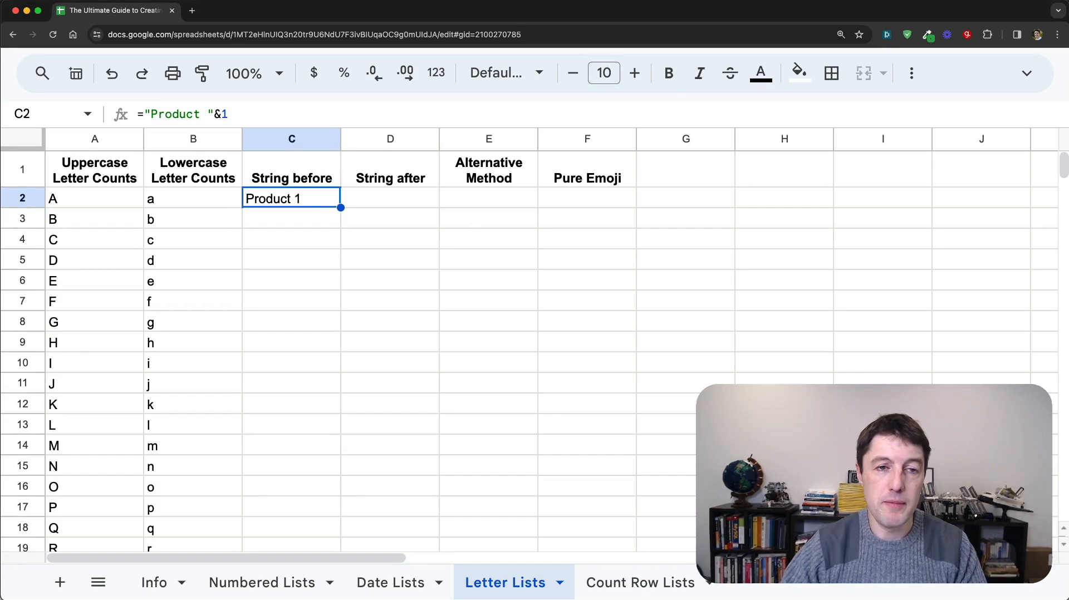
# Replace the 1 in the C2 formula with SEQUENCE(20), giving ="Product "&SEQUENCE(20).
pyautogui.click(224, 114)
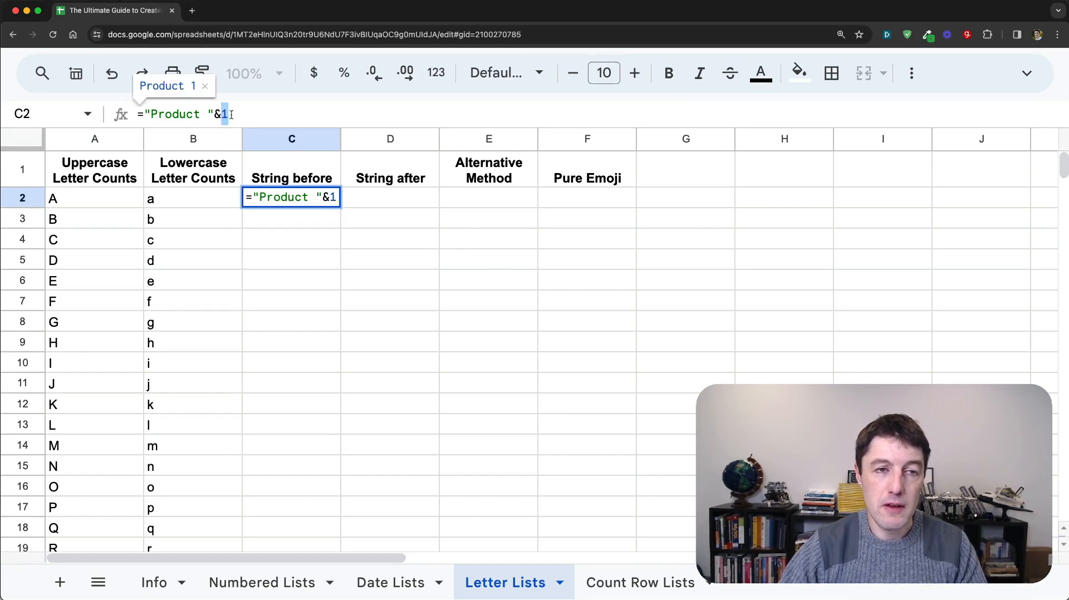
pyautogui.press('Delete')
pyautogui.write('sequ')
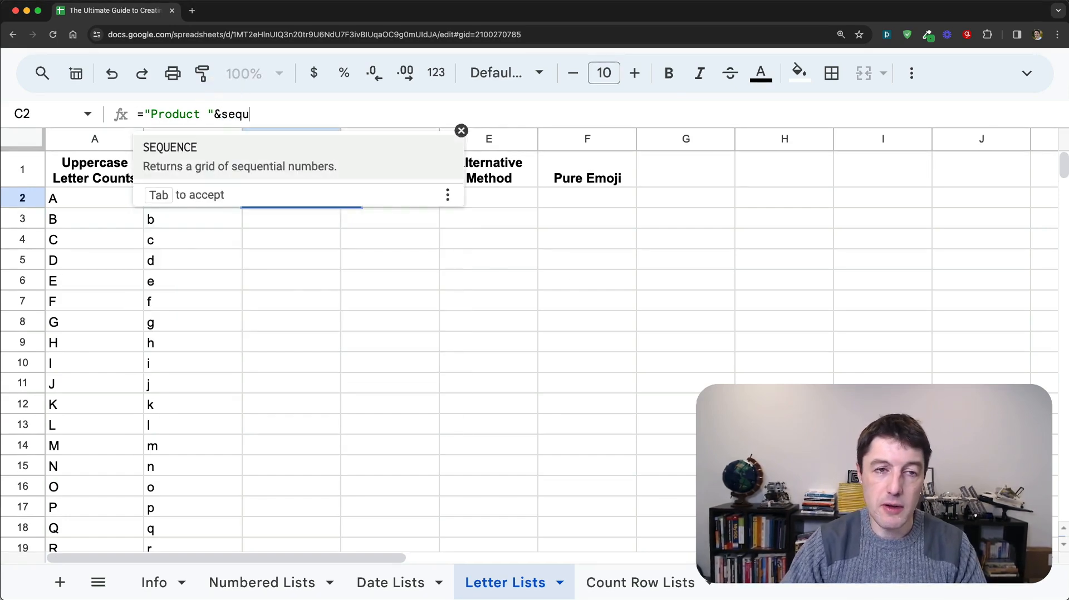
pyautogui.press('Tab')
pyautogui.write('20)')
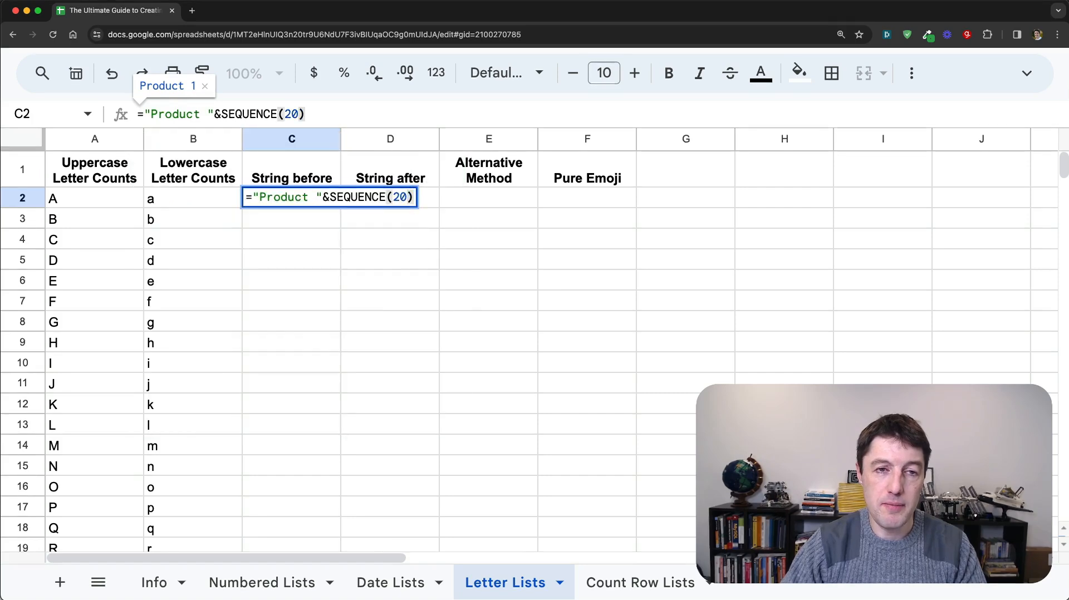
pyautogui.press('Return')
pyautogui.press('Down')
pyautogui.press('Up')
pyautogui.press('Up')
pyautogui.press('Up')
pyautogui.press('Down')
# Convert the C2 formula into an array formula, =ArrayFormula("Product "&SEQUENCE(20)).
pyautogui.press('Return')
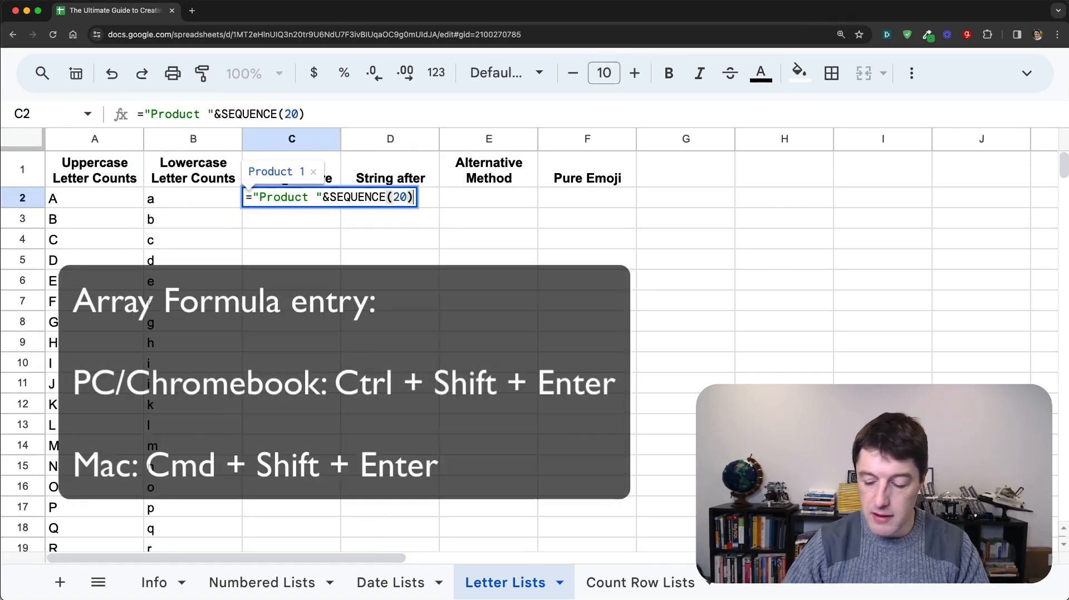
pyautogui.press('super+shift+Return')
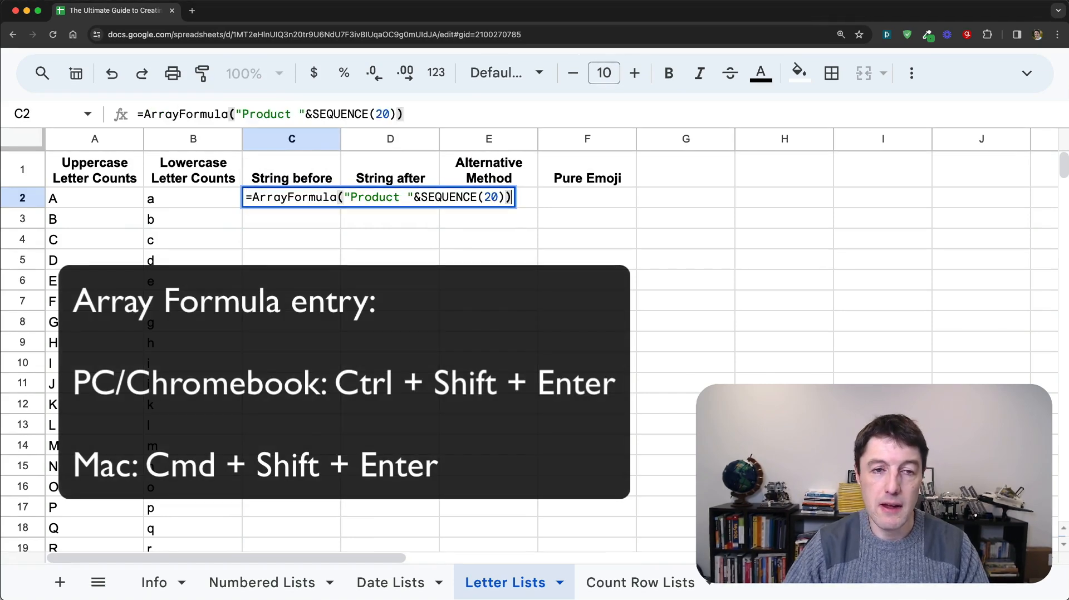
pyautogui.press('Return')
pyautogui.press('Up')
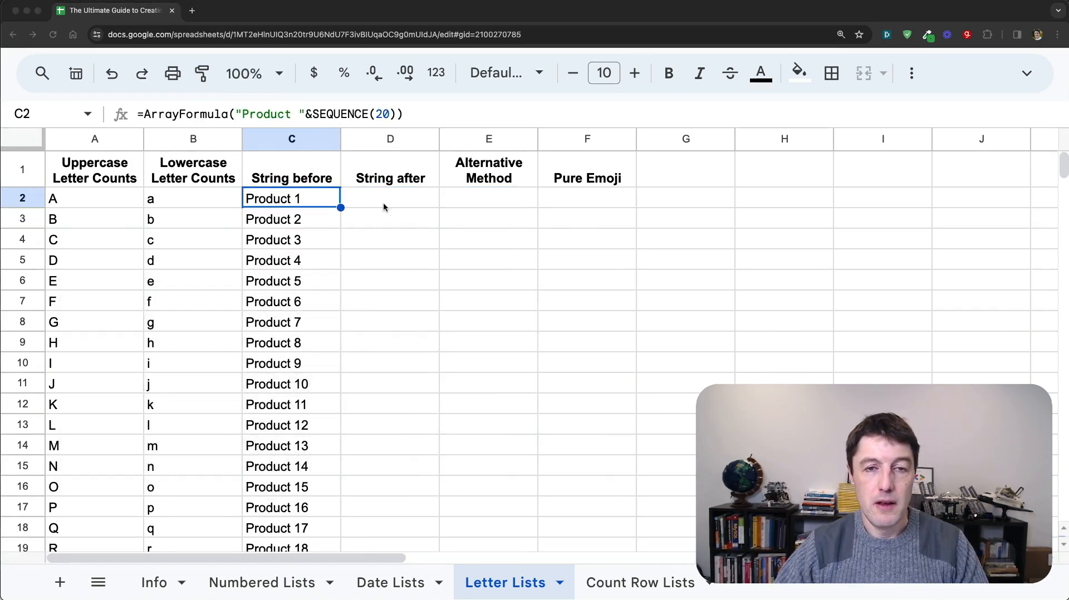
# Begin a formula in D2 under String after with =SEQUENCE(20).
pyautogui.click(394, 203)
pyautogui.write('=')
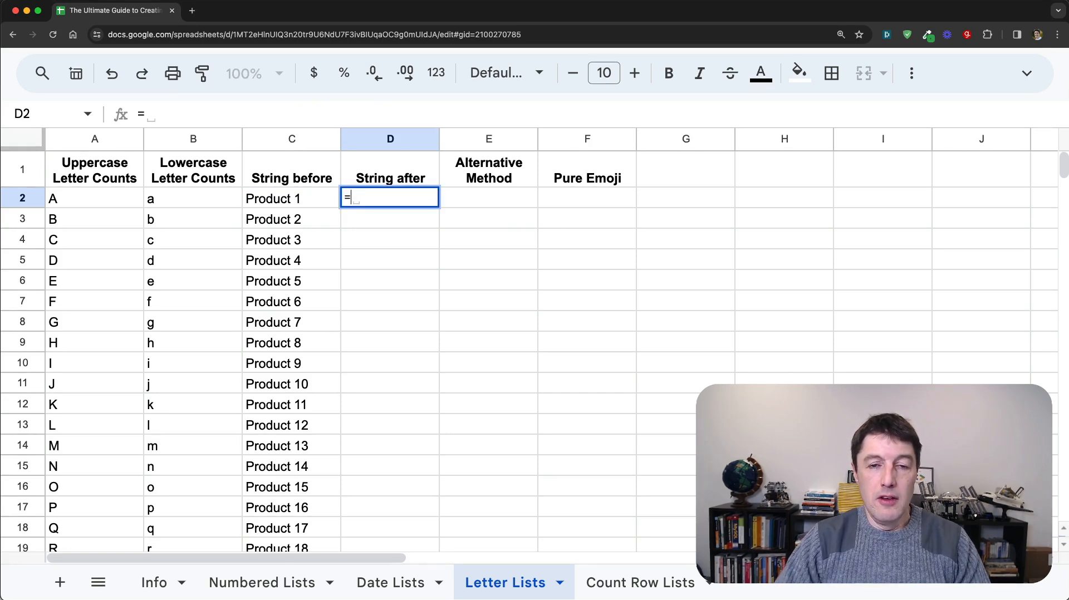
pyautogui.write('seq')
pyautogui.press('Tab')
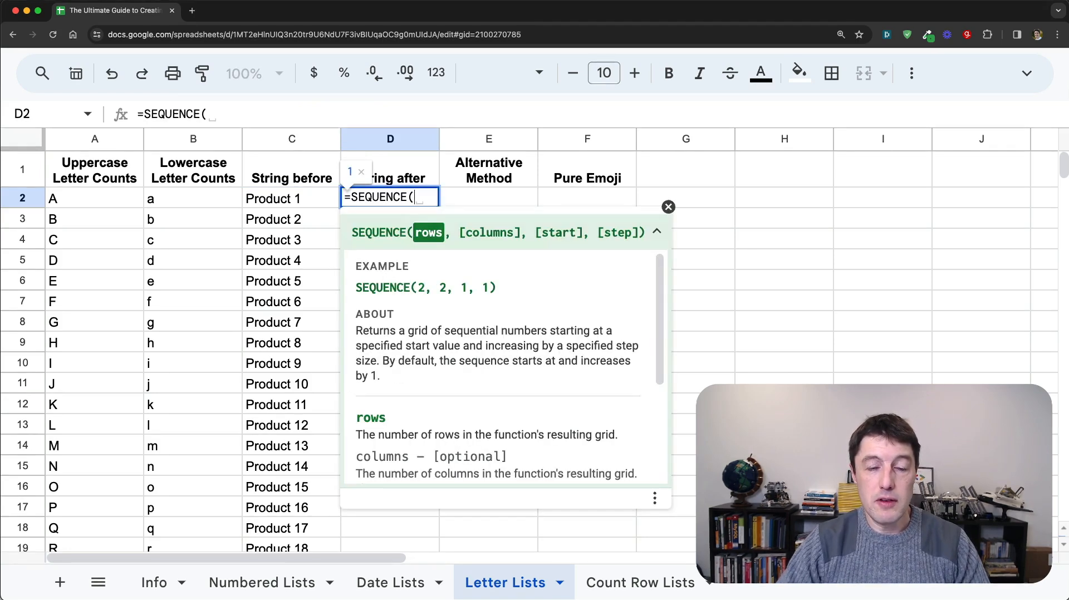
pyautogui.write('20,1,')
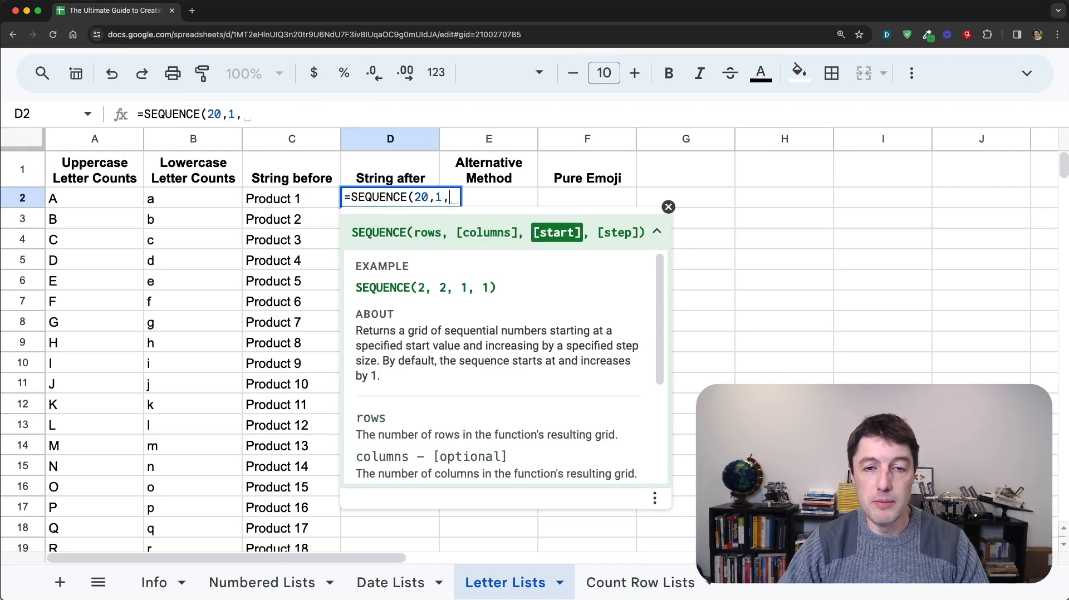
pyautogui.press('BackSpace')
pyautogui.press('BackSpace')
pyautogui.press('BackSpace')
pyautogui.write(')')
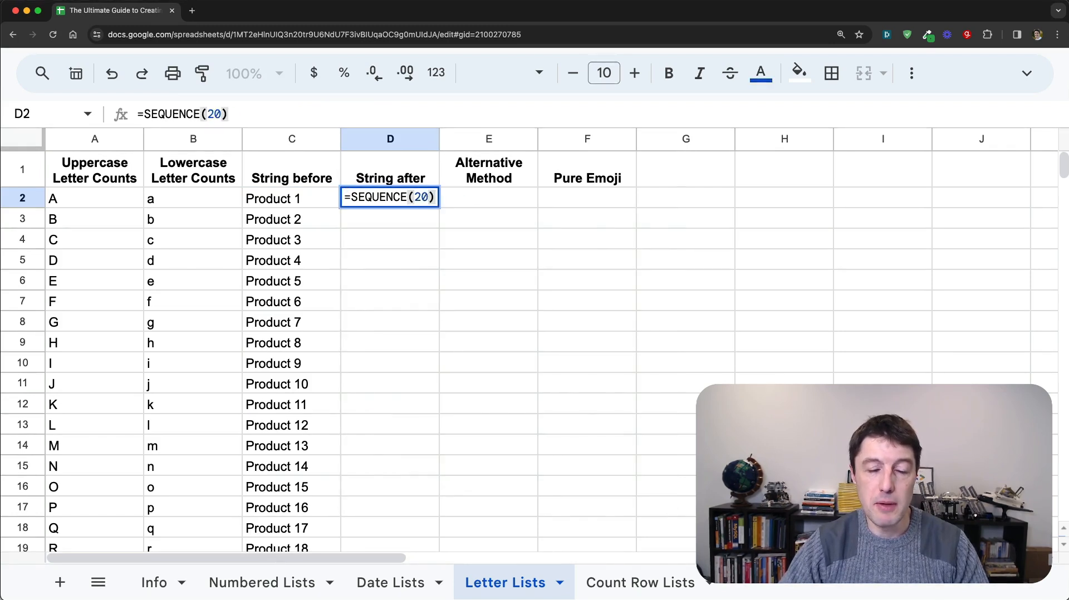
# Append &" 📌" to the D2 formula and enter it as an array formula, =ArrayFormula(SEQUENCE(20)&" 📌").
pyautogui.write('&')
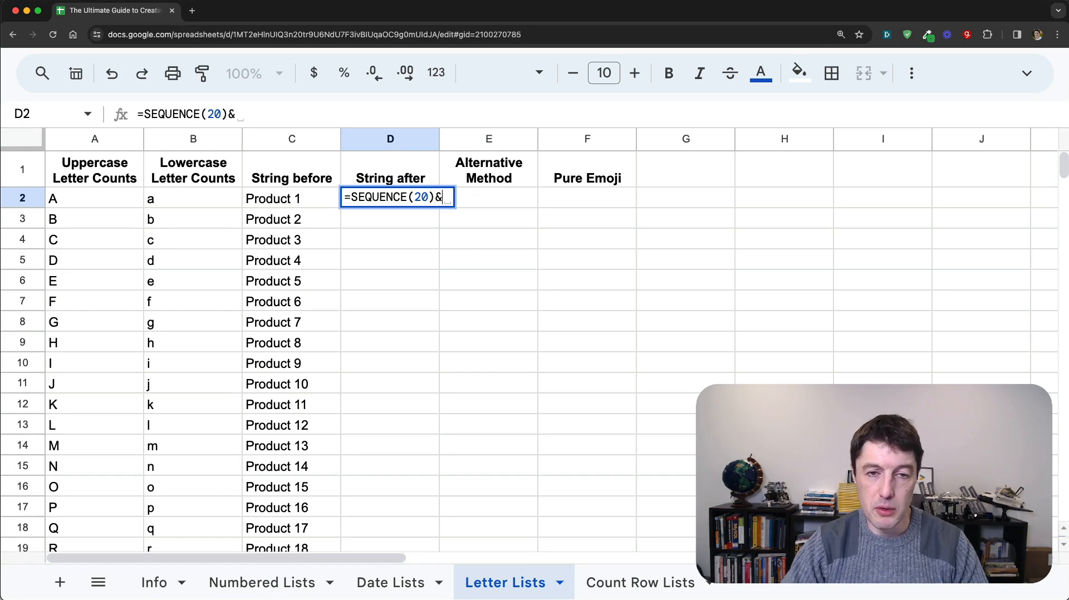
pyautogui.write('"')
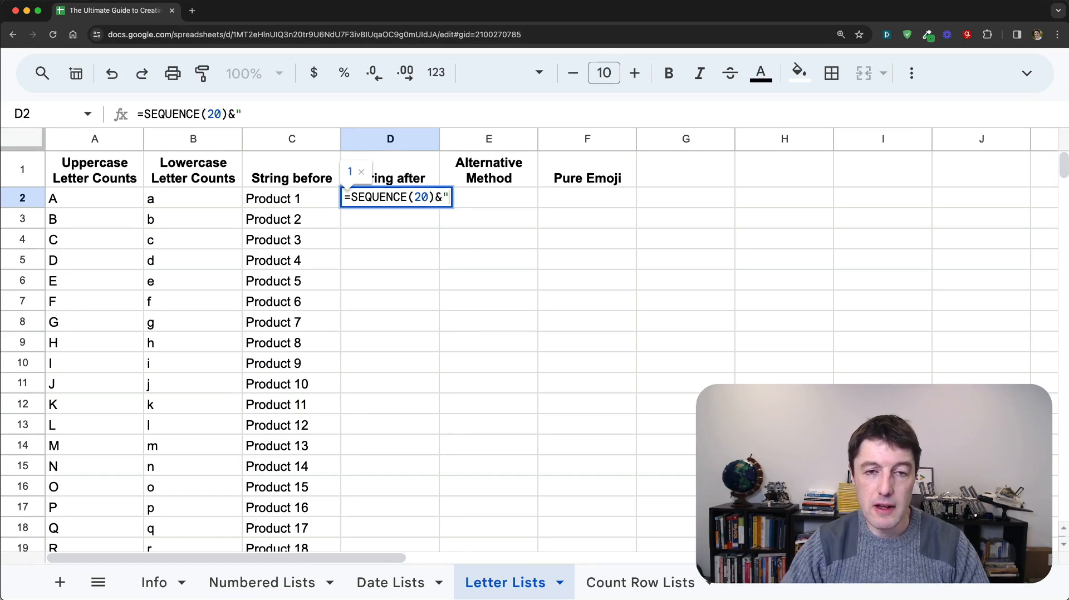
pyautogui.write('📌')
pyautogui.write('"')
pyautogui.press('Left')
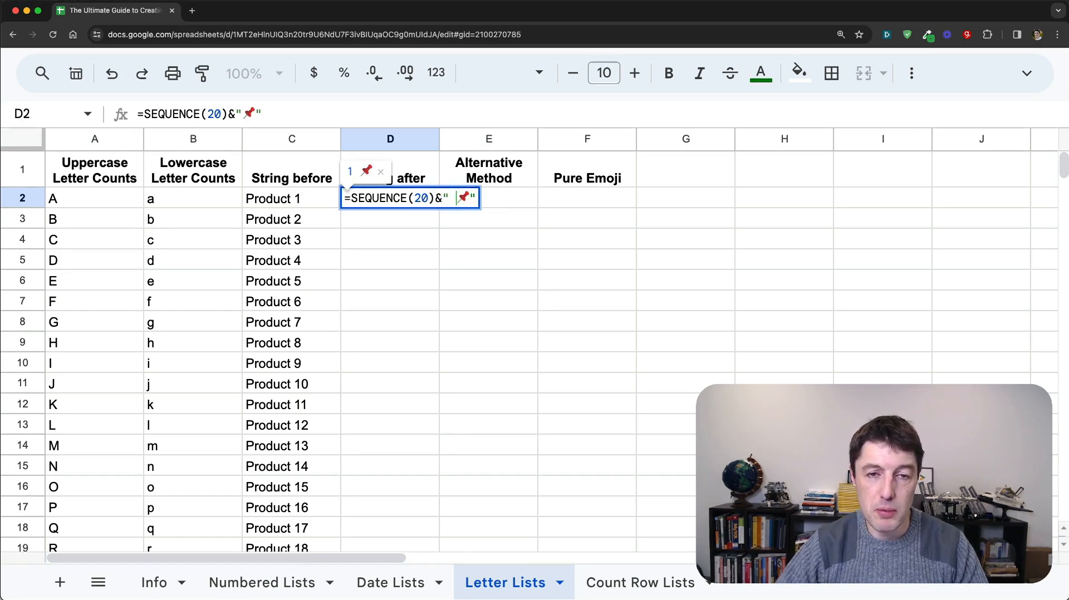
pyautogui.press('super+shift+Return')
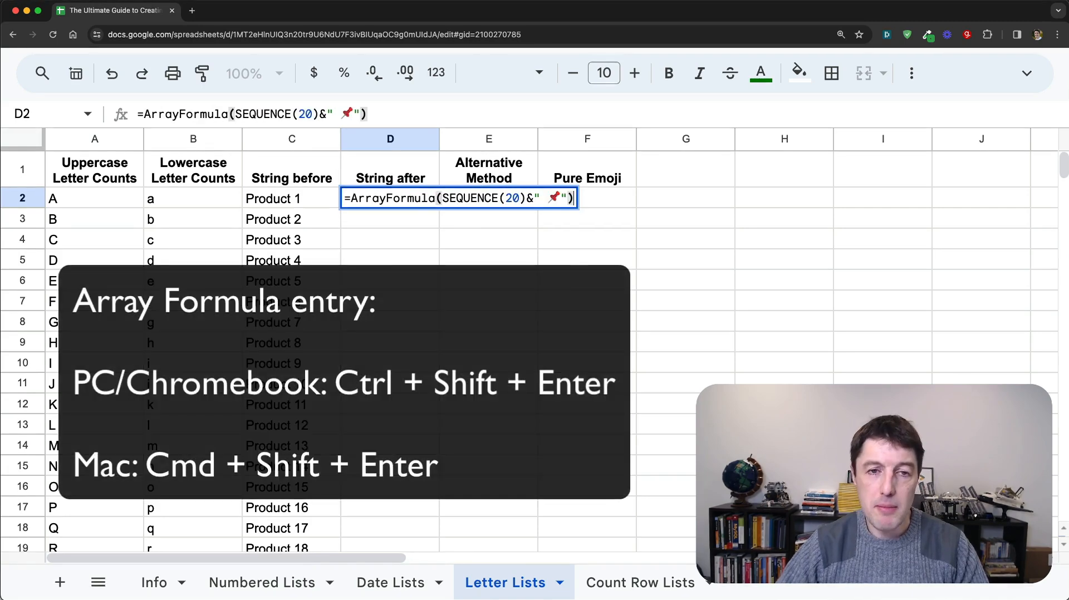
pyautogui.press('Return')
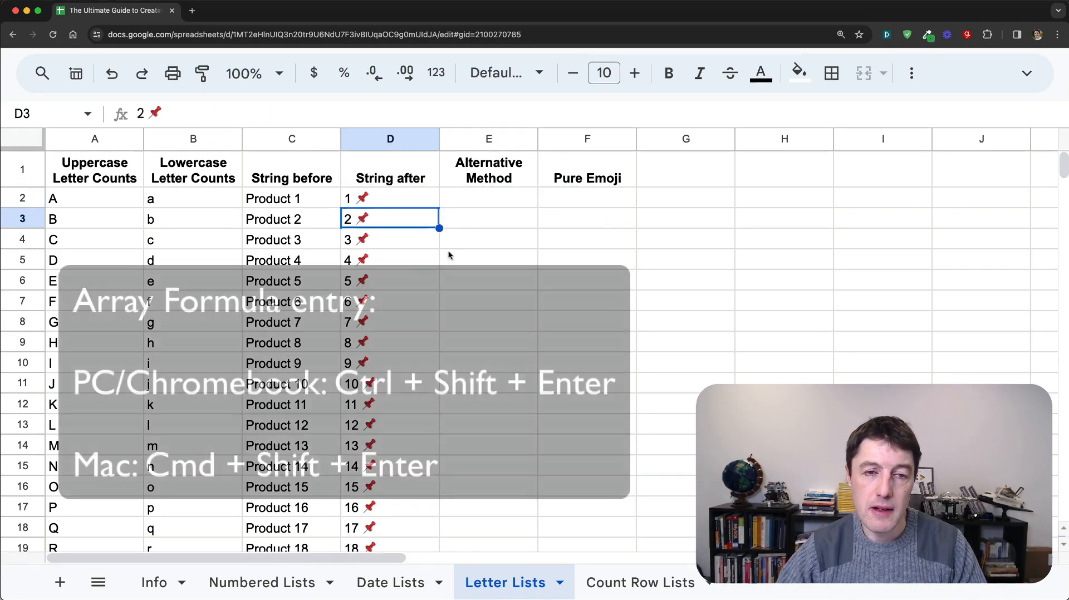
pyautogui.scroll(-3, 414, 321)
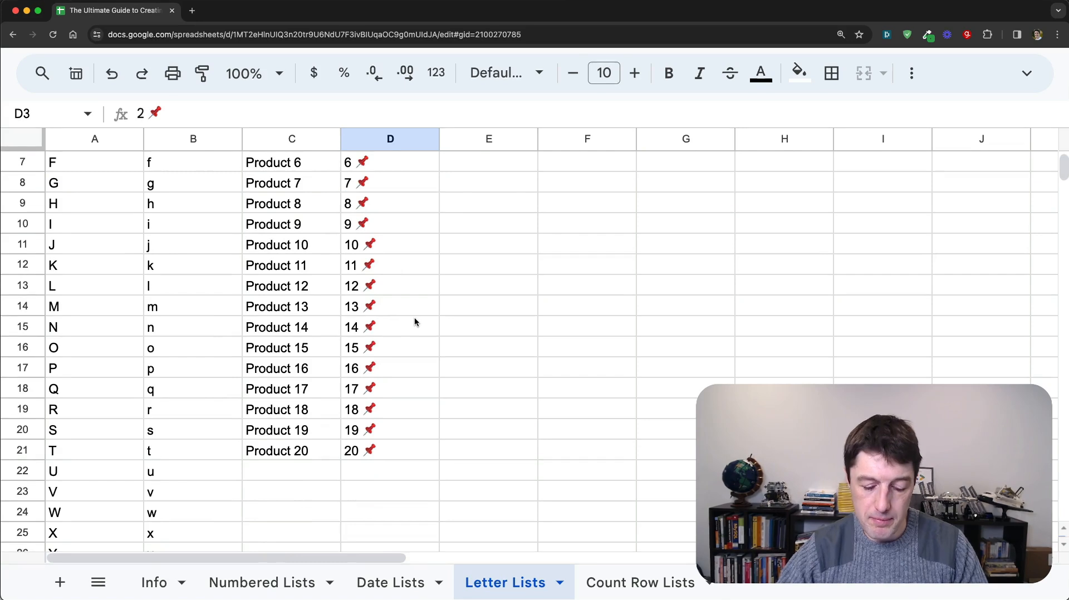
pyautogui.scroll(3, 414, 320)
# Begin a formula in E2 under Alternative Method with =MAKEARRAY(20,1,LAMBDA(r,c,.
pyautogui.click(513, 200)
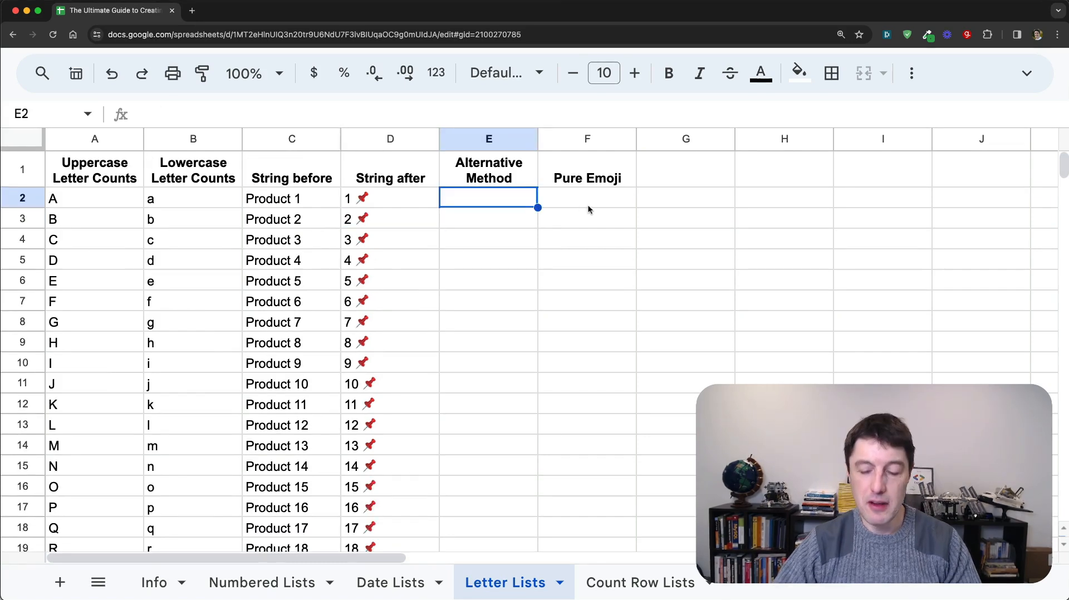
pyautogui.write('=make')
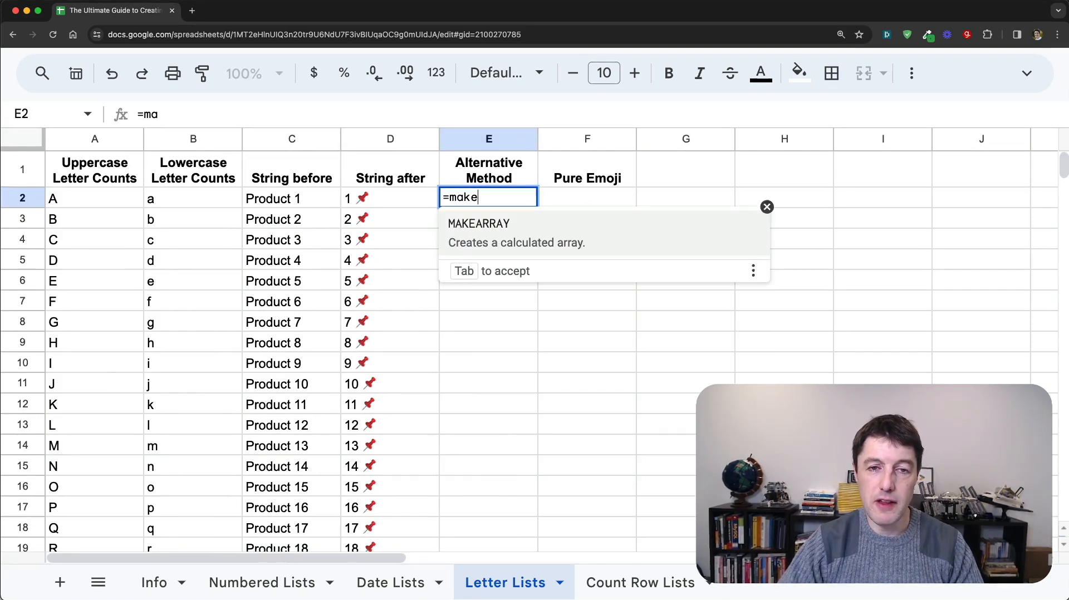
pyautogui.press('Tab')
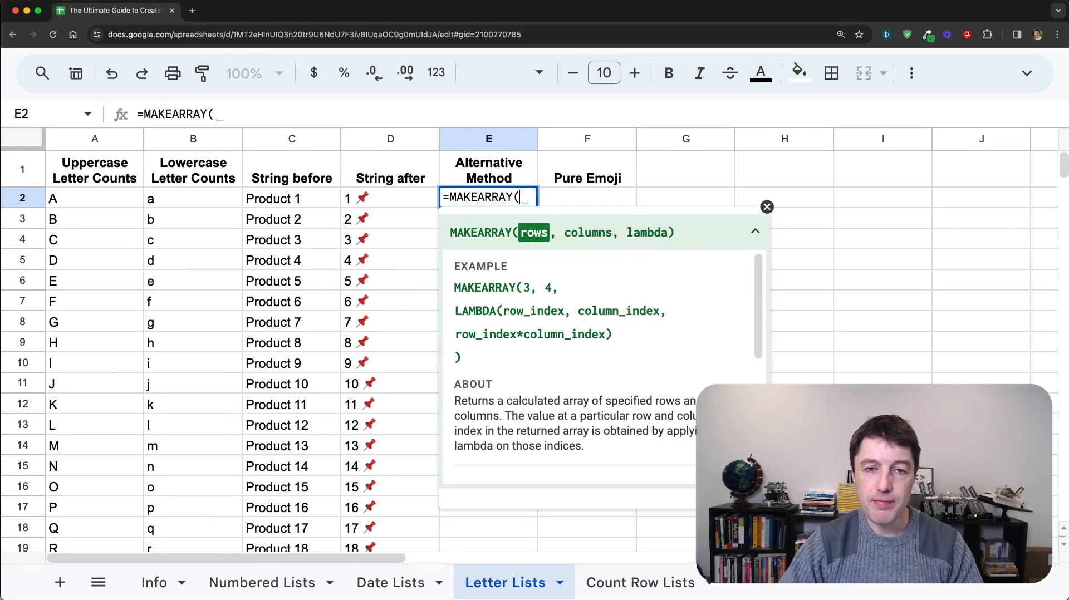
pyautogui.write('20,1,lamb')
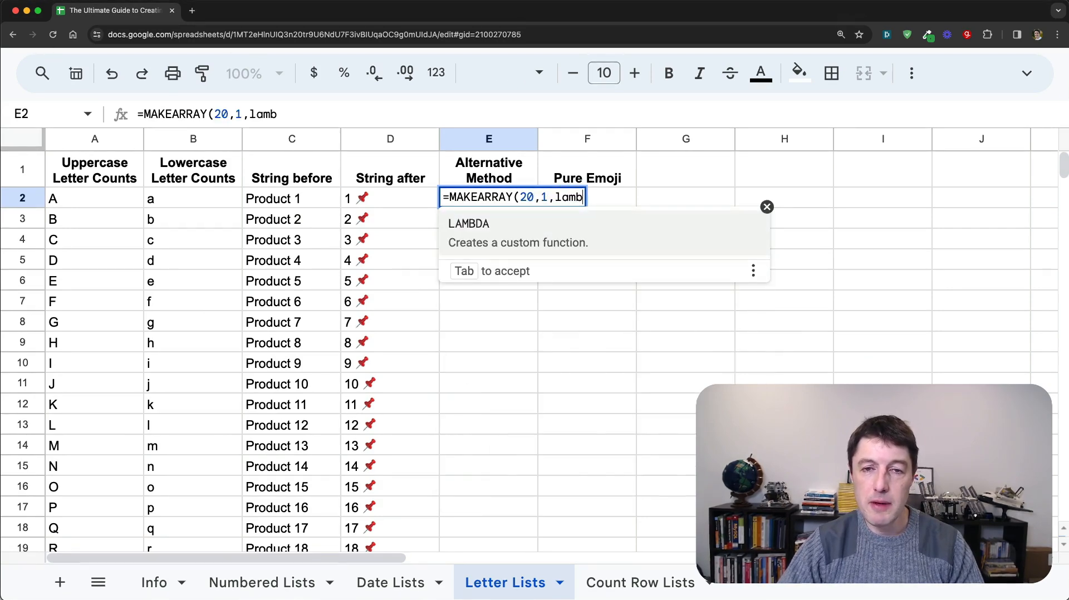
pyautogui.press('Tab')
pyautogui.write('r,c,')
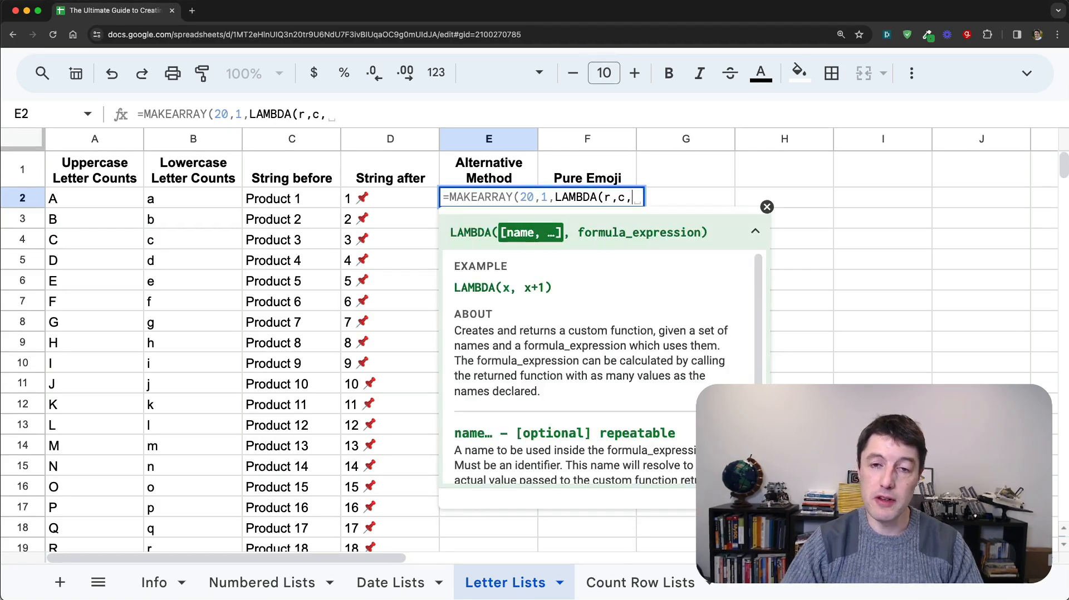
# Complete the E2 formula with the expression "Product "&r&" 📌", giving =MAKEARRAY(20,1,LAMBDA(r,c,"Product "&r&" 📌")).
pyautogui.write('"Pro')
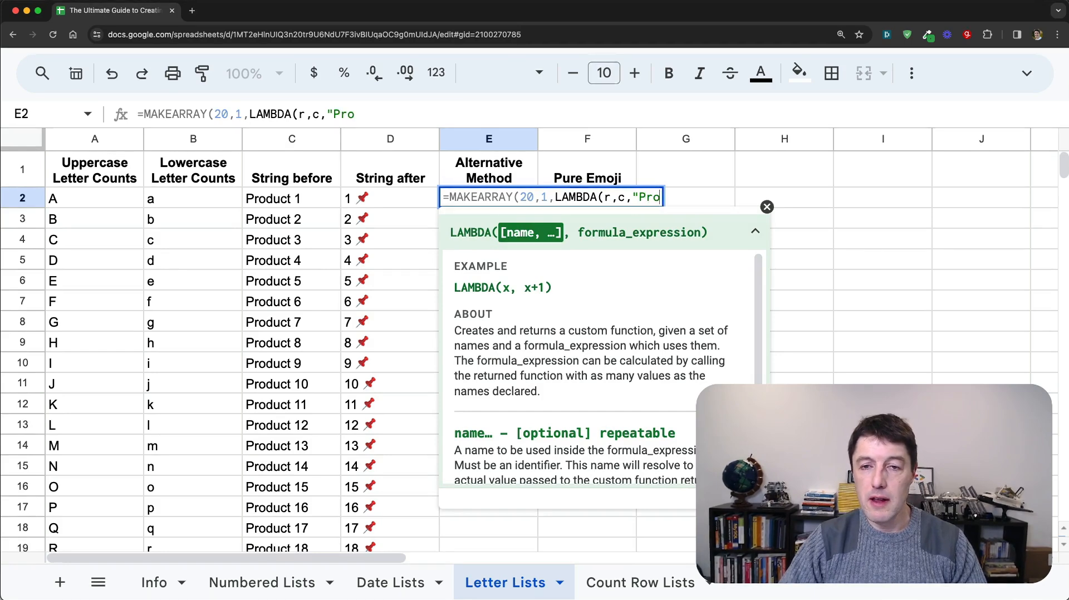
pyautogui.write('dcu')
pyautogui.press('BackSpace')
pyautogui.press('BackSpace')
pyautogui.write('uct')
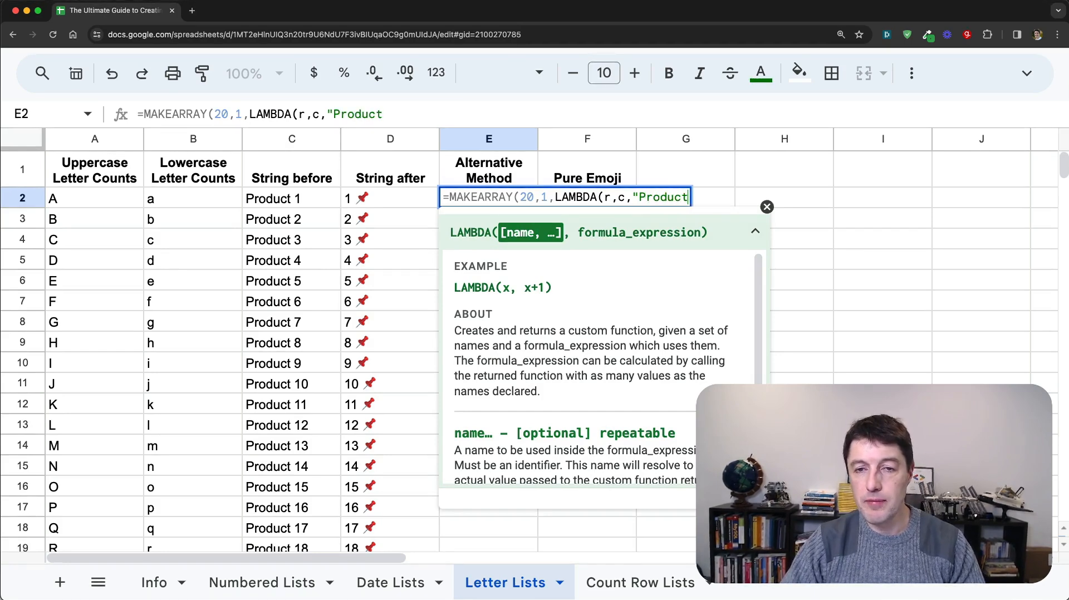
pyautogui.write(' "&')
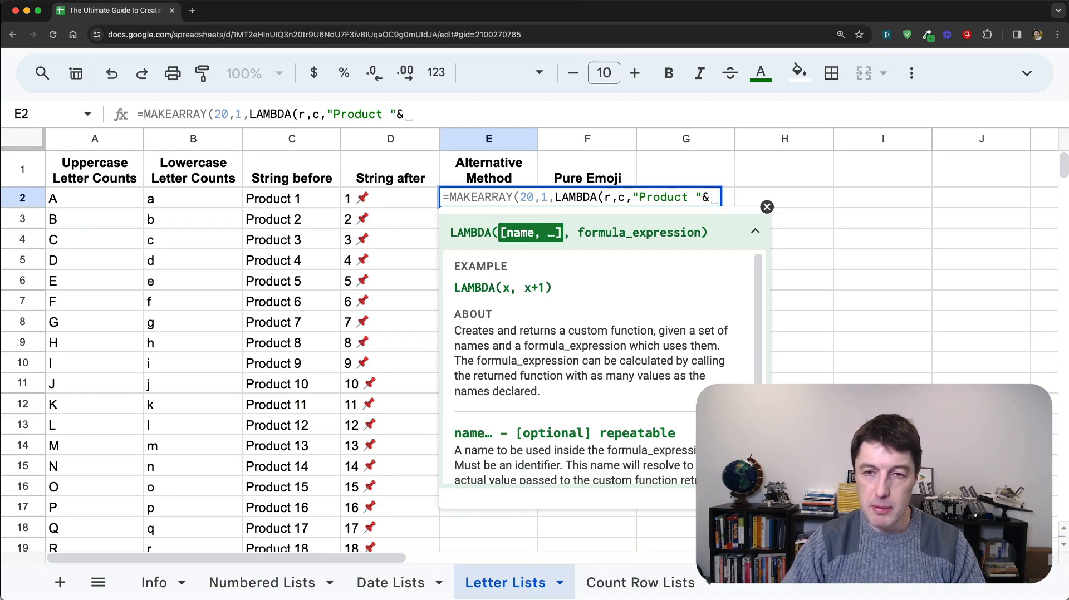
pyautogui.write('r')
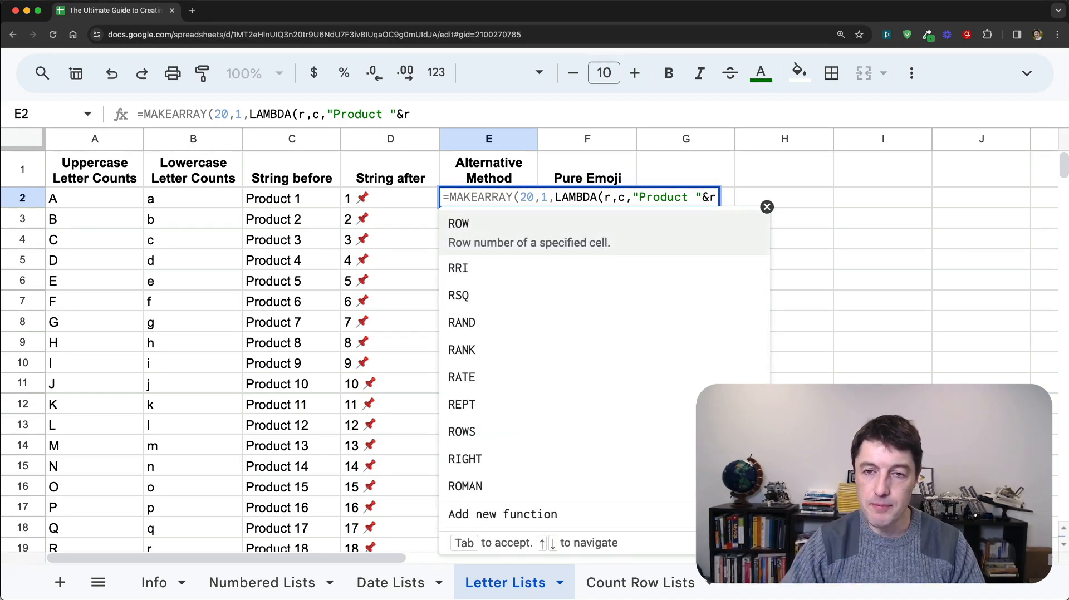
pyautogui.write('&" 📌"')
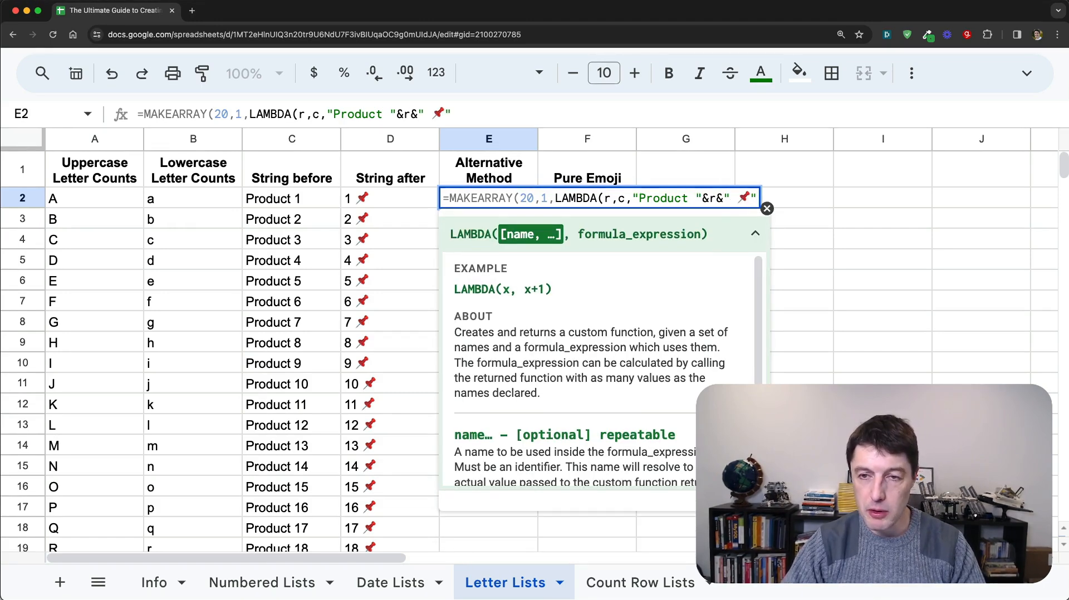
pyautogui.write('))')
pyautogui.press('Return')
pyautogui.click(488, 198)
pyautogui.scroll(-3, 667, 232)
pyautogui.scroll(3, 667, 231)
# Begin a formula in F2 under Pure Emoji with =MAKEARRAY(20,1,LAMBDA(r,c,.
pyautogui.press('Right')
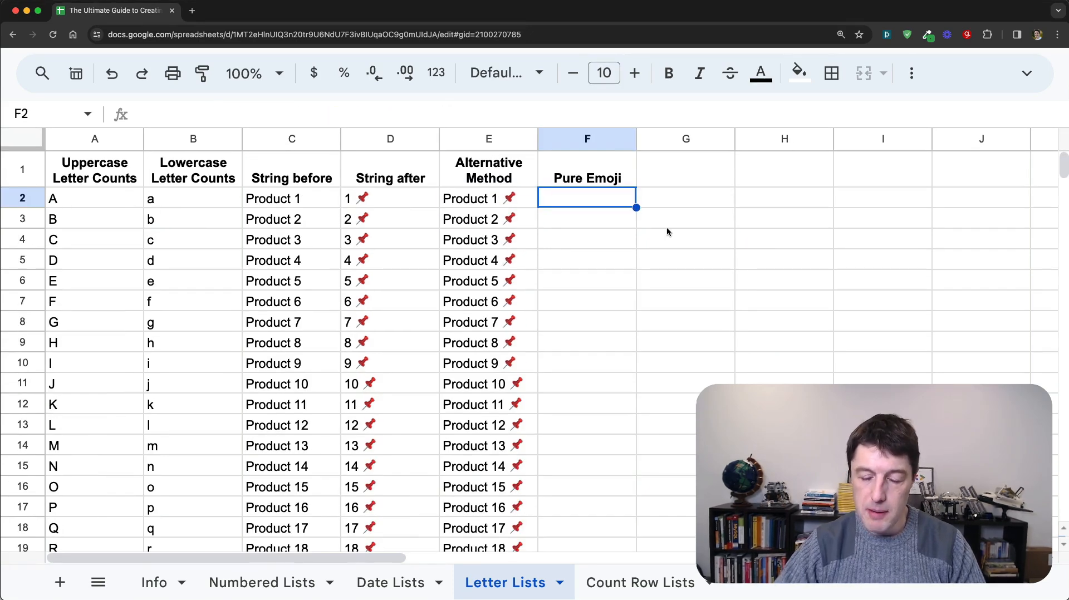
pyautogui.write('=make')
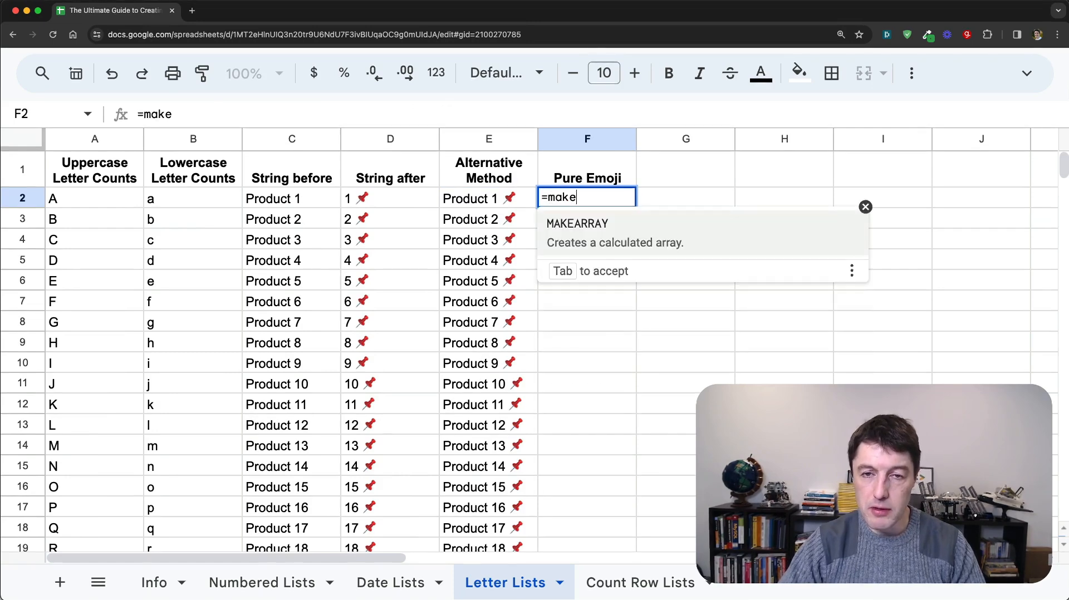
pyautogui.press('Tab')
pyautogui.write('20')
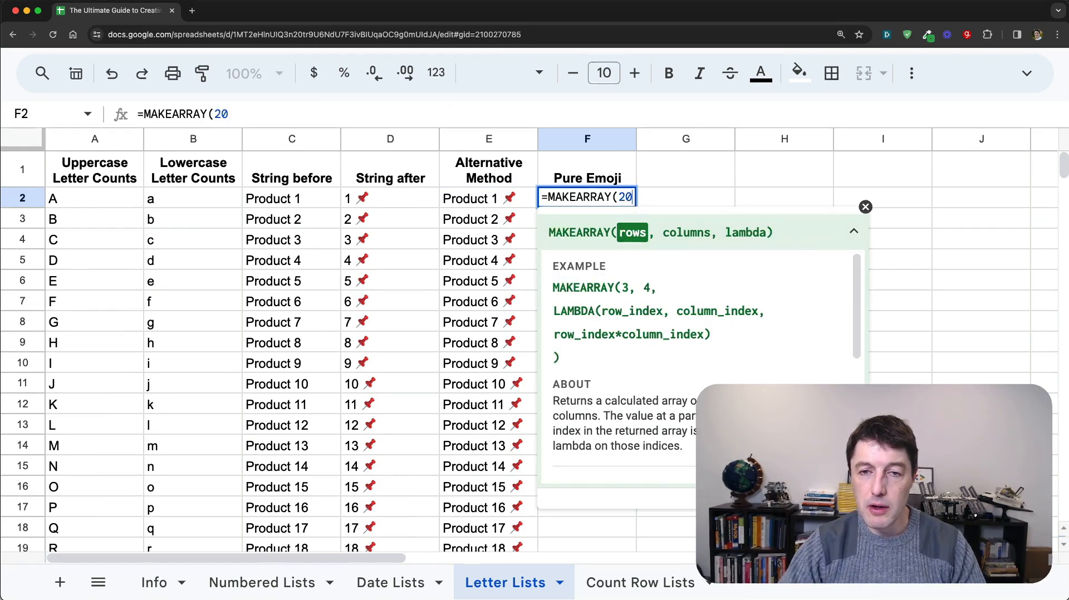
pyautogui.write(',1,')
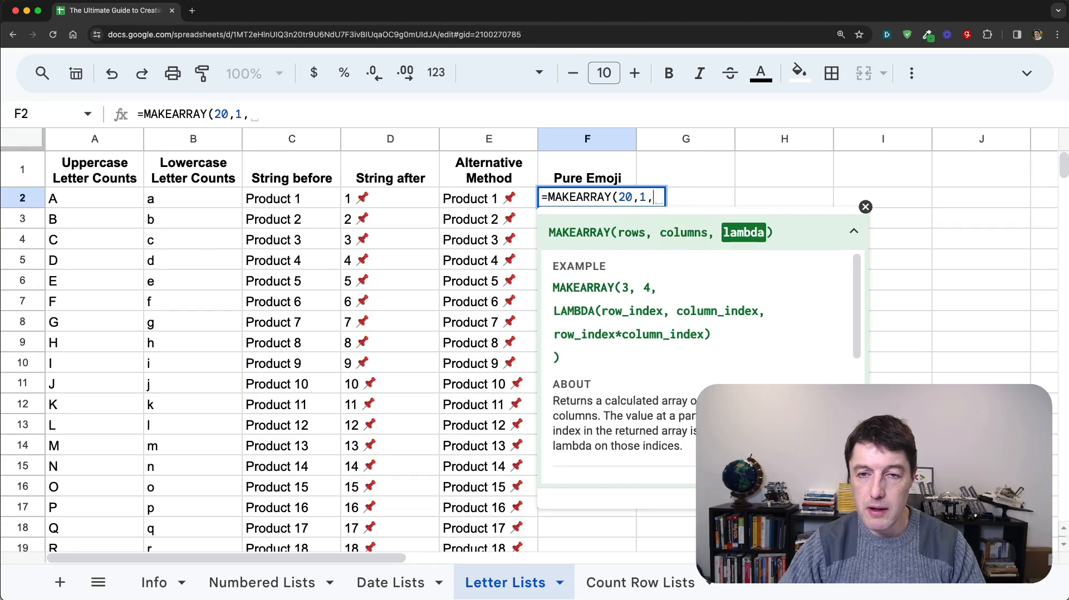
pyautogui.write('lambg')
pyautogui.press('BackSpace')
pyautogui.write('d')
pyautogui.press('Tab')
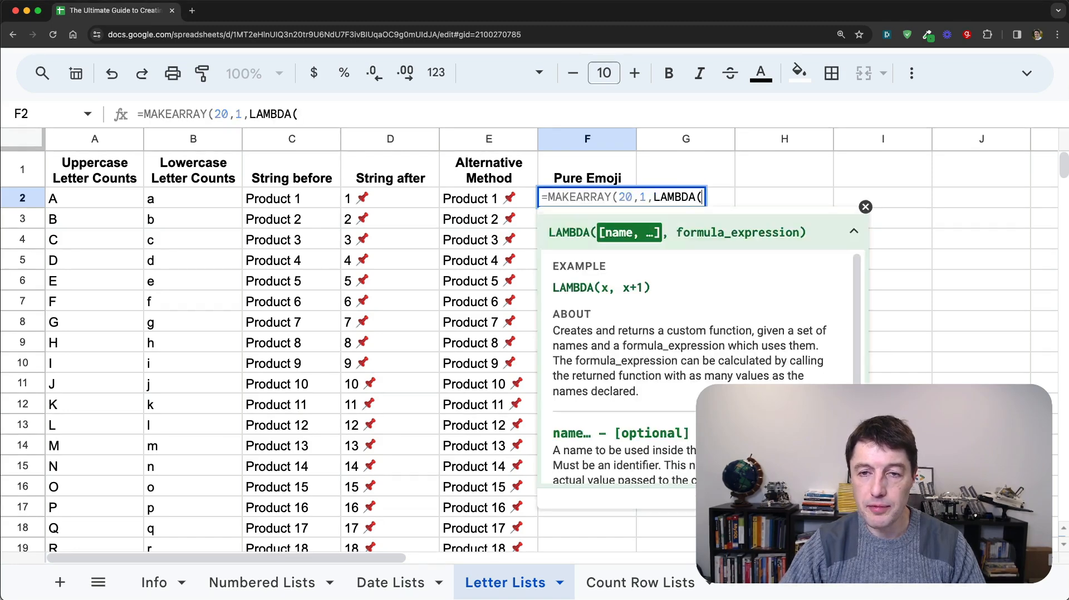
pyautogui.write('r,c,')
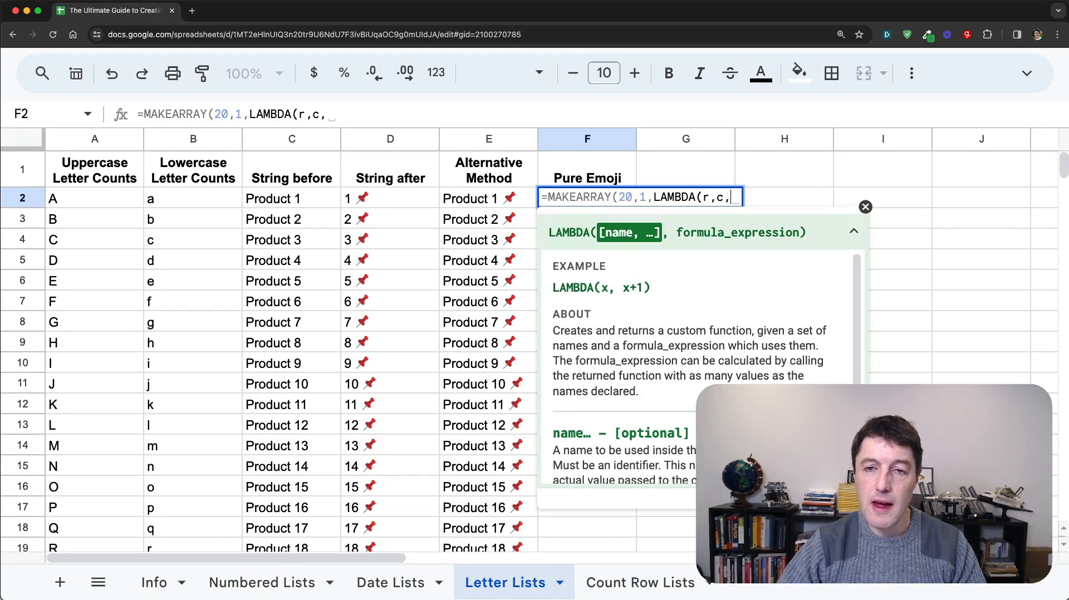
# Complete the F2 formula with the 😎 emoji as the expression, giving =MAKEARRAY(20,1,LAMBDA(r,c,"😎")).
pyautogui.press('BackSpace')
pyautogui.write('"')
pyautogui.write('😎')
pyautogui.write('"')
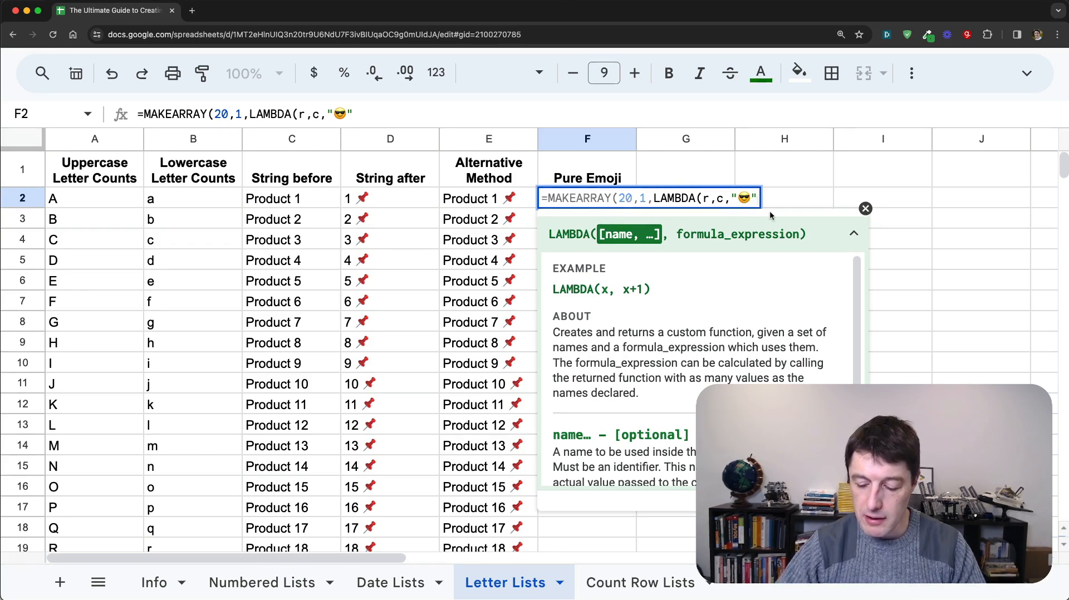
pyautogui.write('))')
pyautogui.press('Return')
pyautogui.press('Up')
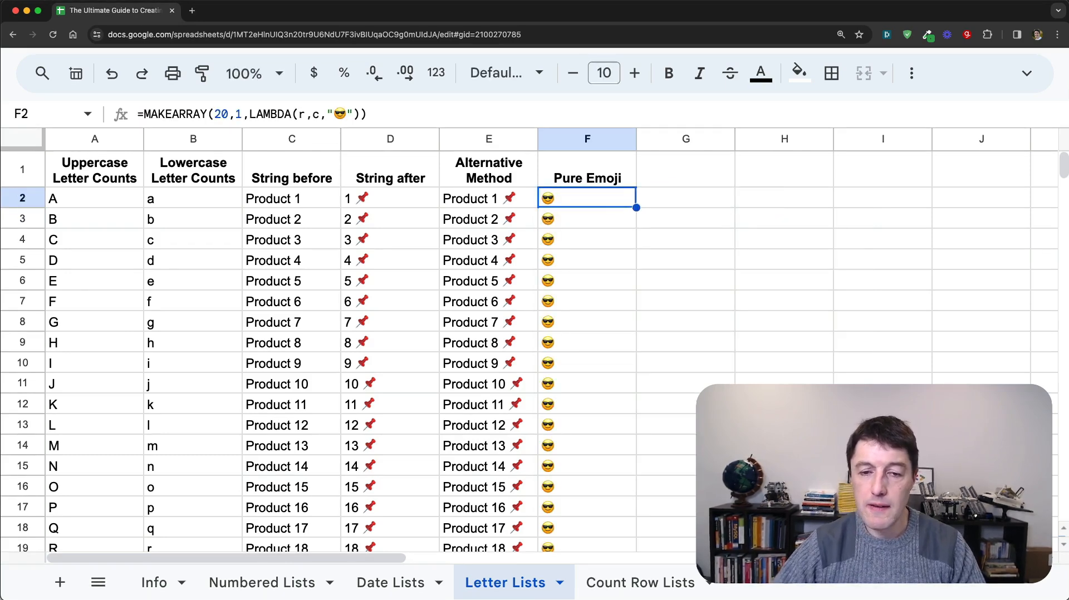
# Change the columns argument of the F2 MAKEARRAY formula to 4.
pyautogui.click(244, 111)
pyautogui.press('BackSpace')
pyautogui.write('4')
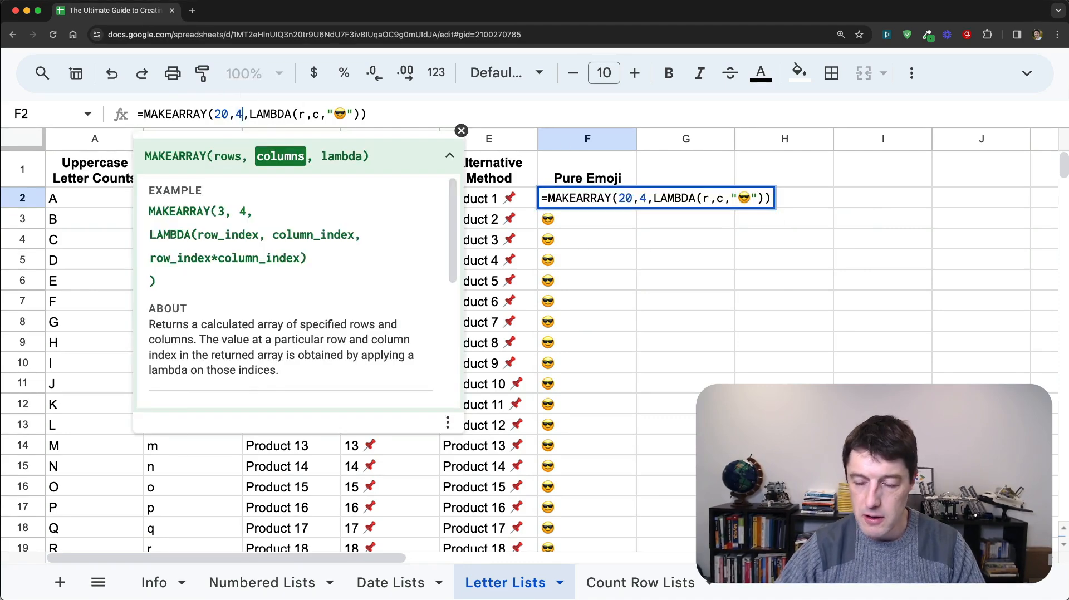
pyautogui.press('Return')
pyautogui.press('Up')
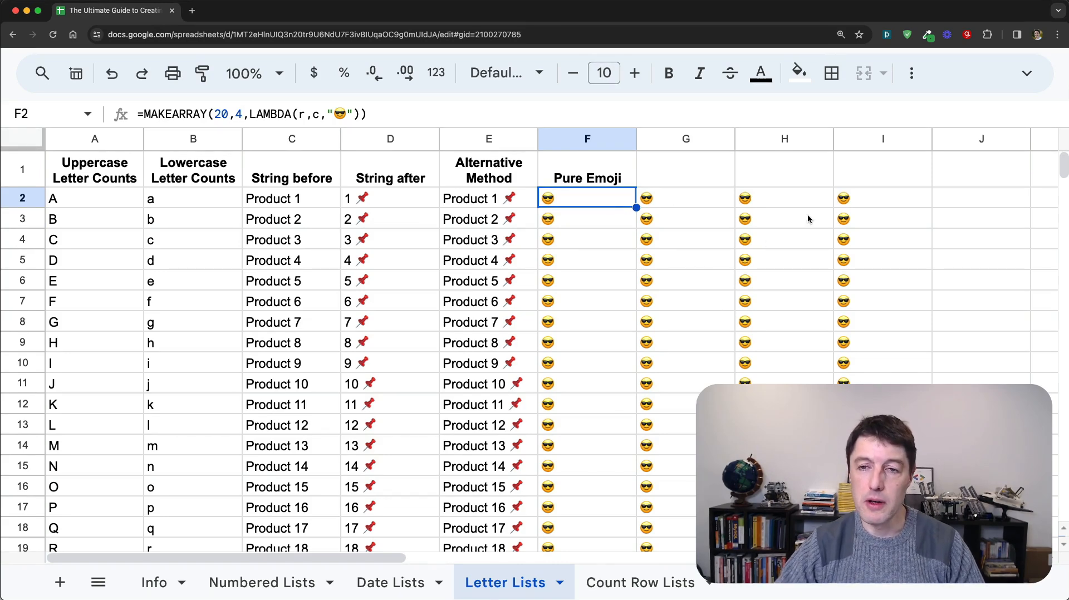
pyautogui.scroll(-3, 711, 318)
pyautogui.scroll(3, 711, 315)
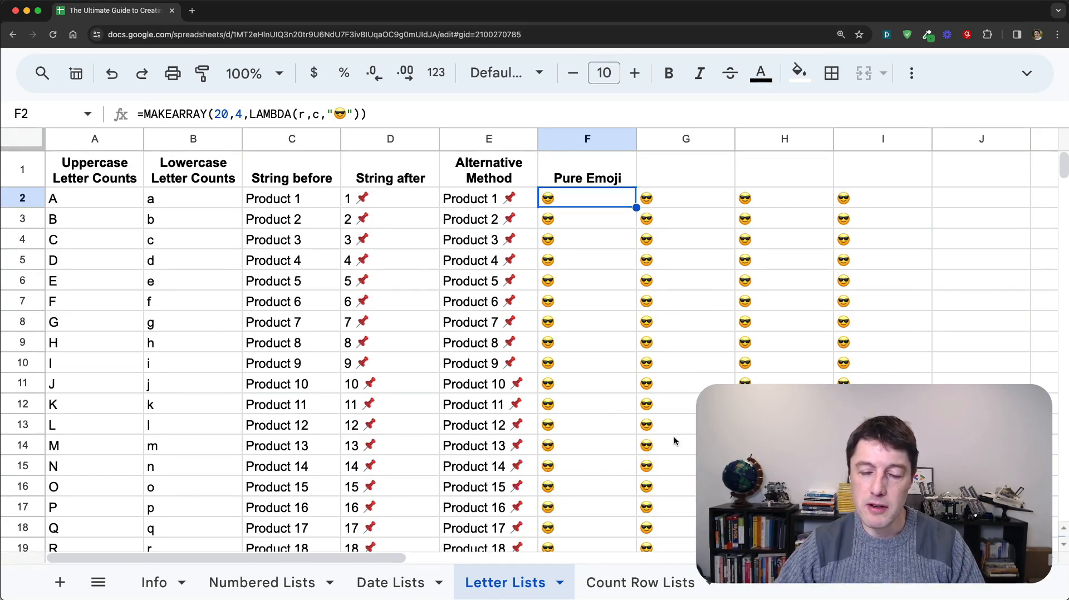
# Open the Count Row Lists sheet and look over the Task list and the Row No cells beside it.
pyautogui.click(660, 585)
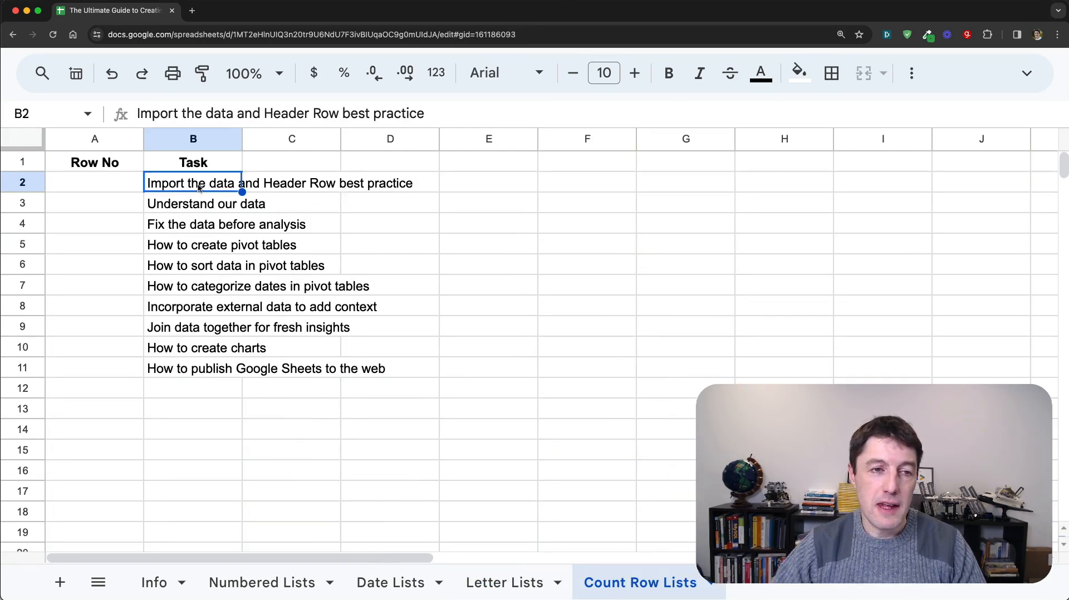
pyautogui.moveTo(199, 188); pyautogui.dragTo(193, 374)
pyautogui.moveTo(121, 190); pyautogui.dragTo(105, 363)
pyautogui.click(105, 178)
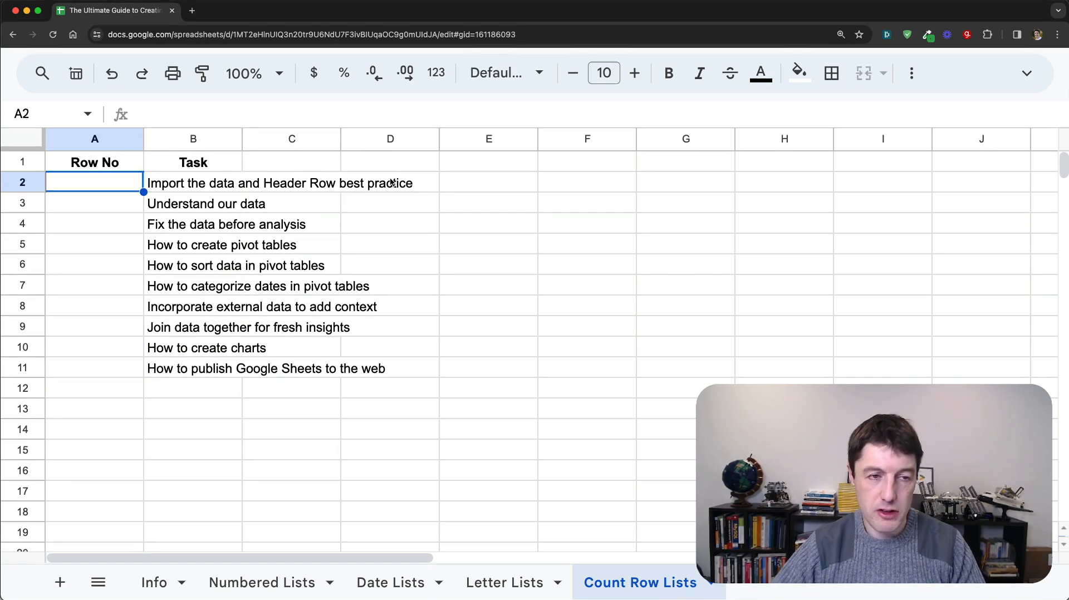
# Enter 1 and 2 in A2:A3 under Row No and autofill the number series down to A11.
pyautogui.write('1')
pyautogui.press('Return')
pyautogui.write('2')
pyautogui.press('Return')
pyautogui.press('Up')
pyautogui.press('Up')
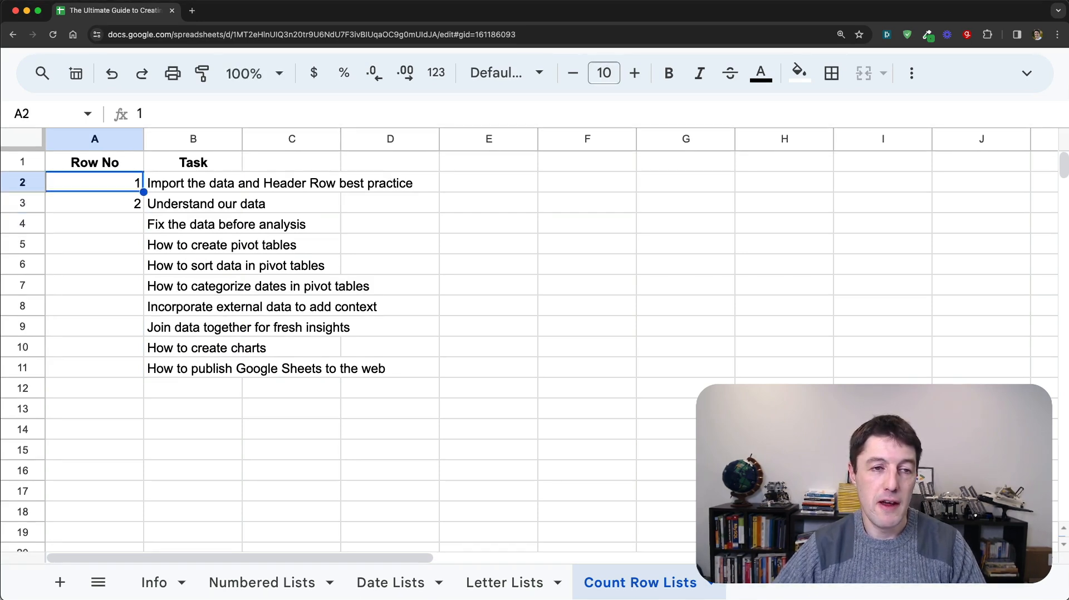
pyautogui.hotkey('shift', 'Down')
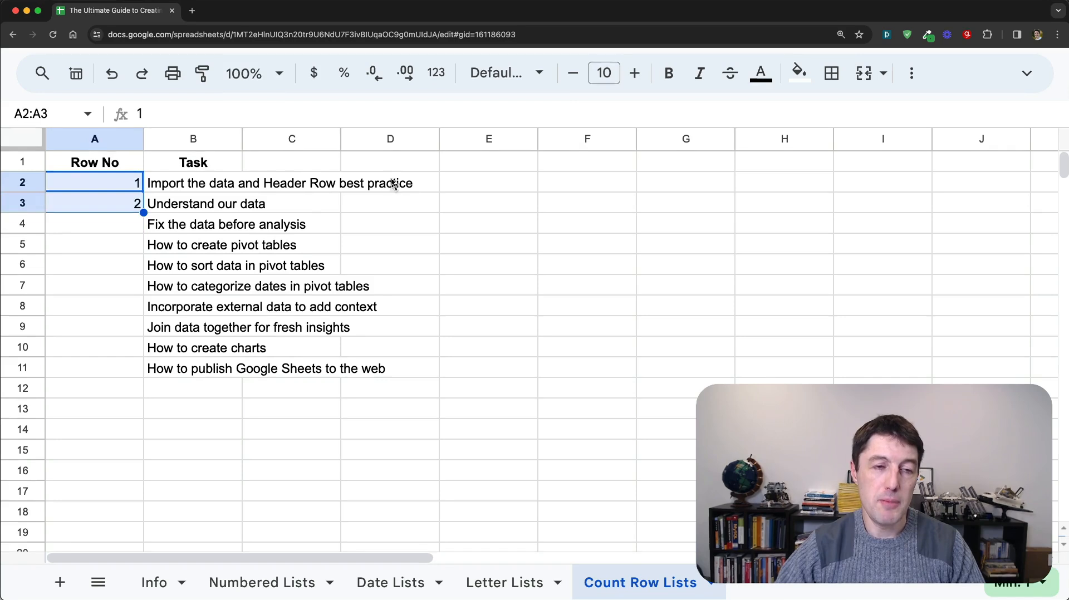
pyautogui.doubleClick(144, 213)
pyautogui.moveTo(91, 183); pyautogui.dragTo(133, 368)
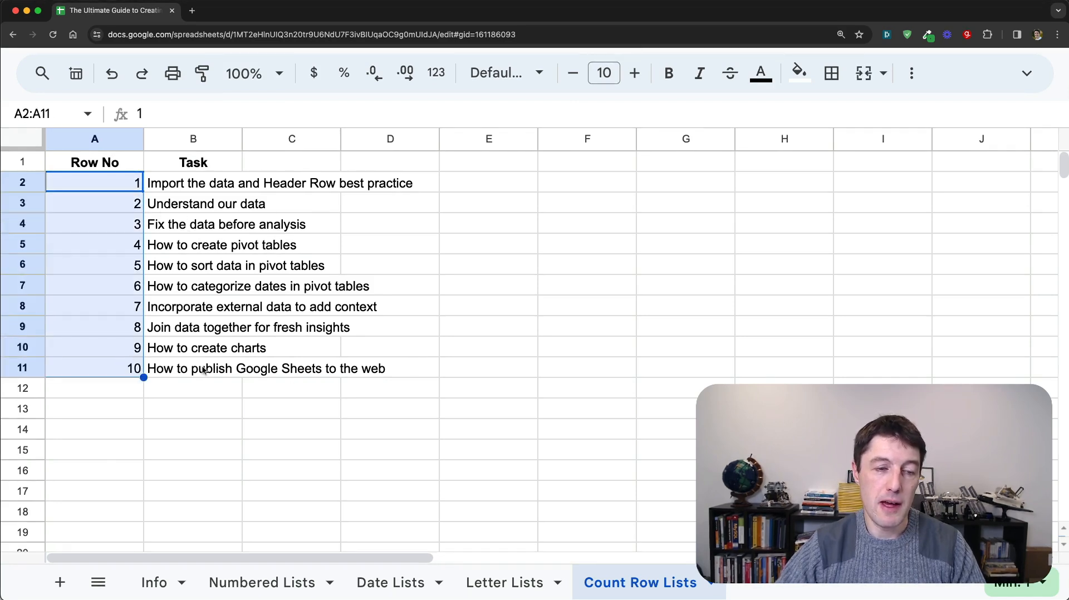
# Insert a blank row above row 6 and check how the hard-coded row numbers around it behave.
pyautogui.click(30, 263)
pyautogui.rightClick(30, 263)
pyautogui.click(151, 289)
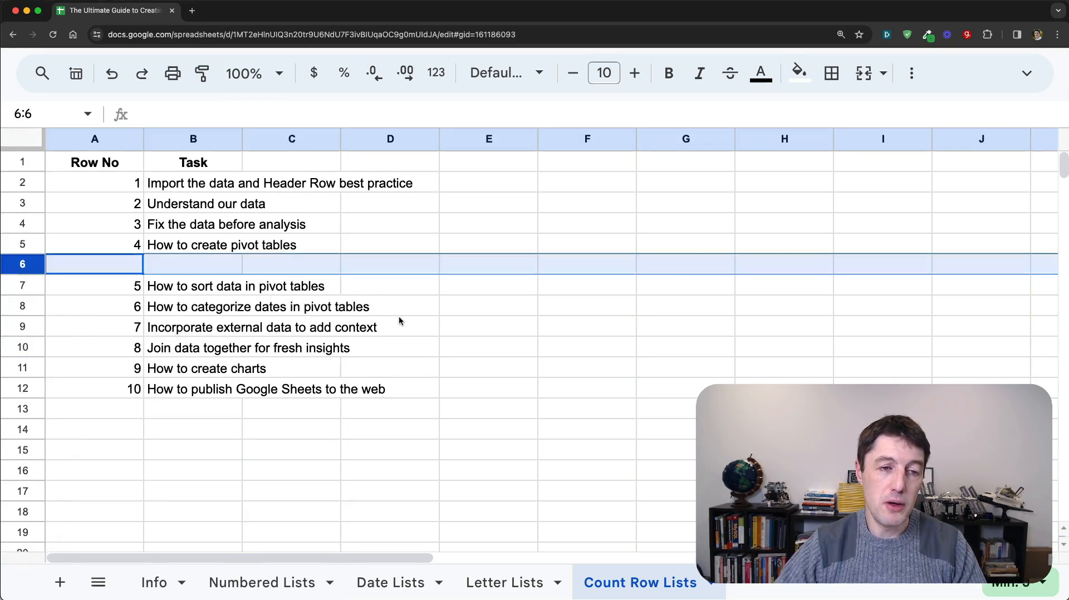
pyautogui.moveTo(134, 287); pyautogui.dragTo(183, 292)
pyautogui.moveTo(102, 286); pyautogui.dragTo(175, 389)
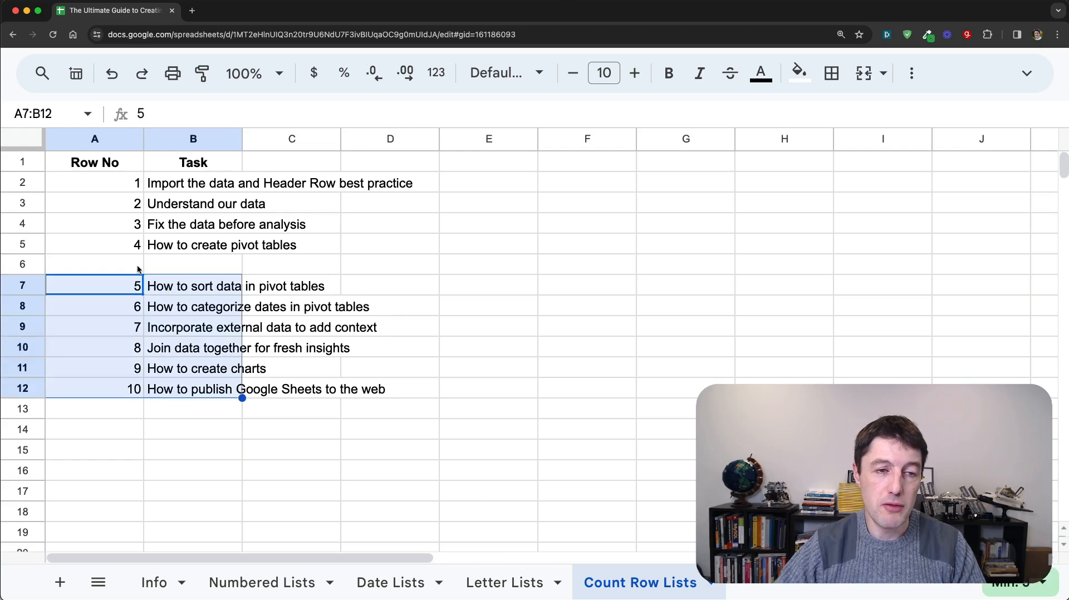
pyautogui.click(138, 270)
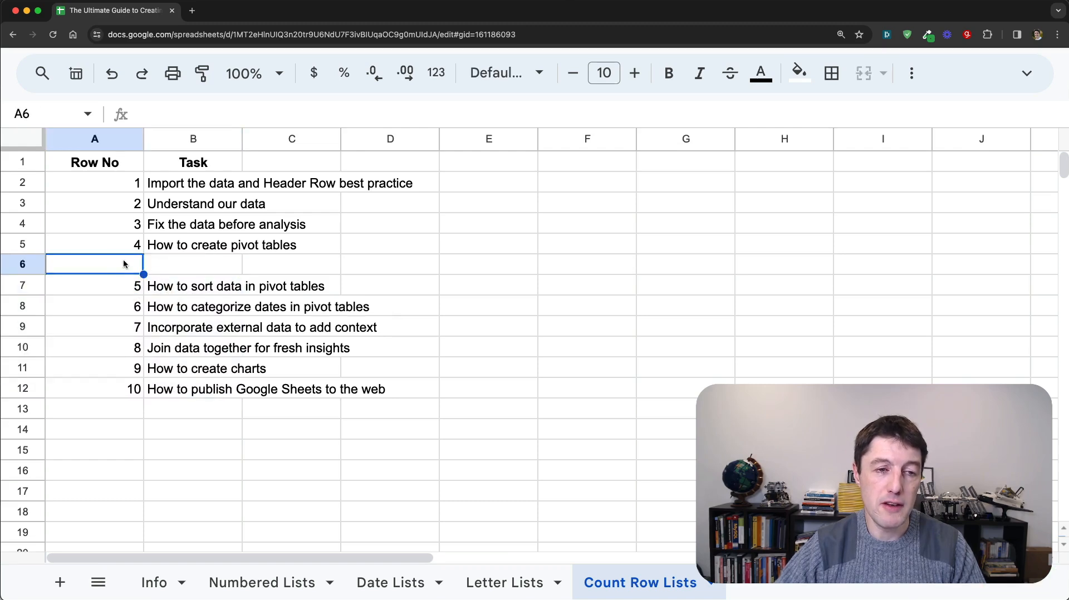
pyautogui.click(125, 286)
pyautogui.click(131, 307)
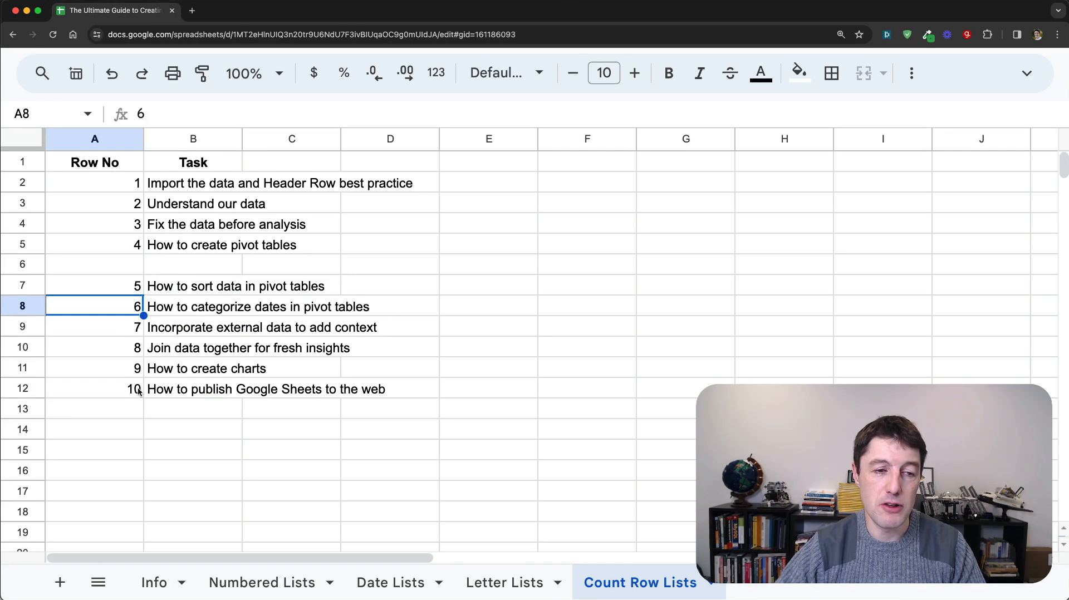
pyautogui.moveTo(123, 273); pyautogui.dragTo(203, 272)
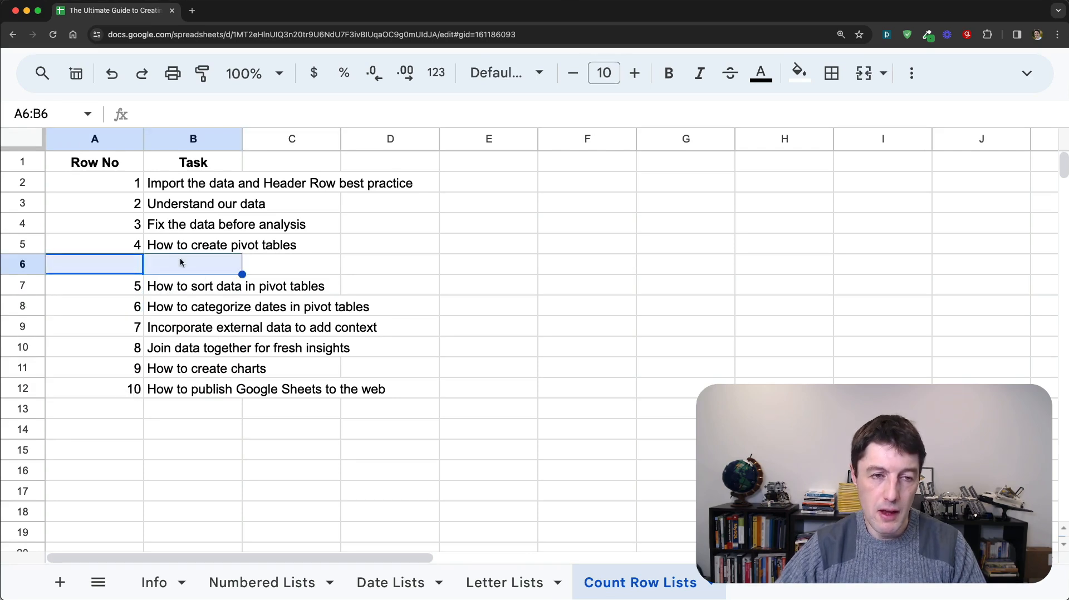
# Undo the row insertion and clear the typed row numbers in A2:A11.
pyautogui.press('super+z')
pyautogui.moveTo(114, 182); pyautogui.dragTo(123, 368)
pyautogui.press('Delete')
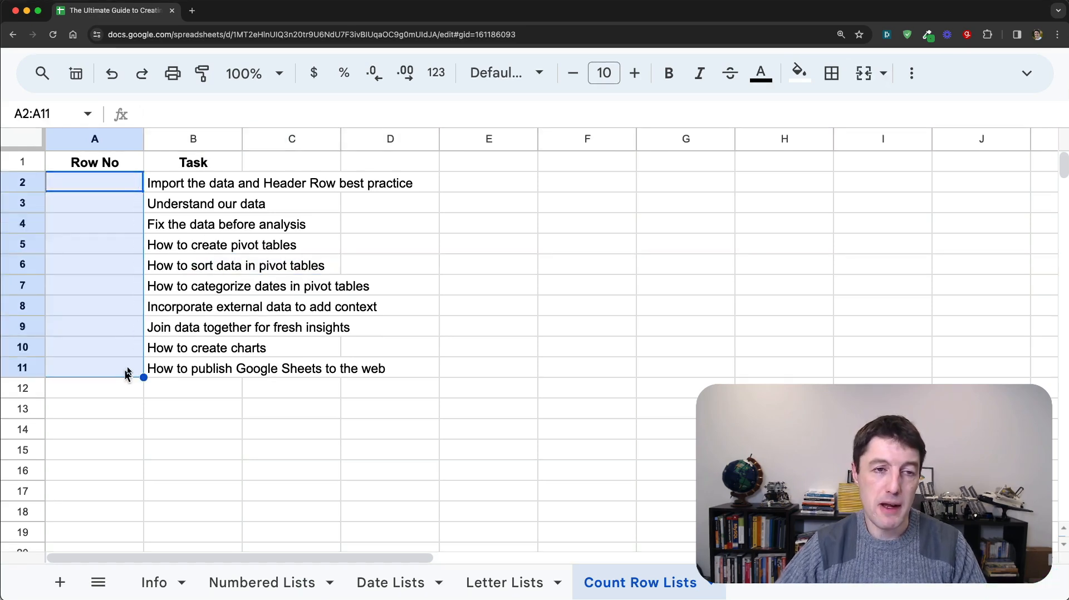
# Enter =COUNTA(B2:B) in A2 to count the tasks using an open-ended range.
pyautogui.click(116, 187)
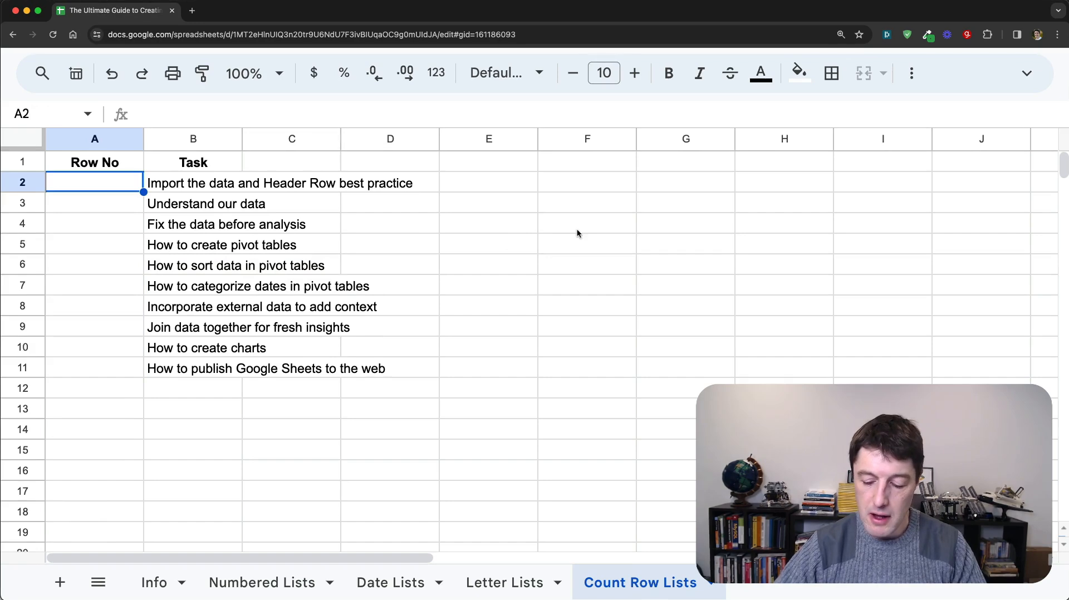
pyautogui.write('=counta')
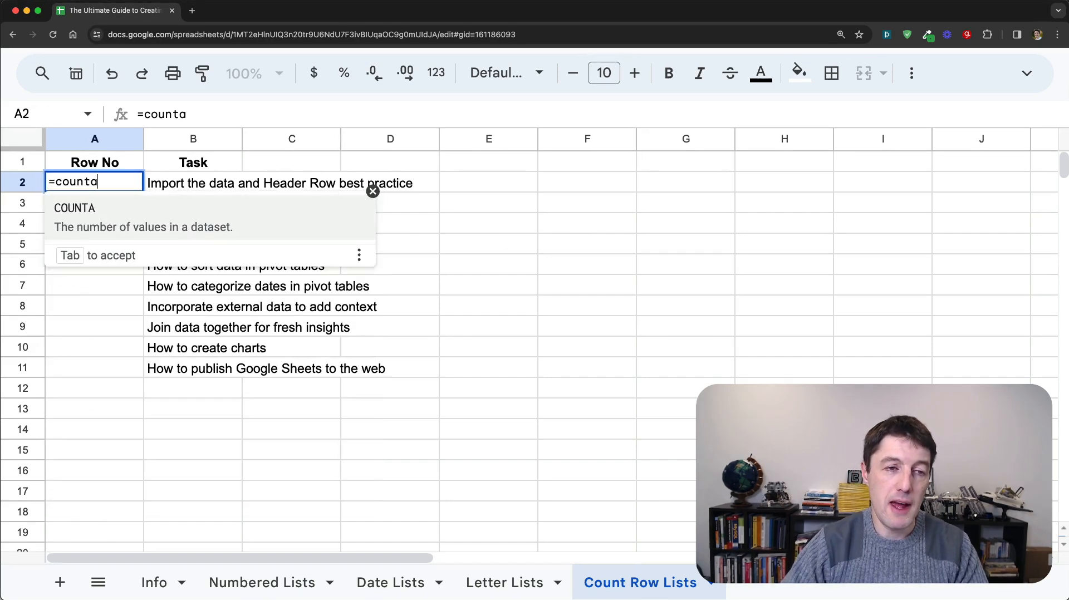
pyautogui.press('Tab')
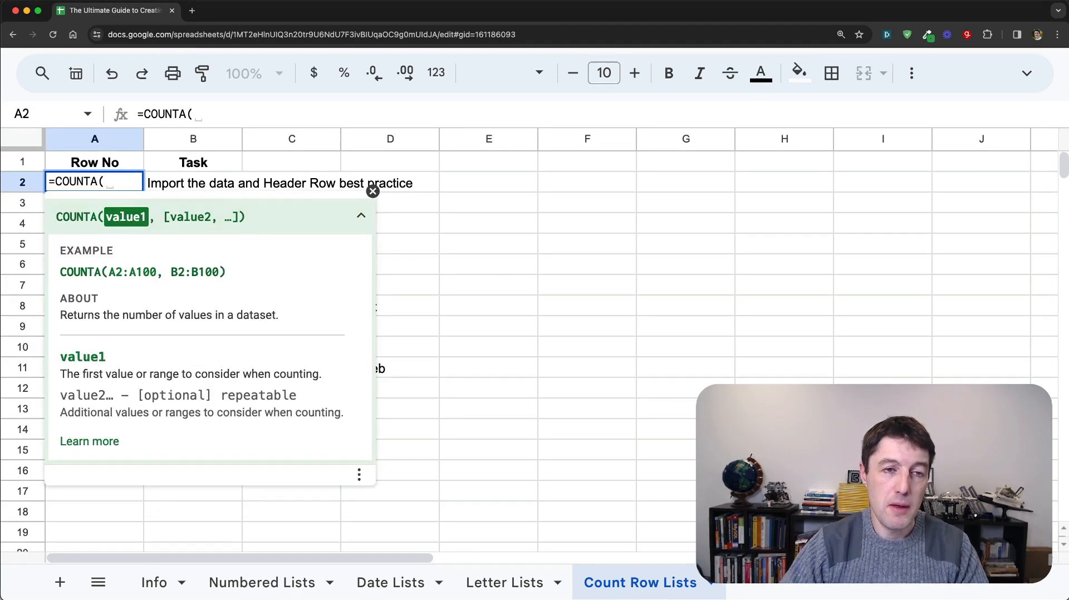
pyautogui.write('B2:B')
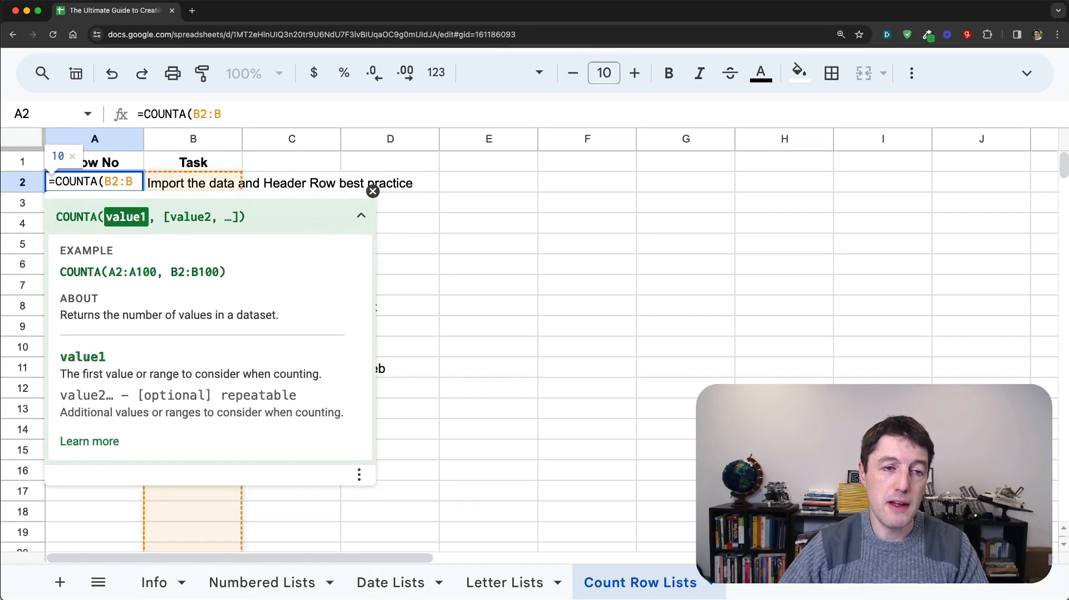
pyautogui.click(371, 192)
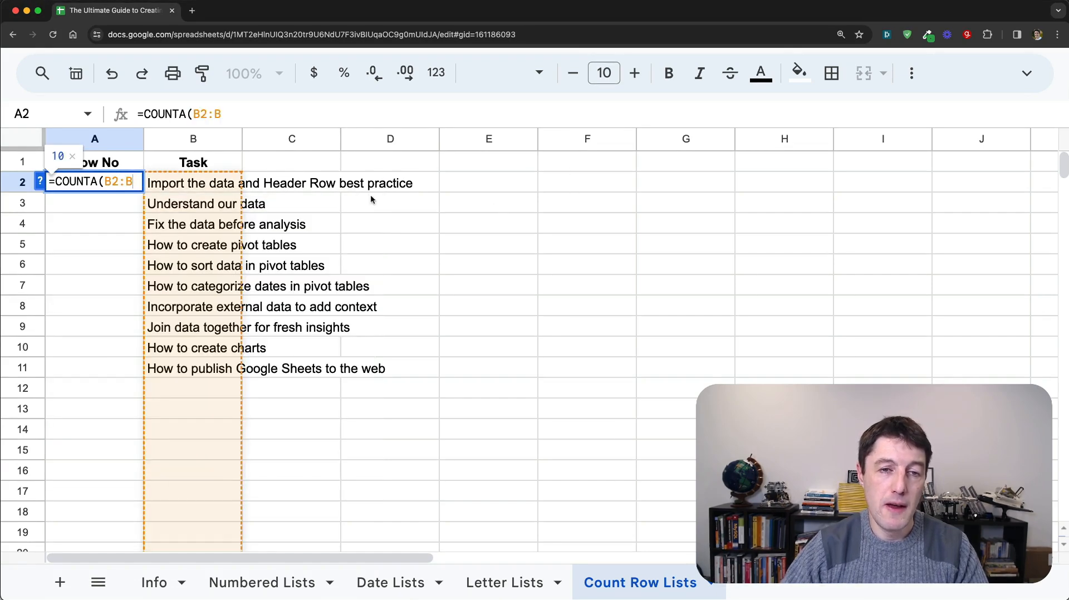
pyautogui.scroll(-20, 192, 410)
pyautogui.scroll(20, 184, 423)
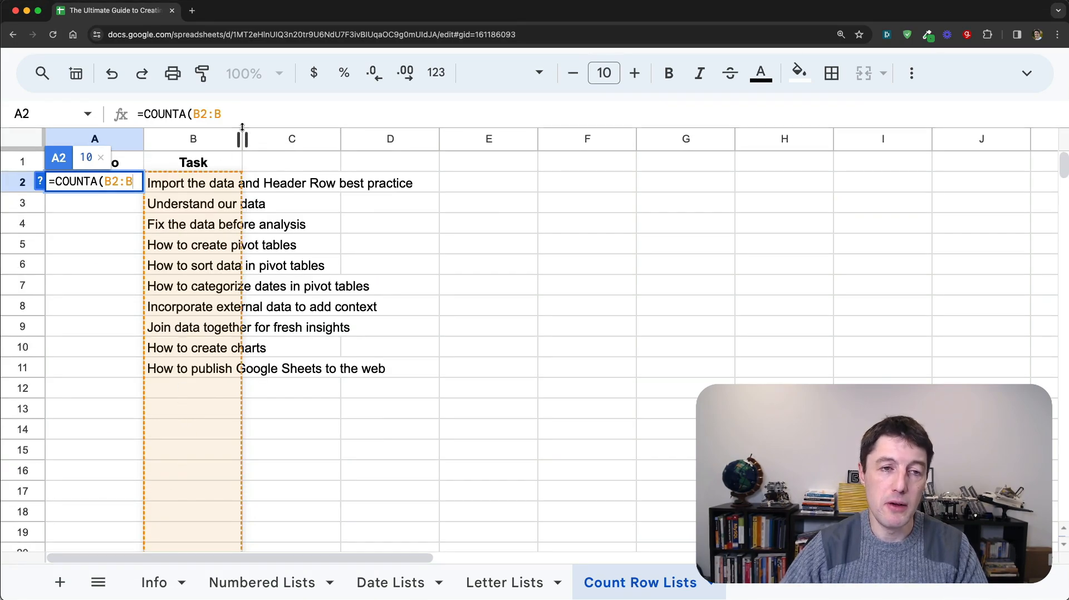
pyautogui.write('11')
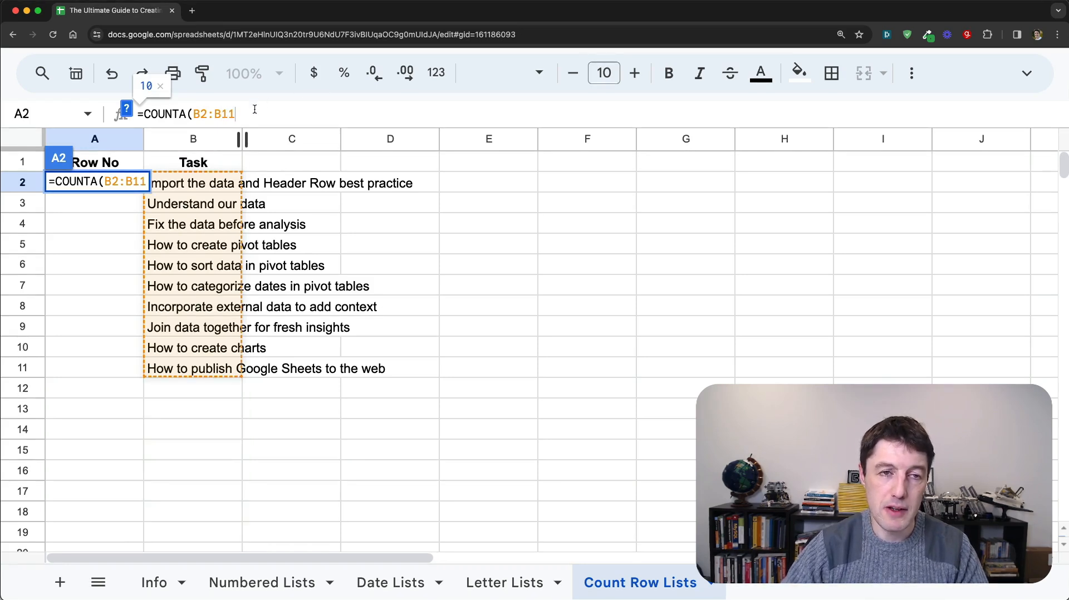
pyautogui.press('BackSpace')
pyautogui.press('BackSpace')
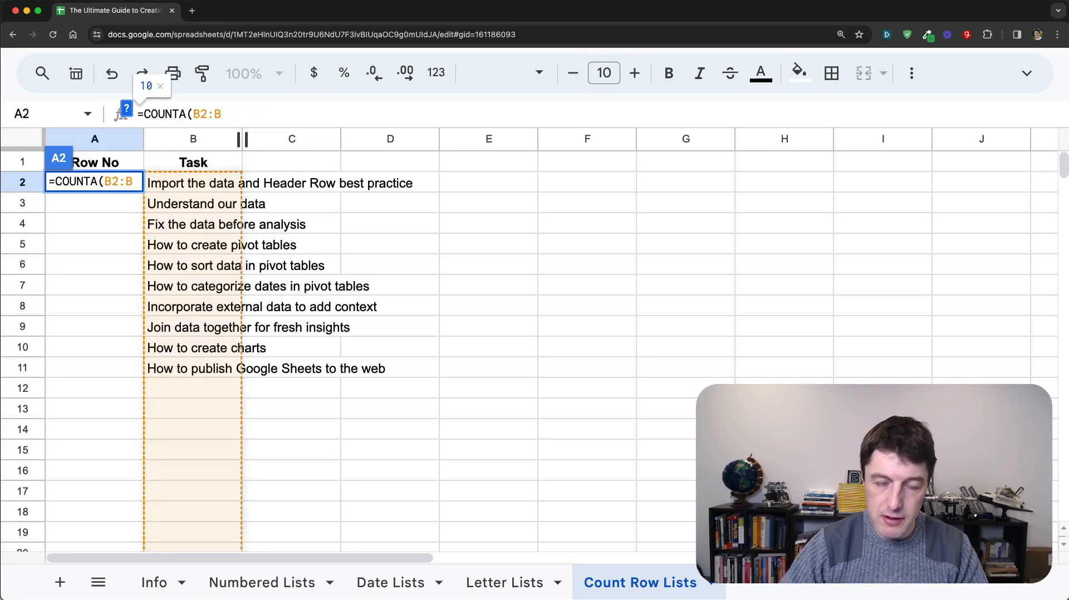
pyautogui.press('Return')
pyautogui.press('Up')
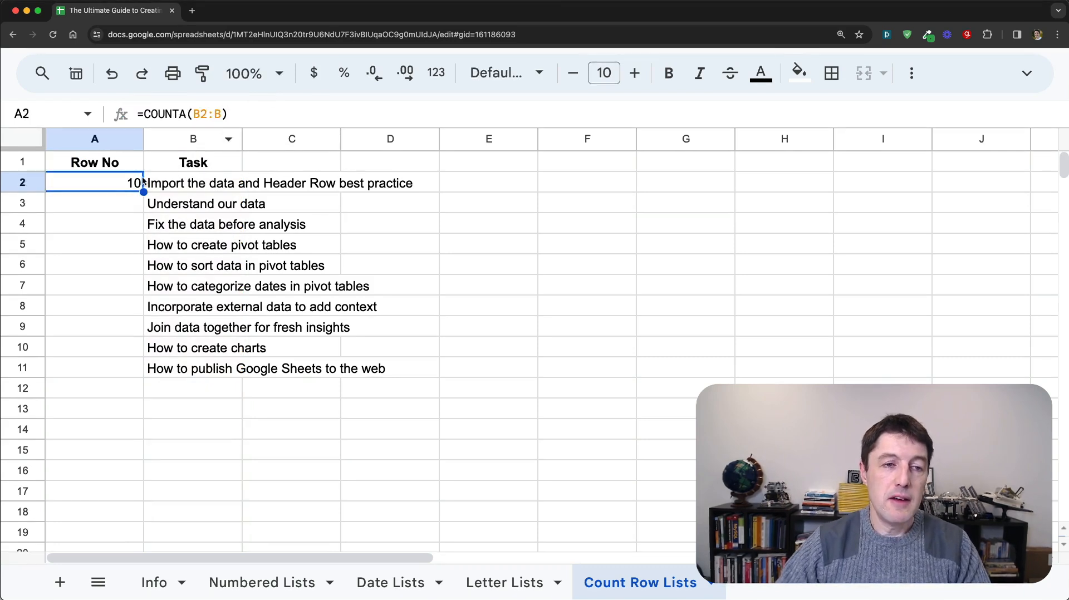
# Add the task "extra data" in B12 and check the count in A2.
pyautogui.click(192, 388)
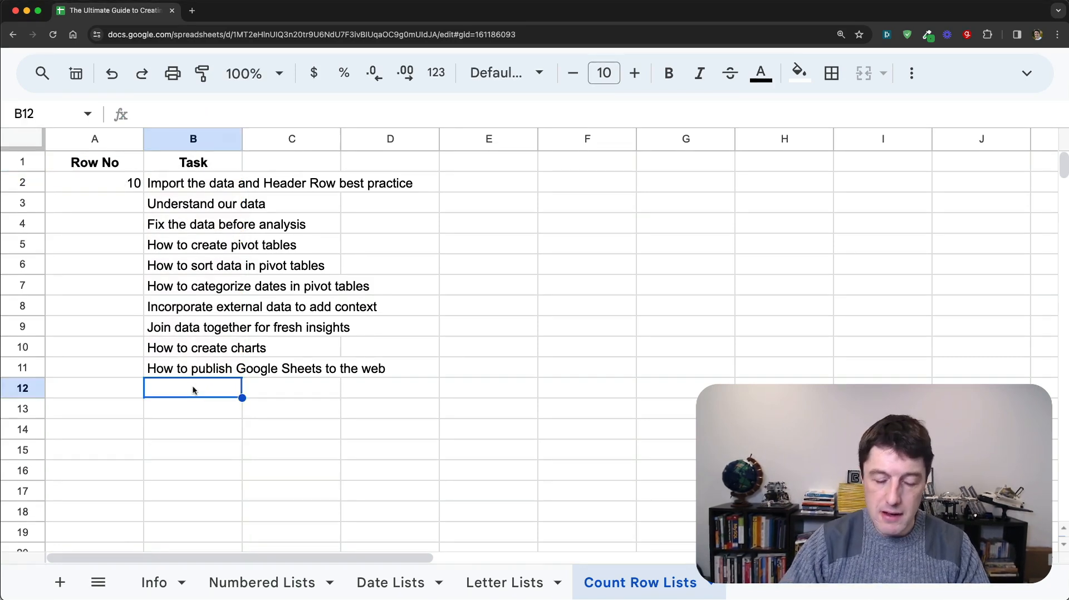
pyautogui.write('extra dat')
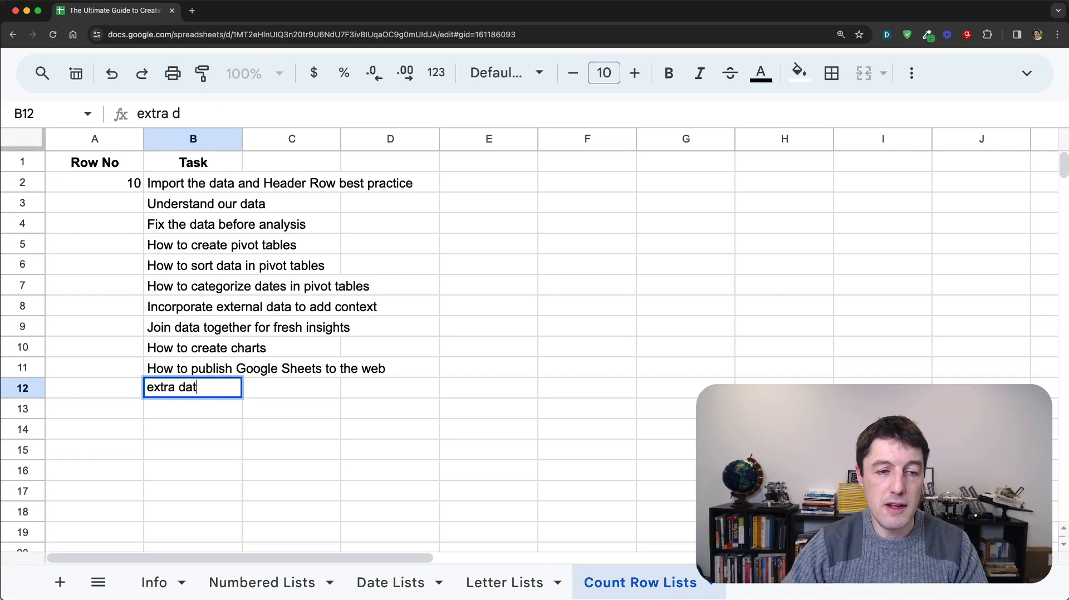
pyautogui.write('a')
pyautogui.press('Return')
pyautogui.click(133, 187)
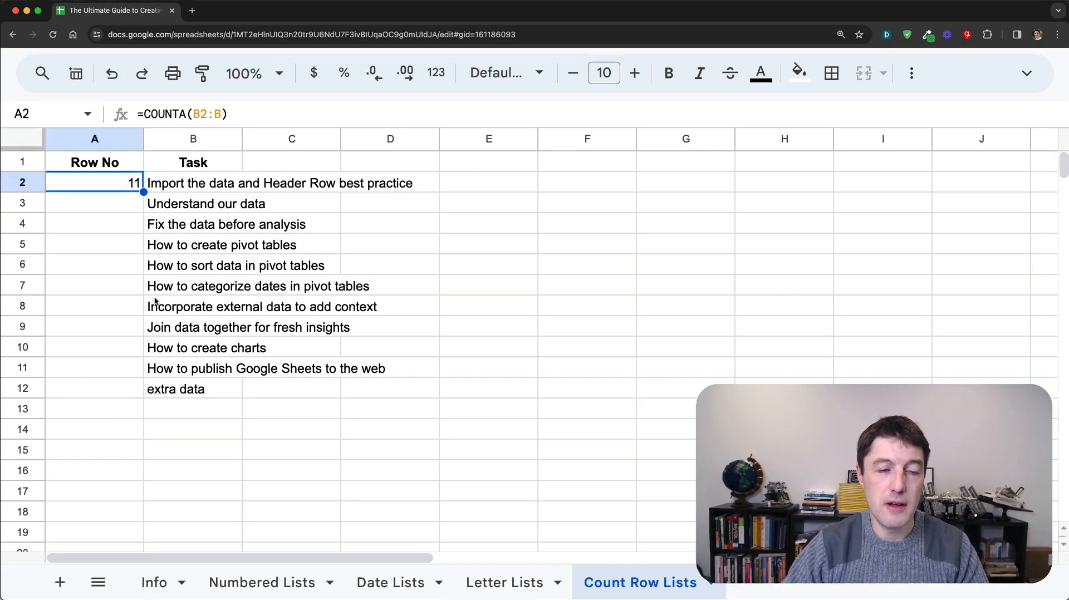
# Wrap the A2 formula in SEQUENCE so that it reads =SEQUENCE(COUNTA(B2:B)).
pyautogui.moveTo(143, 115); pyautogui.dragTo(228, 116)
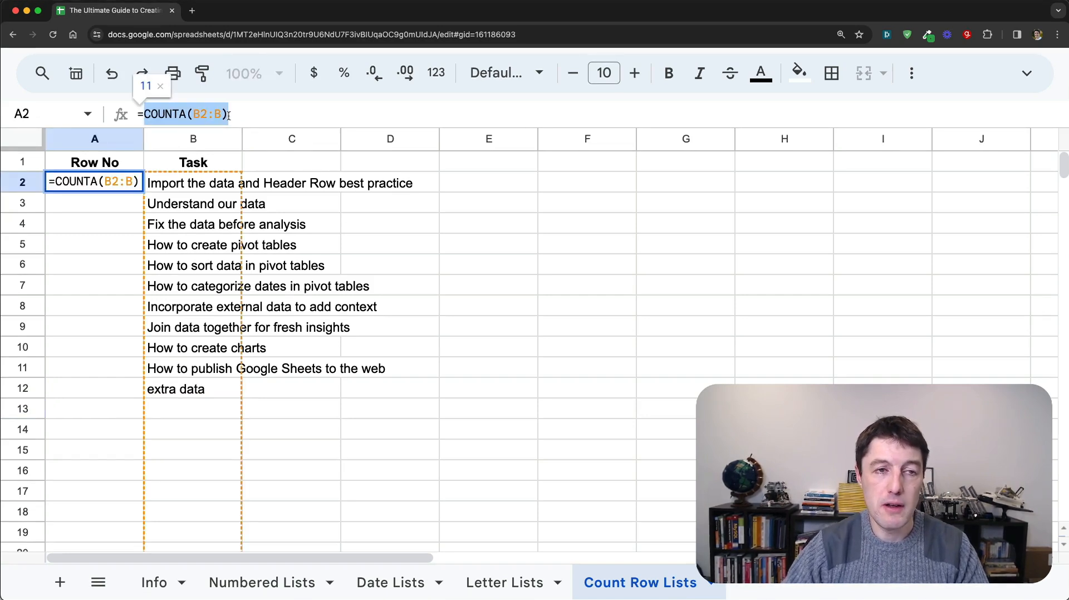
pyautogui.press('Left')
pyautogui.write('SEQUENCE(')
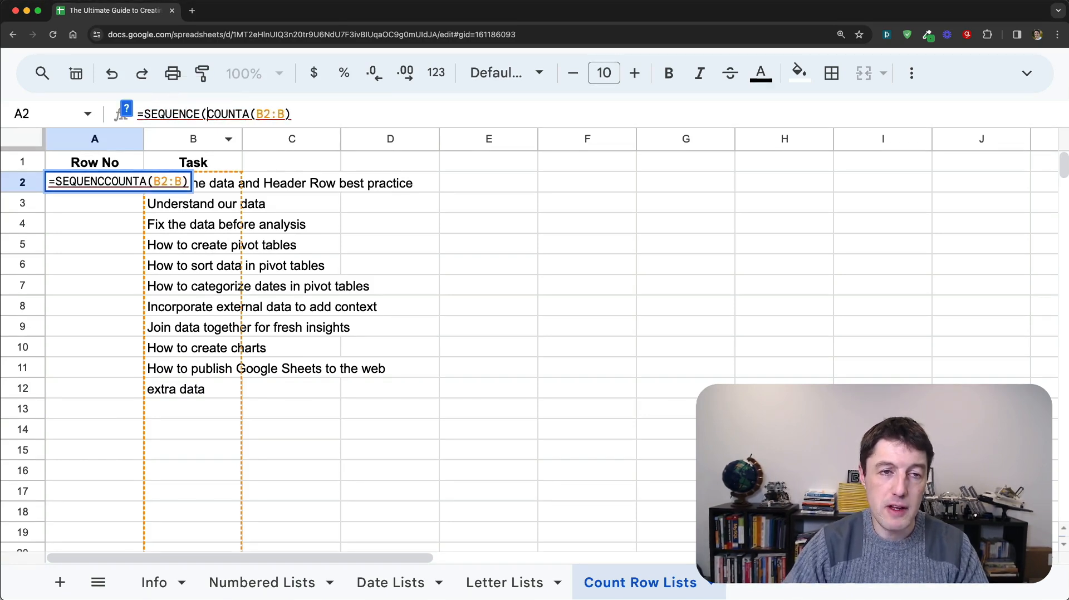
pyautogui.press('Return')
pyautogui.press('Up')
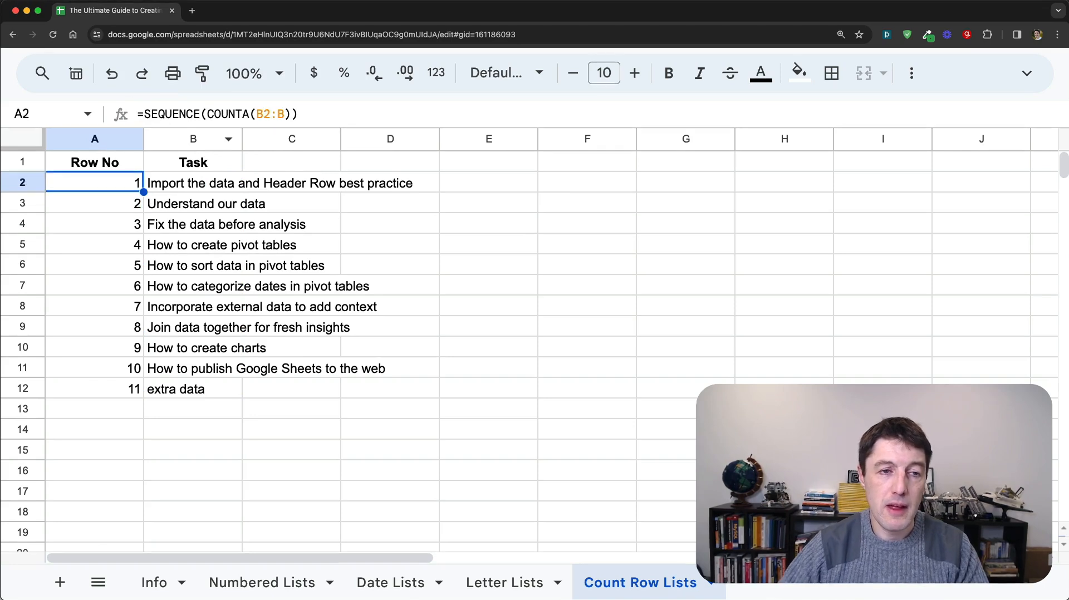
# Add the tasks "more data", "even more data" and "eve more DATA!!" in B13:B15 and check the row numbers beside them.
pyautogui.click(179, 408)
pyautogui.write('more data')
pyautogui.press('Return')
pyautogui.write('ven more data')
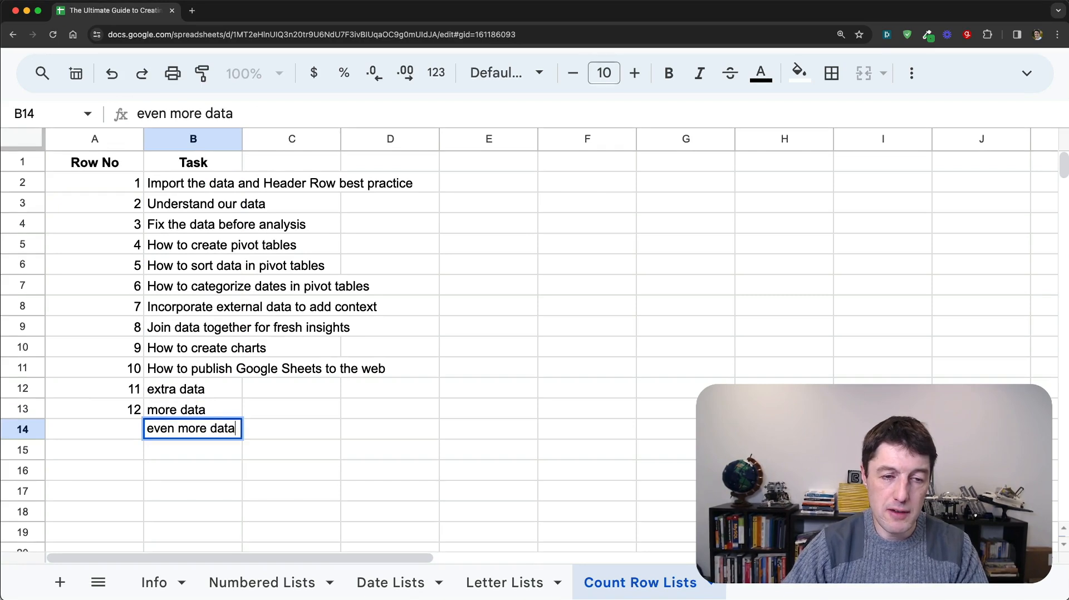
pyautogui.press('Return')
pyautogui.write('eve more DATA!!')
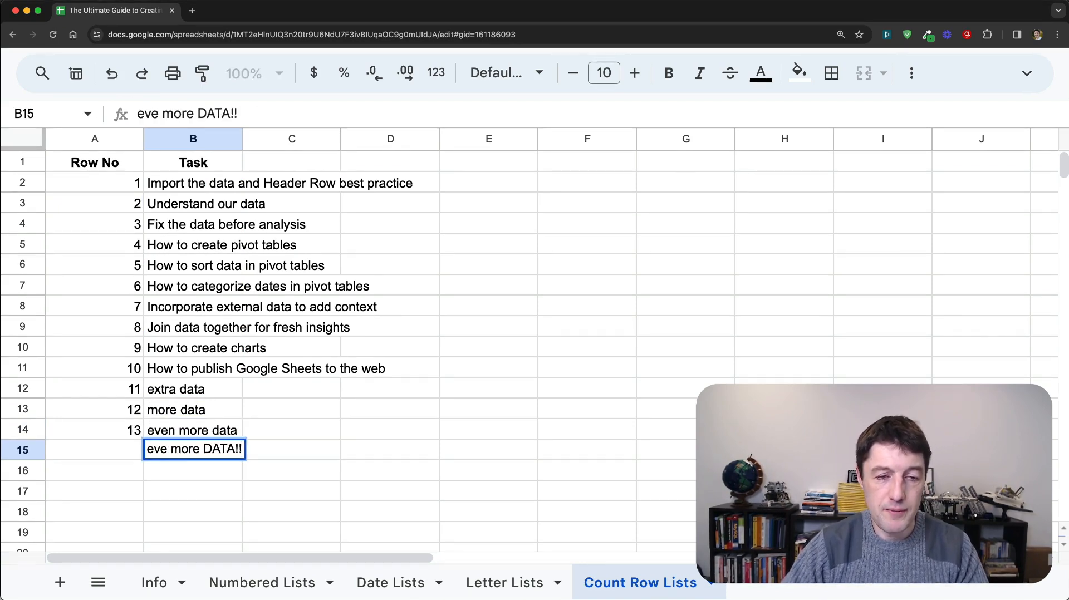
pyautogui.press('Return')
pyautogui.press('Up')
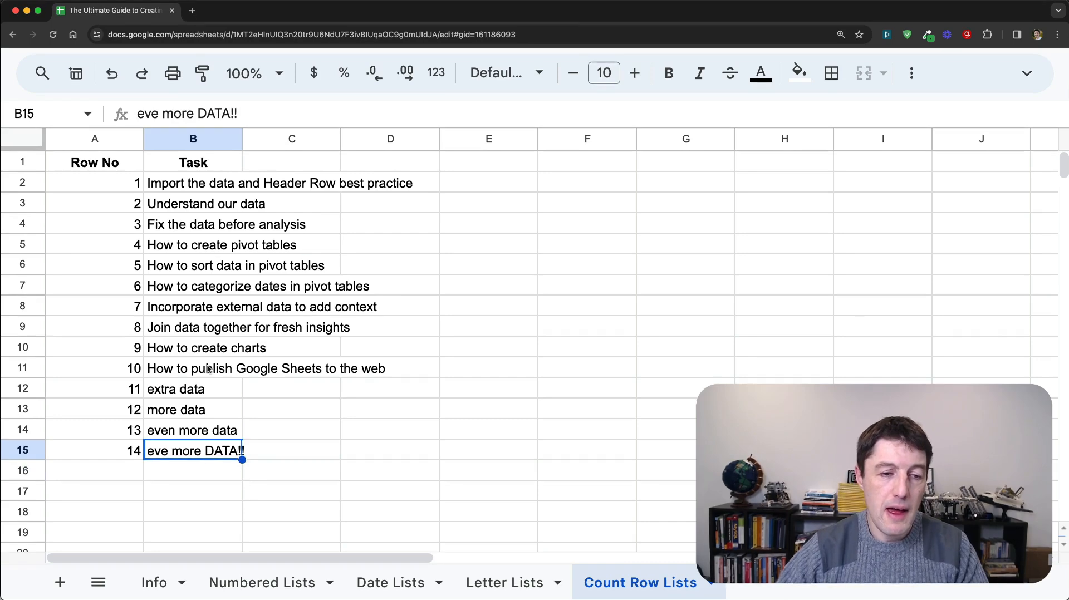
pyautogui.moveTo(131, 453); pyautogui.dragTo(119, 214)
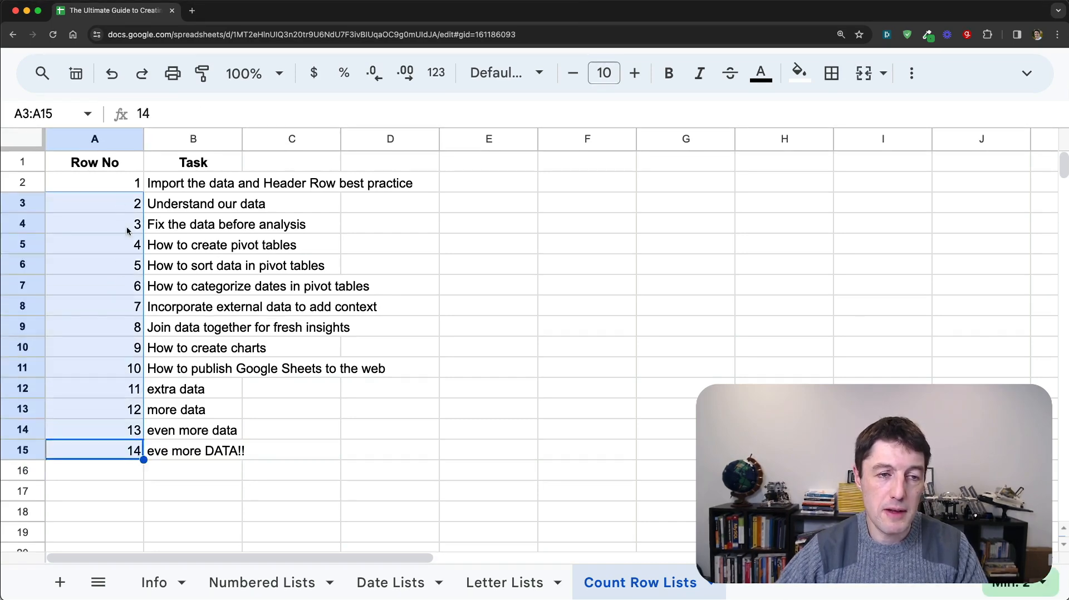
# Insert a row above row 6 and enter "data here" as its task in B6.
pyautogui.click(22, 264)
pyautogui.rightClick(27, 265)
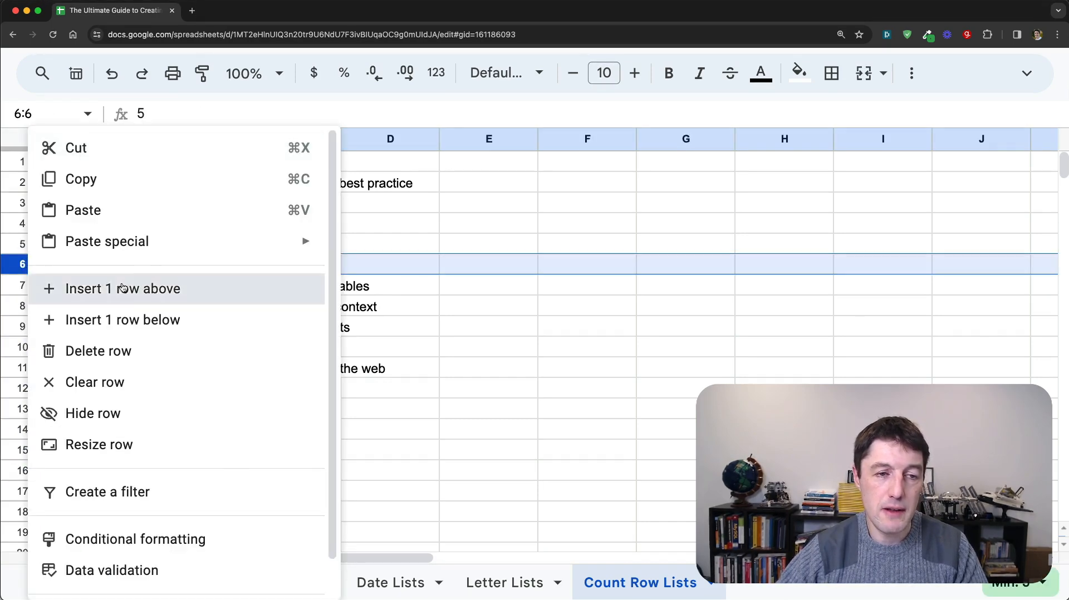
pyautogui.click(139, 289)
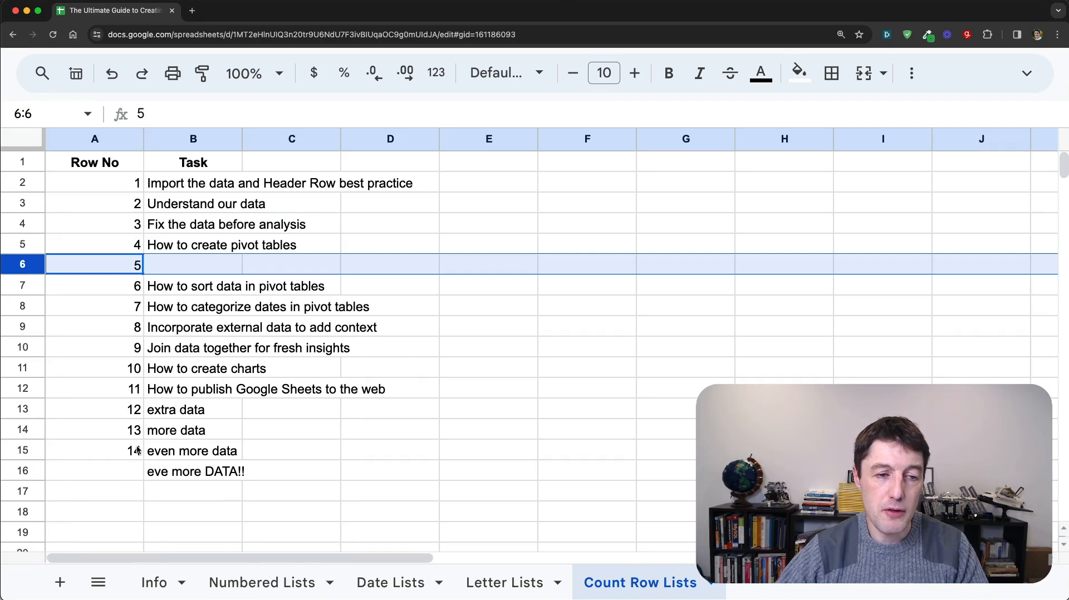
pyautogui.click(137, 450)
pyautogui.click(196, 264)
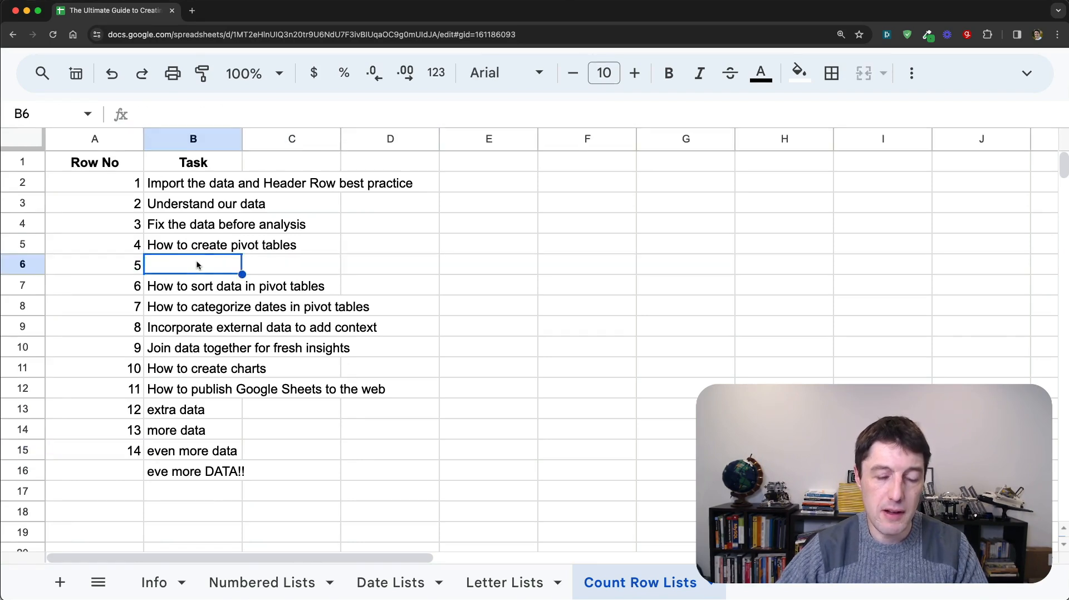
pyautogui.write('da')
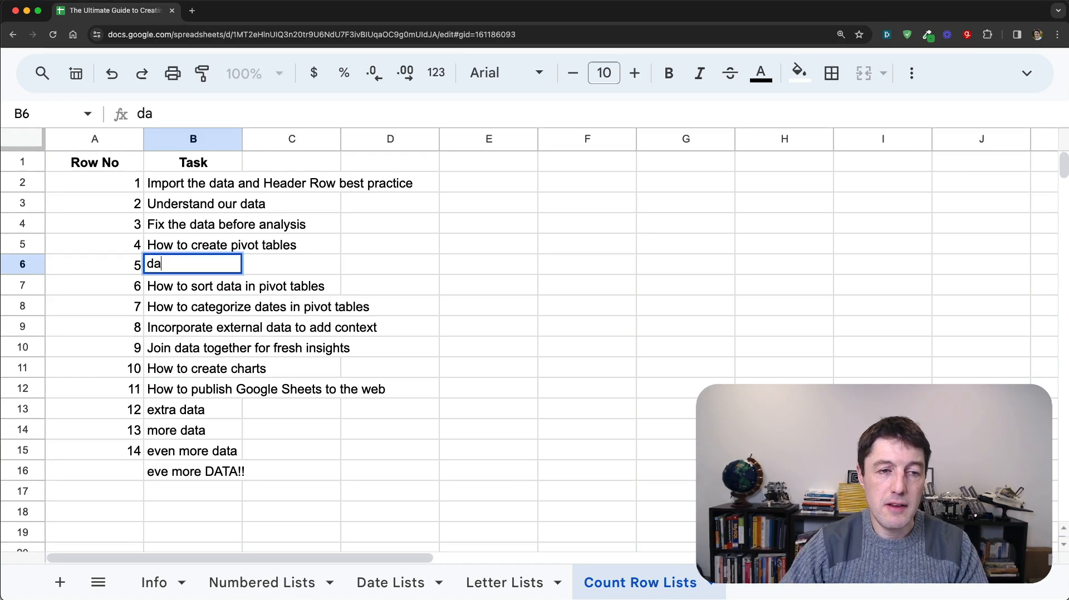
pyautogui.write('ta here')
pyautogui.press('Return')
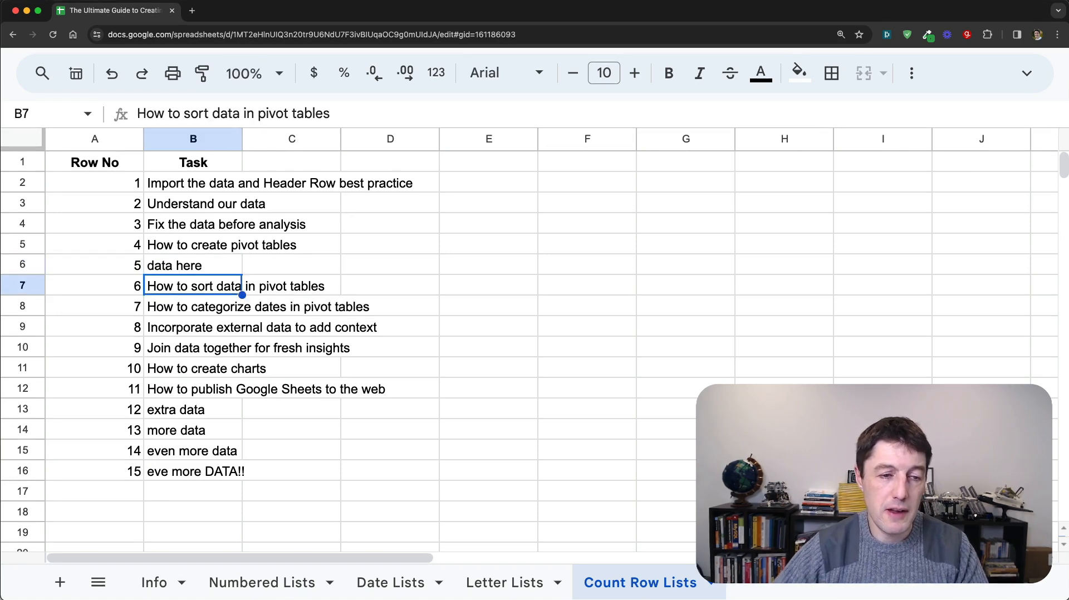
# Compare the Row No list with the Task column and review the SEQUENCE and COUNTA formula in A2.
pyautogui.press('Left')
pyautogui.press('super+Up')
pyautogui.press('super+Down')
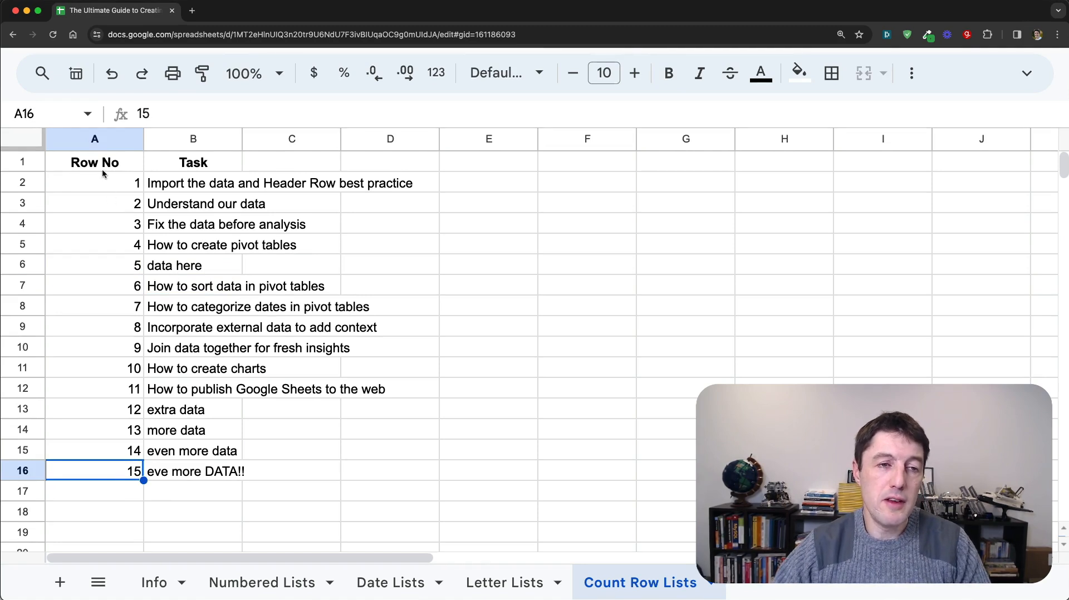
pyautogui.moveTo(101, 203); pyautogui.dragTo(217, 205)
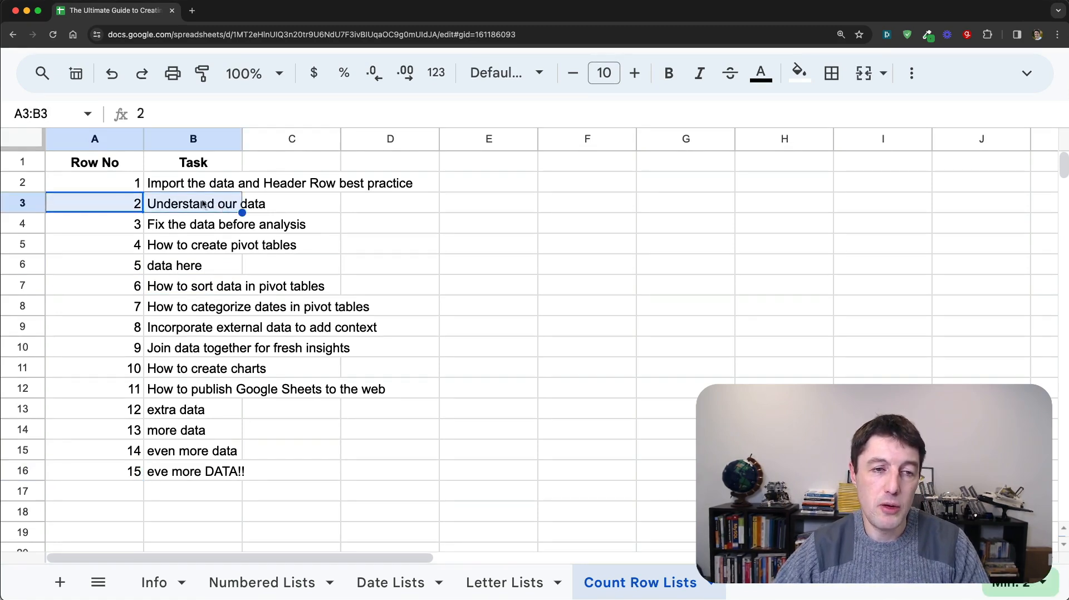
pyautogui.moveTo(127, 188); pyautogui.dragTo(118, 460)
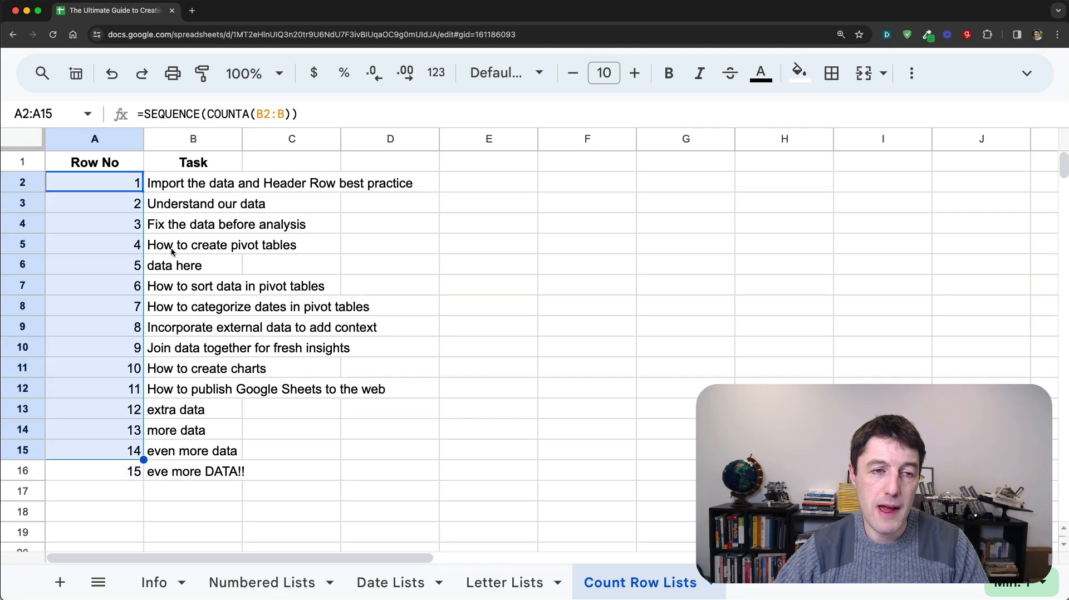
pyautogui.moveTo(196, 191); pyautogui.dragTo(195, 472)
pyautogui.moveTo(103, 188); pyautogui.dragTo(103, 474)
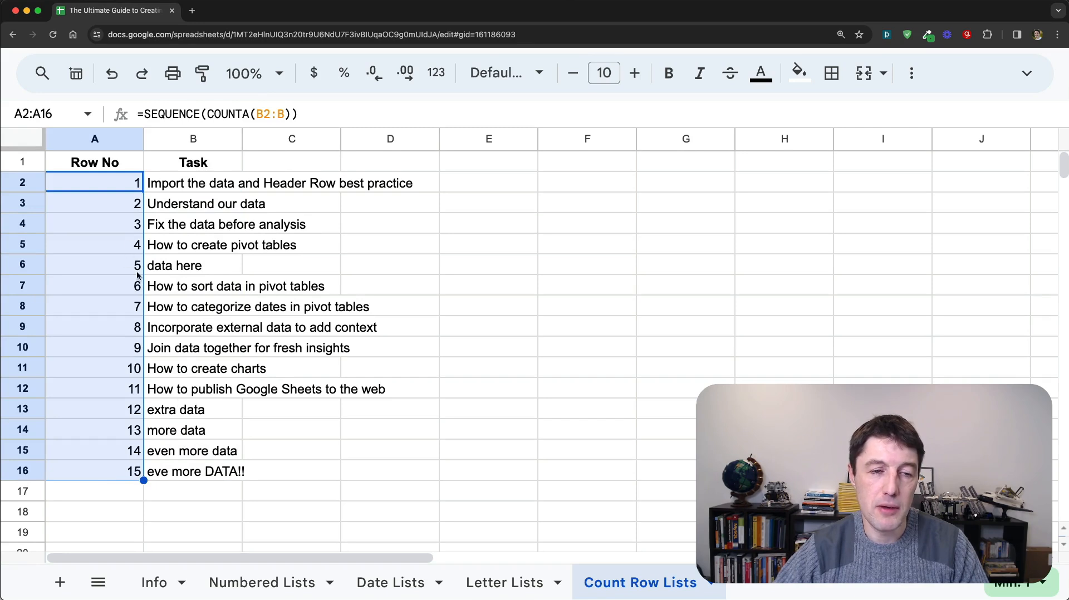
pyautogui.click(133, 182)
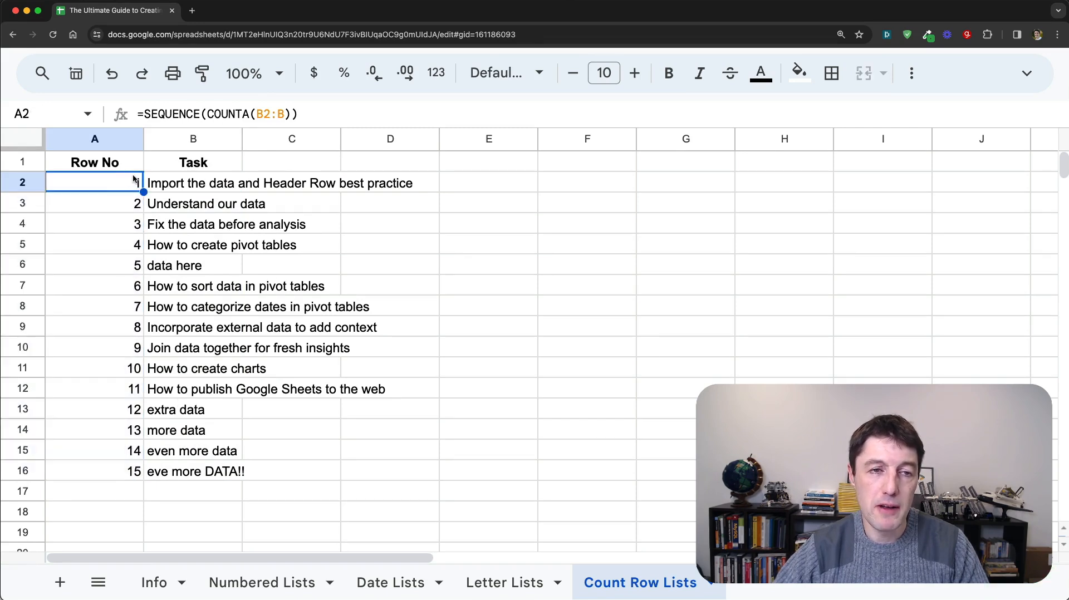
pyautogui.click(145, 114)
pyautogui.moveTo(144, 114); pyautogui.dragTo(295, 108)
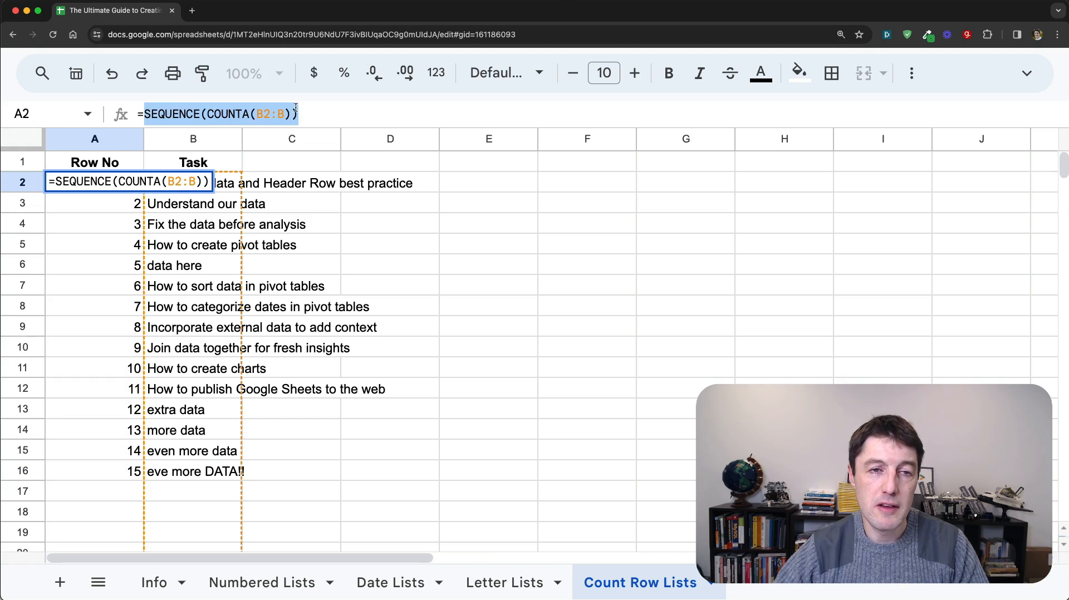